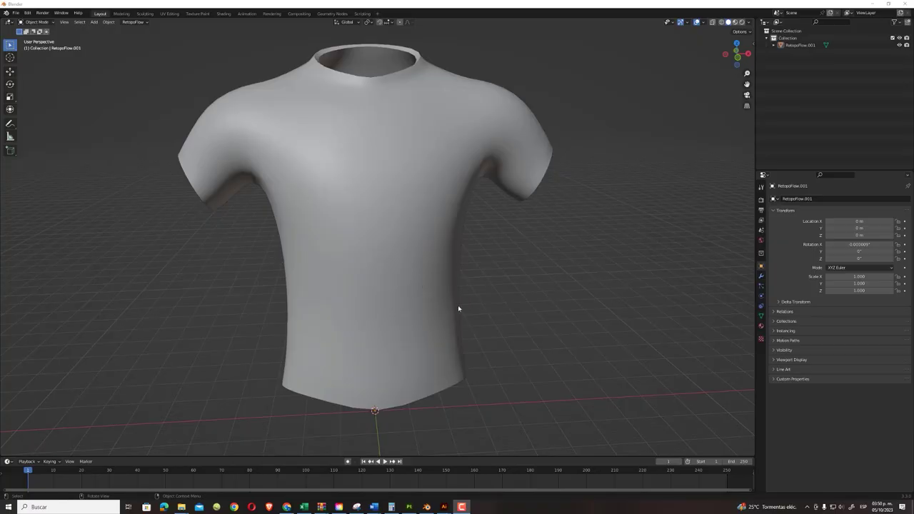
# - Select the T-shirt model in Blender's 3D viewport, viewing it from the front
pyautogui.moveTo(485, 309)
pyautogui.mouseDown(button='middle')
pyautogui.moveTo(445, 322)
pyautogui.moveTo(447, 312)
pyautogui.mouseUp(button='middle')
pyautogui.click(391, 247)
pyautogui.scroll(-3, 457, 279)
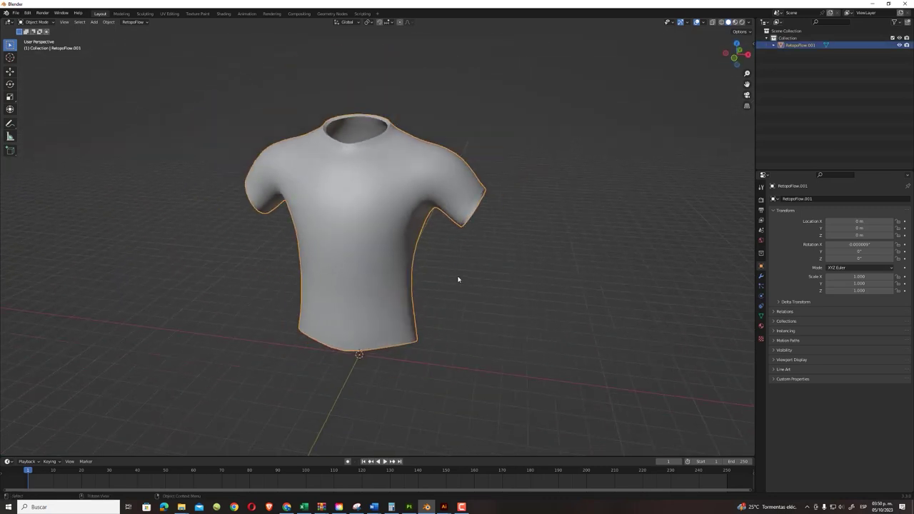
pyautogui.scroll(3, 457, 279)
pyautogui.moveTo(439, 304)
pyautogui.mouseDown(button='middle')
pyautogui.moveTo(424, 318)
pyautogui.moveTo(437, 308)
pyautogui.mouseUp(button='middle')
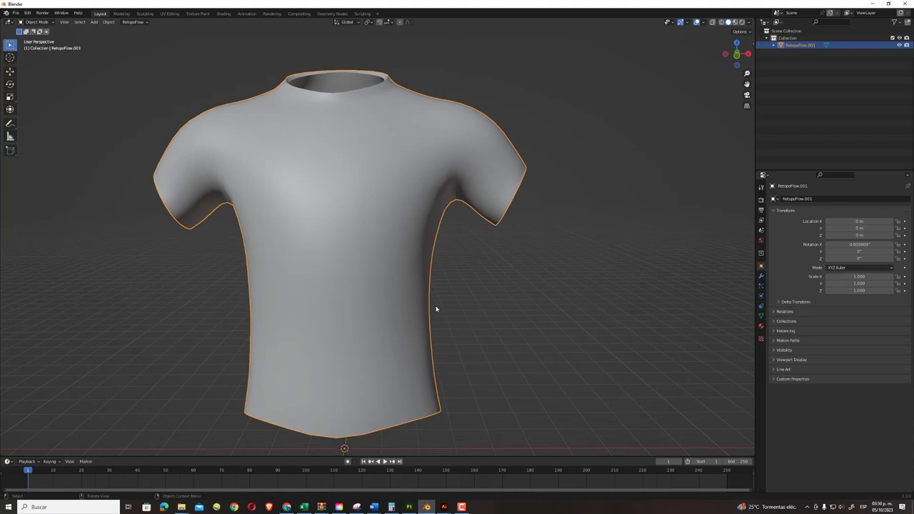
# - Split the 3D viewport vertically into two side-by-side views
pyautogui.rightClick(753, 132)
pyautogui.click(731, 133)
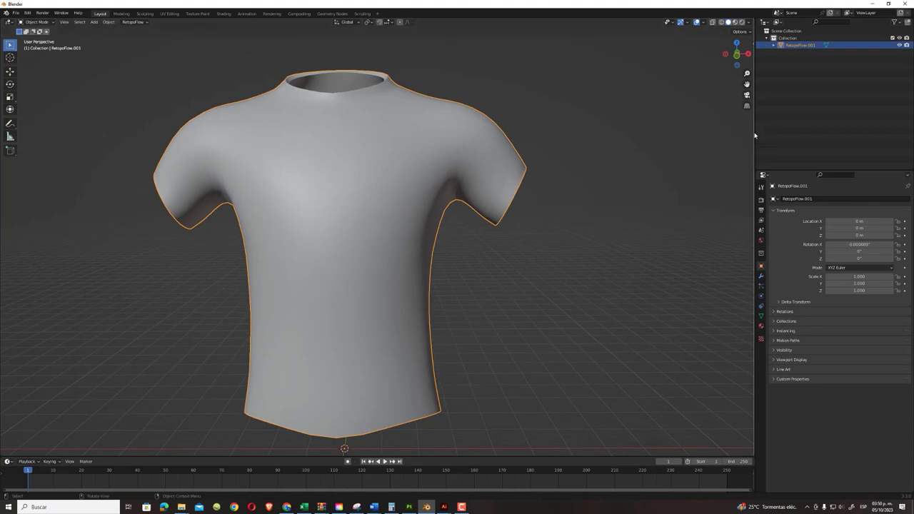
pyautogui.click(401, 152)
# - Turn the right area into the UV Editor and put the shirt in Edit Mode to show its UVs
pyautogui.click(410, 22)
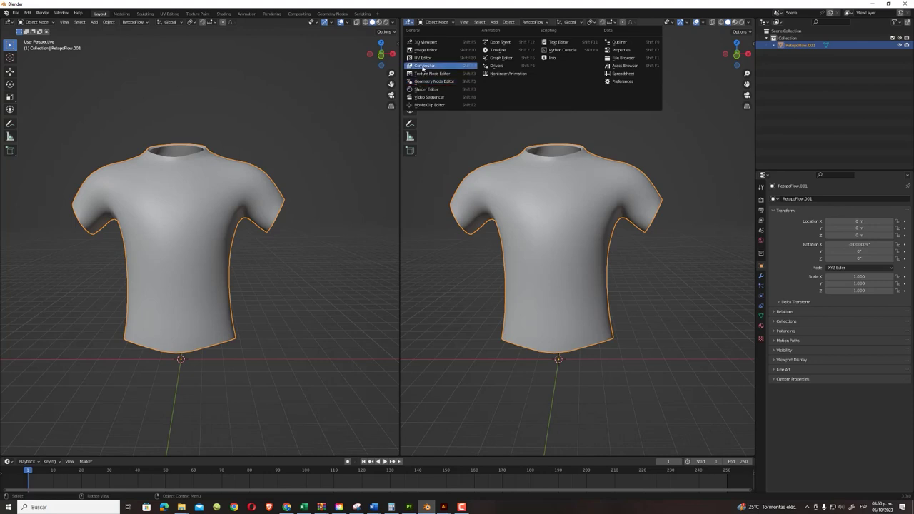
pyautogui.click(423, 58)
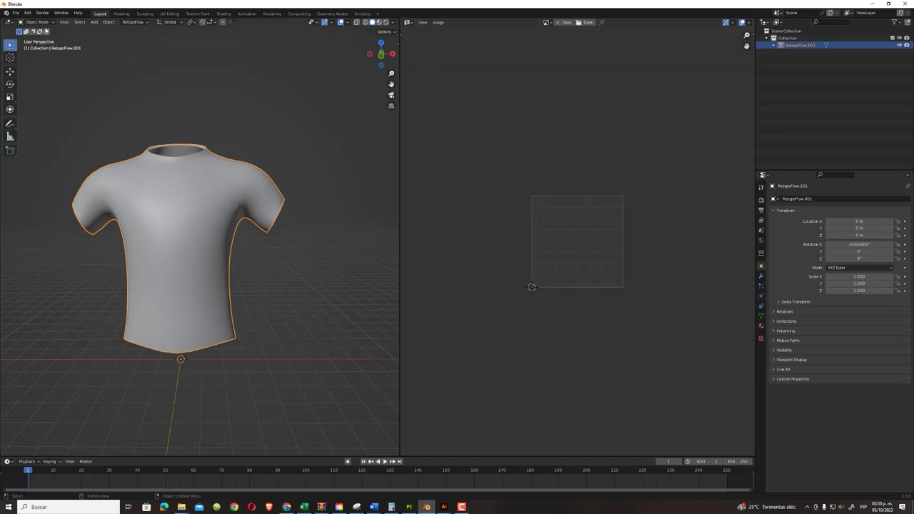
pyautogui.click(36, 21)
pyautogui.click(42, 34)
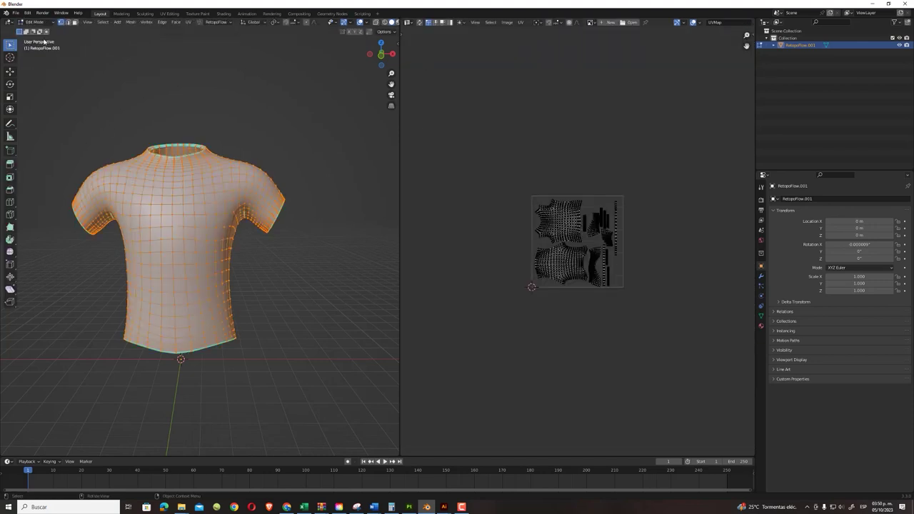
pyautogui.scroll(4, 582, 239)
pyautogui.scroll(1, 584, 238)
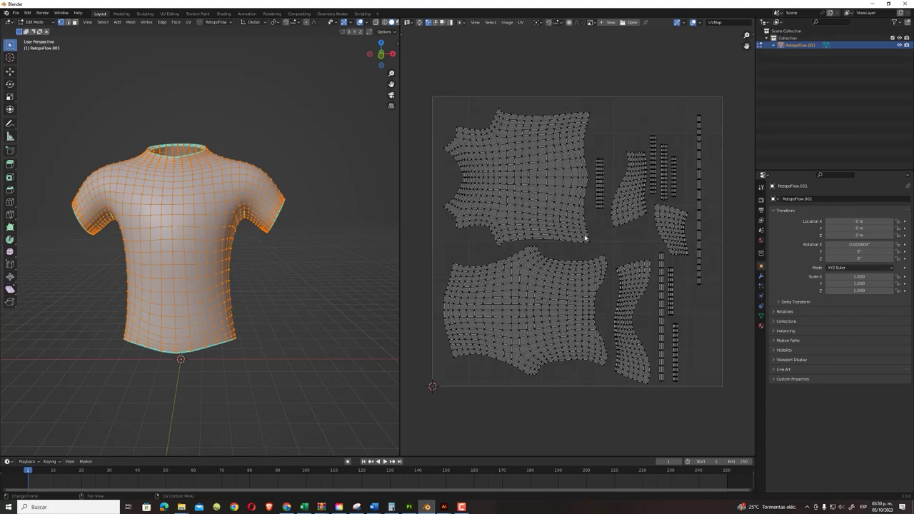
pyautogui.moveTo(279, 265)
pyautogui.mouseDown(button='middle')
pyautogui.moveTo(195, 265)
pyautogui.moveTo(202, 257)
pyautogui.moveTo(250, 269)
pyautogui.moveTo(314, 264)
pyautogui.mouseUp(button='middle')
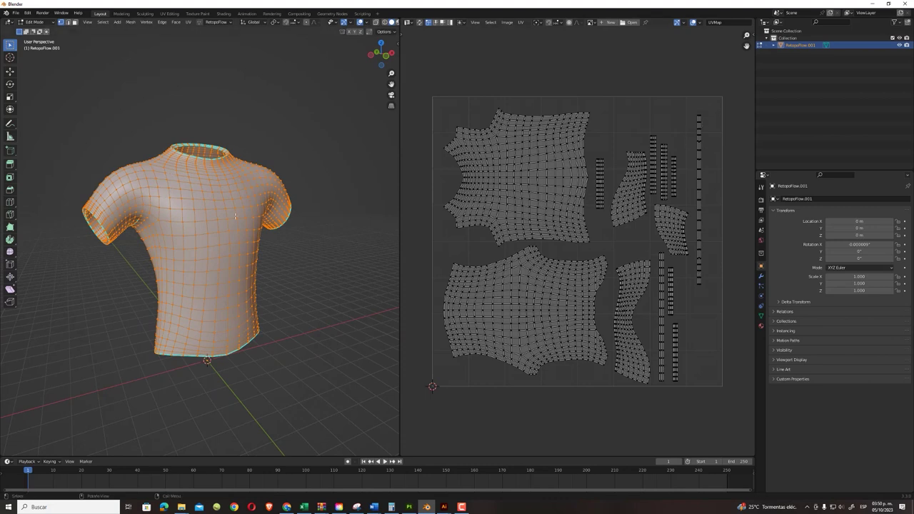
pyautogui.moveTo(272, 314)
pyautogui.mouseDown(button='middle')
pyautogui.moveTo(308, 255)
pyautogui.moveTo(298, 265)
pyautogui.moveTo(302, 302)
pyautogui.moveTo(273, 294)
pyautogui.moveTo(221, 304)
pyautogui.moveTo(286, 300)
pyautogui.moveTo(309, 285)
pyautogui.moveTo(306, 300)
pyautogui.mouseUp(button='middle')
pyautogui.scroll(-4, 306, 300)
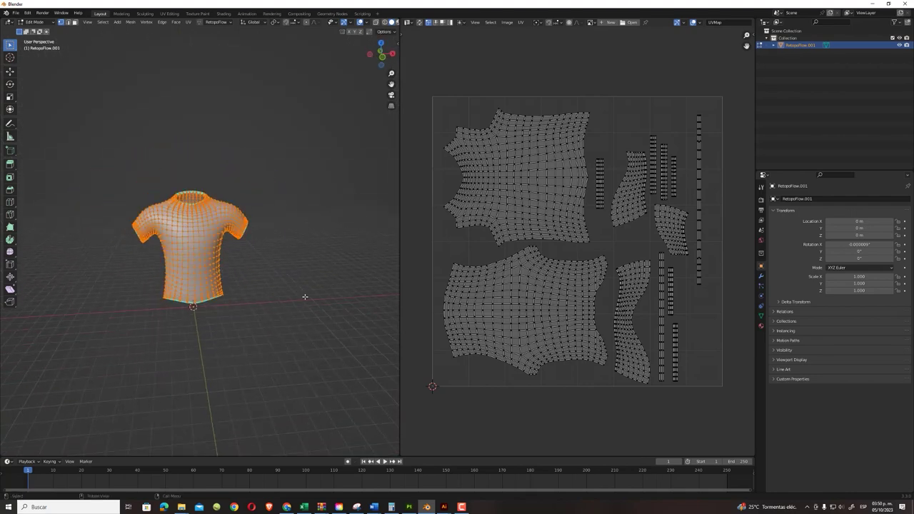
pyautogui.scroll(6, 307, 298)
pyautogui.scroll(-3, 305, 296)
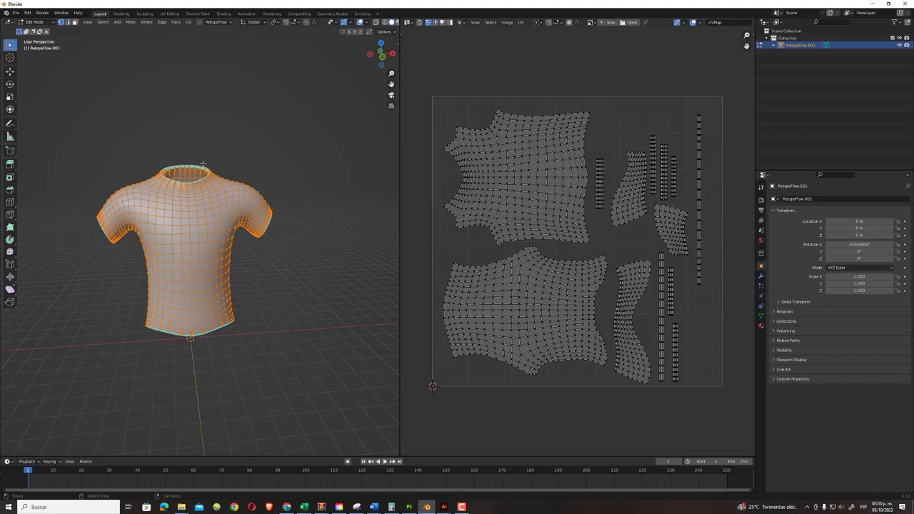
# - Show the shirt's modifier properties and the Add Modifier list
pyautogui.click(760, 275)
pyautogui.moveTo(345, 145)
pyautogui.mouseDown(button='middle')
pyautogui.moveTo(114, 177)
pyautogui.moveTo(240, 163)
pyautogui.mouseUp(button='middle')
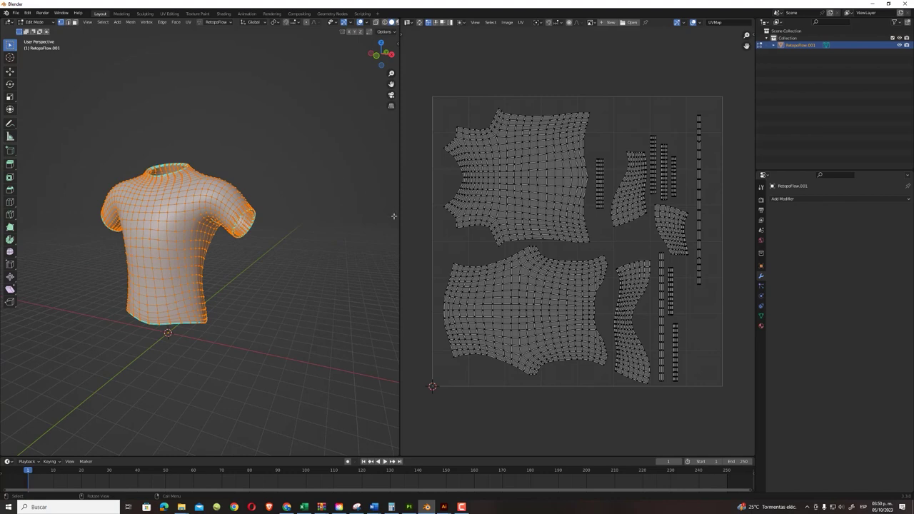
pyautogui.click(788, 199)
# - Start a new Substance 3D Painter project using camiseta blender sola.fbx from Descargas
pyautogui.click(408, 507)
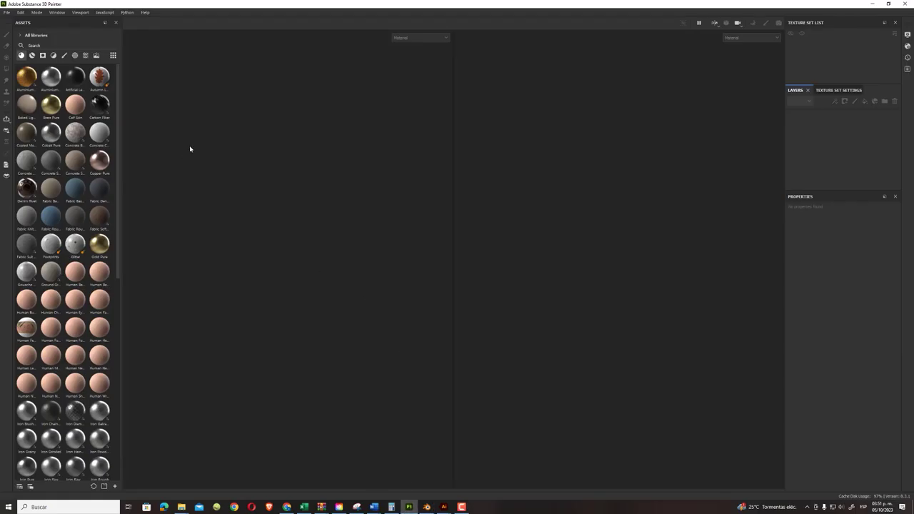
pyautogui.click(6, 13)
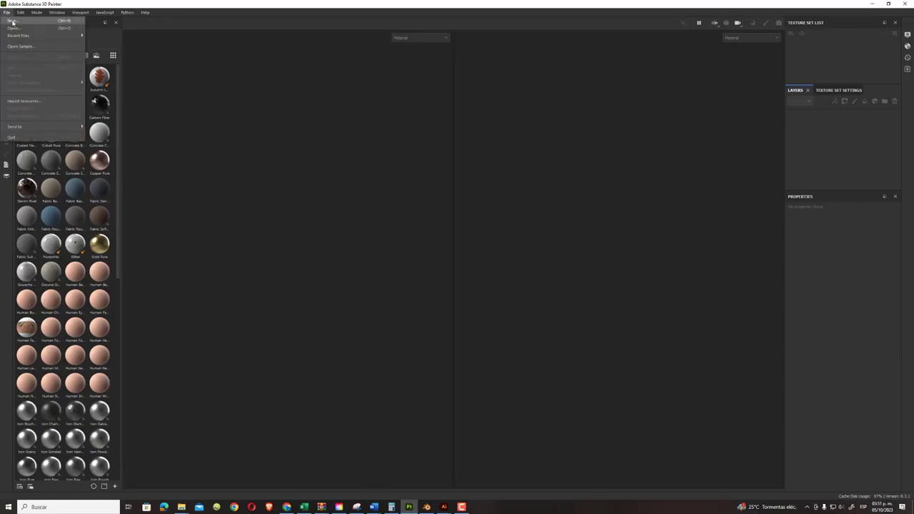
pyautogui.click(12, 23)
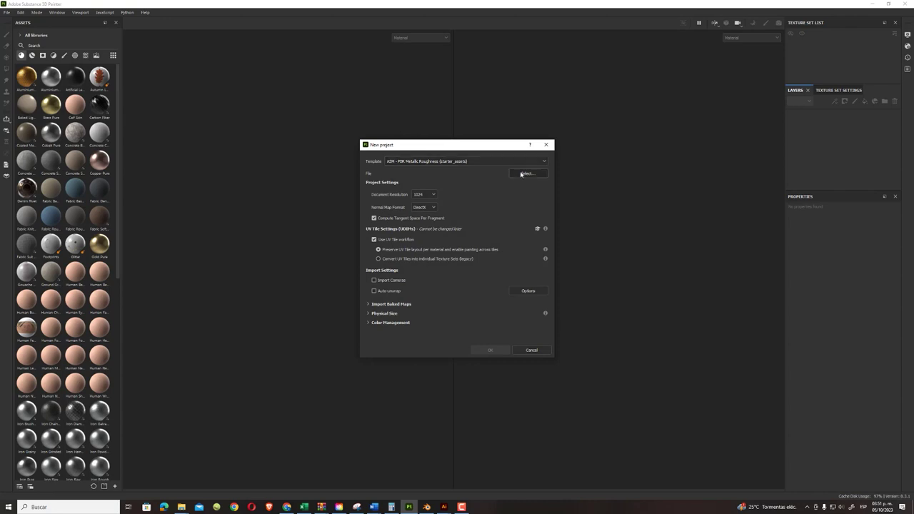
pyautogui.click(522, 175)
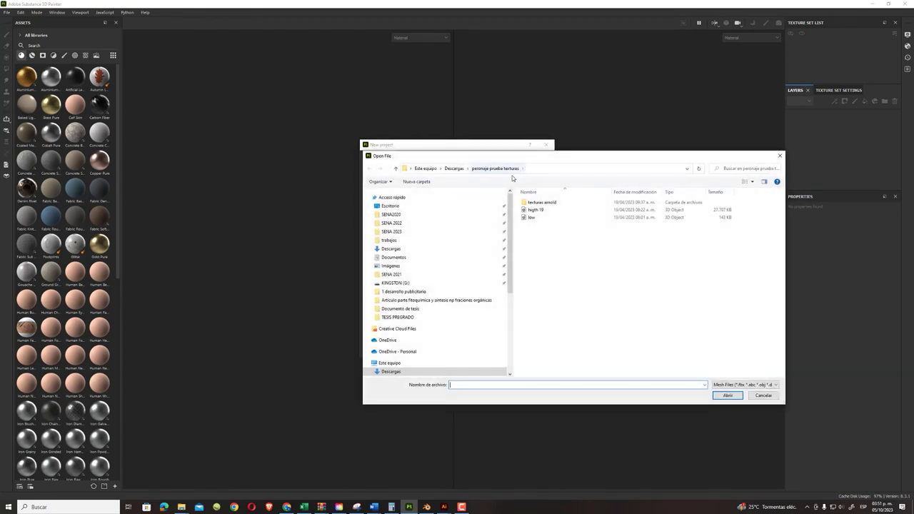
pyautogui.click(395, 249)
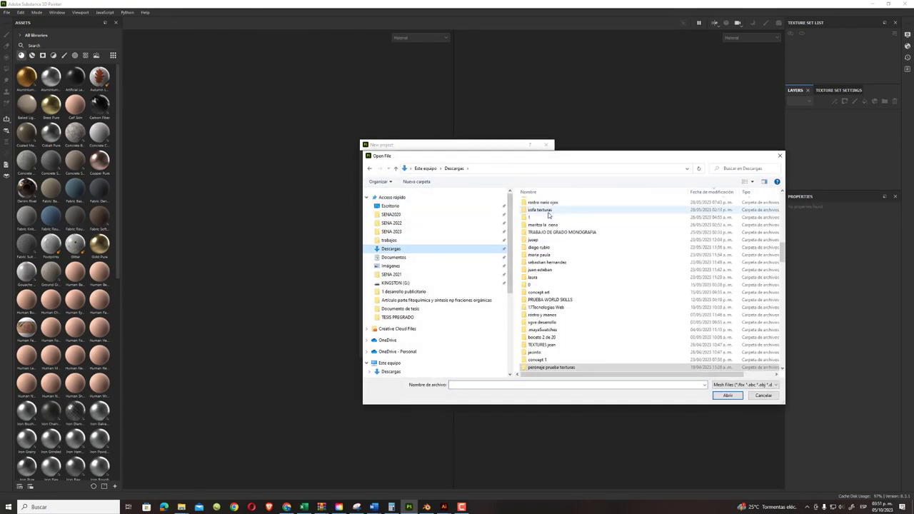
pyautogui.scroll(5, 547, 242)
pyautogui.scroll(5, 550, 241)
pyautogui.scroll(5, 554, 221)
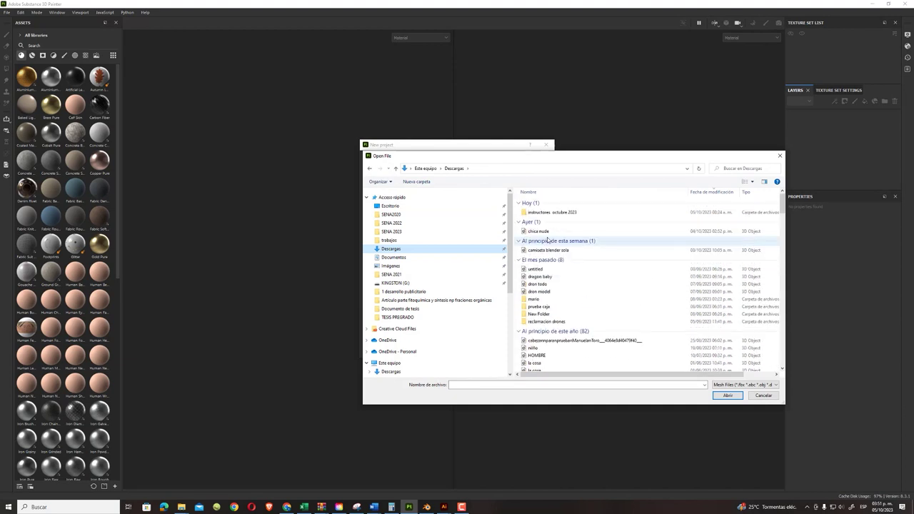
pyautogui.click(548, 250)
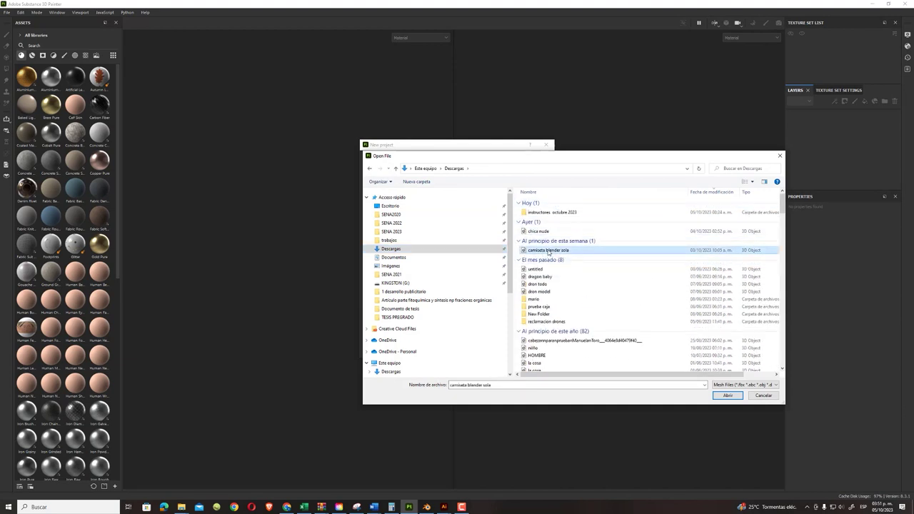
pyautogui.click(727, 395)
# - Set document resolution to 1024, keep the PBR Metallic Roughness template, and create the project
pyautogui.click(433, 196)
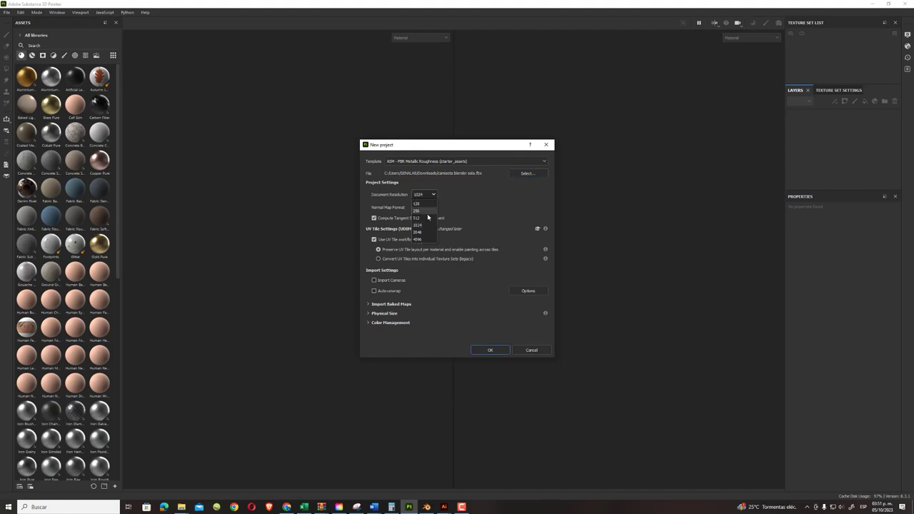
pyautogui.click(423, 232)
pyautogui.click(508, 160)
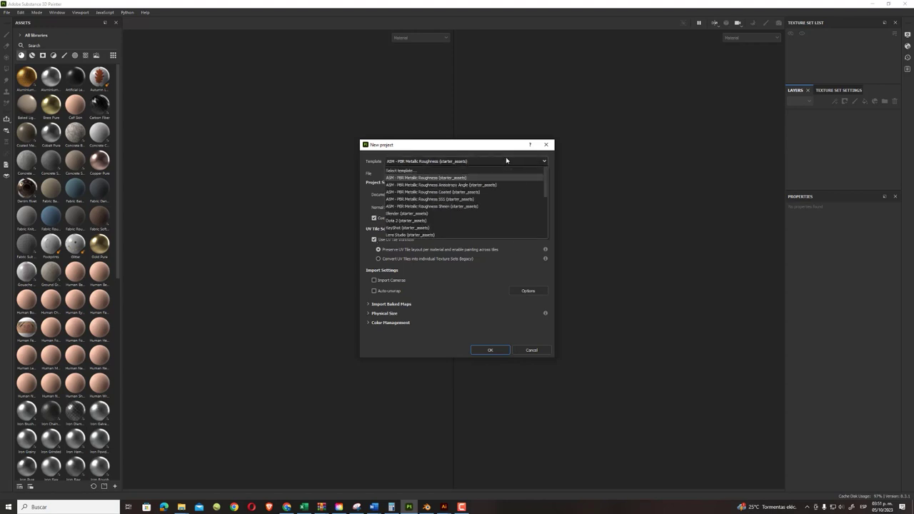
pyautogui.click(424, 178)
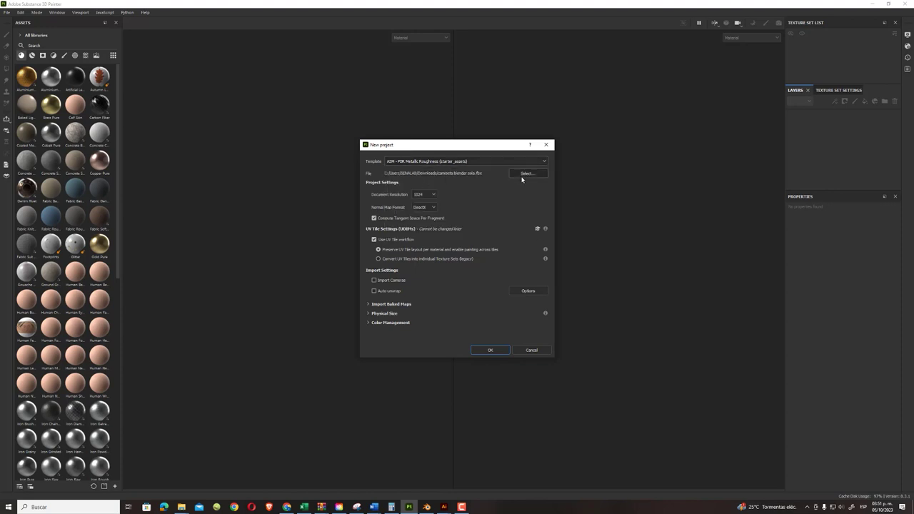
pyautogui.click(496, 349)
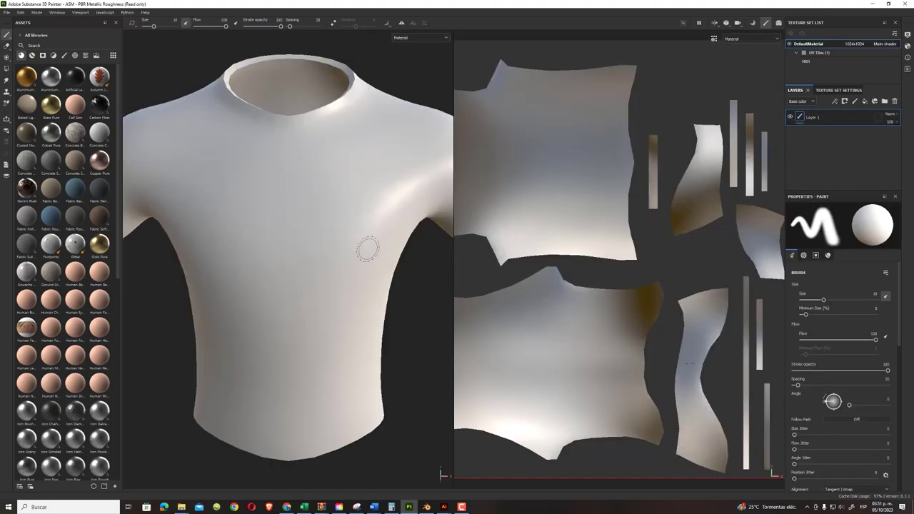
# - Pan, rotate and zoom the 3D view to inspect the untextured white shirt
pyautogui.scroll(-3, 367, 247)
pyautogui.scroll(2, 376, 247)
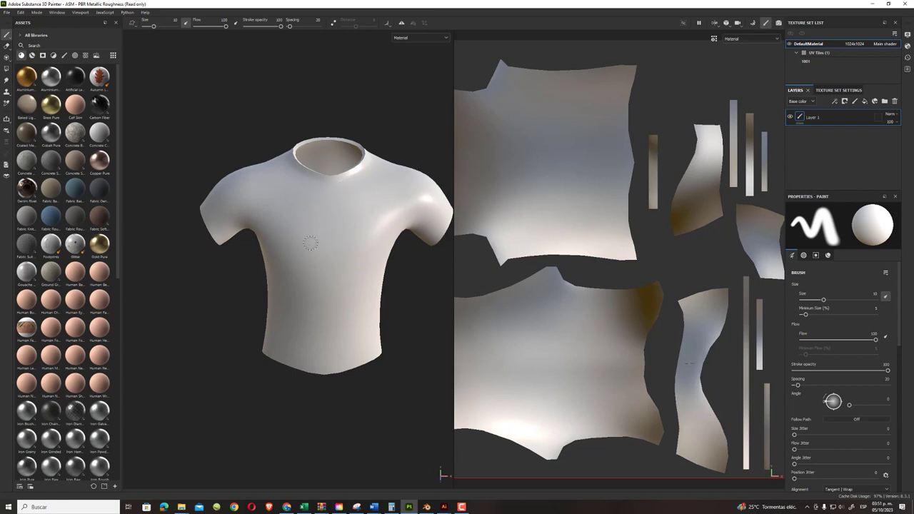
pyautogui.moveTo(341, 235)
pyautogui.keyDown('alt'); pyautogui.mouseDown(button='middle')
pyautogui.moveTo(292, 235)
pyautogui.moveTo(297, 262)
pyautogui.moveTo(327, 256)
pyautogui.moveTo(325, 232)
pyautogui.moveTo(316, 264)
pyautogui.mouseUp(button='middle'); pyautogui.keyUp('alt')
pyautogui.keyDown('alt'); pyautogui.moveTo(316, 264); pyautogui.dragTo(341, 250); pyautogui.keyUp('alt')
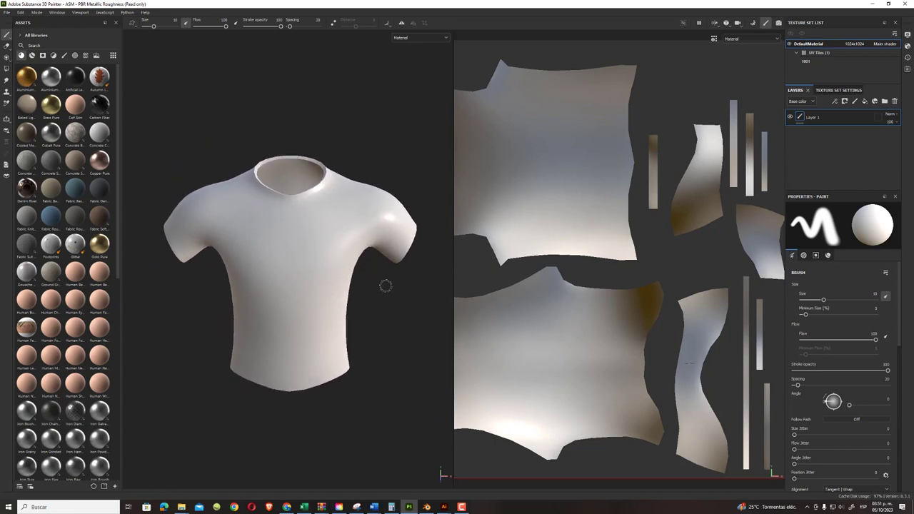
pyautogui.moveTo(385, 285)
pyautogui.keyDown('alt'); pyautogui.mouseDown()
pyautogui.moveTo(357, 286)
pyautogui.moveTo(435, 271)
pyautogui.moveTo(384, 270)
pyautogui.moveTo(381, 261)
pyautogui.moveTo(390, 283)
pyautogui.moveTo(374, 245)
pyautogui.mouseUp(); pyautogui.keyUp('alt')
pyautogui.keyDown('alt'); pyautogui.moveTo(373, 246); pyautogui.dragTo(373, 276, button='right'); pyautogui.keyUp('alt')
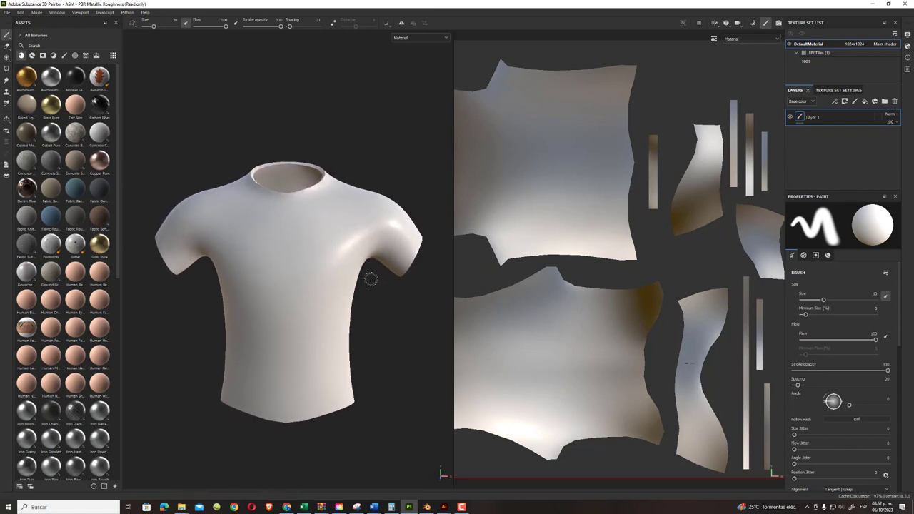
pyautogui.moveTo(370, 279)
pyautogui.keyDown('alt'); pyautogui.mouseDown()
pyautogui.moveTo(359, 302)
pyautogui.moveTo(369, 279)
pyautogui.mouseUp(); pyautogui.keyUp('alt')
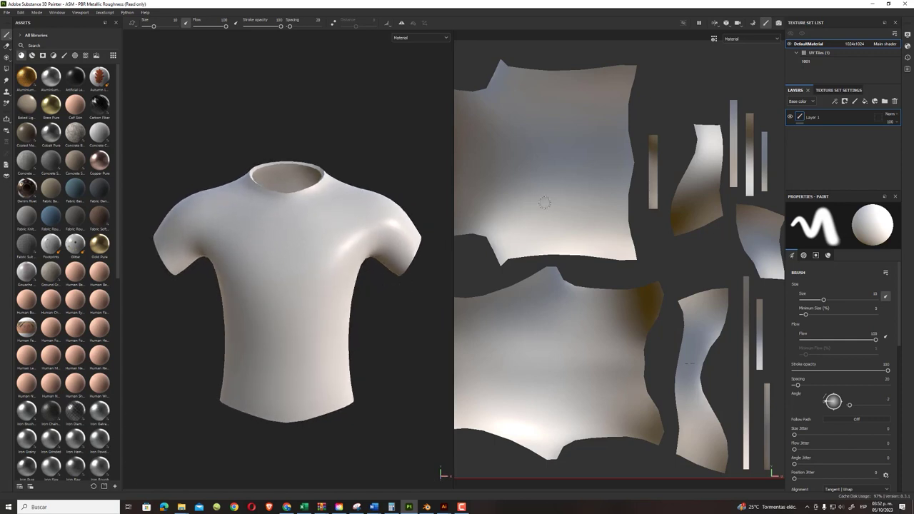
# - Pan the UV layout in the 2D view and make the Texture Set List area taller
pyautogui.scroll(-2, 564, 209)
pyautogui.scroll(-1, 567, 211)
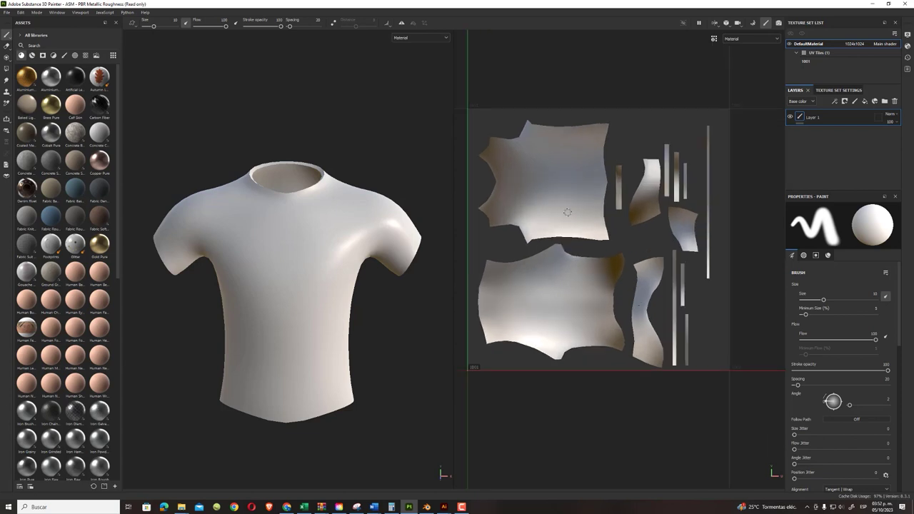
pyautogui.scroll(-1, 567, 212)
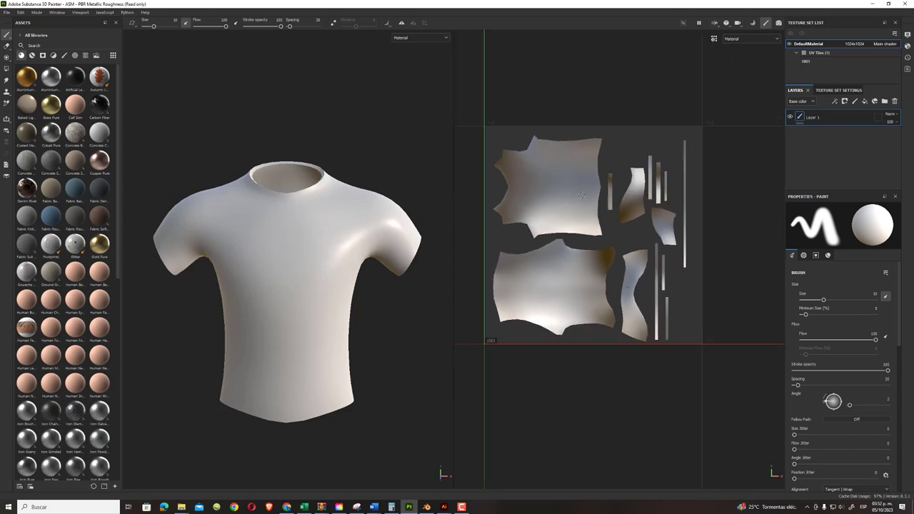
pyautogui.scroll(1, 581, 195)
pyautogui.moveTo(602, 185); pyautogui.dragTo(612, 202, button='middle')
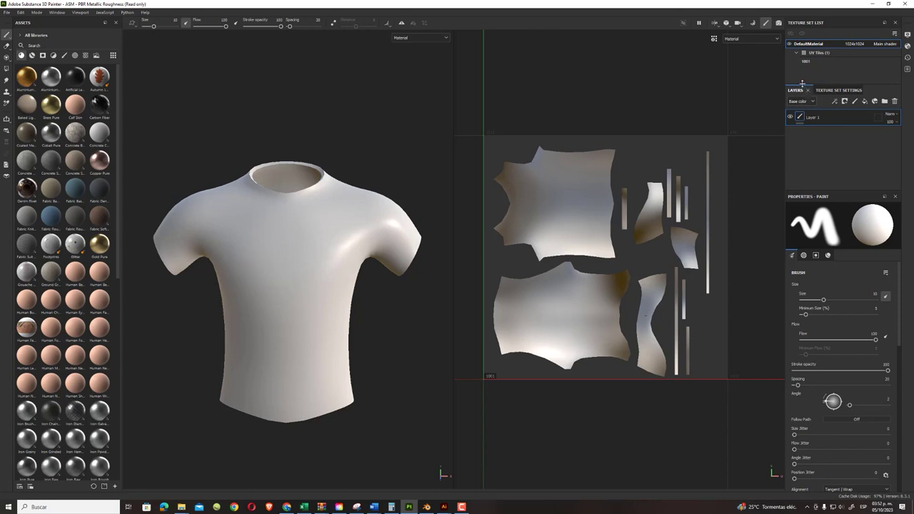
pyautogui.moveTo(802, 84); pyautogui.dragTo(801, 101)
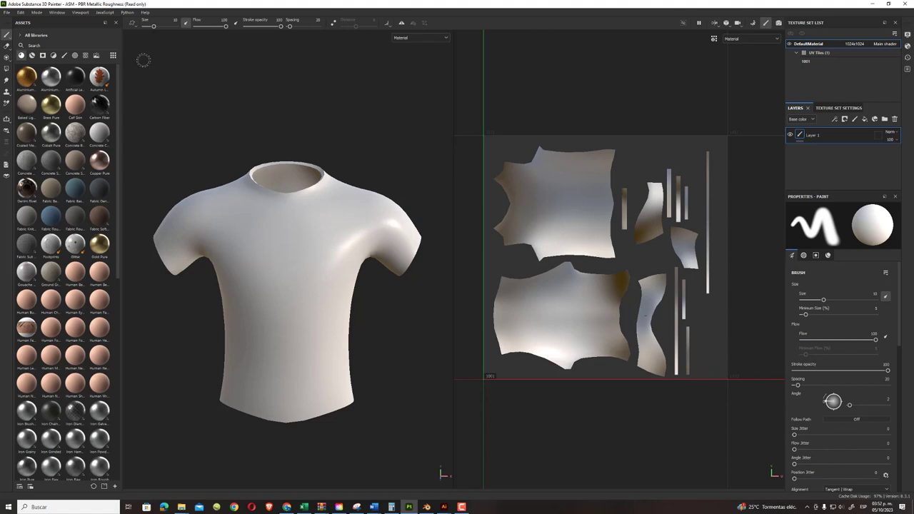
# - Reset the interface layout to default and enlarge the Texture Set List area again
pyautogui.click(81, 12)
pyautogui.moveTo(57, 13)
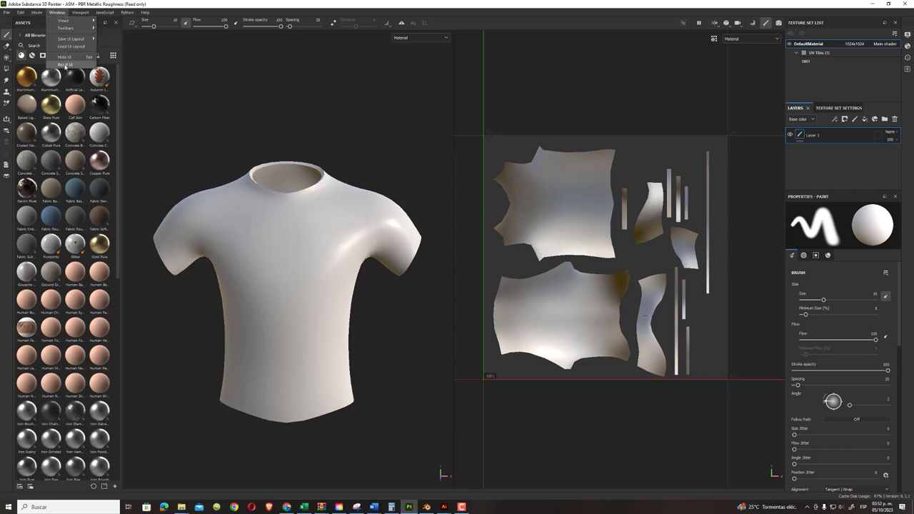
pyautogui.click(65, 65)
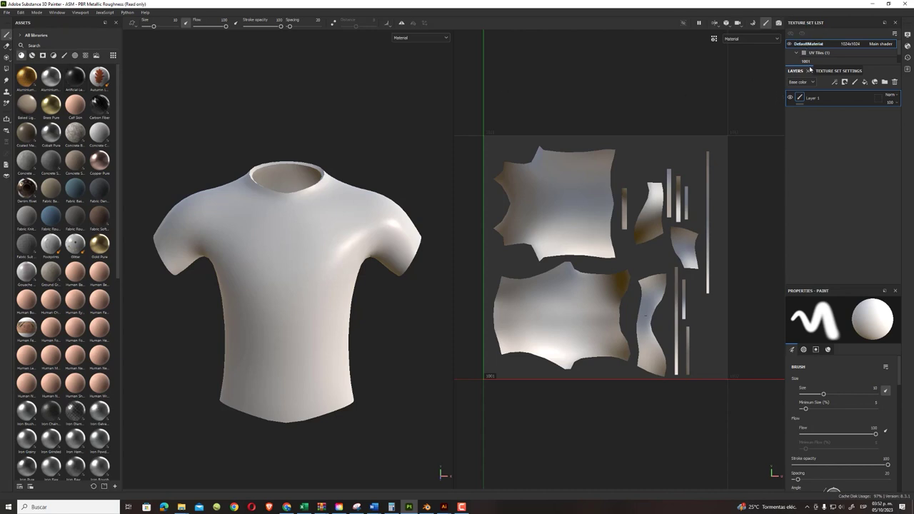
pyautogui.moveTo(820, 65)
pyautogui.mouseDown()
pyautogui.moveTo(818, 88)
pyautogui.moveTo(819, 79)
pyautogui.mouseUp()
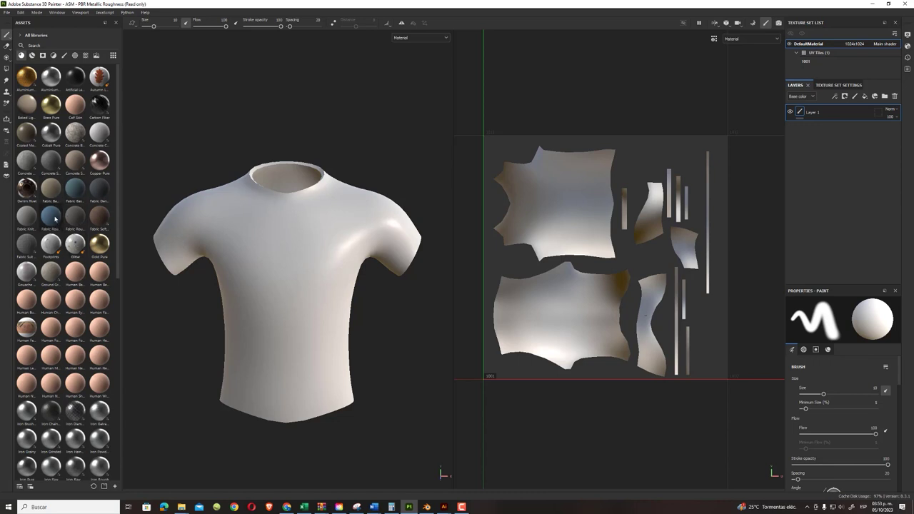
# - Drag the Fabric Rough material onto the shirt as a fill layer
pyautogui.moveTo(52, 218); pyautogui.dragTo(270, 234)
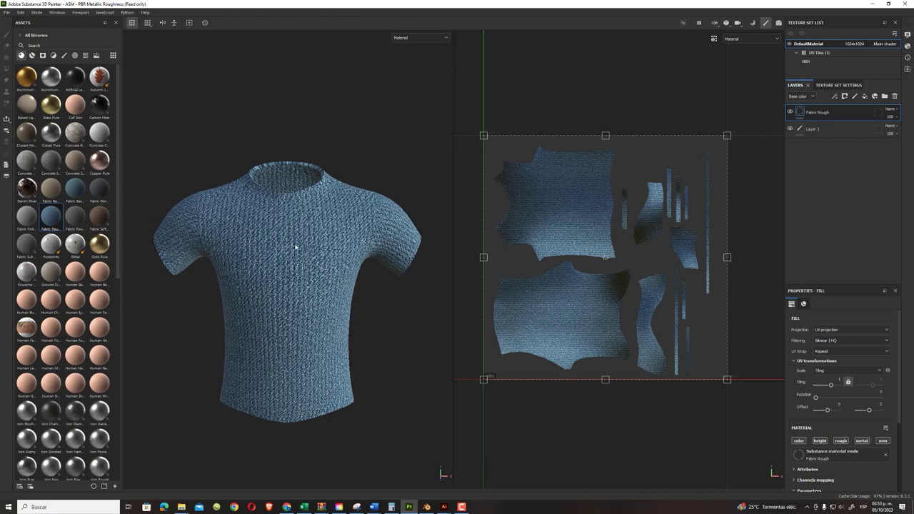
pyautogui.scroll(2, 297, 264)
pyautogui.scroll(2, 297, 264)
pyautogui.scroll(-2, 297, 264)
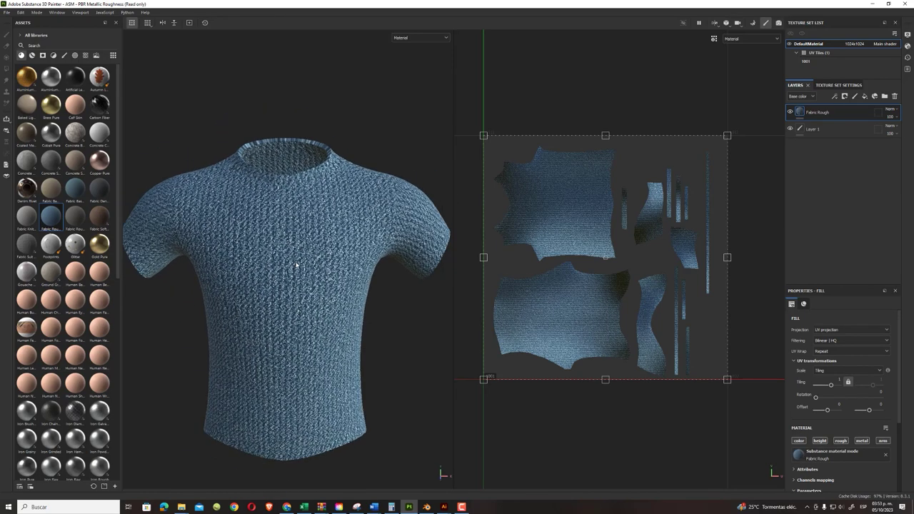
pyautogui.scroll(-1, 297, 264)
pyautogui.scroll(-1, 297, 264)
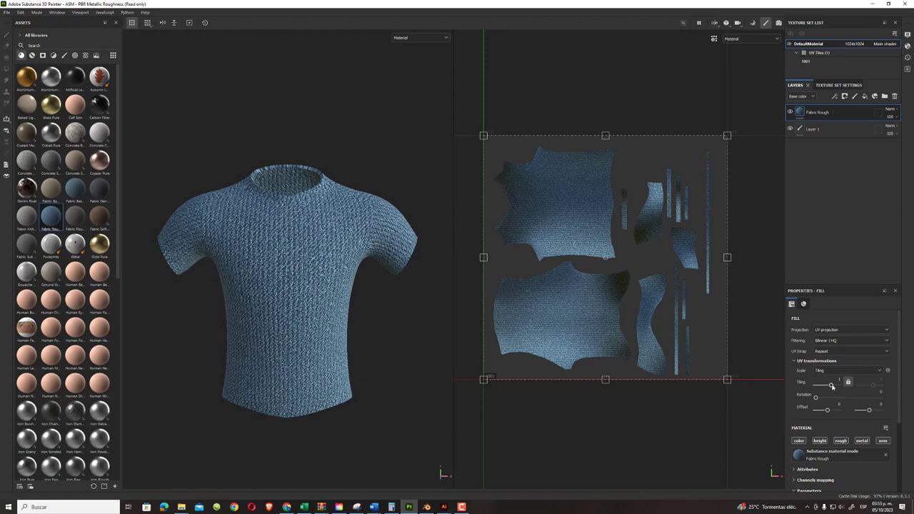
# - Raise the Fabric Rough Tiling to about 6.5 for a much finer weave
pyautogui.moveTo(831, 386); pyautogui.dragTo(834, 385)
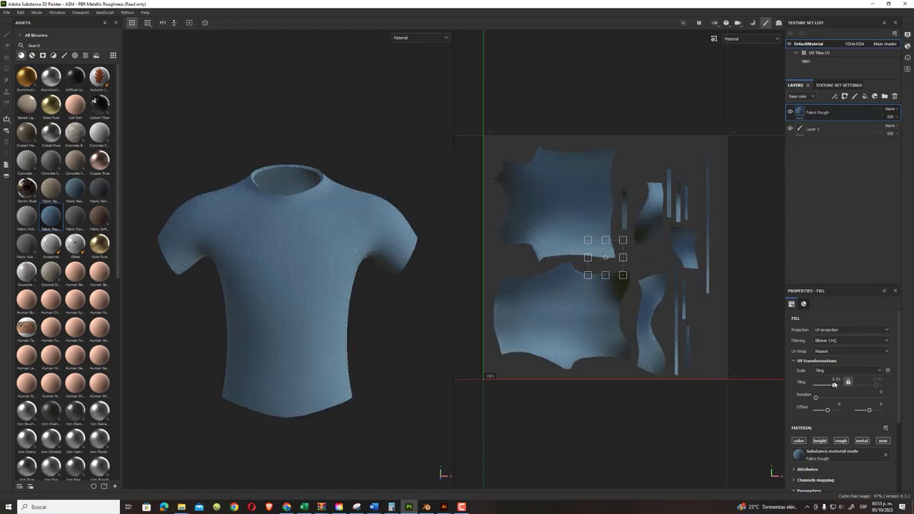
pyautogui.scroll(1, 338, 262)
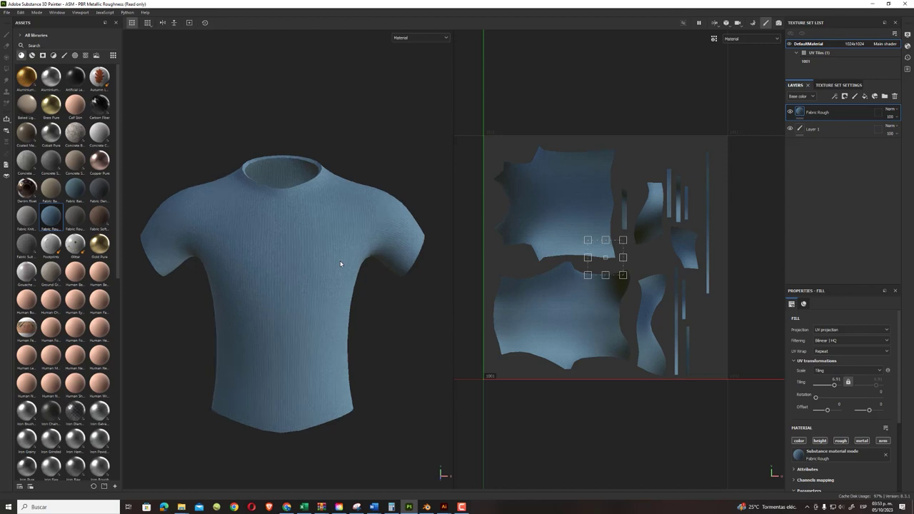
pyautogui.scroll(2, 341, 263)
pyautogui.scroll(-1, 340, 264)
pyautogui.scroll(-1, 341, 263)
pyautogui.scroll(-2, 341, 264)
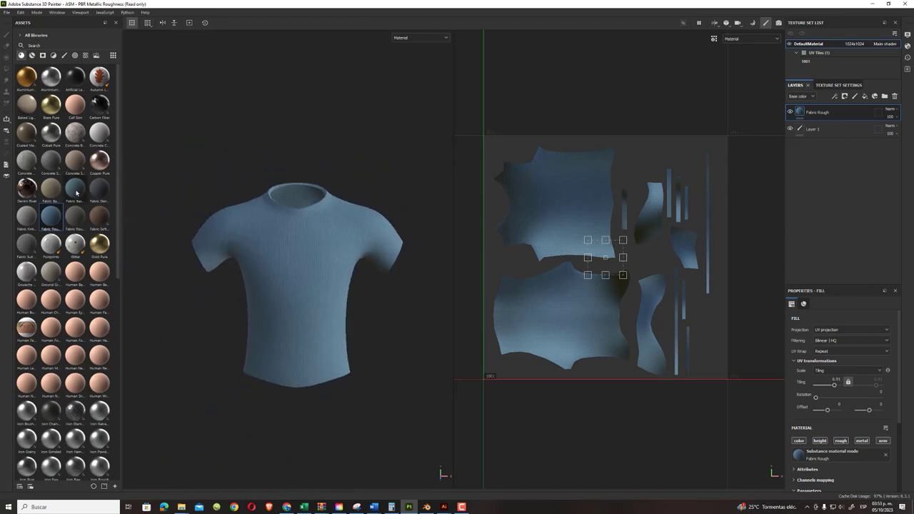
# - Apply Fabric Baseball Hat to the shirt and raise its Tiling for a denser pattern
pyautogui.moveTo(76, 193); pyautogui.dragTo(285, 253)
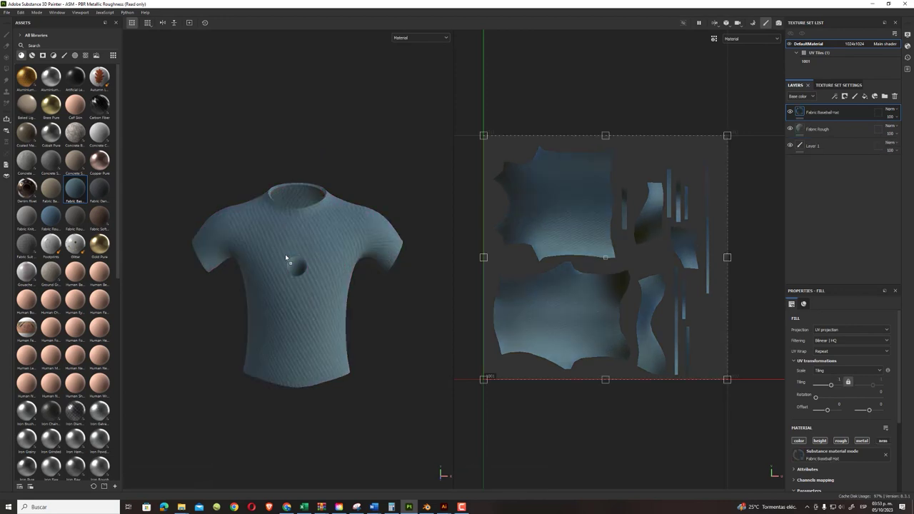
pyautogui.moveTo(830, 384); pyautogui.dragTo(834, 386)
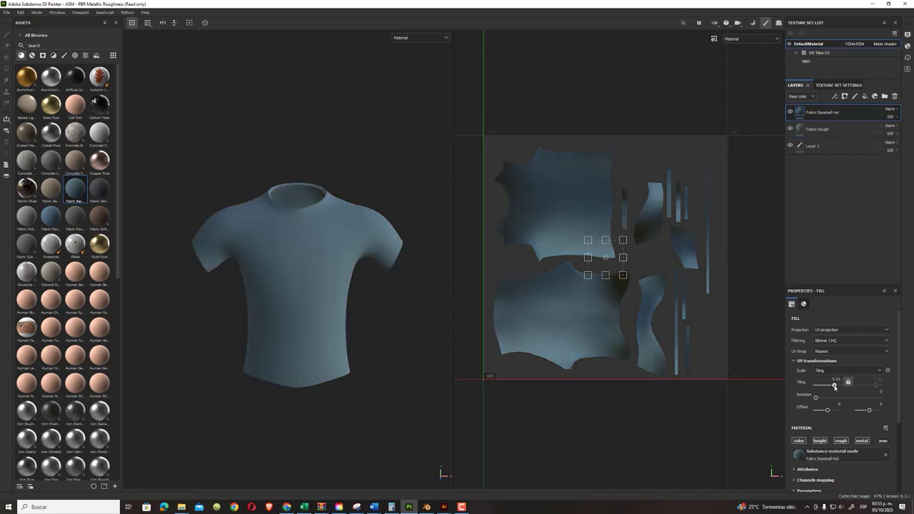
pyautogui.moveTo(834, 386); pyautogui.dragTo(836, 386)
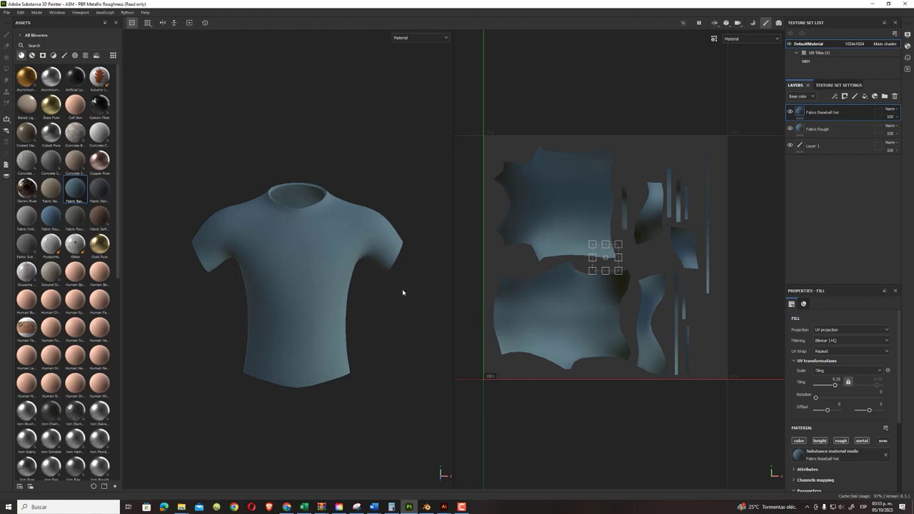
# - Delete the Fabric Rough layer, leaving Fabric Baseball Hat above Layer 1
pyautogui.doubleClick(817, 113)
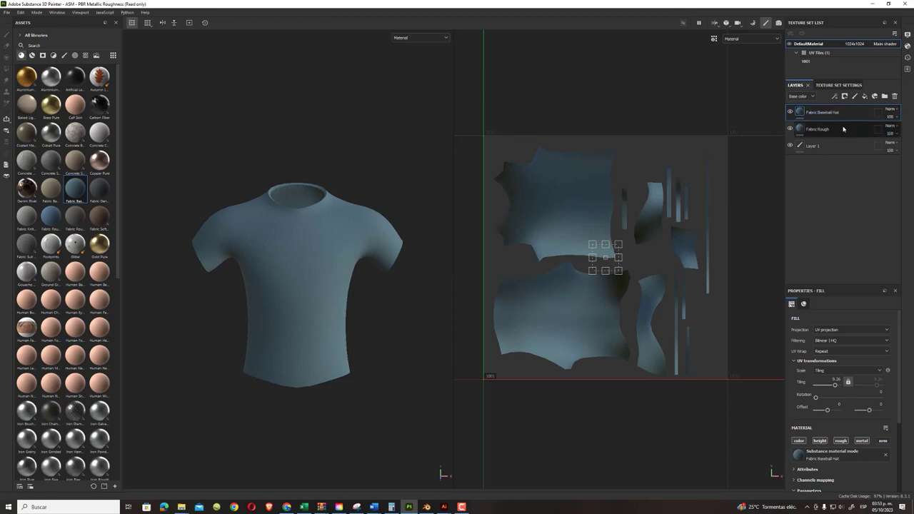
pyautogui.click(839, 130)
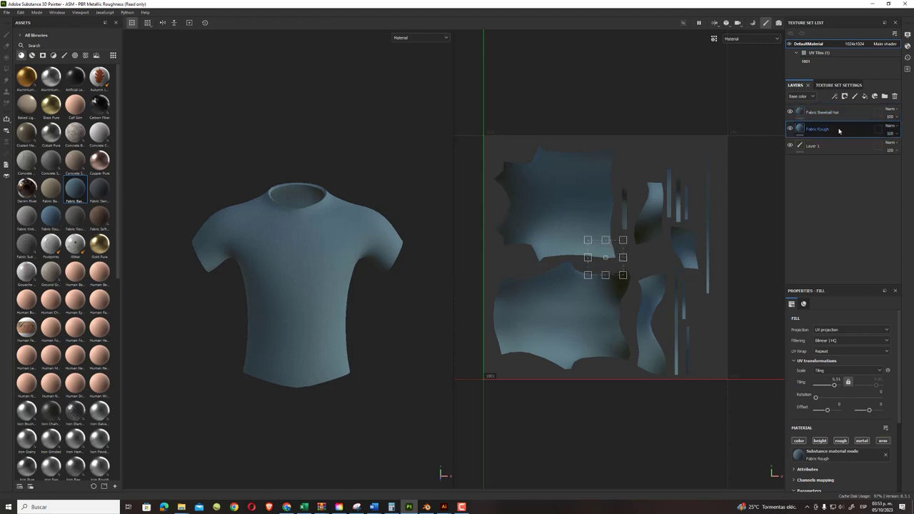
pyautogui.click(894, 95)
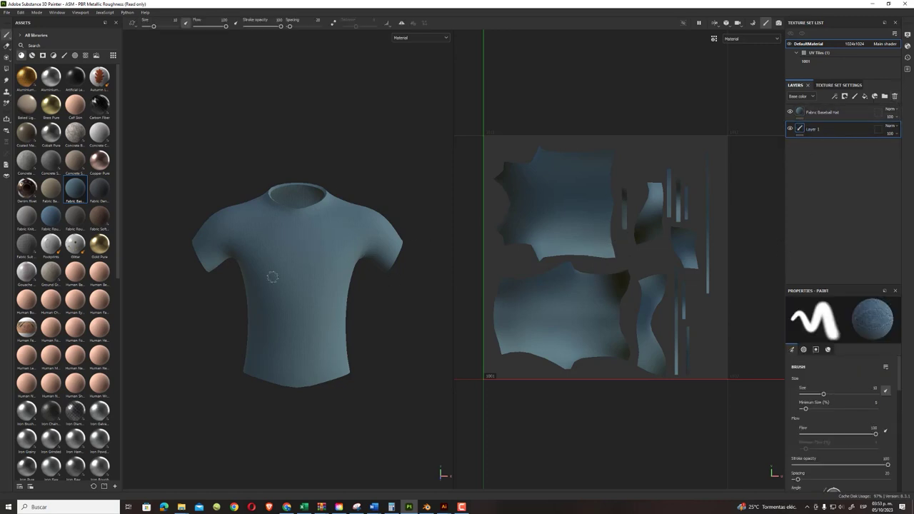
pyautogui.scroll(1, 254, 277)
pyautogui.scroll(2, 259, 286)
pyautogui.scroll(2, 261, 289)
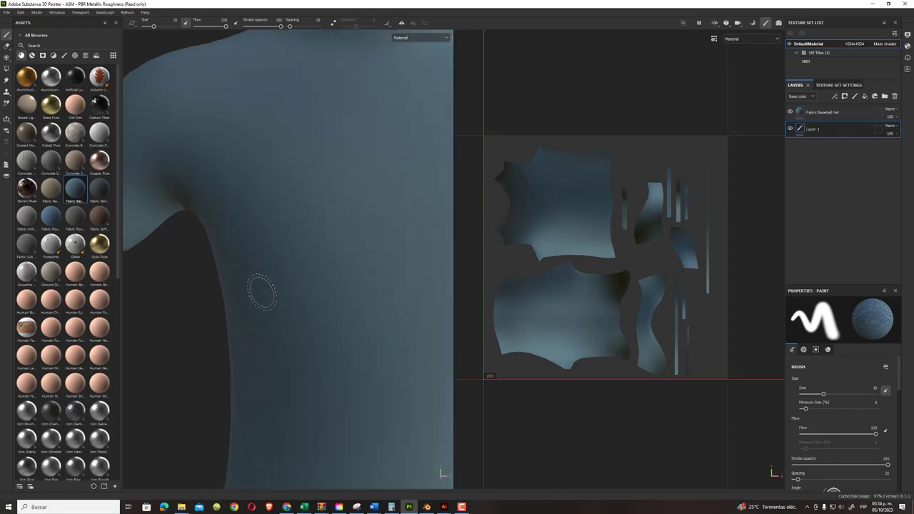
pyautogui.scroll(-1, 261, 292)
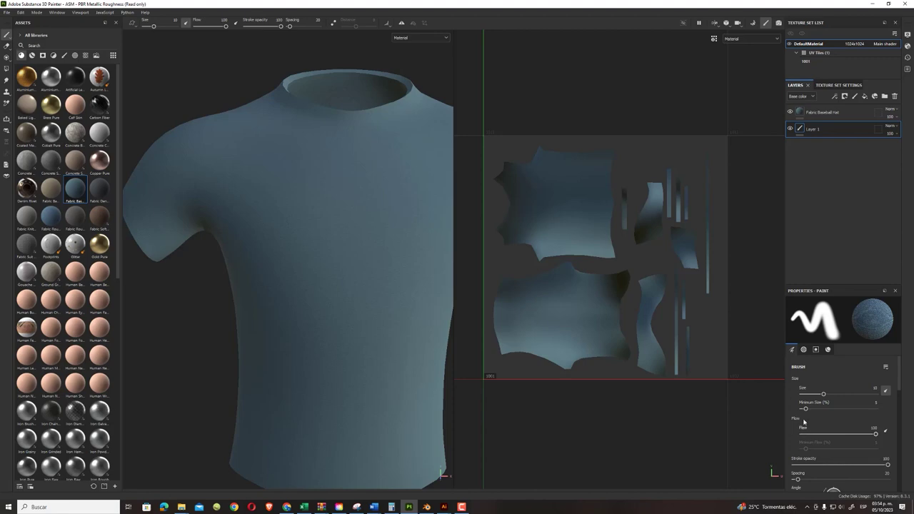
# - Set the Fabric Baseball Hat layer's Tiling to 4.19 and Rotation to 178.02
pyautogui.click(821, 112)
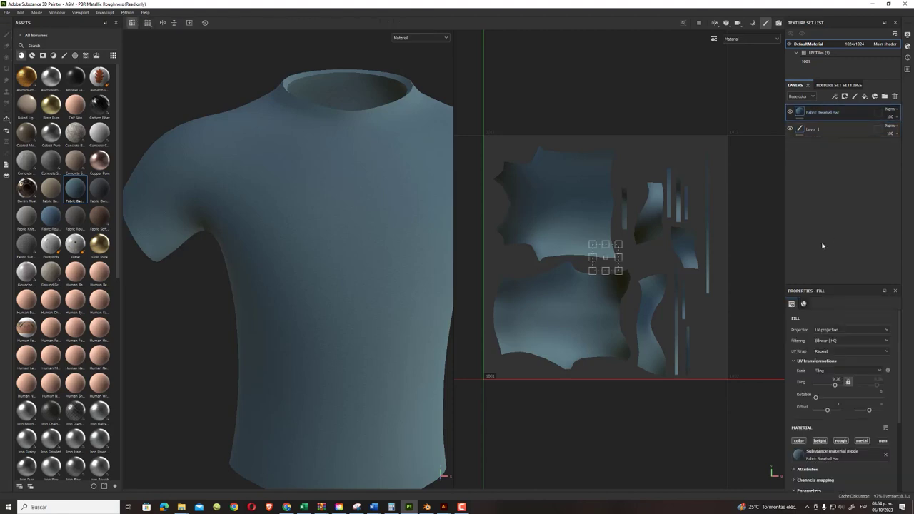
pyautogui.moveTo(835, 385); pyautogui.dragTo(833, 385)
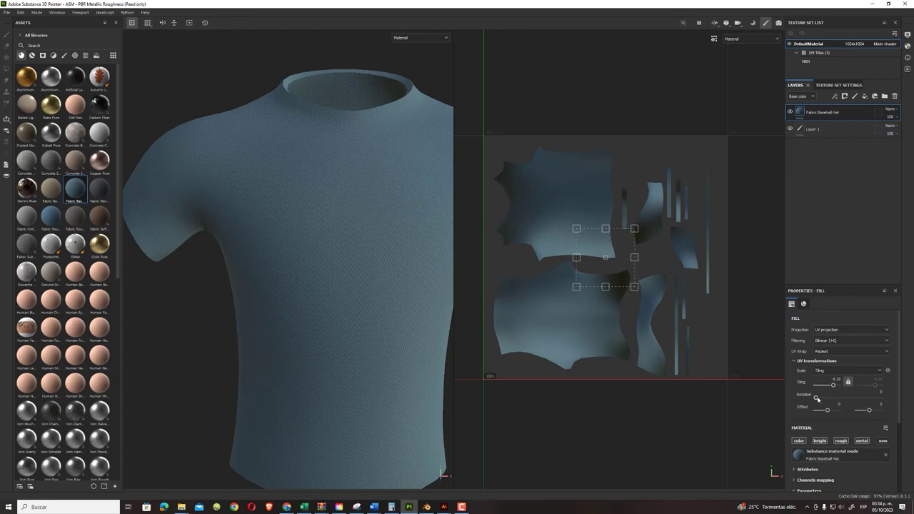
pyautogui.moveTo(818, 399); pyautogui.dragTo(815, 400)
pyautogui.moveTo(811, 399); pyautogui.dragTo(812, 399)
pyautogui.moveTo(813, 398); pyautogui.dragTo(849, 386)
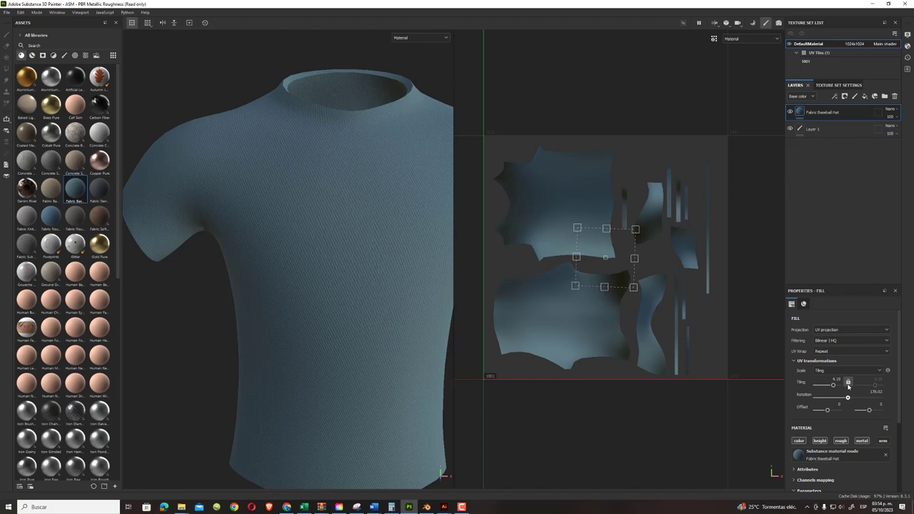
# - Orbit the shirt to a front view and show DefaultMaterial's Texture Set Settings
pyautogui.scroll(-3, 379, 271)
pyautogui.scroll(-1, 379, 271)
pyautogui.scroll(1, 379, 271)
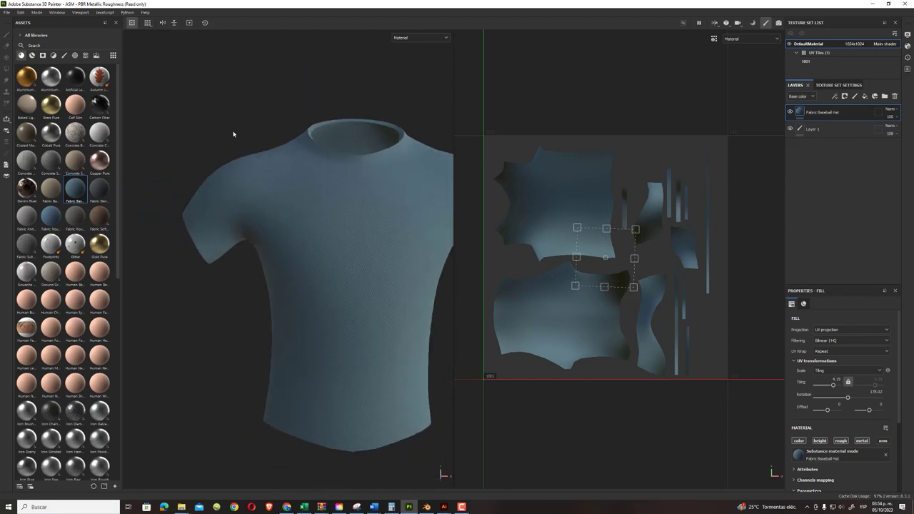
pyautogui.scroll(-2, 343, 245)
pyautogui.moveTo(343, 245)
pyautogui.keyDown('alt'); pyautogui.mouseDown()
pyautogui.moveTo(282, 257)
pyautogui.moveTo(288, 247)
pyautogui.mouseUp(); pyautogui.keyUp('alt')
pyautogui.scroll(-1, 287, 247)
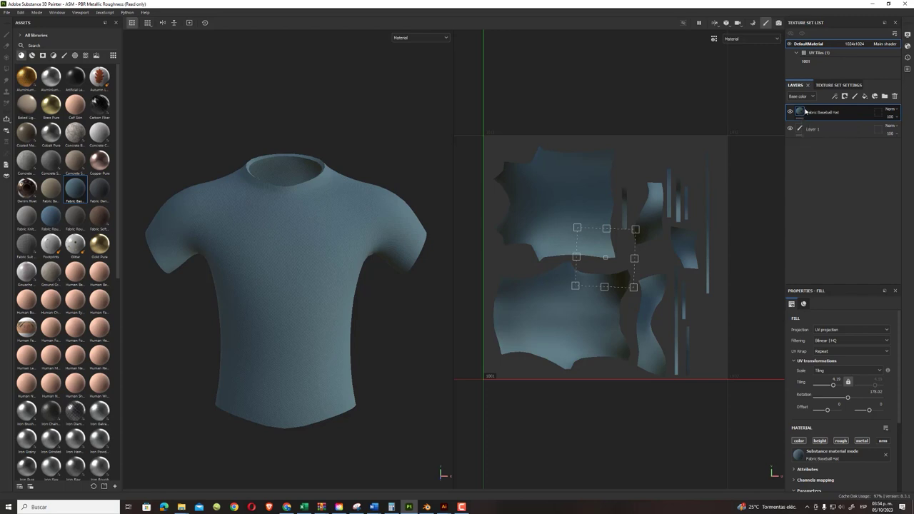
pyautogui.click(829, 85)
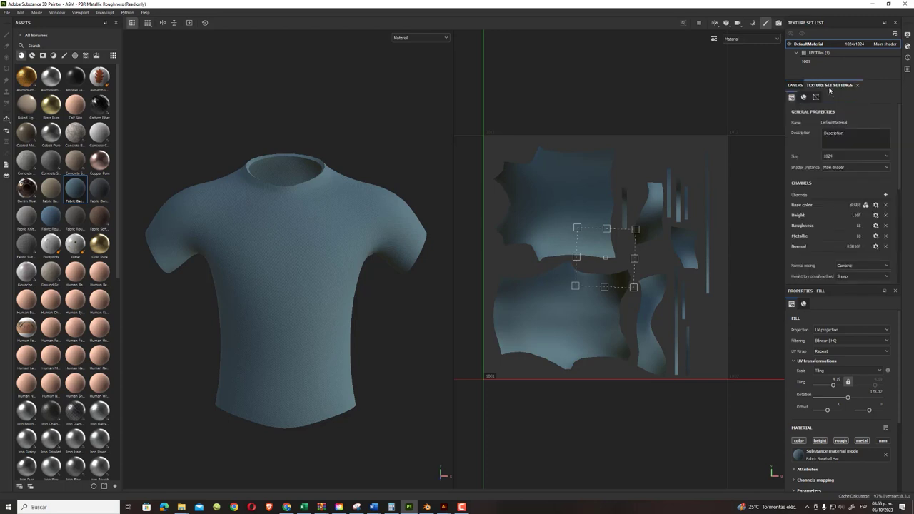
# - Recolour the Fabric Baseball Hat fill from blue to mustard yellow (hex 888004)
pyautogui.click(792, 86)
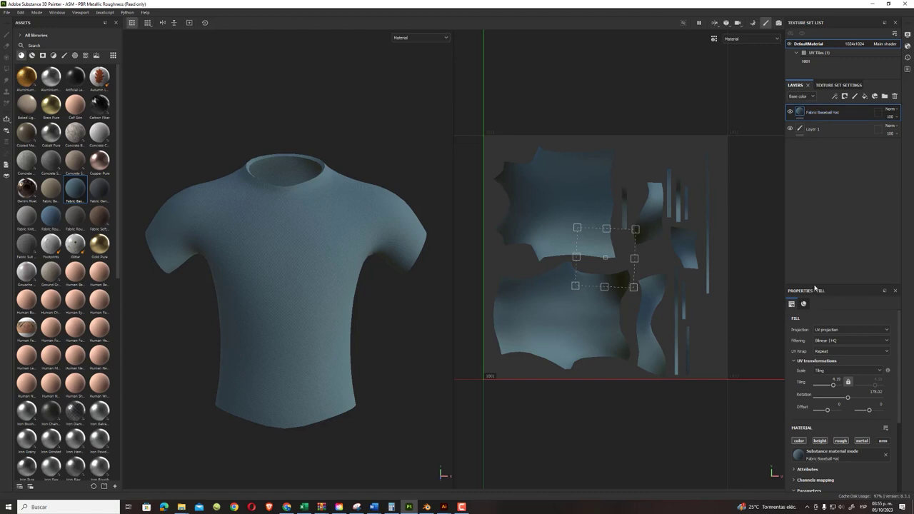
pyautogui.moveTo(814, 285); pyautogui.dragTo(813, 159)
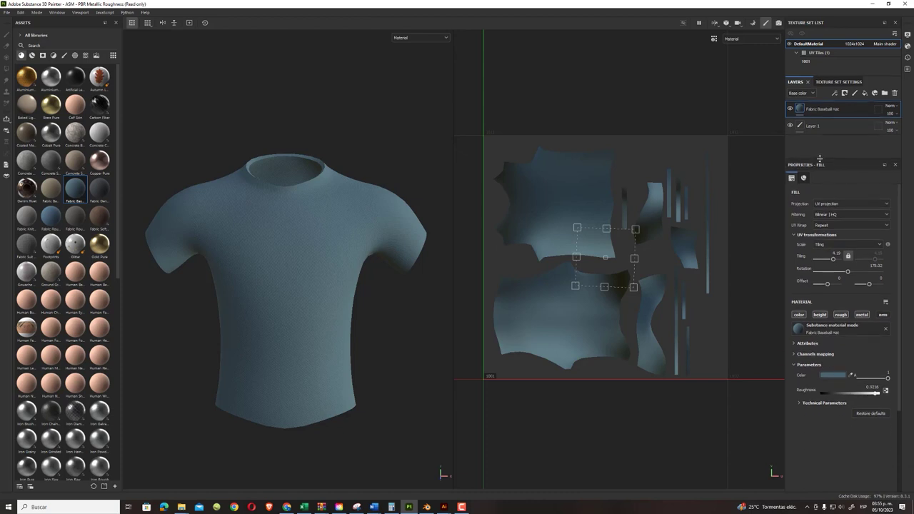
pyautogui.click(832, 374)
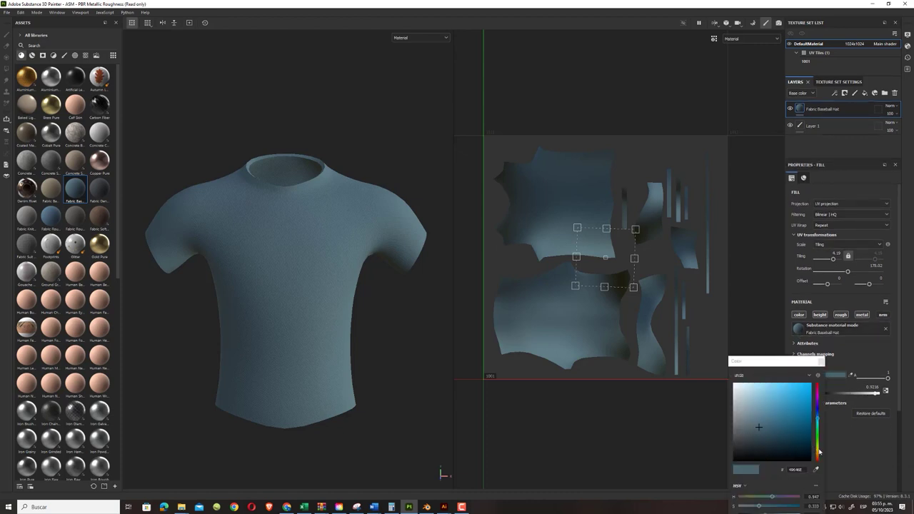
pyautogui.click(815, 450)
pyautogui.click(797, 422)
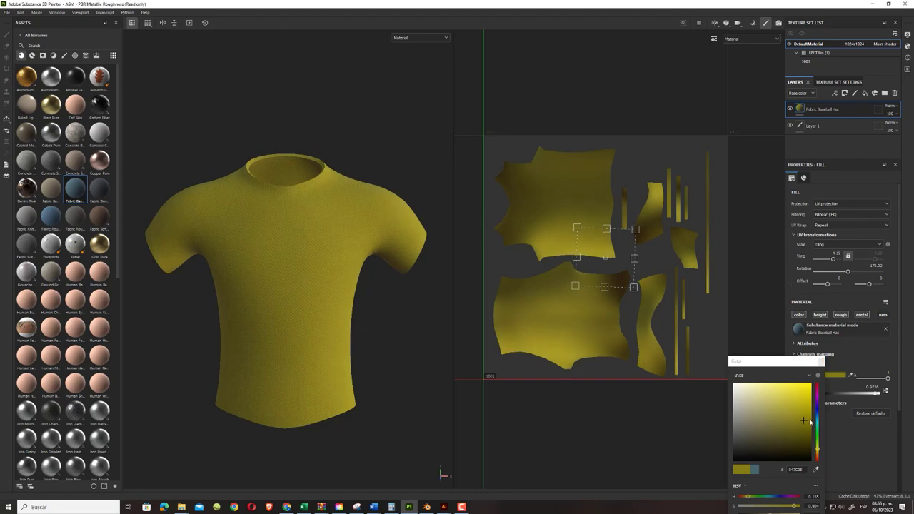
pyautogui.click(808, 423)
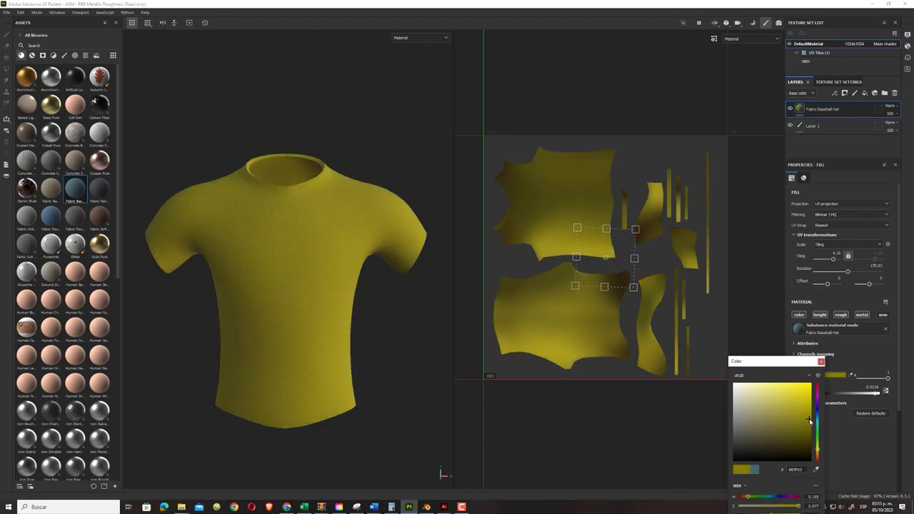
pyautogui.moveTo(810, 421); pyautogui.dragTo(809, 422)
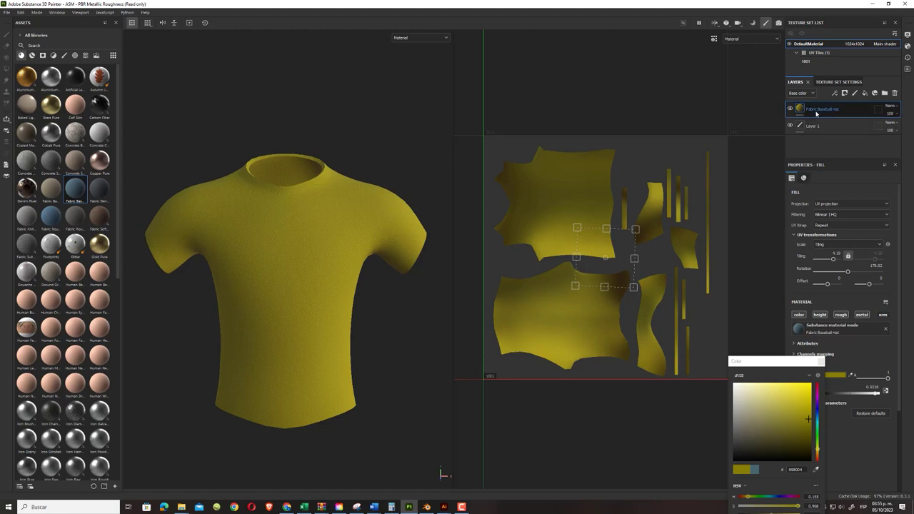
# - Duplicate the Fabric Baseball Hat layer and select the original below the copy
pyautogui.rightClick(816, 113)
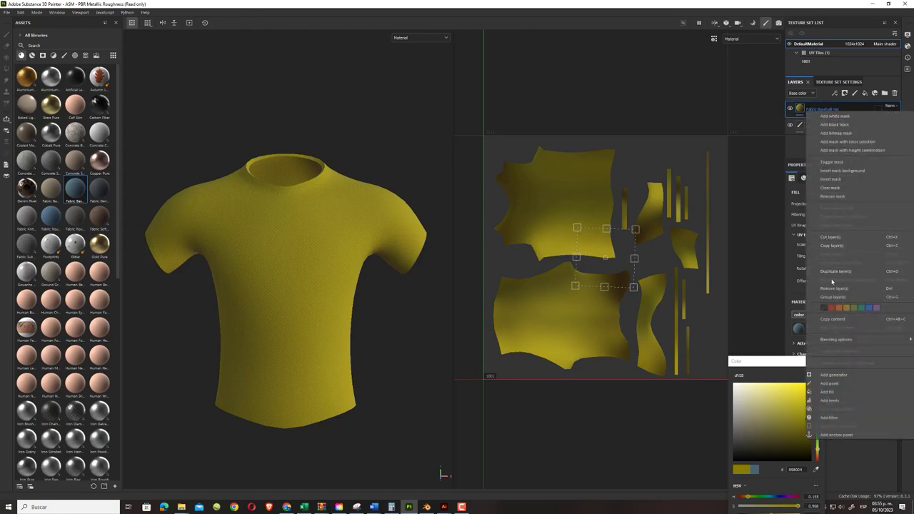
pyautogui.click(834, 272)
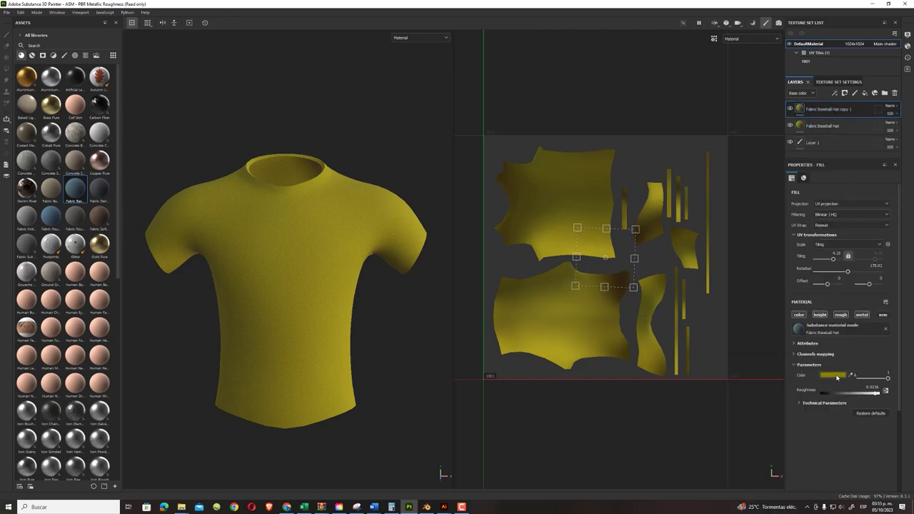
pyautogui.click(825, 125)
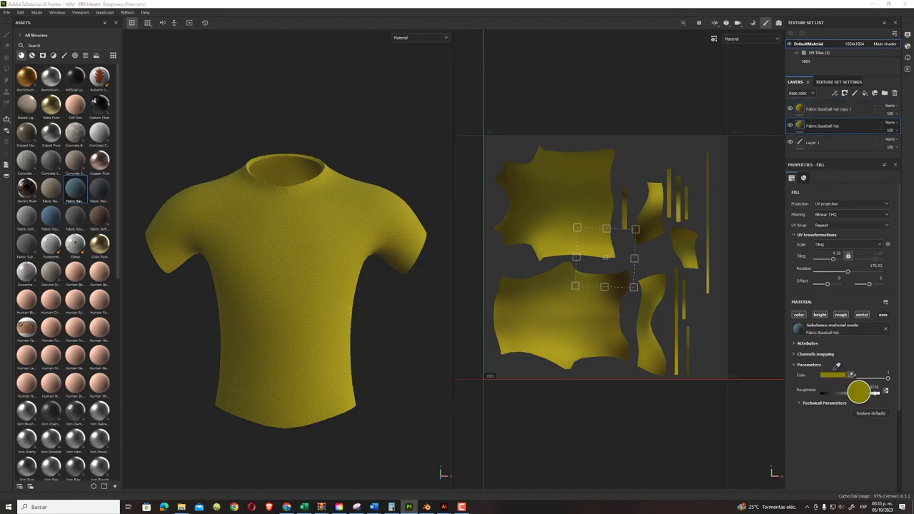
# - Recolour the original layer dark red, then select the yellow copy and open its Add mask list
pyautogui.click(834, 377)
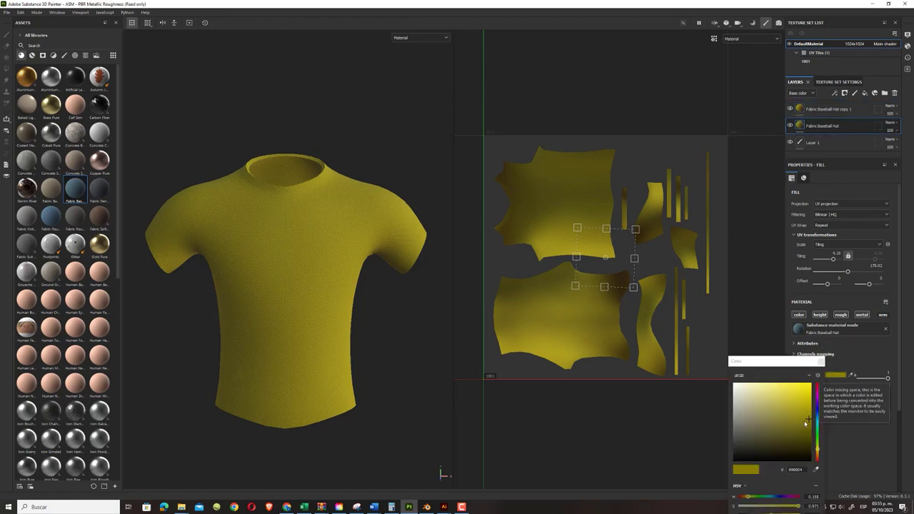
pyautogui.click(818, 389)
pyautogui.click(818, 387)
pyautogui.moveTo(807, 417); pyautogui.dragTo(811, 425)
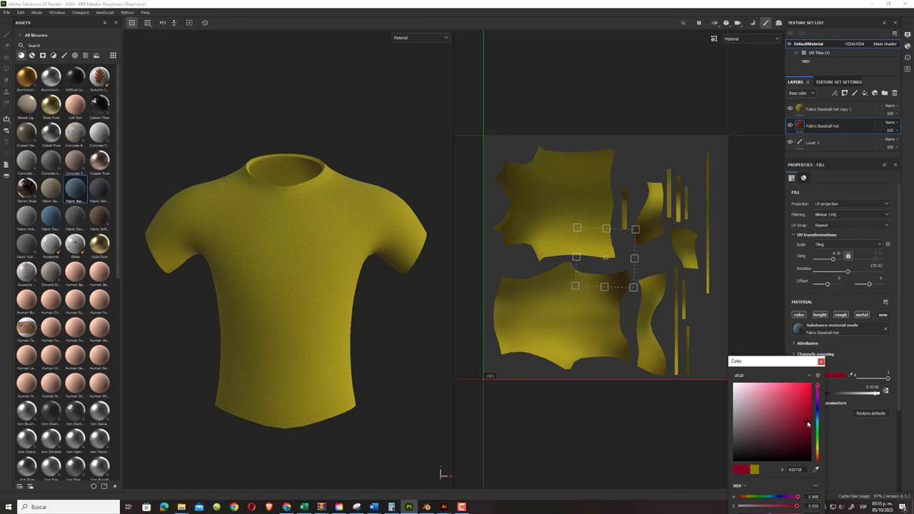
pyautogui.click(289, 232)
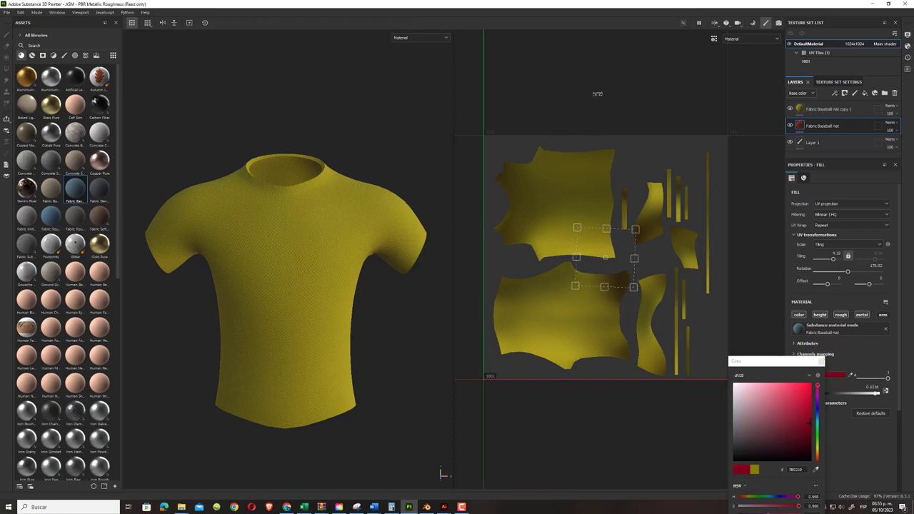
pyautogui.click(820, 360)
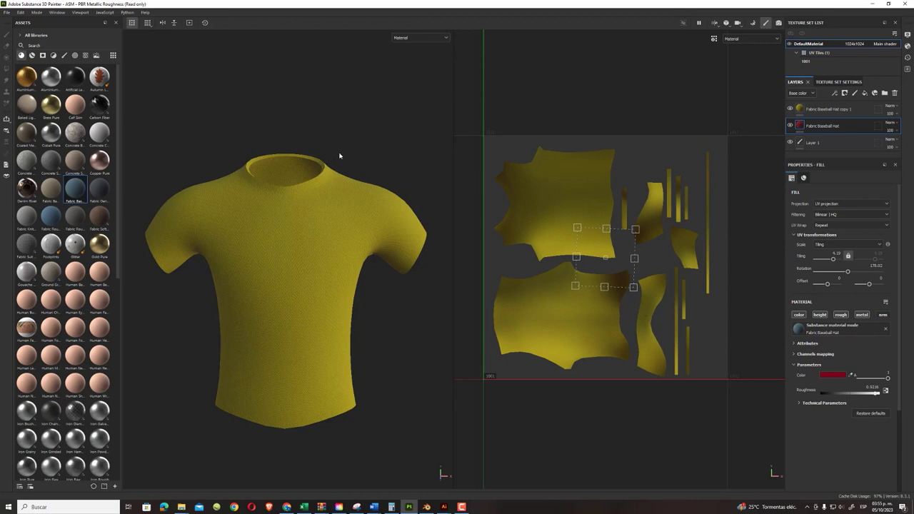
pyautogui.click(824, 110)
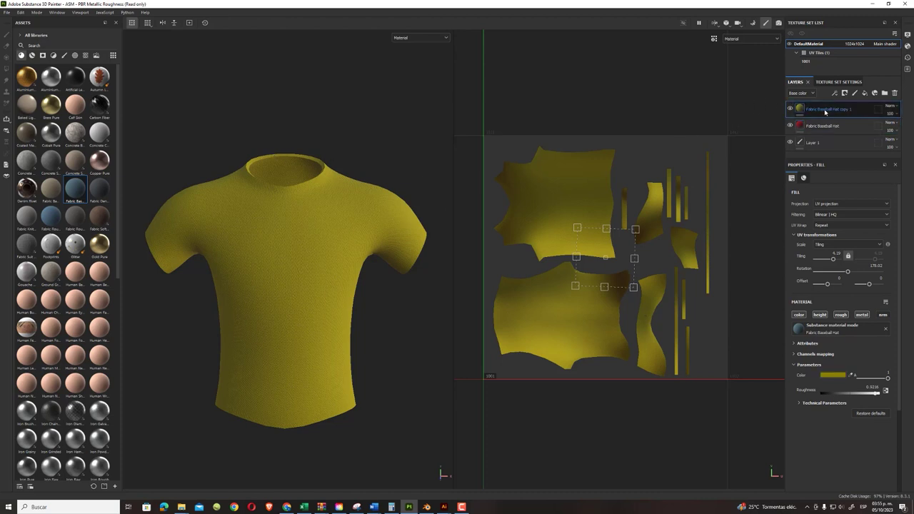
pyautogui.click(846, 94)
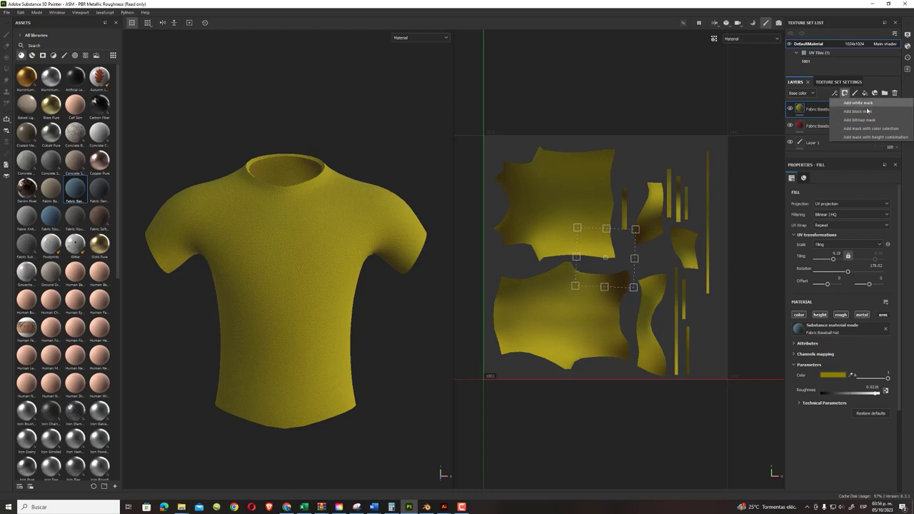
# - Give the yellow top copy layer a white mask
pyautogui.click(865, 111)
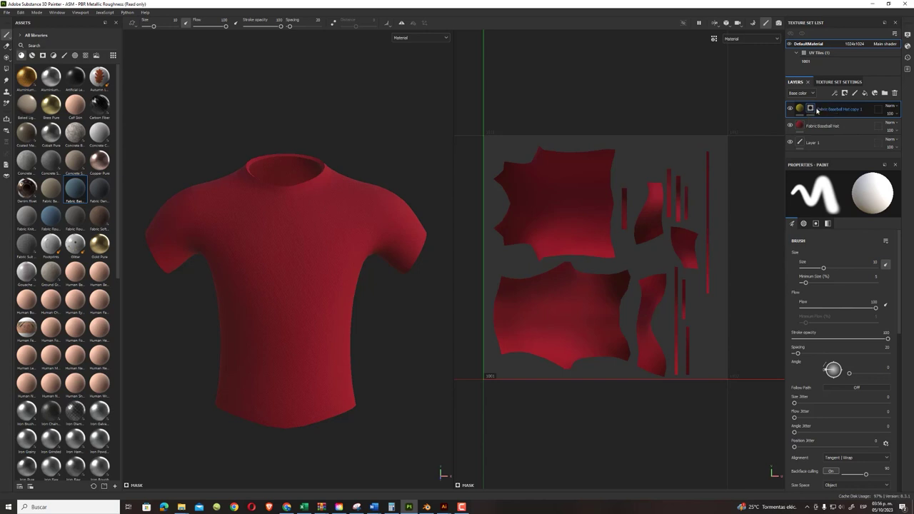
pyautogui.rightClick(816, 109)
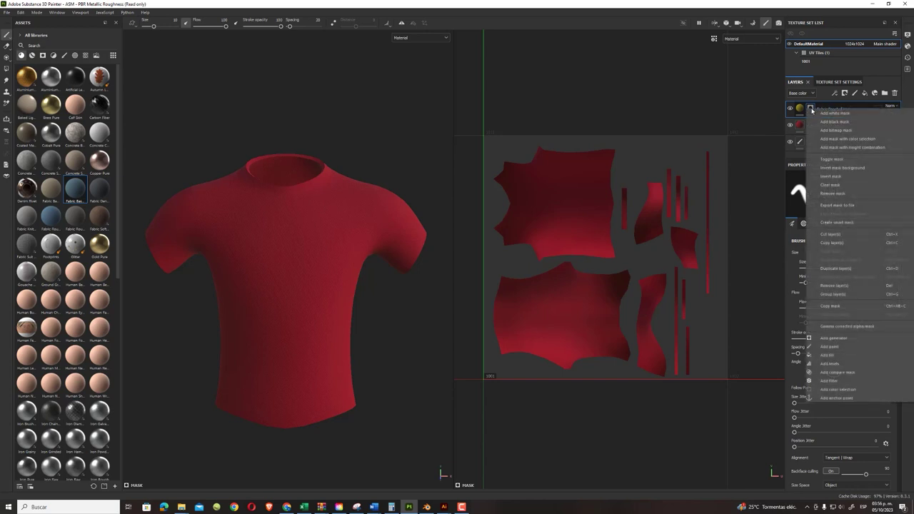
pyautogui.click(828, 113)
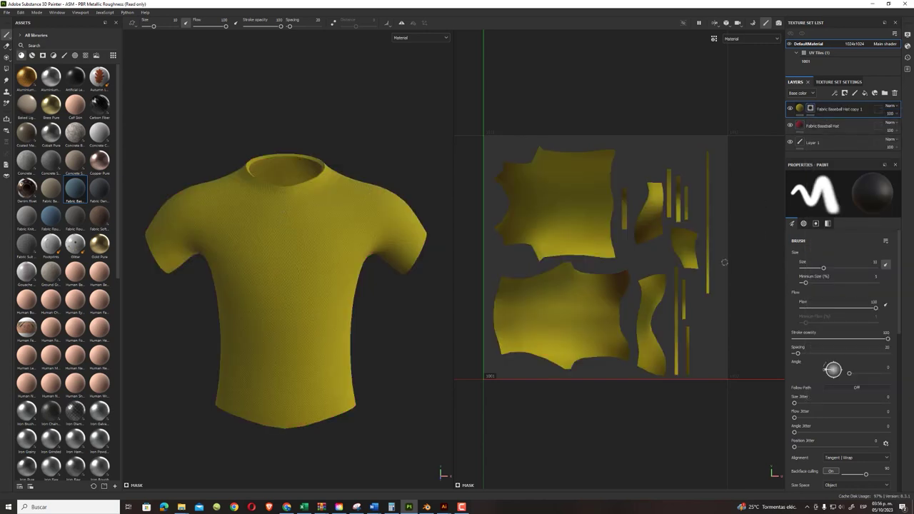
# - Paint three vertical black strokes on the mask to reveal red stripes down the shirt front
pyautogui.moveTo(242, 218); pyautogui.dragTo(268, 328)
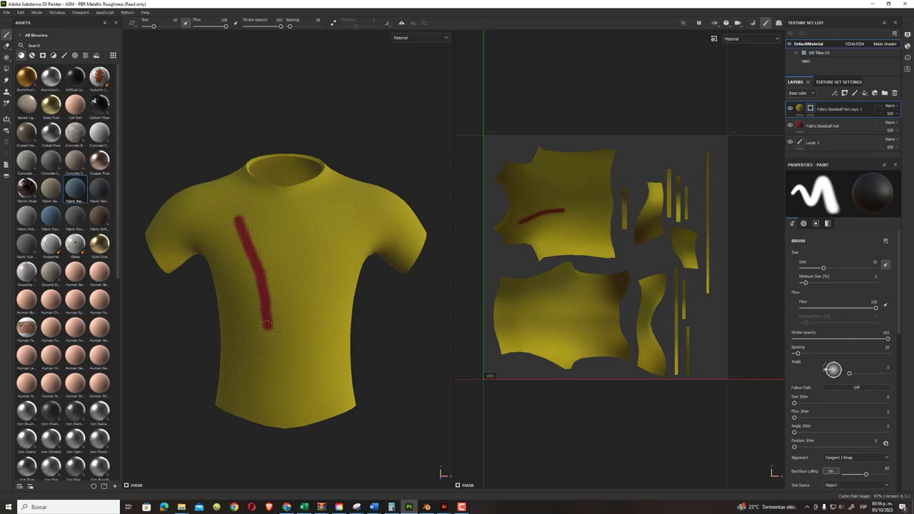
pyautogui.moveTo(295, 216); pyautogui.dragTo(304, 343)
pyautogui.moveTo(336, 213); pyautogui.dragTo(339, 348)
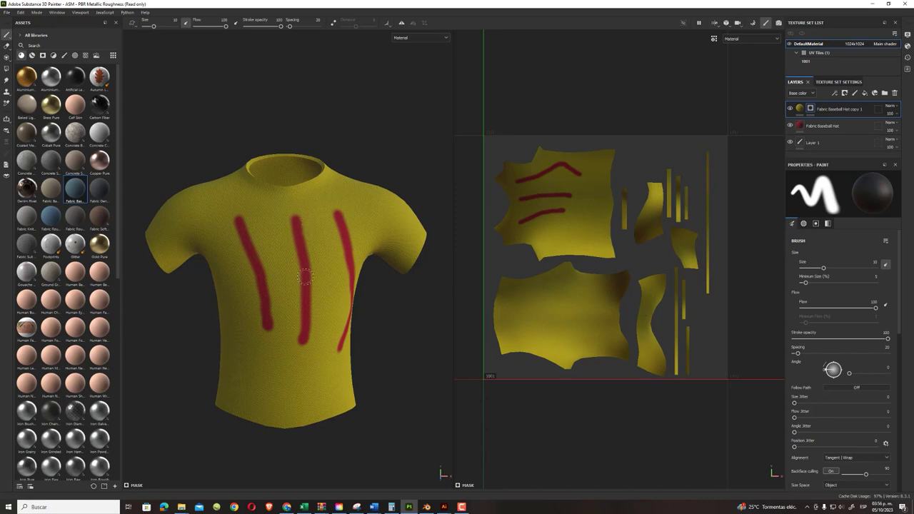
pyautogui.scroll(2, 303, 277)
pyautogui.scroll(3, 304, 275)
pyautogui.scroll(3, 305, 268)
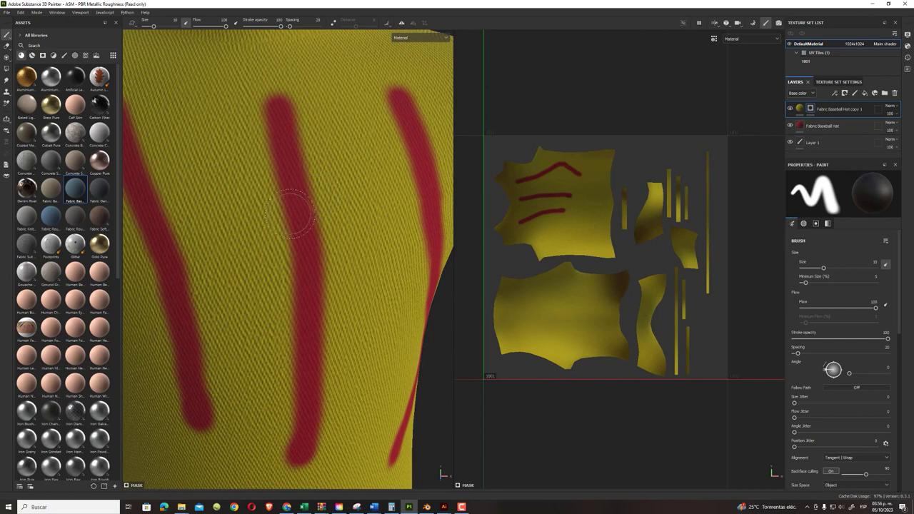
pyautogui.scroll(-5, 300, 203)
pyautogui.scroll(-2, 304, 208)
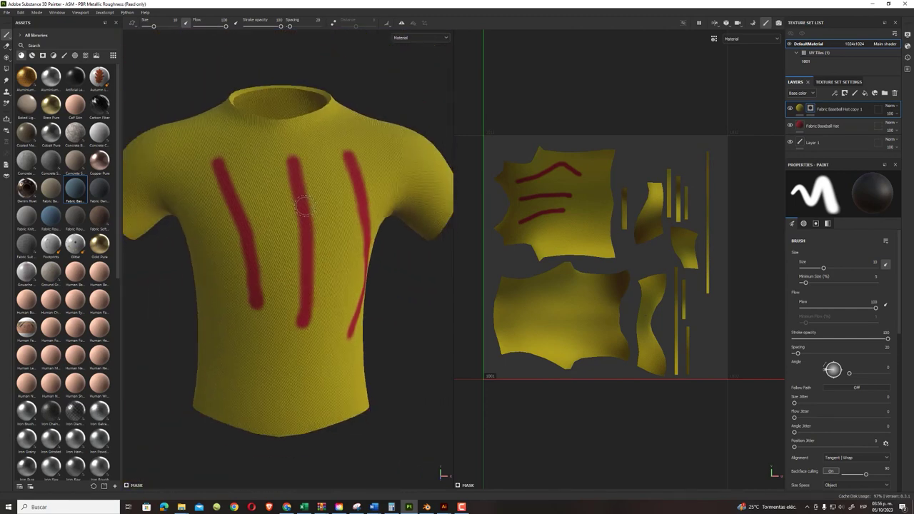
pyautogui.click(823, 126)
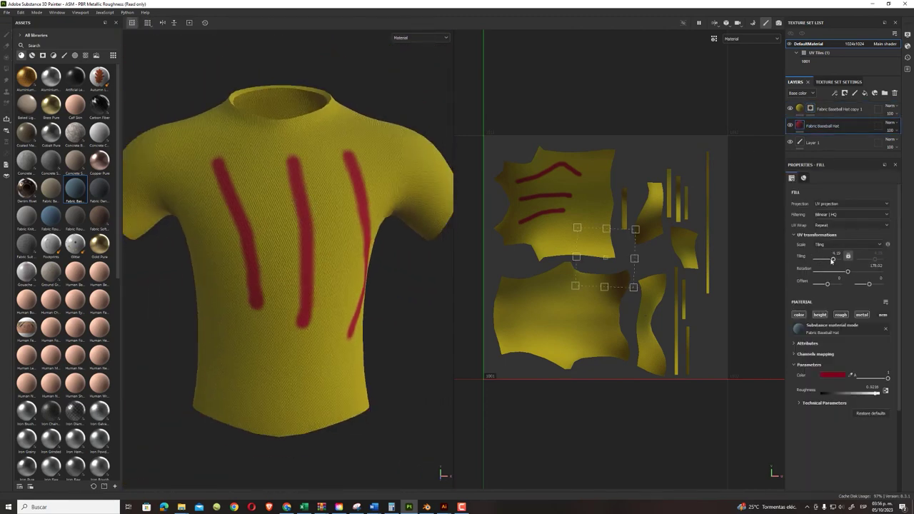
# - Lower the Fabric Baseball Hat layer's tiling and undo the three red strokes
pyautogui.moveTo(832, 260); pyautogui.dragTo(833, 259)
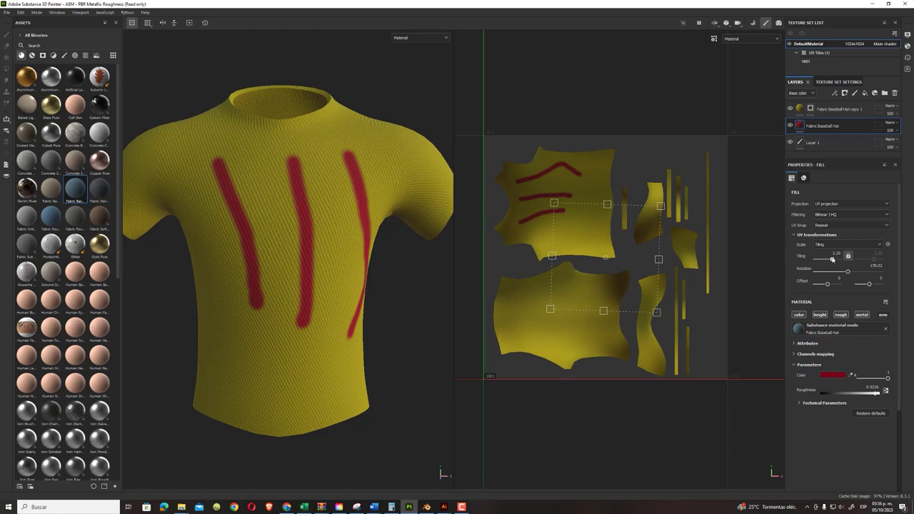
pyautogui.moveTo(832, 259); pyautogui.dragTo(833, 259)
pyautogui.hotkey('ctrl', 'z')
pyautogui.hotkey('ctrl', 'z')
pyautogui.hotkey('ctrl', 'z')
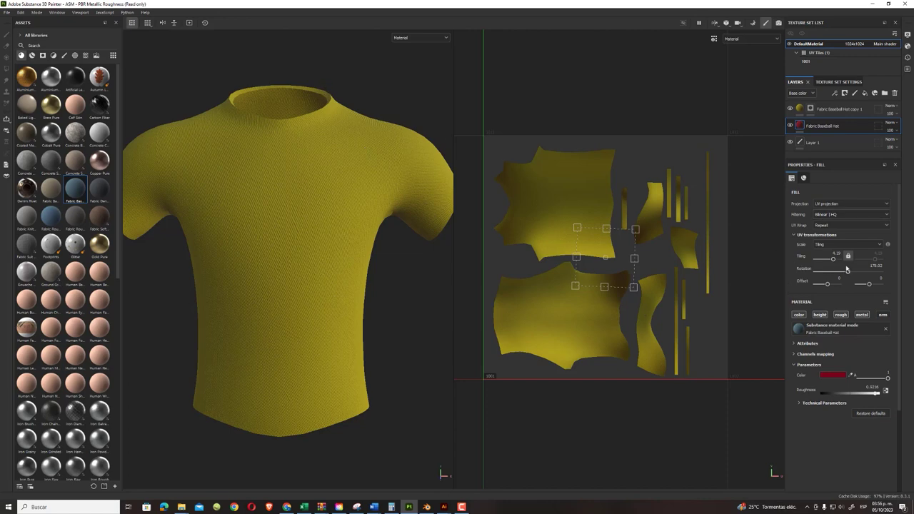
pyautogui.moveTo(835, 261); pyautogui.dragTo(833, 260)
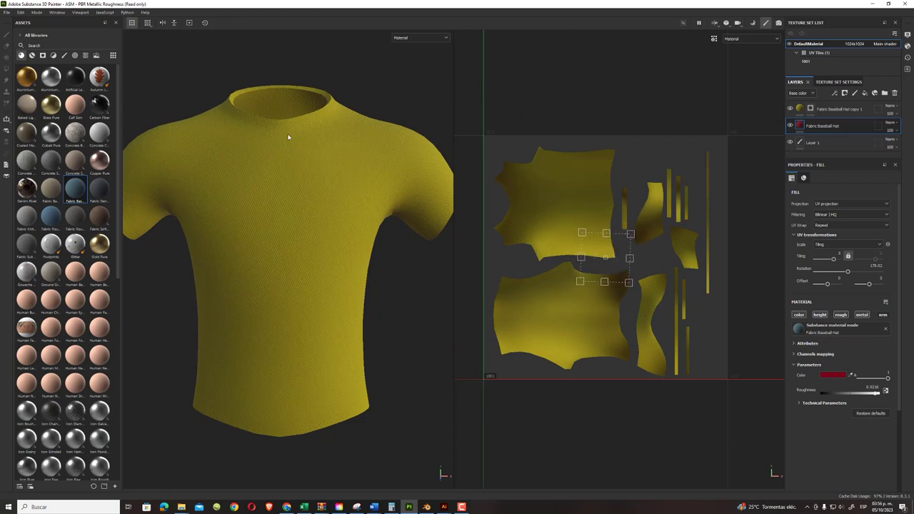
# - Try a fabric rotation of about 1.98 and a stretched UV area, then undo it
pyautogui.scroll(-2, 288, 163)
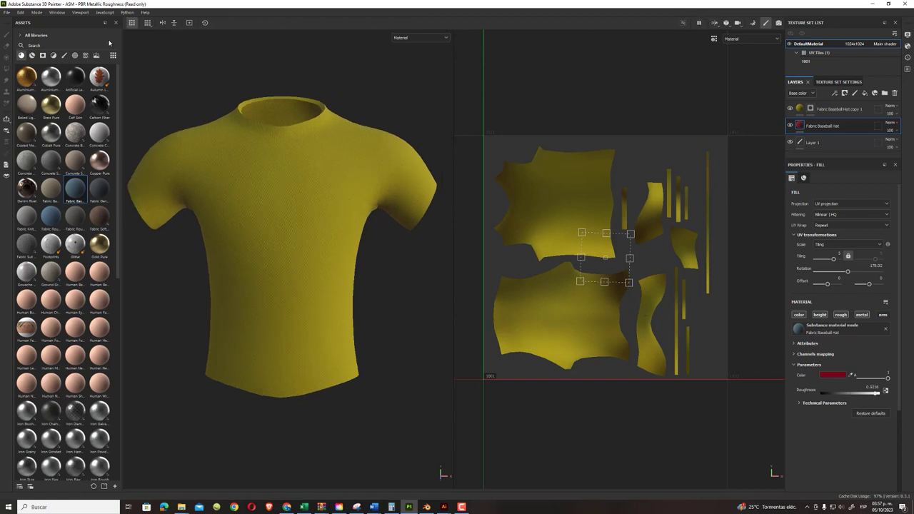
pyautogui.hotkey('ctrl', 'z')
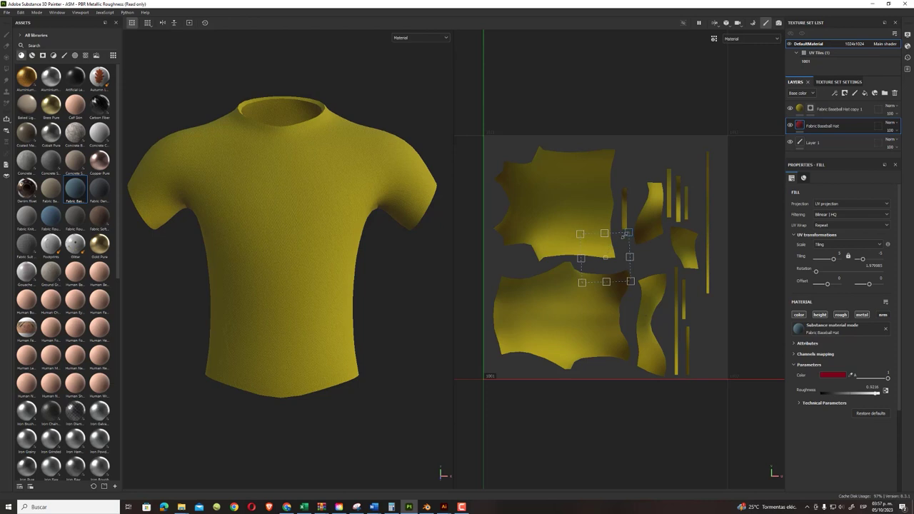
pyautogui.moveTo(625, 233)
pyautogui.mouseDown()
pyautogui.moveTo(632, 219)
pyautogui.moveTo(626, 226)
pyautogui.mouseUp()
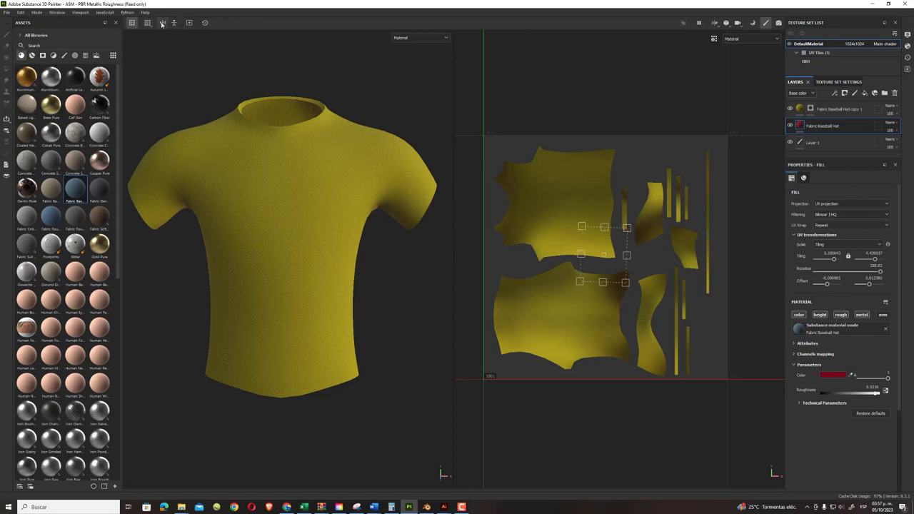
pyautogui.hotkey('ctrl', 'z')
pyautogui.click(131, 23)
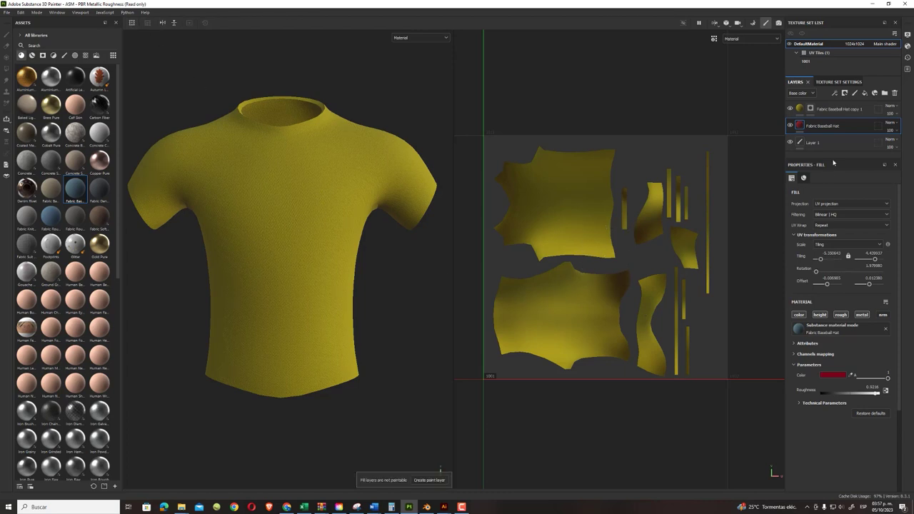
# - On the yellow layer's mask, use Polygon Fill with mirror symmetry and a near-black fill value
pyautogui.click(836, 109)
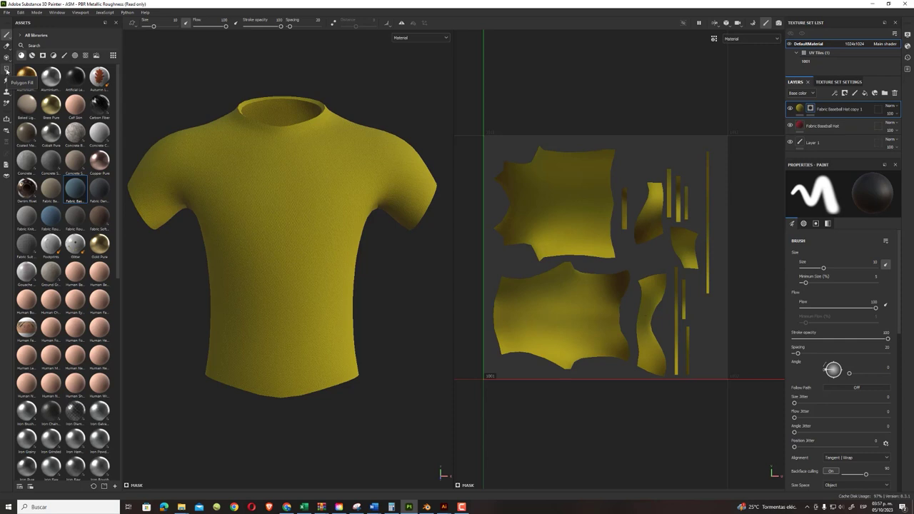
pyautogui.click(7, 69)
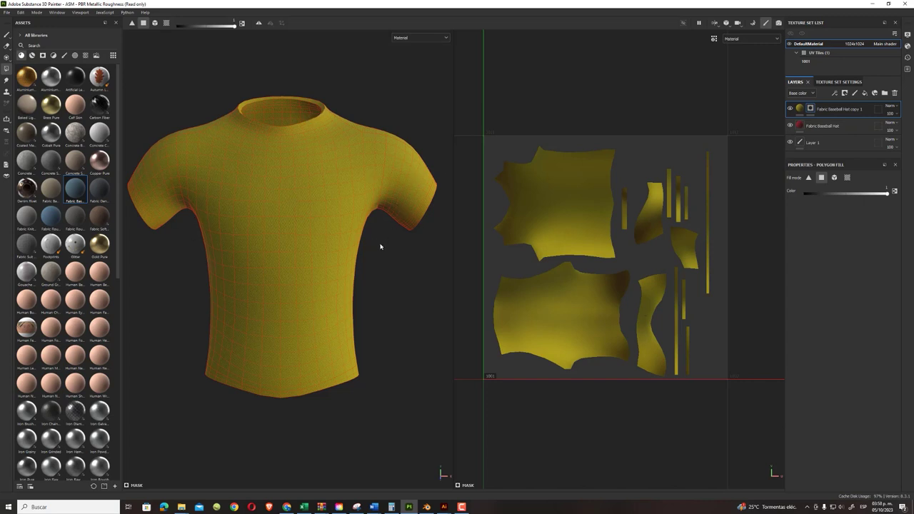
pyautogui.scroll(2, 289, 122)
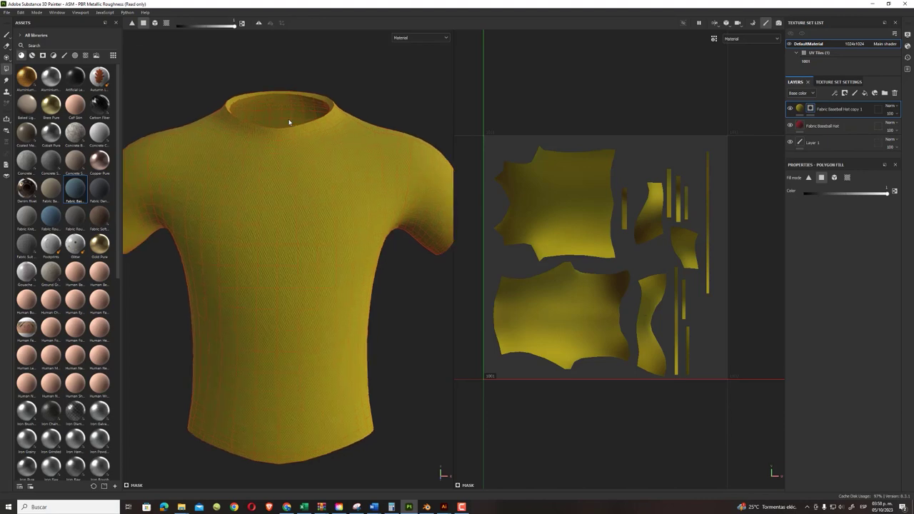
pyautogui.scroll(3, 287, 121)
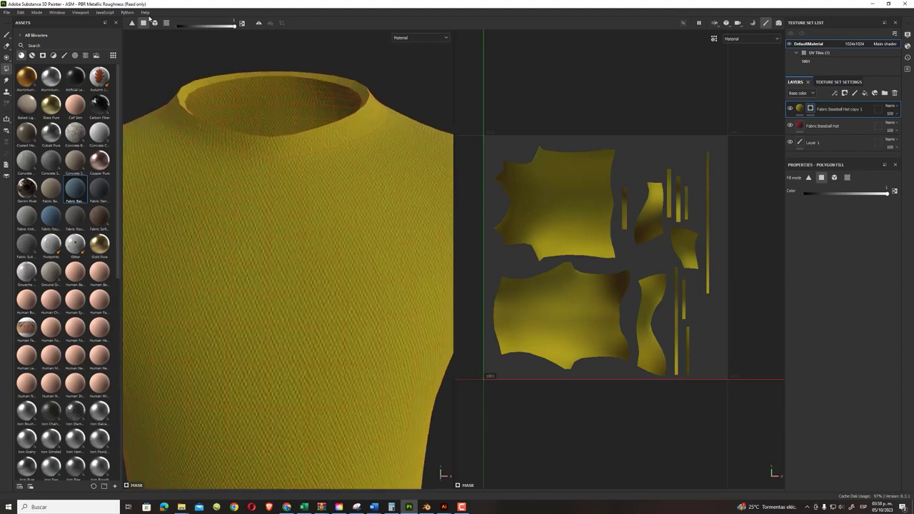
pyautogui.click(259, 22)
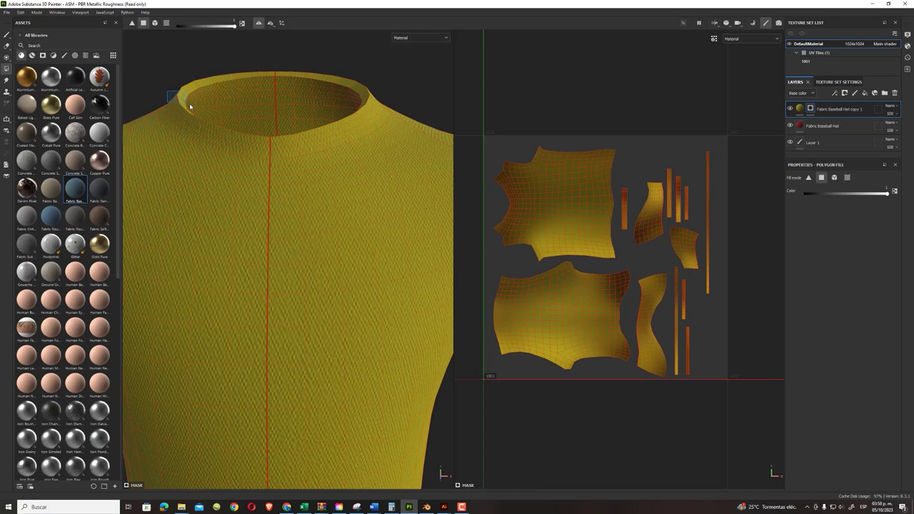
pyautogui.moveTo(174, 87); pyautogui.dragTo(185, 111)
pyautogui.moveTo(235, 26); pyautogui.dragTo(174, 27)
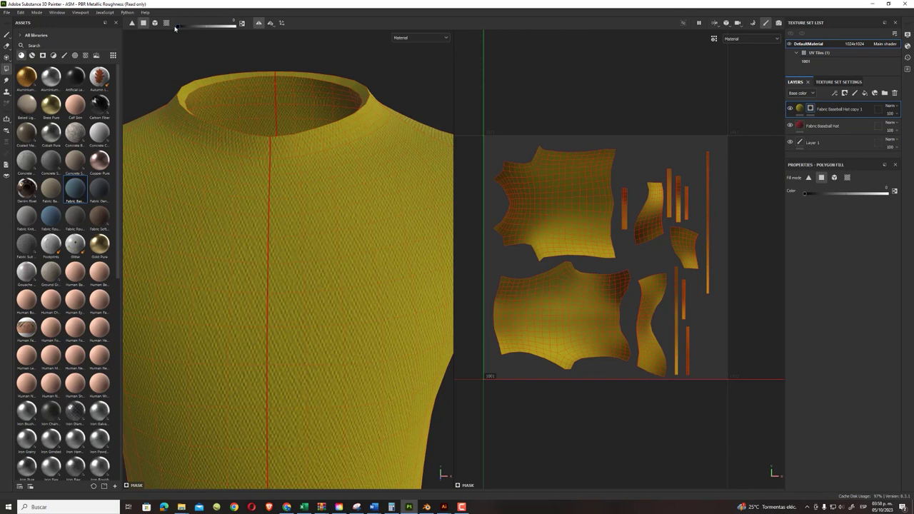
# - Fill collar polygons red along the neckline to the front centre, then undo most fills
pyautogui.click(183, 102)
pyautogui.hotkey('ctrl', 'z')
pyautogui.click(179, 108)
pyautogui.click(180, 105)
pyautogui.click(179, 102)
pyautogui.click(190, 118)
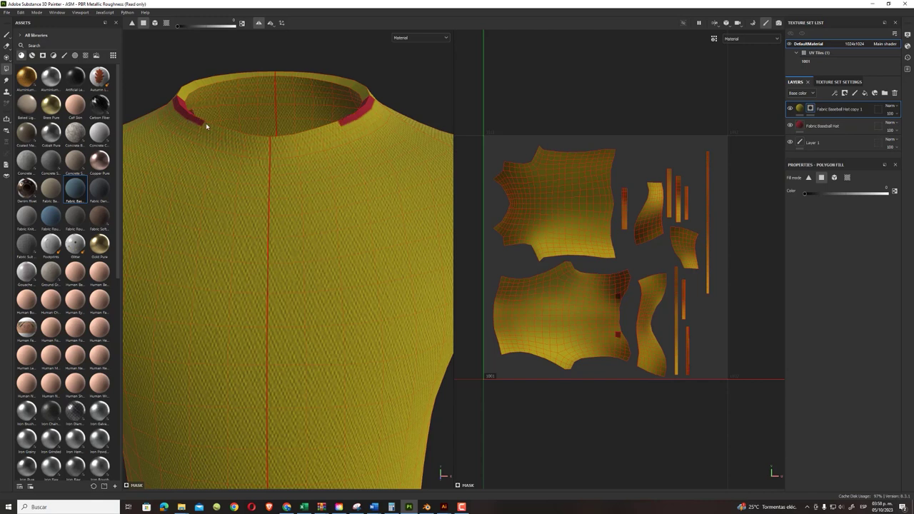
pyautogui.click(213, 127)
pyautogui.click(243, 136)
pyautogui.click(255, 137)
pyautogui.click(256, 140)
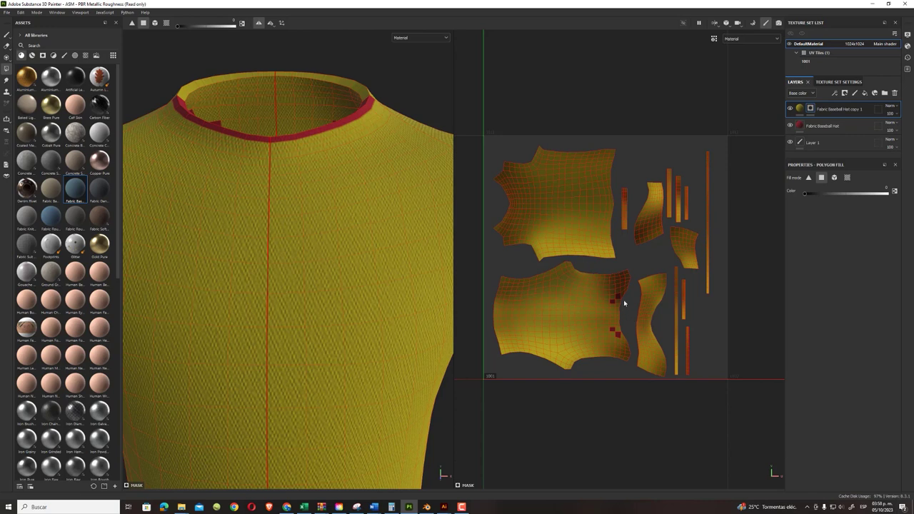
pyautogui.hotkey('ctrl', 'z')
pyautogui.hotkey('ctrl', 'z')
pyautogui.hotkey('ctrl', 'z')
pyautogui.hotkey('ctrl', 'z')
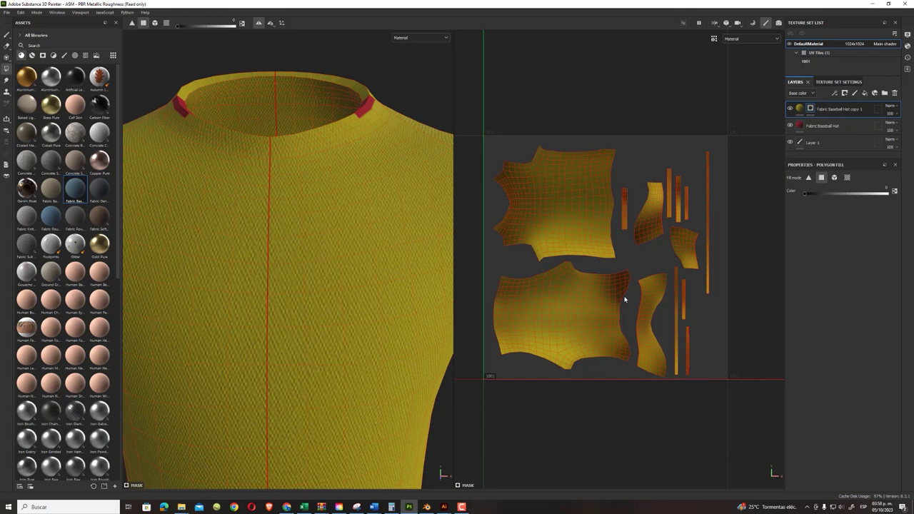
pyautogui.hotkey('ctrl', 'z')
pyautogui.hotkey('ctrl', 'z')
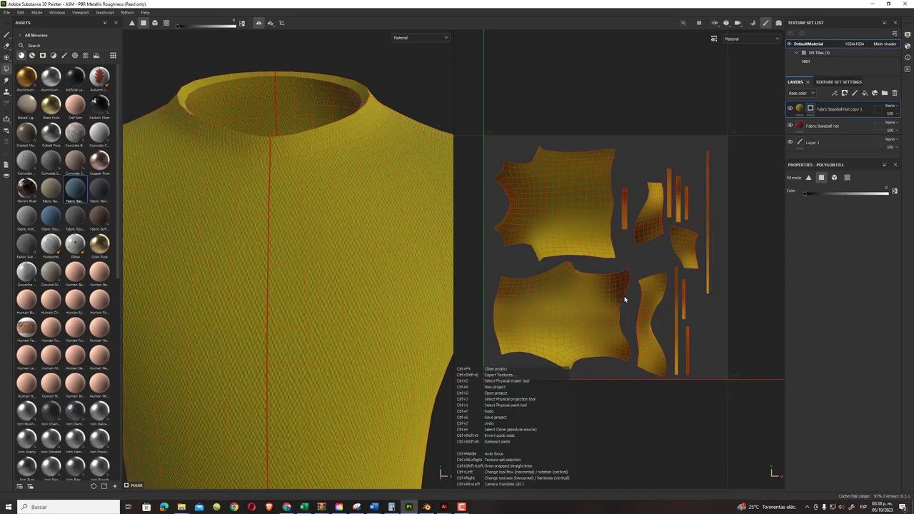
# - Brush a mirrored red stroke around the collar and set brush flow 1, size about 2
pyautogui.click(6, 35)
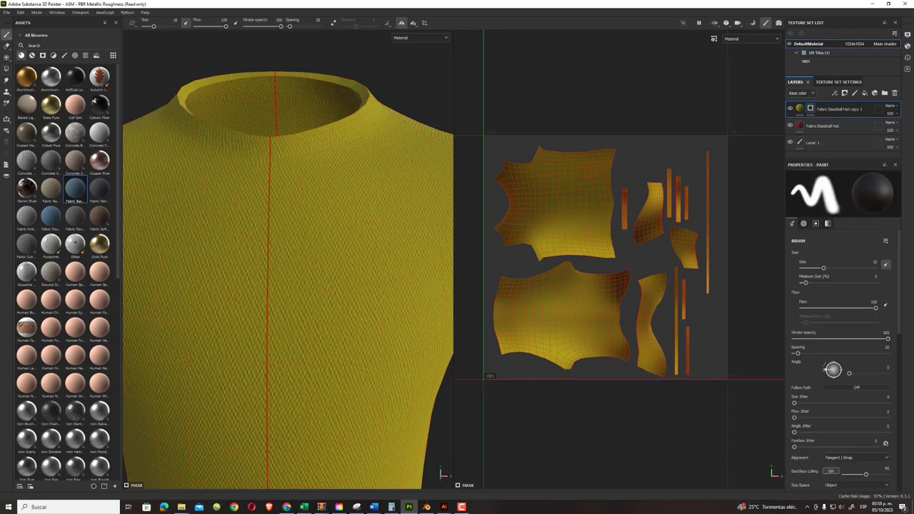
pyautogui.moveTo(184, 118)
pyautogui.mouseDown()
pyautogui.moveTo(264, 133)
pyautogui.moveTo(204, 126)
pyautogui.mouseUp()
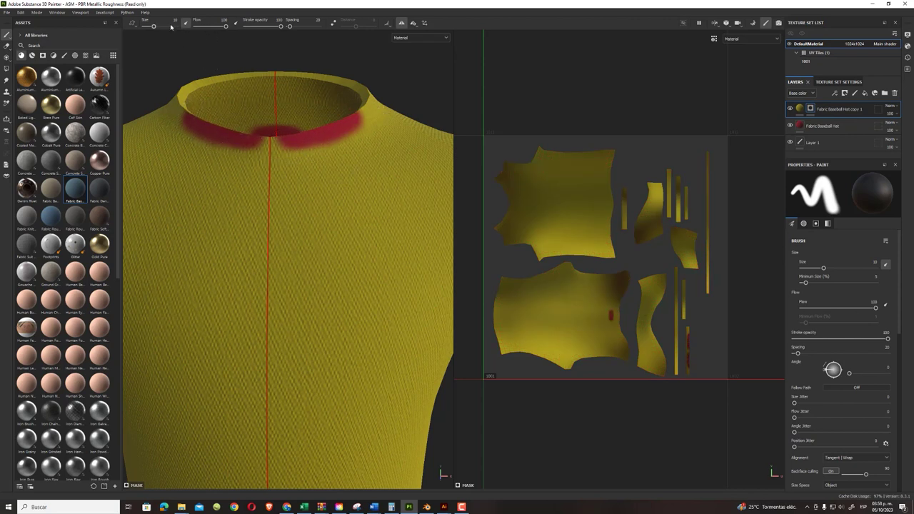
pyautogui.moveTo(226, 27)
pyautogui.mouseDown()
pyautogui.moveTo(196, 28)
pyautogui.moveTo(226, 28)
pyautogui.mouseUp()
pyautogui.moveTo(154, 27); pyautogui.dragTo(147, 27)
# - Paint thin red strokes across the chest and crest area, then undo them
pyautogui.moveTo(183, 182); pyautogui.dragTo(249, 207)
pyautogui.moveTo(357, 182); pyautogui.dragTo(291, 207)
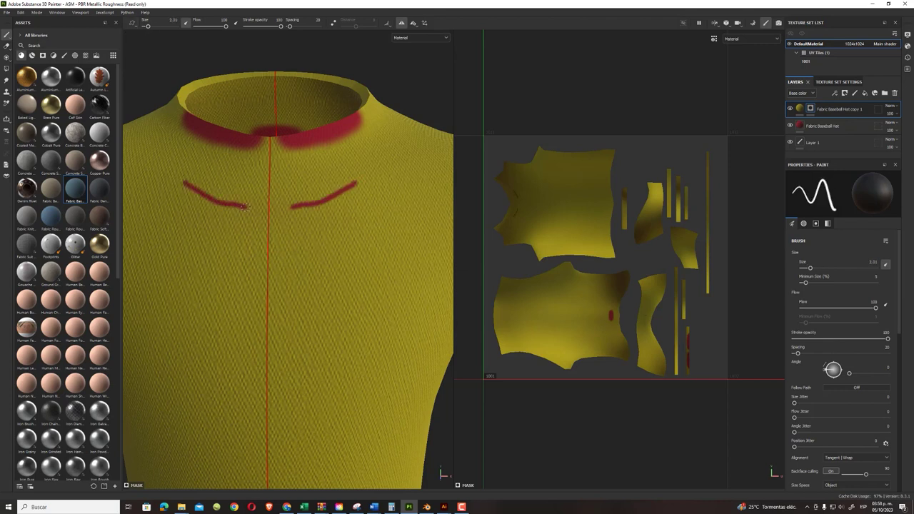
pyautogui.moveTo(236, 201); pyautogui.dragTo(303, 197)
pyautogui.moveTo(232, 182)
pyautogui.mouseDown()
pyautogui.moveTo(307, 183)
pyautogui.moveTo(305, 164)
pyautogui.mouseUp()
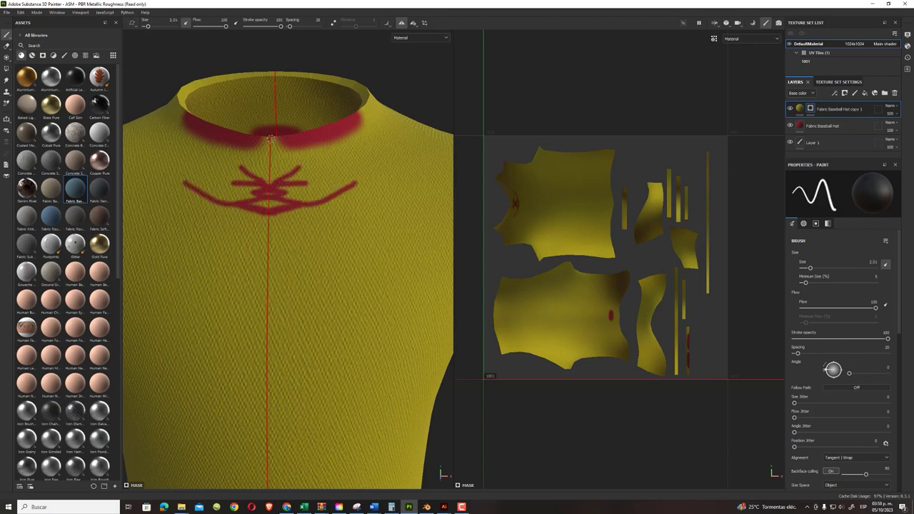
pyautogui.moveTo(277, 130)
pyautogui.mouseDown()
pyautogui.moveTo(292, 135)
pyautogui.moveTo(371, 100)
pyautogui.mouseUp()
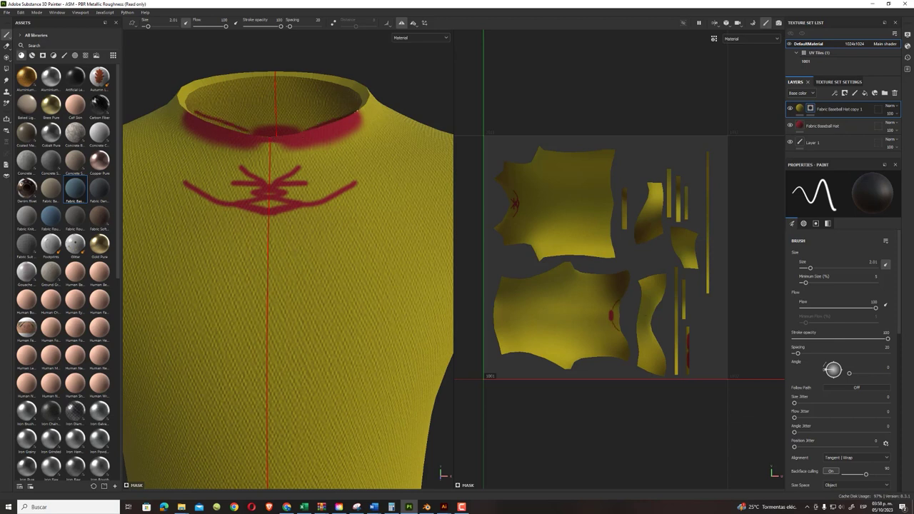
pyautogui.hotkey('ctrl', 'z')
pyautogui.hotkey('ctrl', 'z')
pyautogui.hotkey('ctrl', 'z')
pyautogui.hotkey('ctrl', 'z')
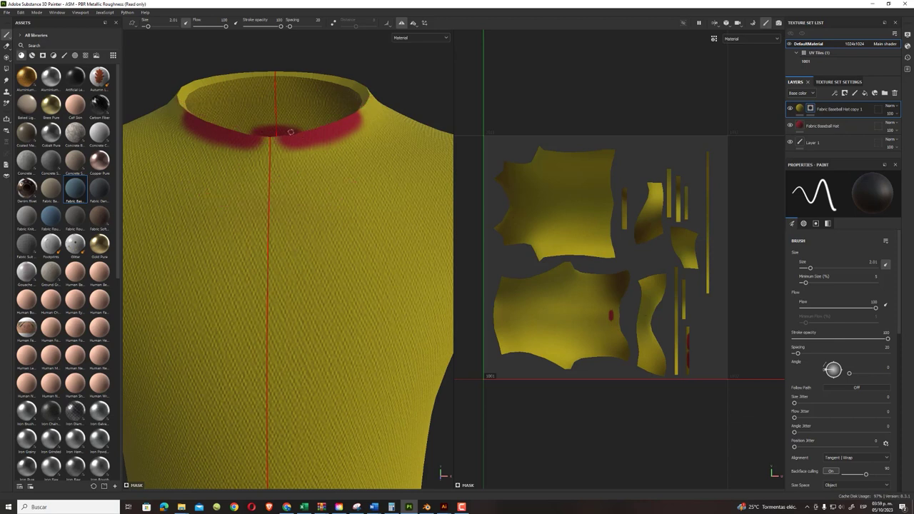
pyautogui.hotkey('ctrl', 'z')
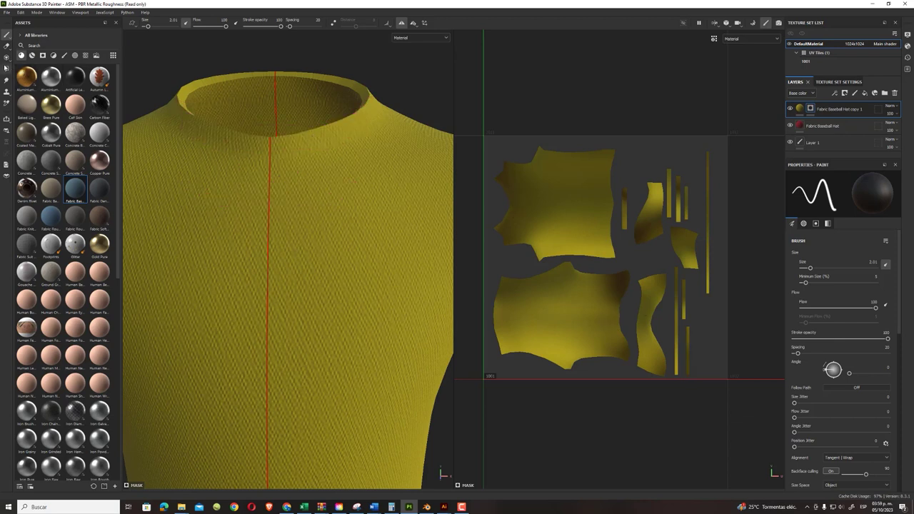
# - Polygon-fill a red band along the front collar rim plus a few faces below it
pyautogui.click(6, 69)
pyautogui.scroll(2, 275, 132)
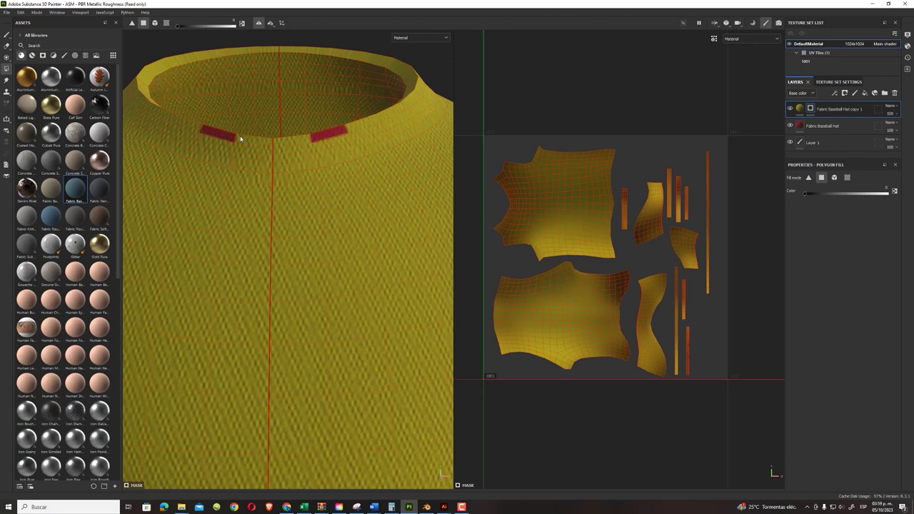
pyautogui.moveTo(241, 139); pyautogui.dragTo(300, 142)
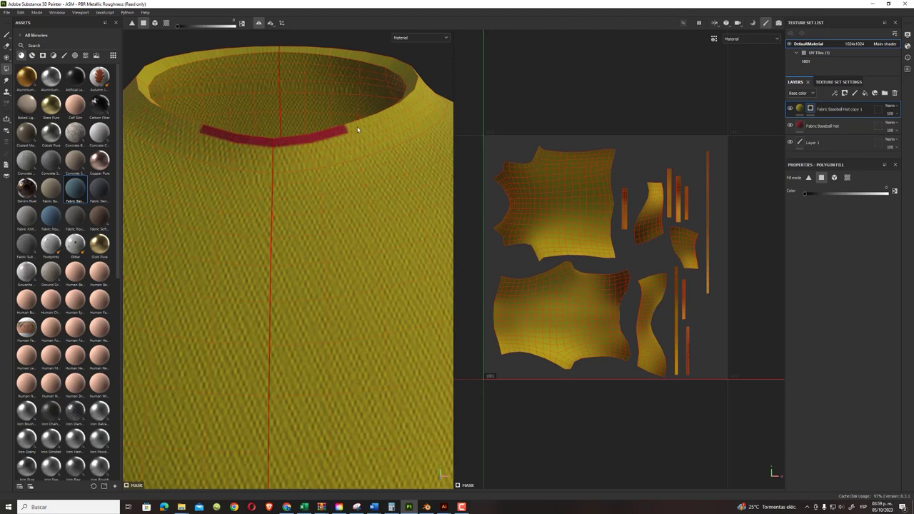
pyautogui.moveTo(358, 129); pyautogui.dragTo(365, 129)
pyautogui.moveTo(363, 177)
pyautogui.keyDown('alt'); pyautogui.mouseDown()
pyautogui.moveTo(350, 300)
pyautogui.moveTo(304, 332)
pyautogui.moveTo(310, 256)
pyautogui.mouseUp(); pyautogui.keyUp('alt')
pyautogui.click(283, 260)
pyautogui.click(288, 269)
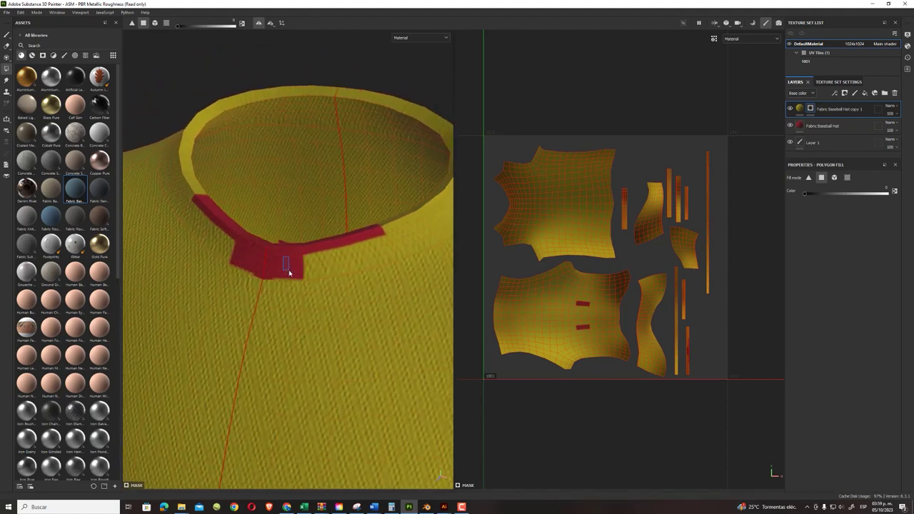
pyautogui.keyDown('alt'); pyautogui.moveTo(315, 233); pyautogui.dragTo(309, 255); pyautogui.keyUp('alt')
# - Remove the extra faces below the band and extend the red rim band at both ends
pyautogui.hotkey('ctrl', 'z')
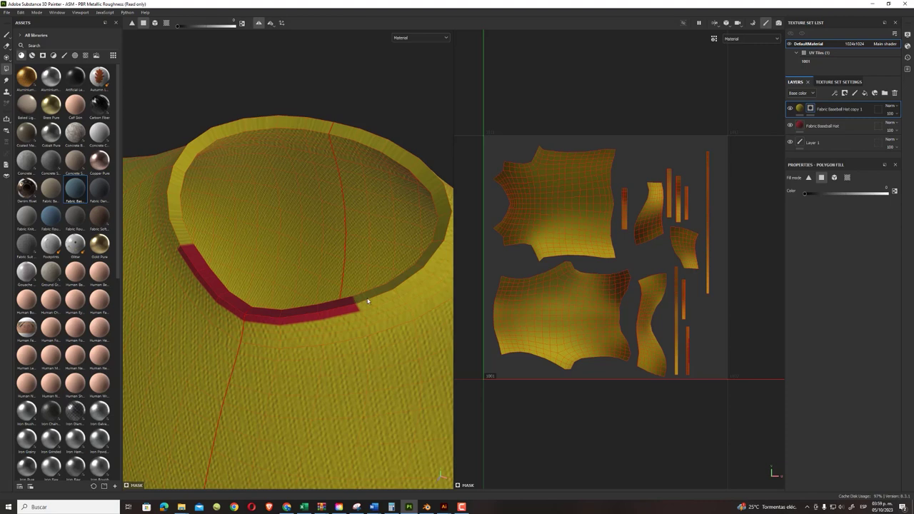
pyautogui.hotkey('ctrl', 'y')
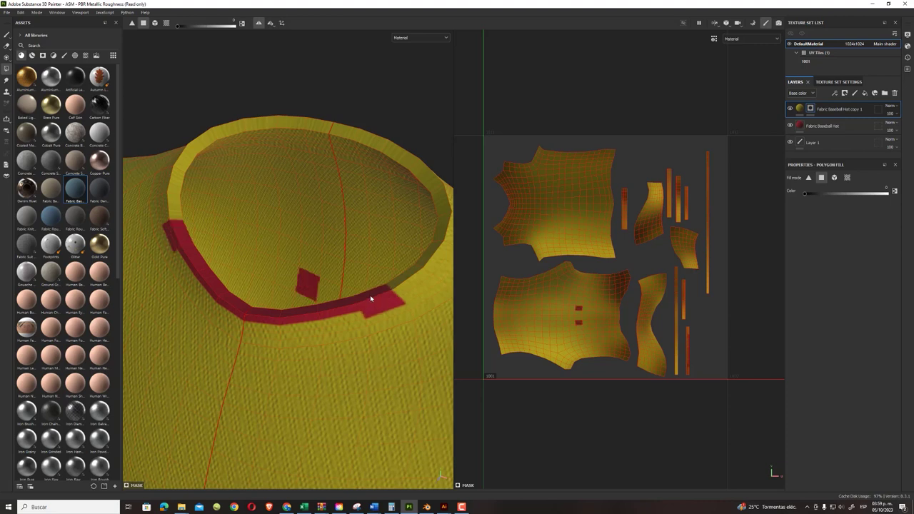
pyautogui.hotkey('ctrl', 'z')
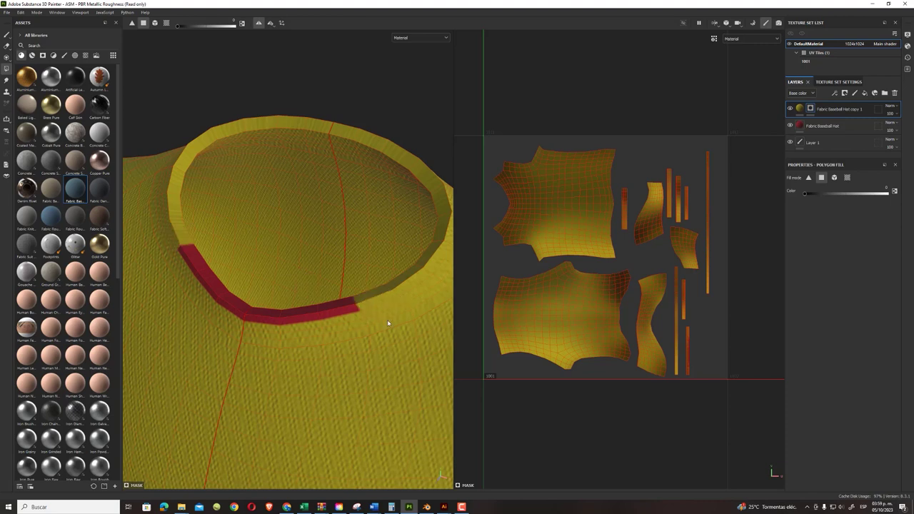
pyautogui.click(372, 294)
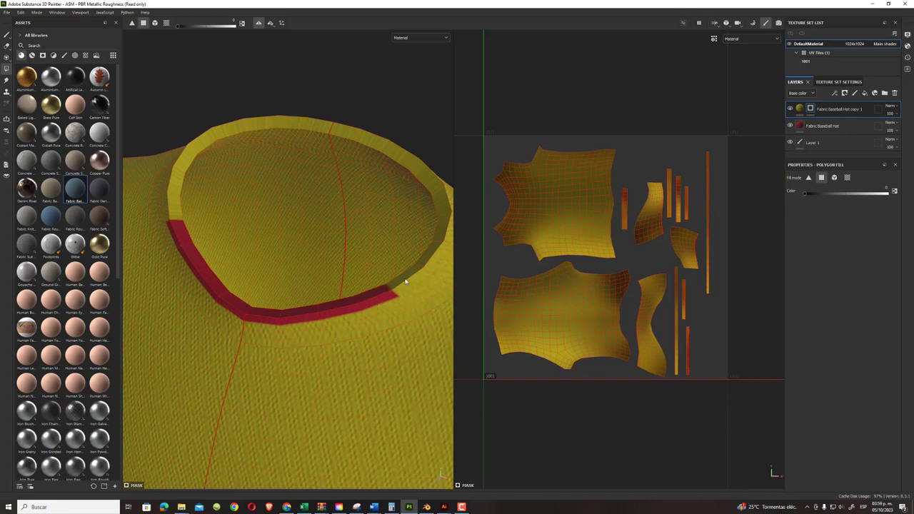
pyautogui.moveTo(414, 290)
pyautogui.keyDown('alt'); pyautogui.mouseDown()
pyautogui.moveTo(326, 267)
pyautogui.moveTo(325, 225)
pyautogui.mouseUp(); pyautogui.keyUp('alt')
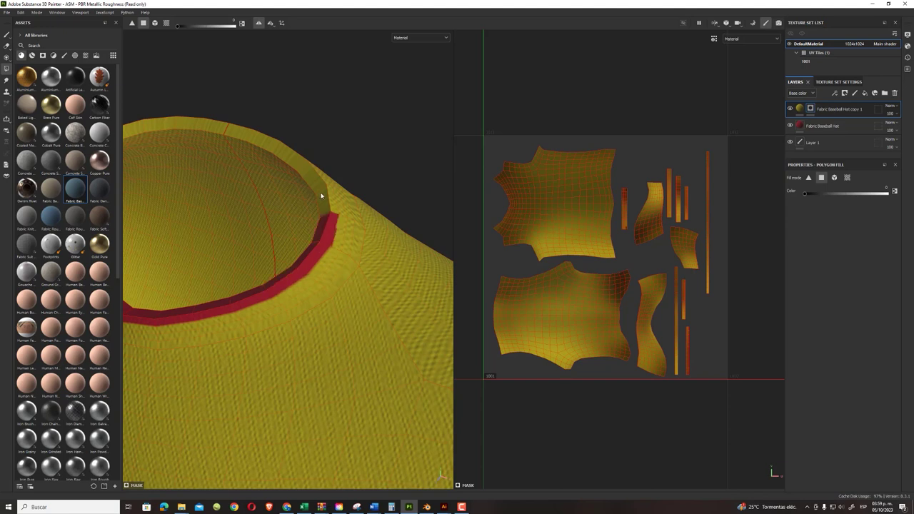
pyautogui.keyDown('alt'); pyautogui.moveTo(309, 193); pyautogui.dragTo(400, 228); pyautogui.keyUp('alt')
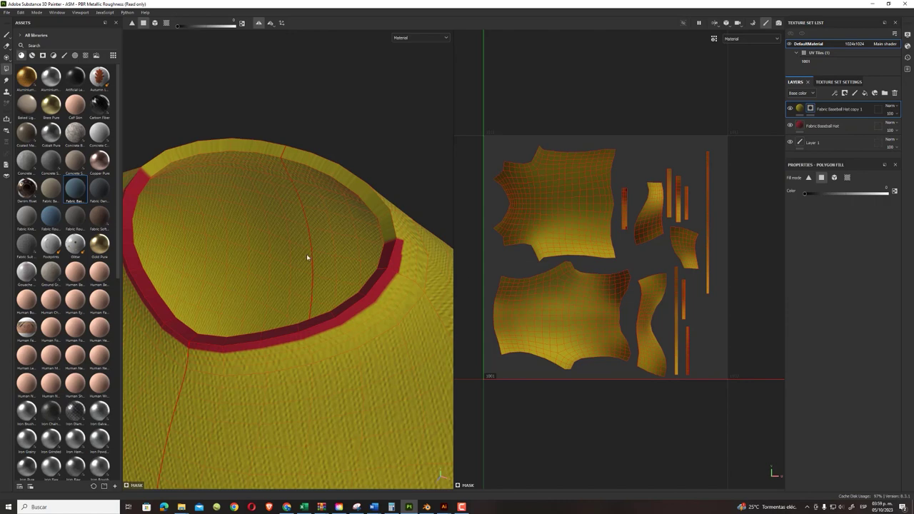
pyautogui.scroll(-2, 308, 257)
pyautogui.scroll(-2, 307, 257)
pyautogui.scroll(-2, 315, 260)
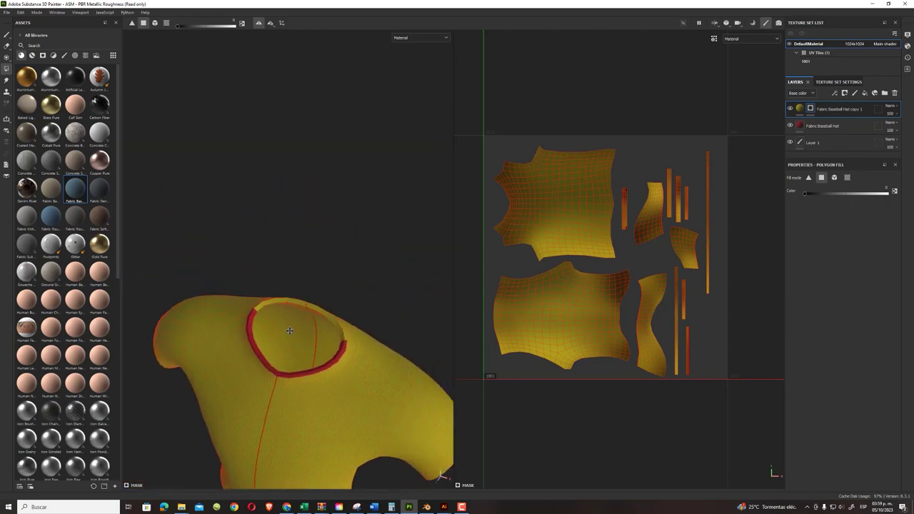
pyautogui.scroll(2, 289, 331)
pyautogui.scroll(2, 287, 331)
pyautogui.scroll(2, 285, 329)
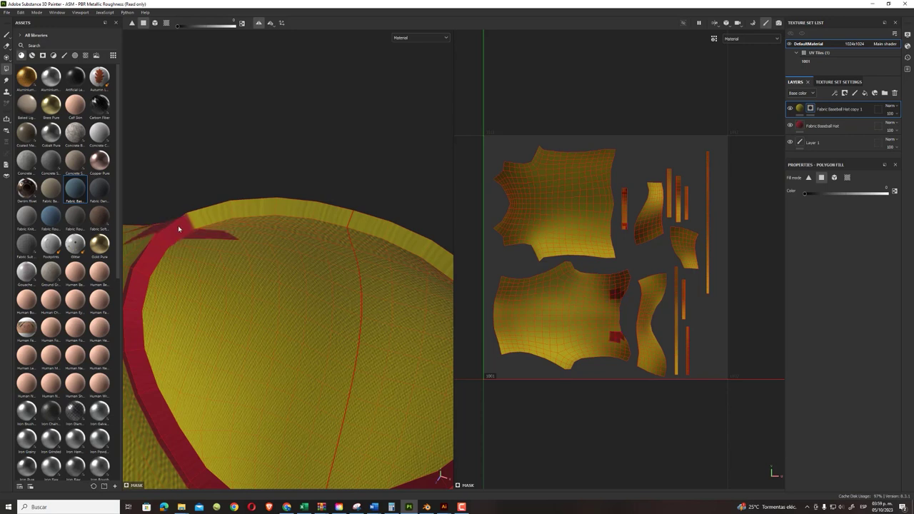
pyautogui.keyDown('alt'); pyautogui.moveTo(190, 235); pyautogui.dragTo(231, 270, button='middle'); pyautogui.keyUp('alt')
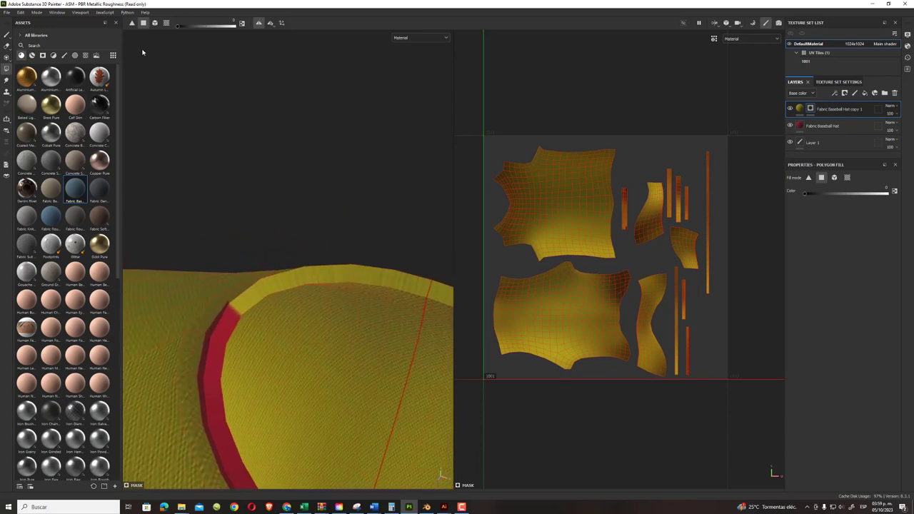
pyautogui.click(132, 23)
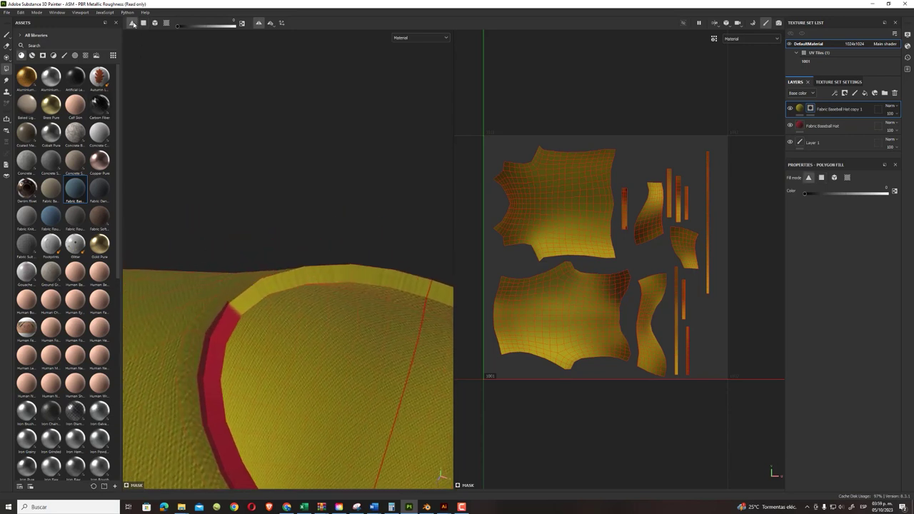
# - Try filling collar-rim triangles red in triangle mode, then undo them
pyautogui.click(257, 305)
pyautogui.click(252, 298)
pyautogui.hotkey('ctrl', 'z')
pyautogui.hotkey('ctrl', 'z')
pyautogui.moveTo(249, 333); pyautogui.dragTo(262, 340)
pyautogui.hotkey('ctrl', 'z')
# - Try a whole-mesh red fill and clear it, then switch to UV chunk fill mode
pyautogui.click(154, 23)
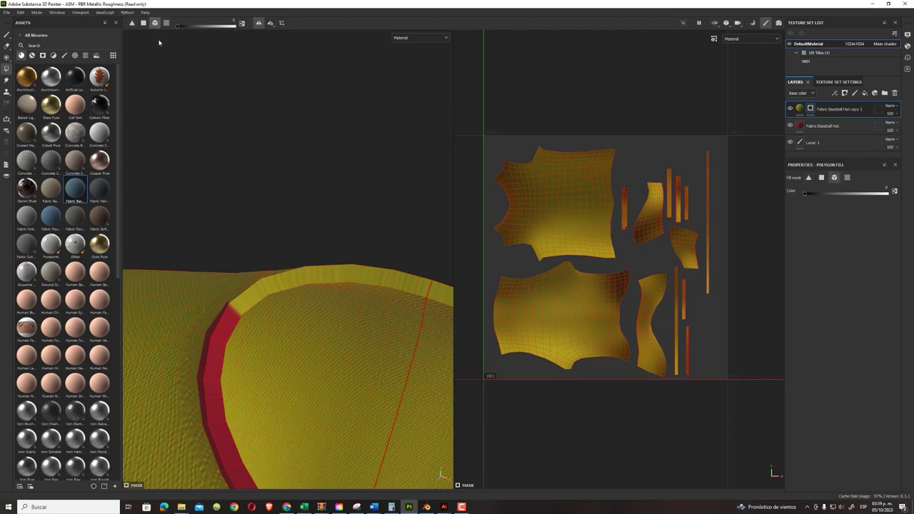
pyautogui.click(245, 302)
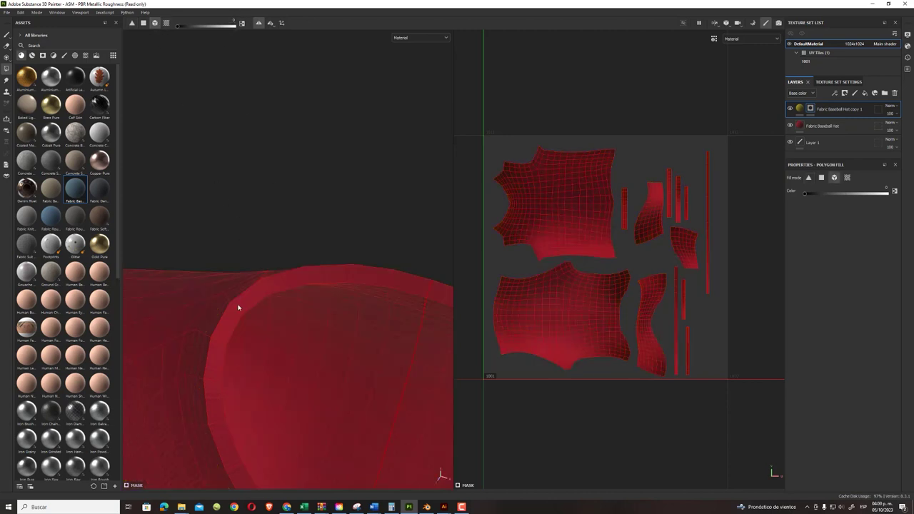
pyautogui.click(238, 307)
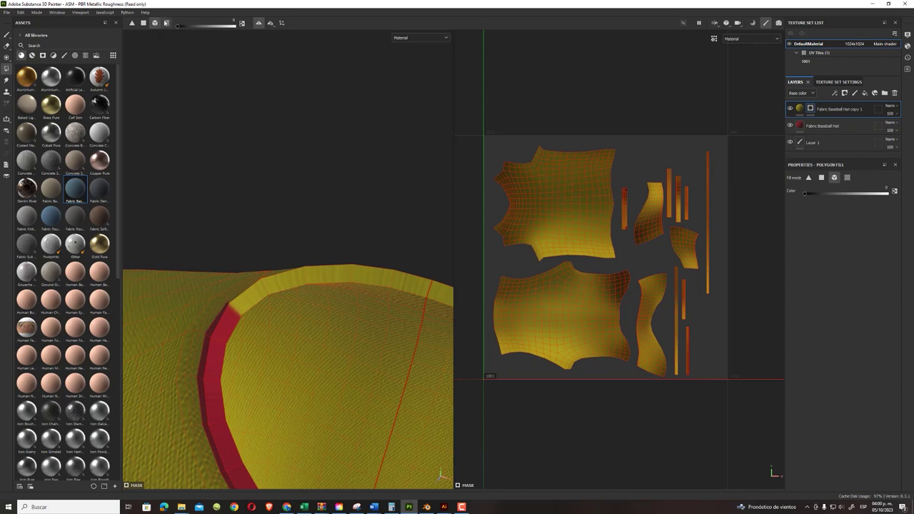
pyautogui.click(166, 23)
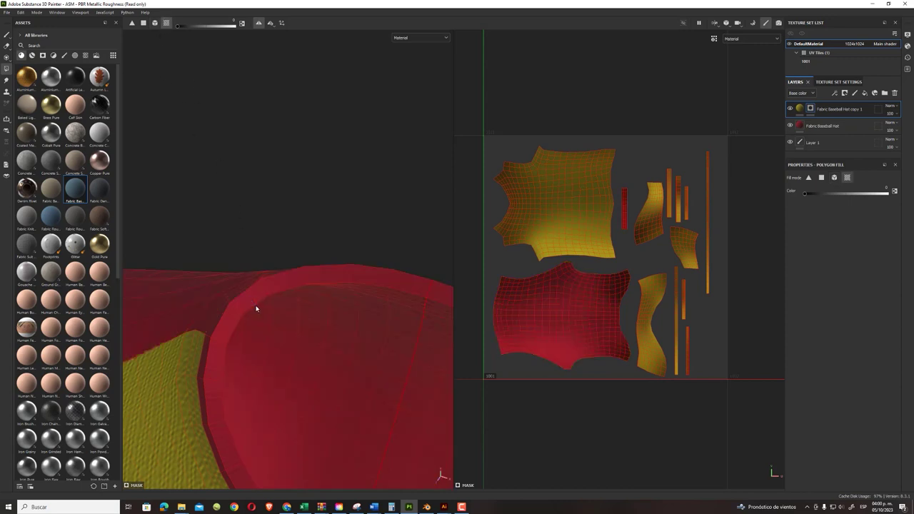
pyautogui.scroll(-2, 257, 309)
pyautogui.scroll(-3, 257, 310)
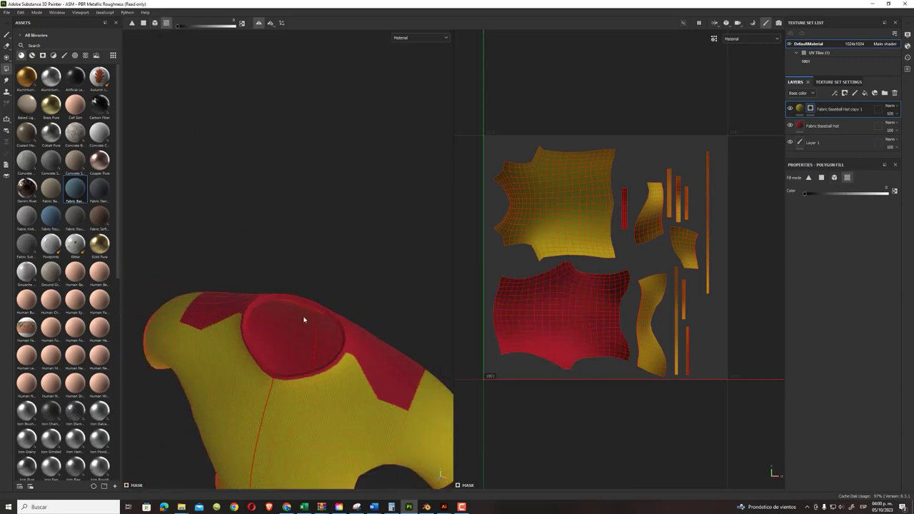
pyautogui.moveTo(304, 318)
pyautogui.keyDown('alt'); pyautogui.mouseDown()
pyautogui.moveTo(314, 271)
pyautogui.moveTo(296, 267)
pyautogui.moveTo(233, 208)
pyautogui.moveTo(162, 179)
pyautogui.moveTo(247, 212)
pyautogui.moveTo(326, 206)
pyautogui.moveTo(202, 204)
pyautogui.moveTo(316, 235)
pyautogui.mouseUp(); pyautogui.keyUp('alt')
# - Clear red from the back and shoulder island and fill the collar band islands red
pyautogui.click(313, 234)
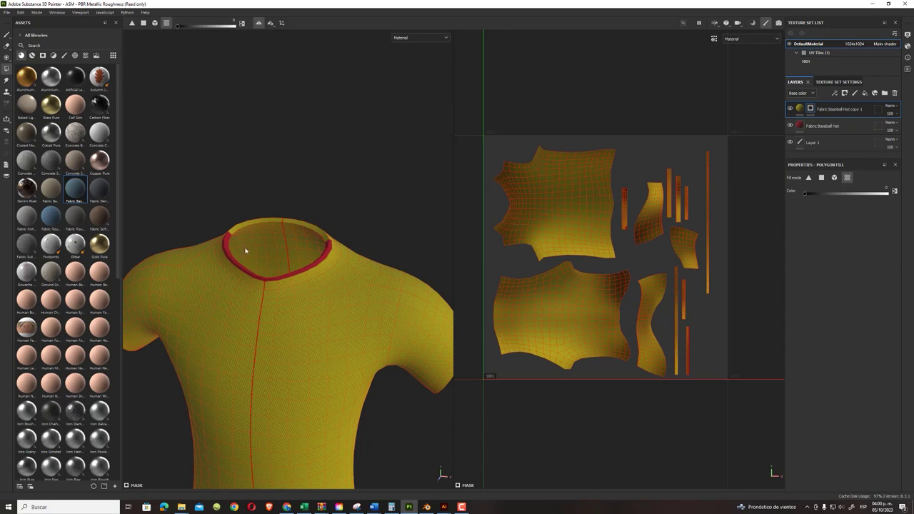
pyautogui.click(234, 268)
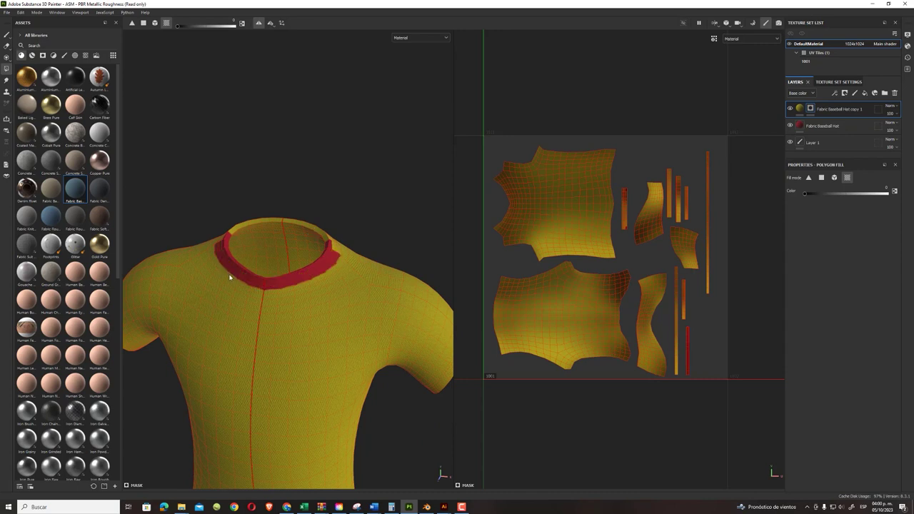
pyautogui.keyDown('alt'); pyautogui.moveTo(265, 248); pyautogui.dragTo(181, 269); pyautogui.keyUp('alt')
pyautogui.click(180, 268)
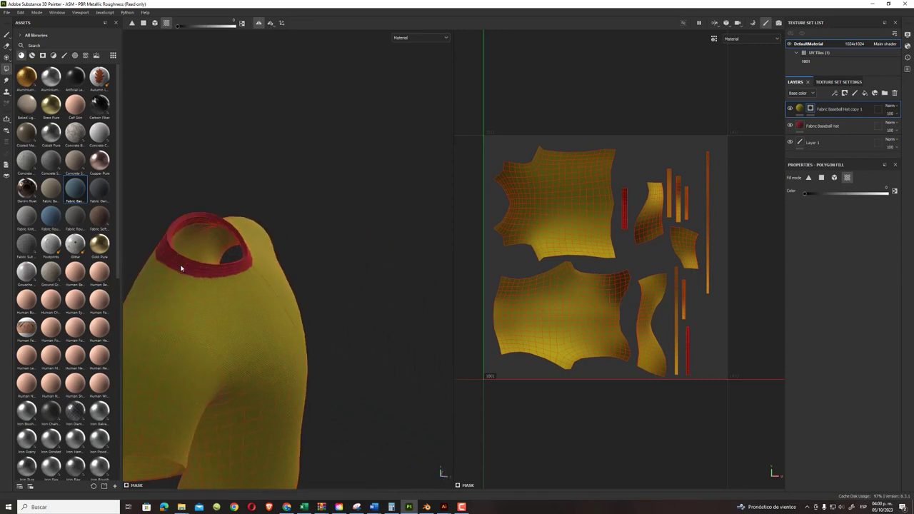
pyautogui.keyDown('alt'); pyautogui.moveTo(242, 277); pyautogui.dragTo(133, 245); pyautogui.keyUp('alt')
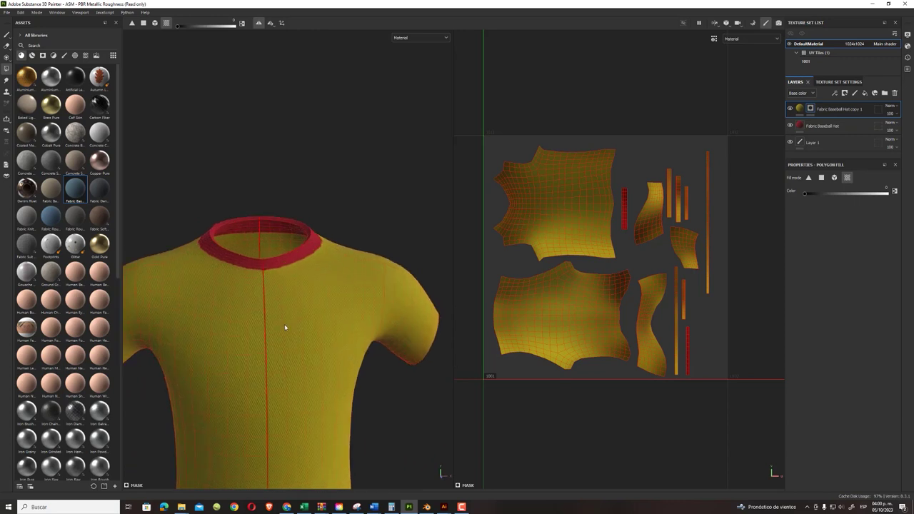
# - Fill the sleeve cuff band islands red, then zoom out to the whole shirt
pyautogui.moveTo(307, 328)
pyautogui.keyDown('alt'); pyautogui.mouseDown()
pyautogui.moveTo(188, 261)
pyautogui.moveTo(306, 309)
pyautogui.moveTo(246, 300)
pyautogui.mouseUp(); pyautogui.keyUp('alt')
pyautogui.click(275, 284)
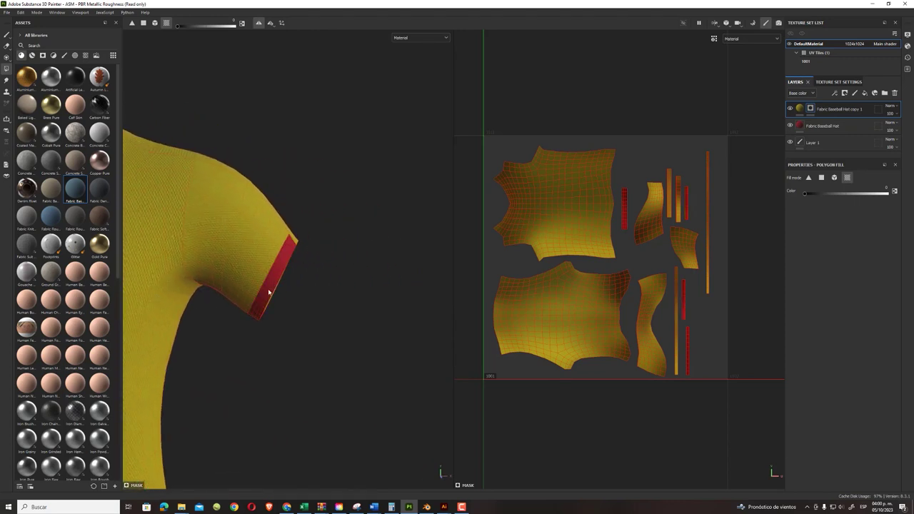
pyautogui.moveTo(326, 309)
pyautogui.keyDown('alt'); pyautogui.mouseDown()
pyautogui.moveTo(270, 320)
pyautogui.moveTo(283, 318)
pyautogui.moveTo(189, 311)
pyautogui.mouseUp(); pyautogui.keyUp('alt')
pyautogui.click(208, 326)
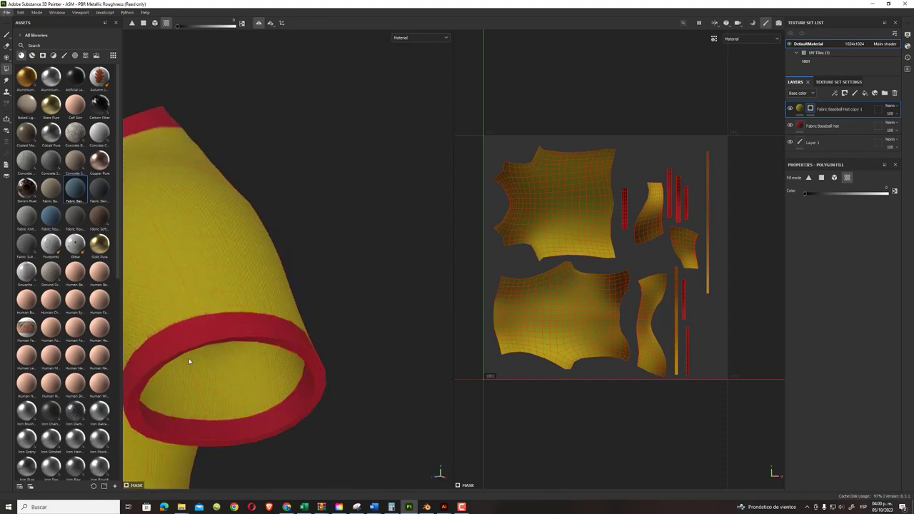
pyautogui.moveTo(190, 362)
pyautogui.keyDown('alt'); pyautogui.mouseDown()
pyautogui.moveTo(174, 371)
pyautogui.moveTo(297, 355)
pyautogui.mouseUp(); pyautogui.keyUp('alt')
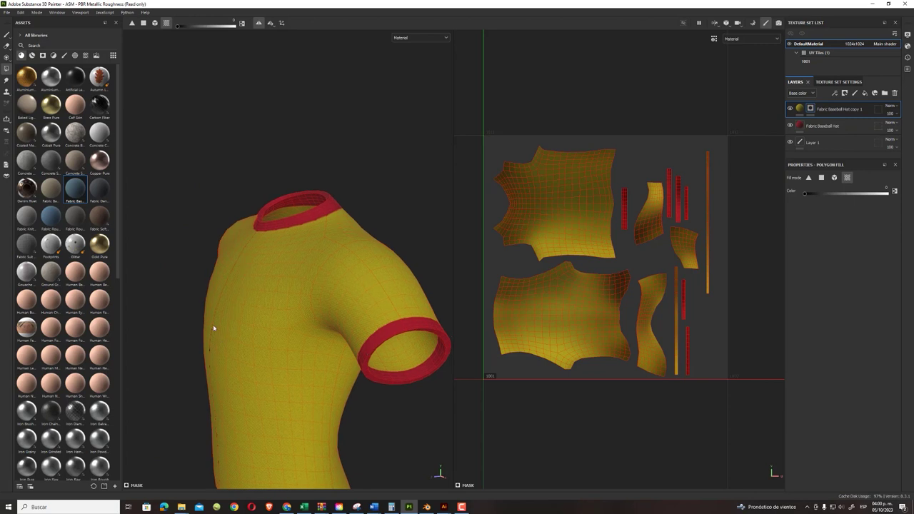
pyautogui.moveTo(214, 327)
pyautogui.keyDown('alt'); pyautogui.mouseDown()
pyautogui.moveTo(331, 310)
pyautogui.moveTo(286, 306)
pyautogui.mouseUp(); pyautogui.keyUp('alt')
pyautogui.keyDown('alt'); pyautogui.moveTo(247, 326); pyautogui.dragTo(179, 265, button='right'); pyautogui.keyUp('alt')
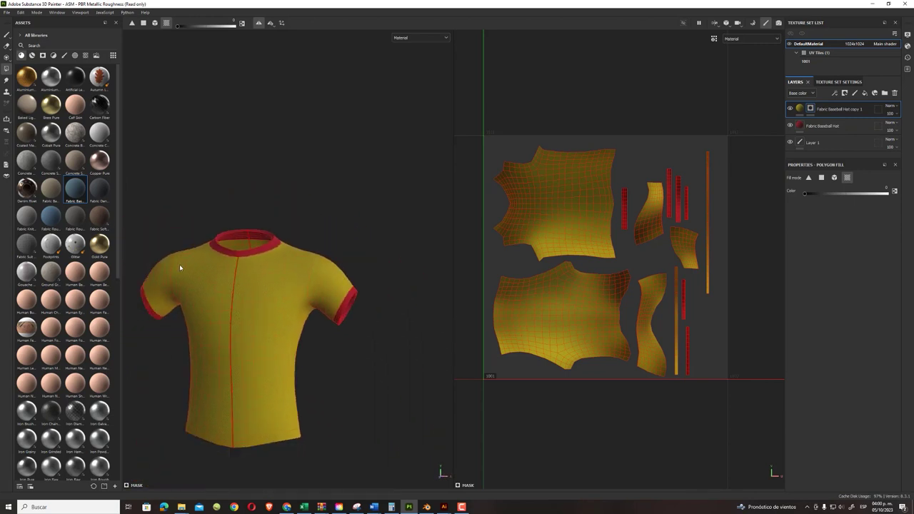
pyautogui.keyDown('alt'); pyautogui.moveTo(179, 265); pyautogui.dragTo(278, 343); pyautogui.keyUp('alt')
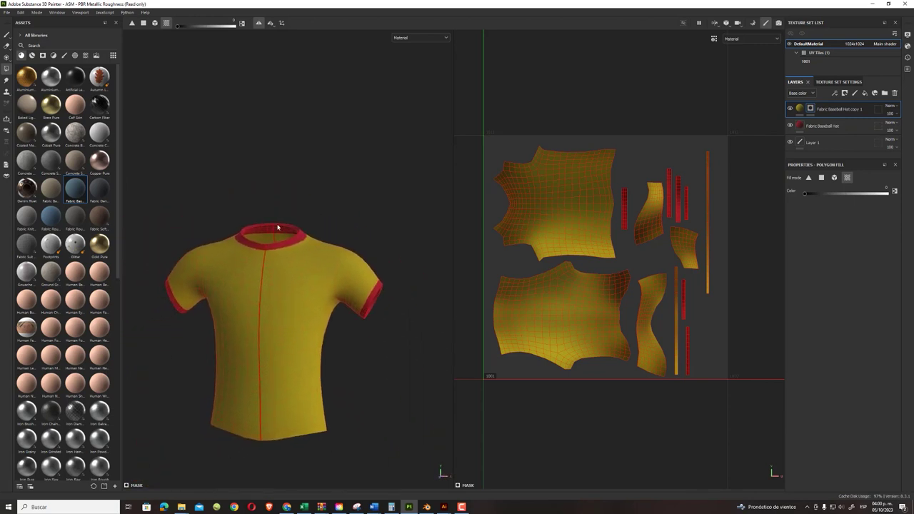
pyautogui.scroll(1, 282, 250)
pyautogui.scroll(2, 287, 275)
pyautogui.scroll(2, 271, 242)
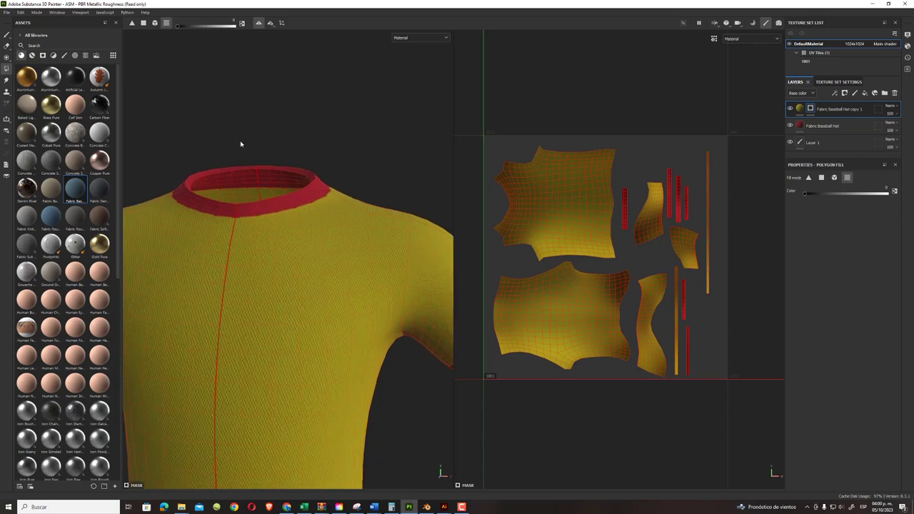
pyautogui.scroll(-2, 244, 137)
pyautogui.scroll(-3, 289, 193)
pyautogui.scroll(-1, 314, 247)
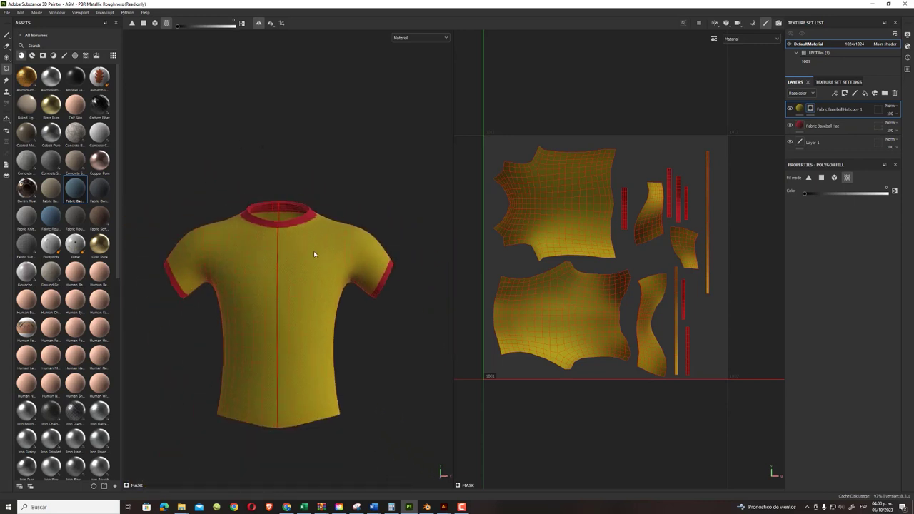
# - Add a trial paint layer above the Fabric Baseball Hat copy 1 layer
pyautogui.click(181, 507)
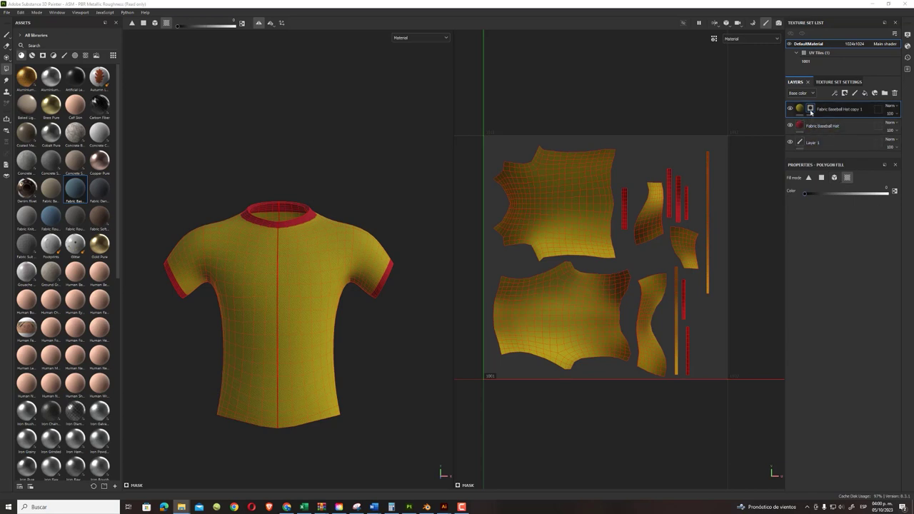
pyautogui.click(6, 34)
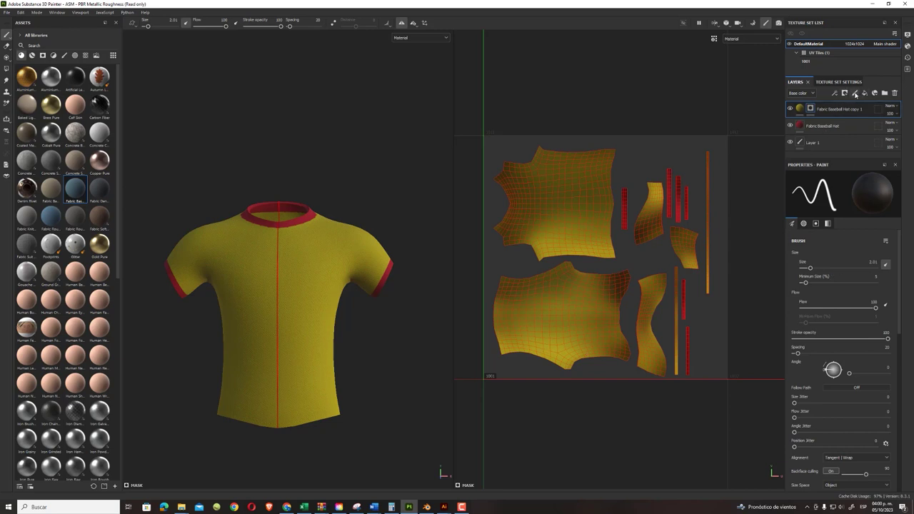
pyautogui.doubleClick(818, 144)
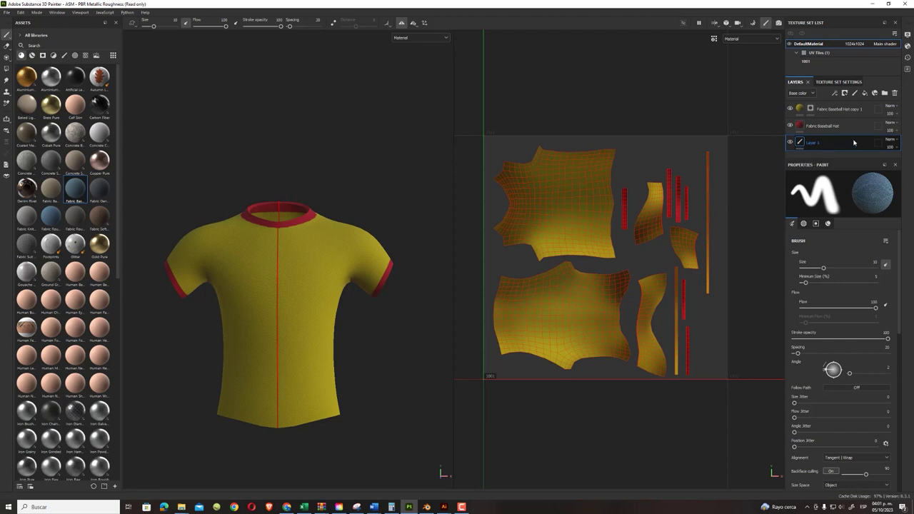
pyautogui.click(853, 109)
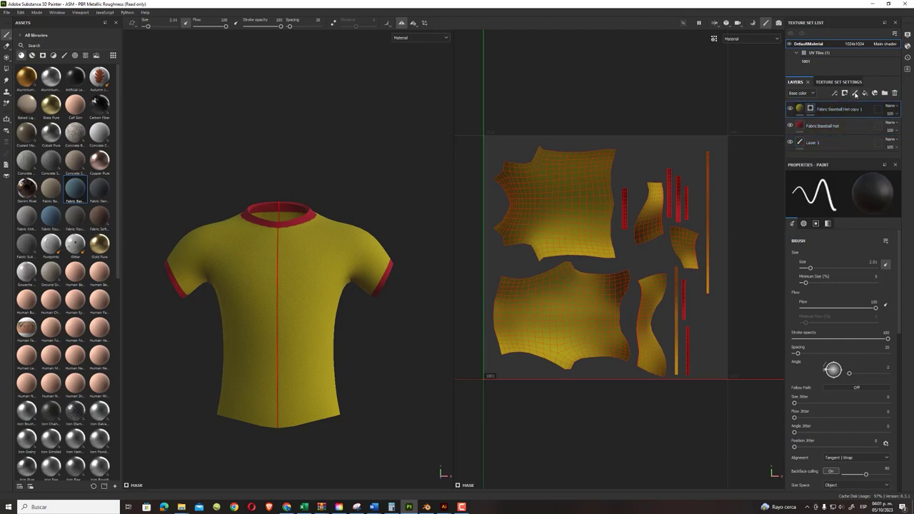
pyautogui.click(855, 94)
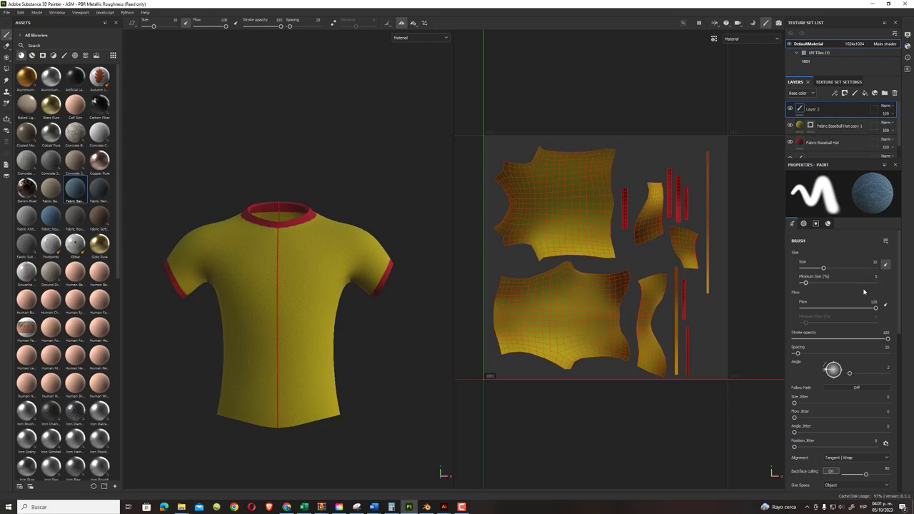
pyautogui.scroll(-3, 836, 379)
pyautogui.scroll(-3, 837, 378)
pyautogui.scroll(-3, 837, 378)
pyautogui.scroll(-3, 837, 379)
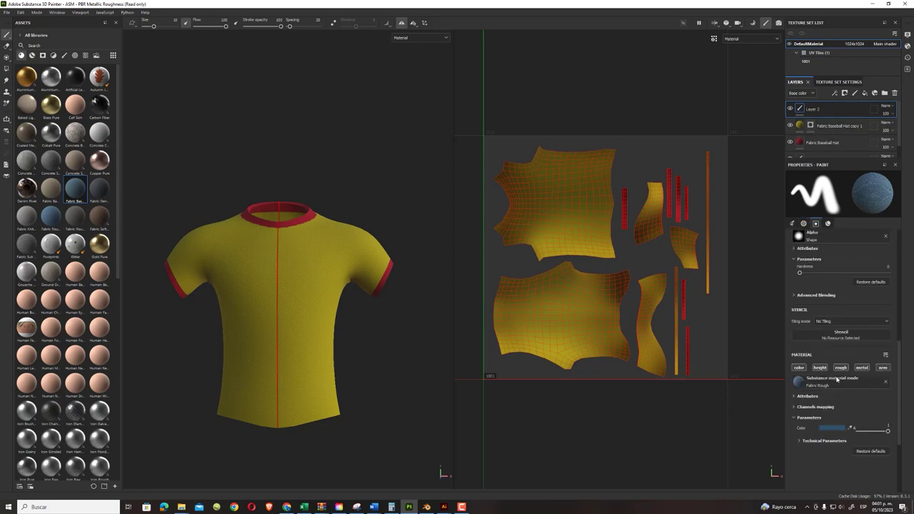
pyautogui.scroll(-1, 836, 379)
pyautogui.scroll(3, 836, 379)
pyautogui.scroll(3, 839, 321)
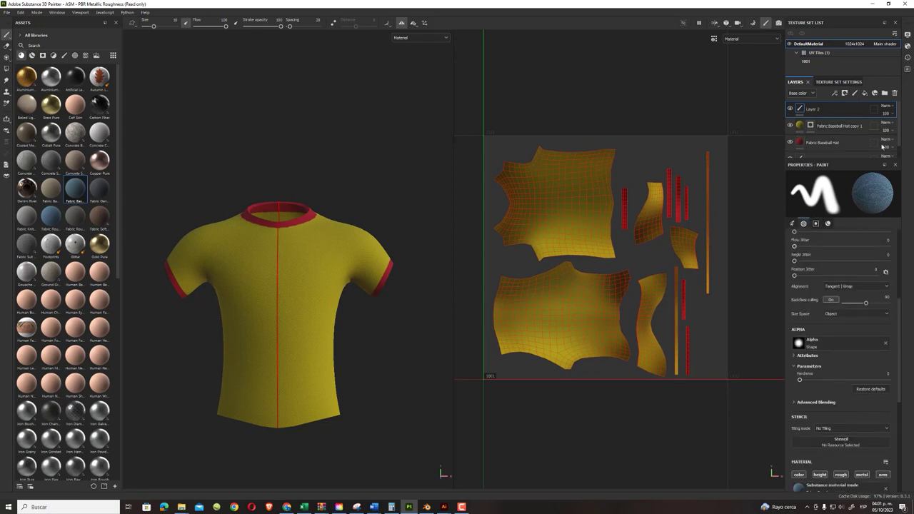
pyautogui.scroll(3, 842, 255)
pyautogui.scroll(5, 842, 256)
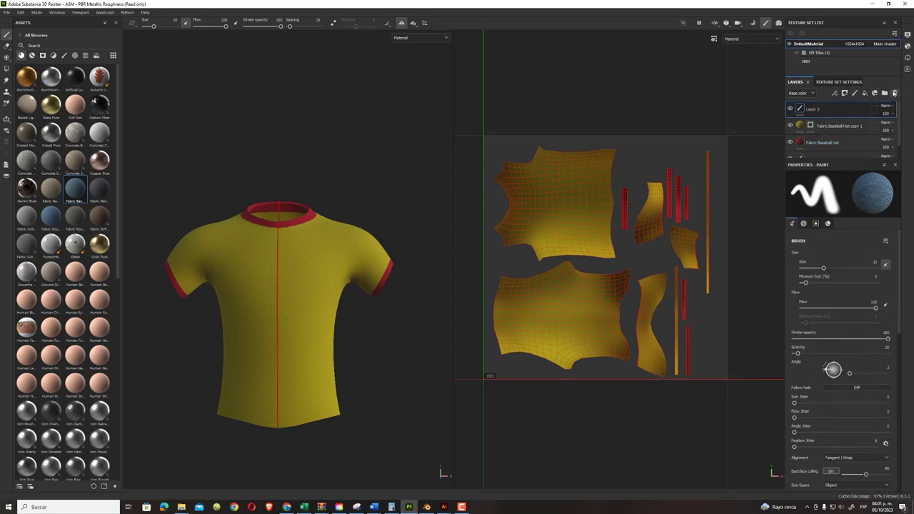
# - Delete the trial paint and fill layers, pick a concrete brush material, and add Layer 2
pyautogui.click(894, 93)
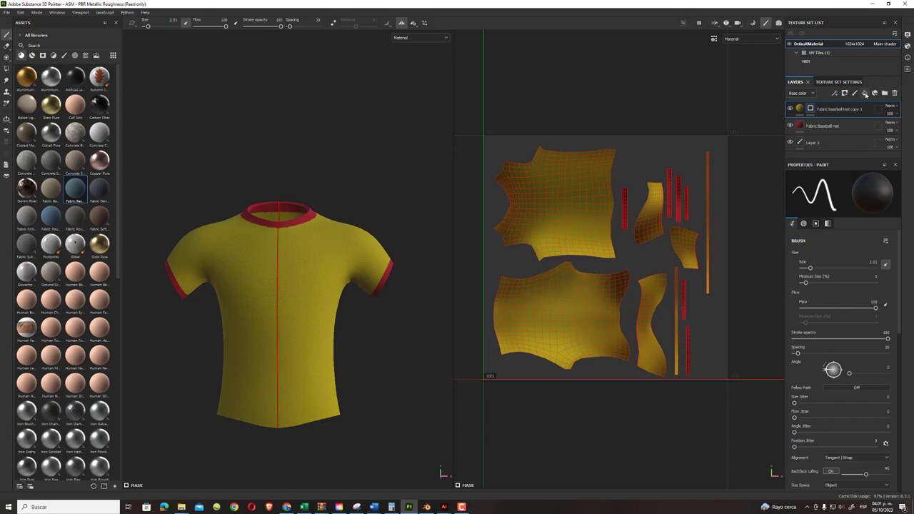
pyautogui.click(865, 94)
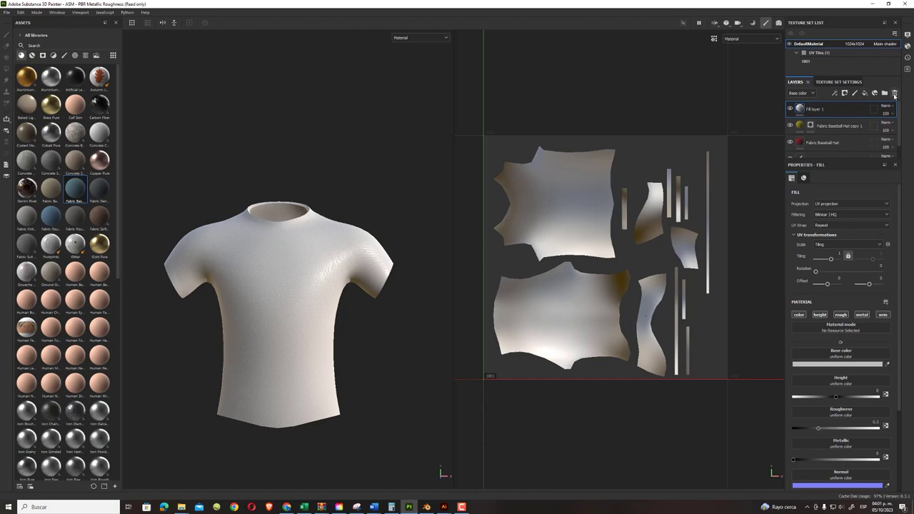
pyautogui.click(894, 93)
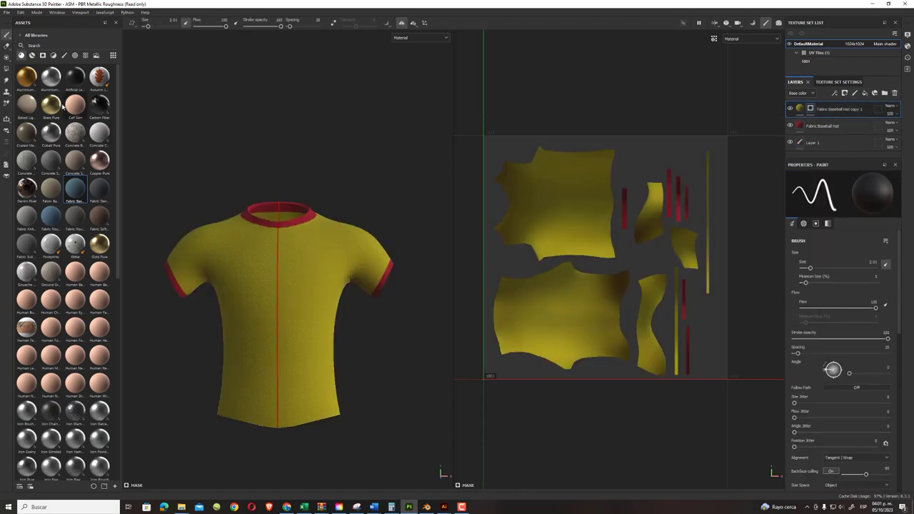
pyautogui.click(100, 132)
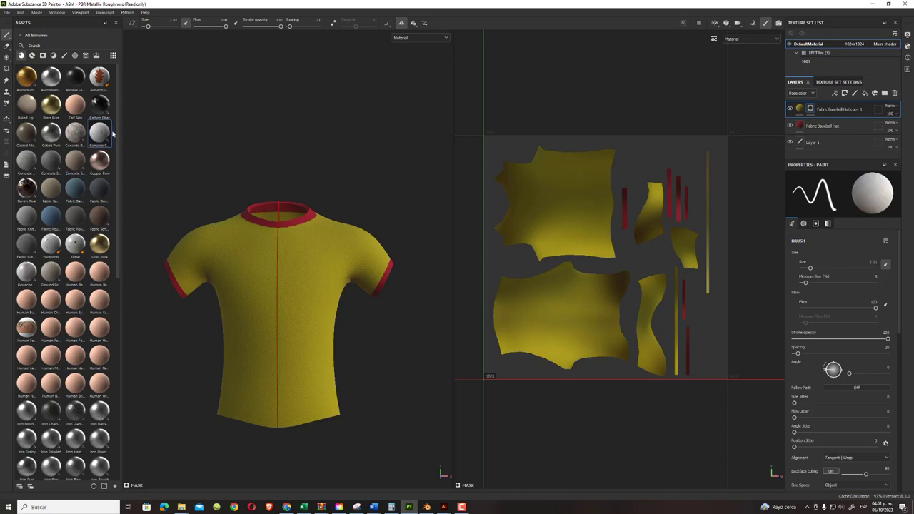
pyautogui.click(854, 93)
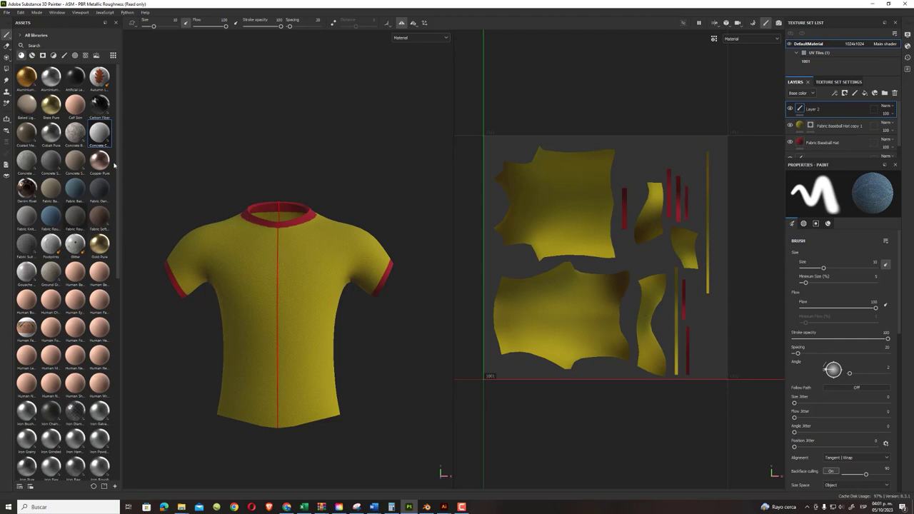
# - Add Escudo_de_la_Federación_Colombiana_de_Fútbol.png from Descargas to Import resources
pyautogui.click(5, 13)
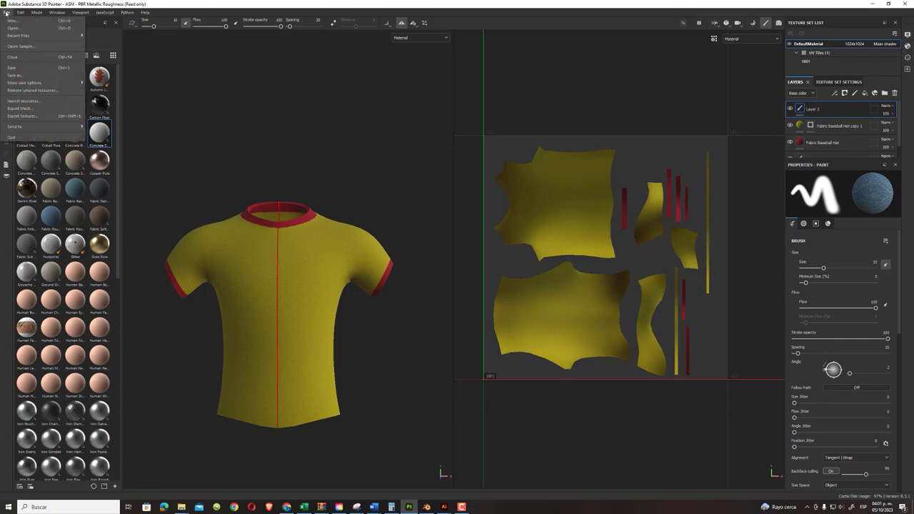
pyautogui.click(23, 102)
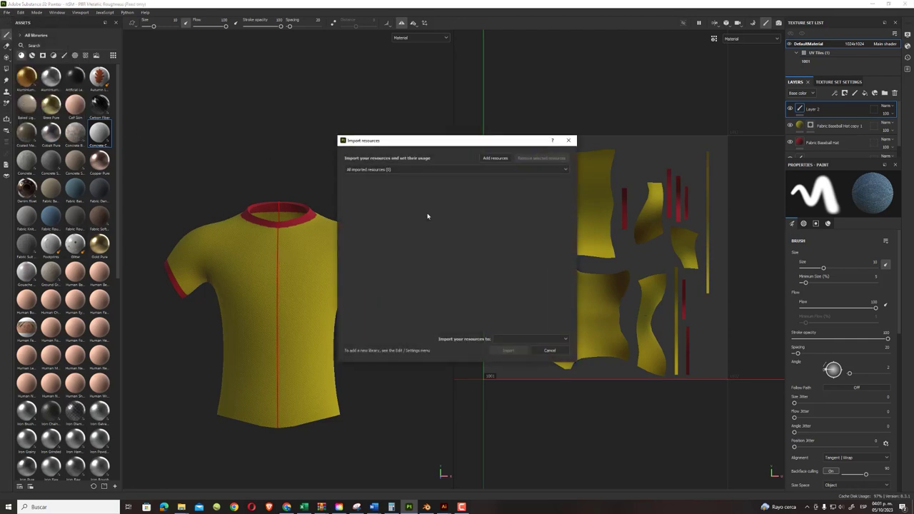
pyautogui.click(502, 159)
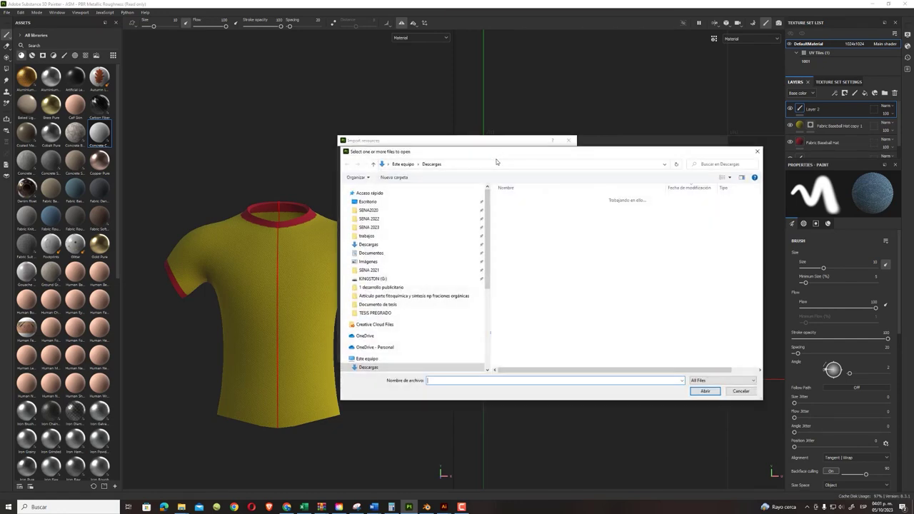
pyautogui.click(373, 245)
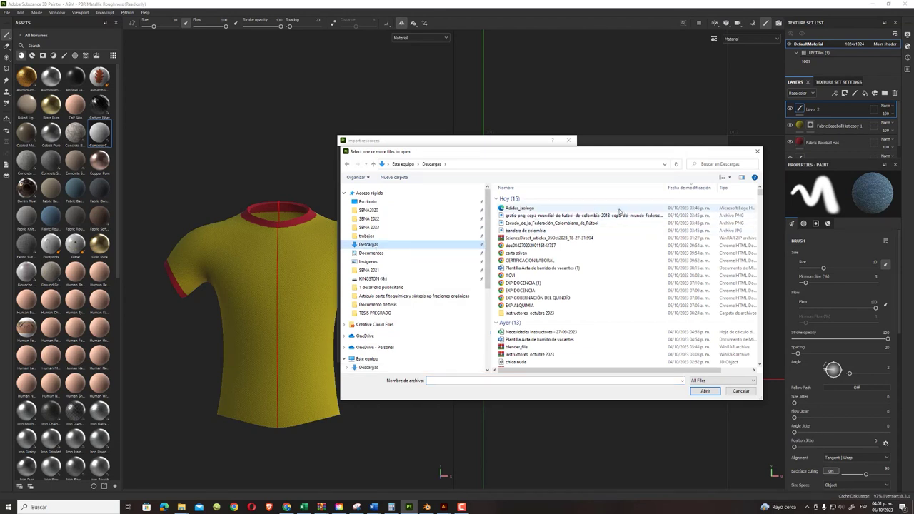
pyautogui.click(726, 179)
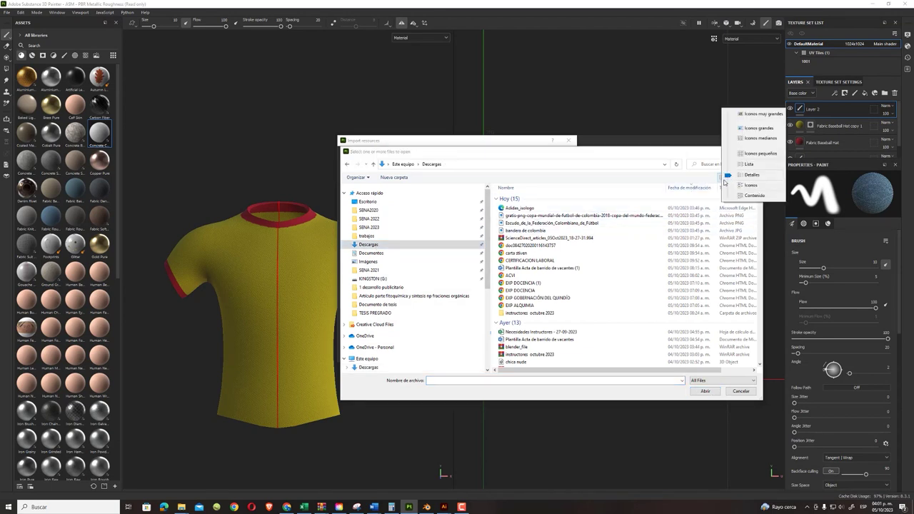
pyautogui.click(758, 129)
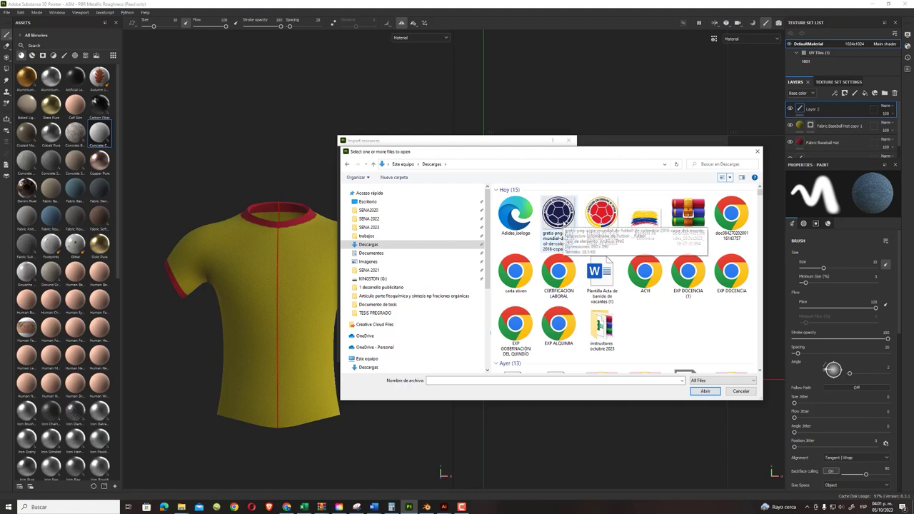
pyautogui.click(601, 216)
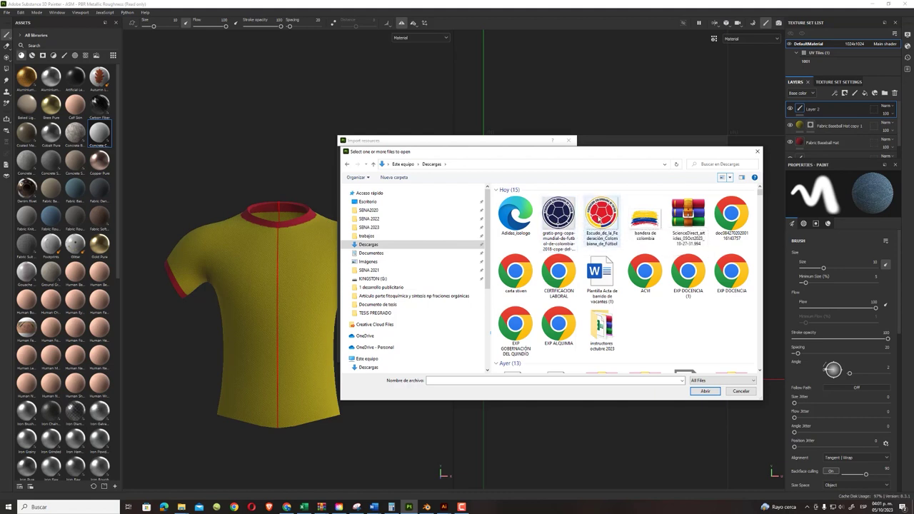
pyautogui.click(703, 392)
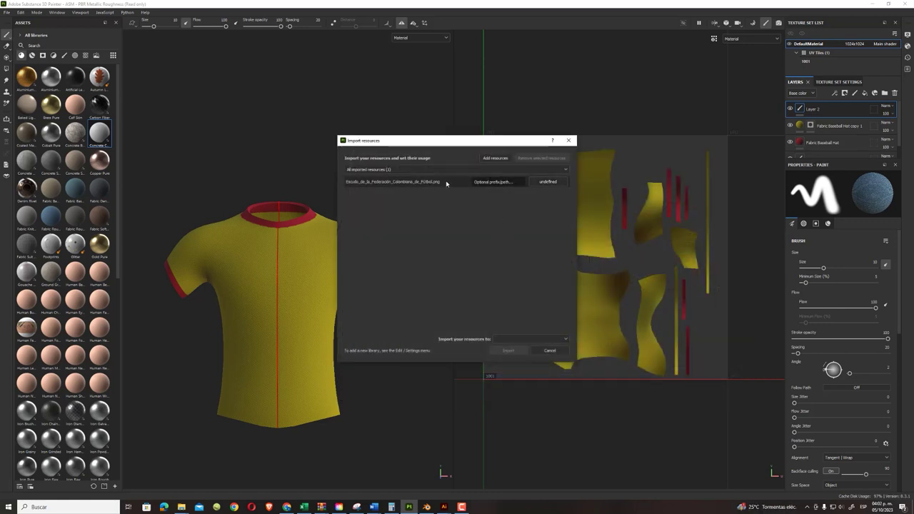
# - Set the crest's usage to texture and import it into the current session
pyautogui.click(551, 182)
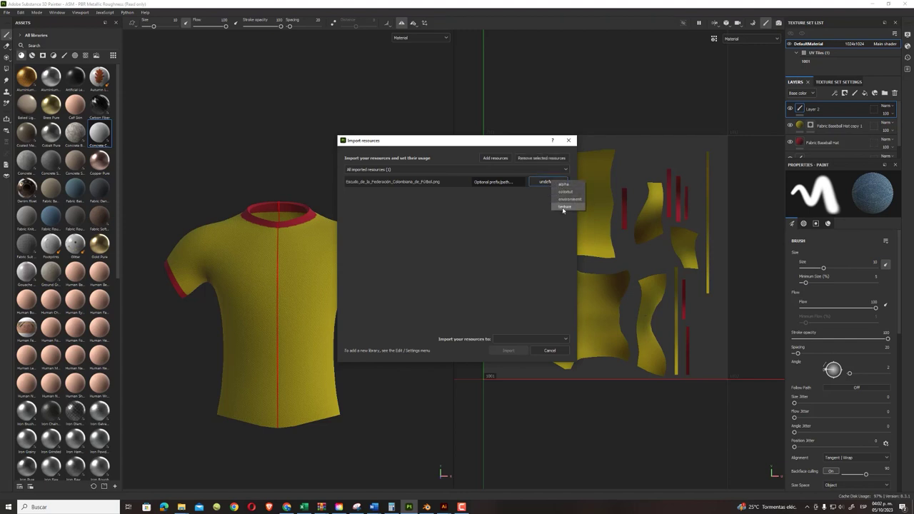
pyautogui.click(564, 208)
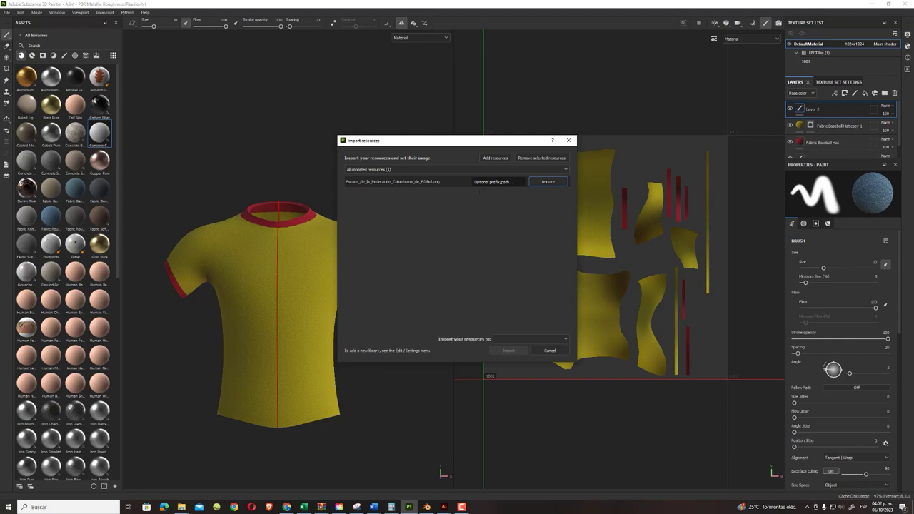
pyautogui.click(534, 338)
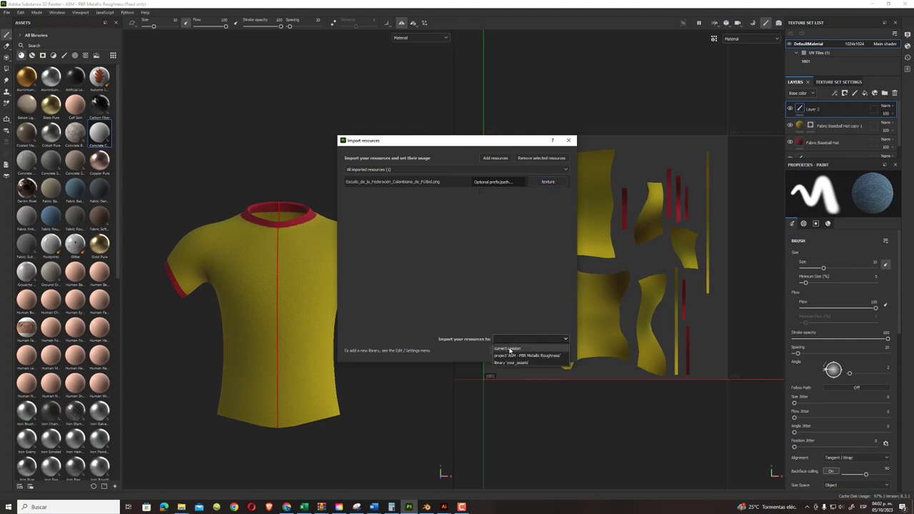
pyautogui.moveTo(507, 349)
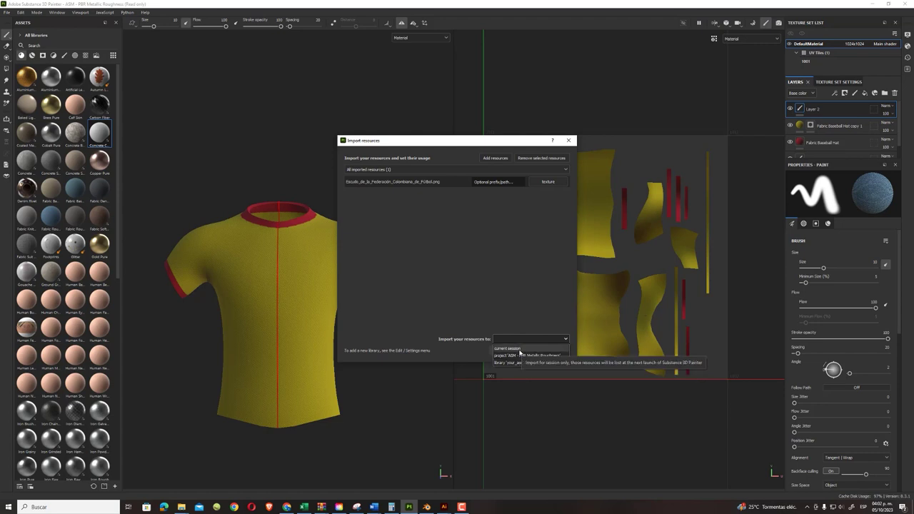
pyautogui.click(521, 347)
pyautogui.click(508, 352)
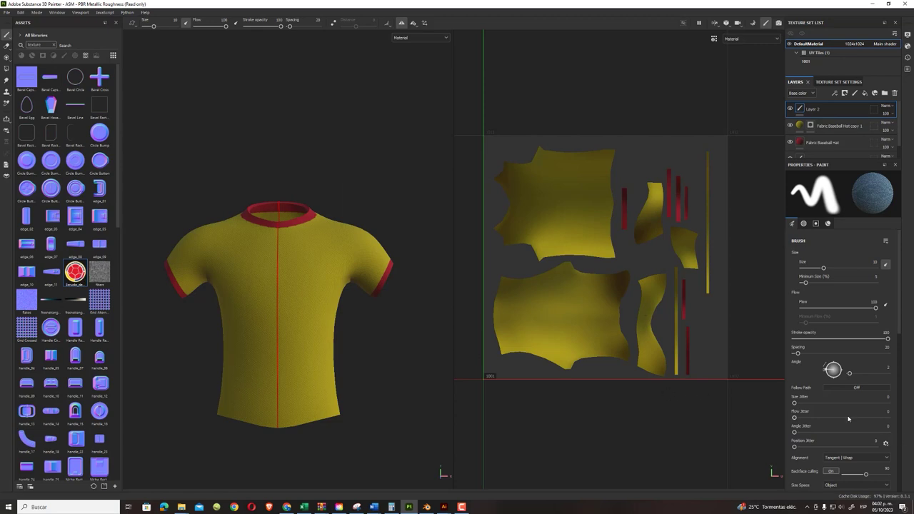
# - Add a fill layer with the Escudo crest as base colour, tiled down to about 5 repeats
pyautogui.scroll(-3, 848, 417)
pyautogui.scroll(-3, 848, 417)
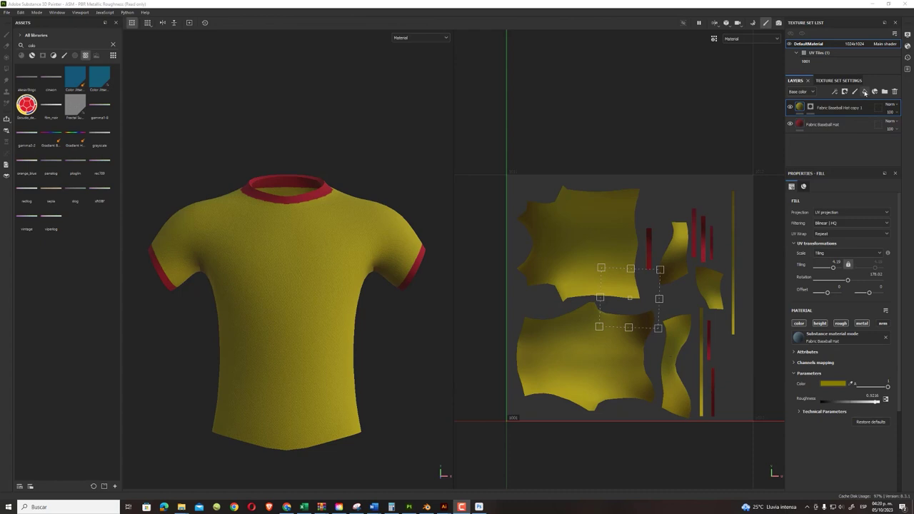
pyautogui.click(864, 92)
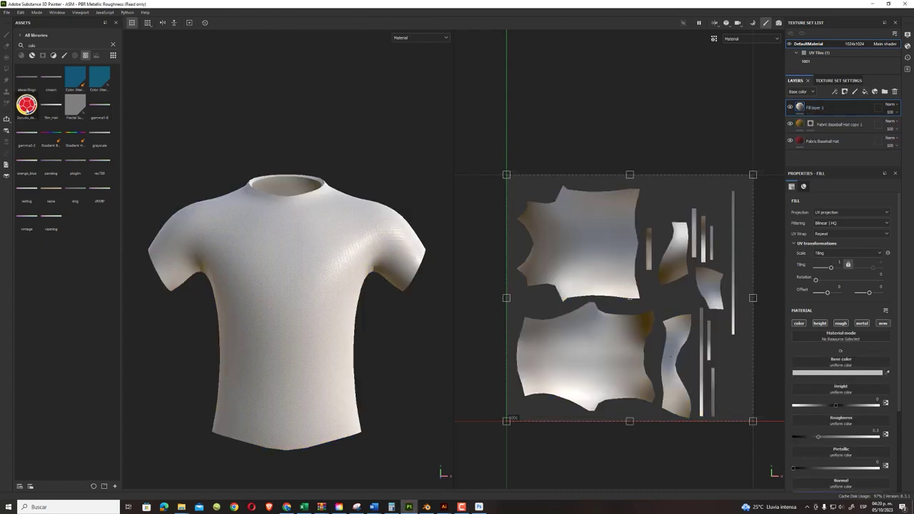
pyautogui.moveTo(28, 111)
pyautogui.mouseDown()
pyautogui.moveTo(361, 207)
pyautogui.moveTo(848, 370)
pyautogui.mouseUp()
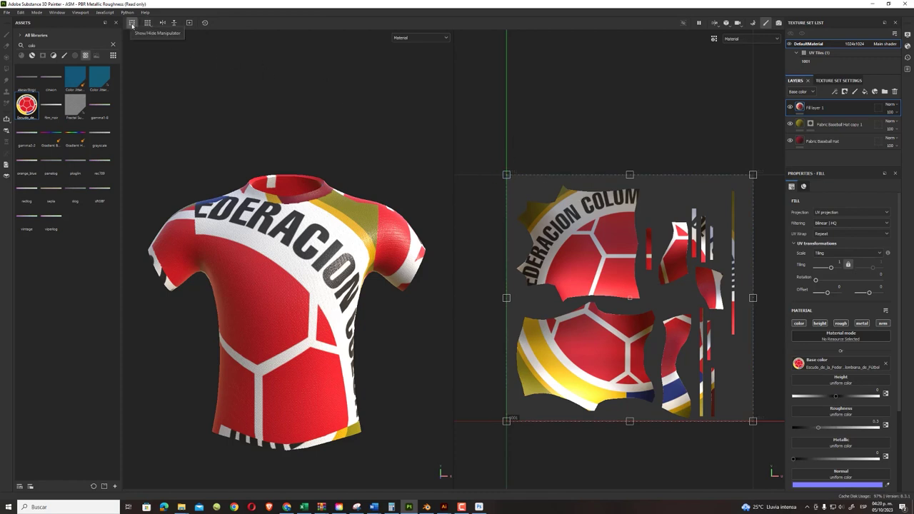
pyautogui.moveTo(542, 198)
pyautogui.mouseDown()
pyautogui.moveTo(714, 375)
pyautogui.moveTo(575, 231)
pyautogui.moveTo(571, 254)
pyautogui.mouseUp()
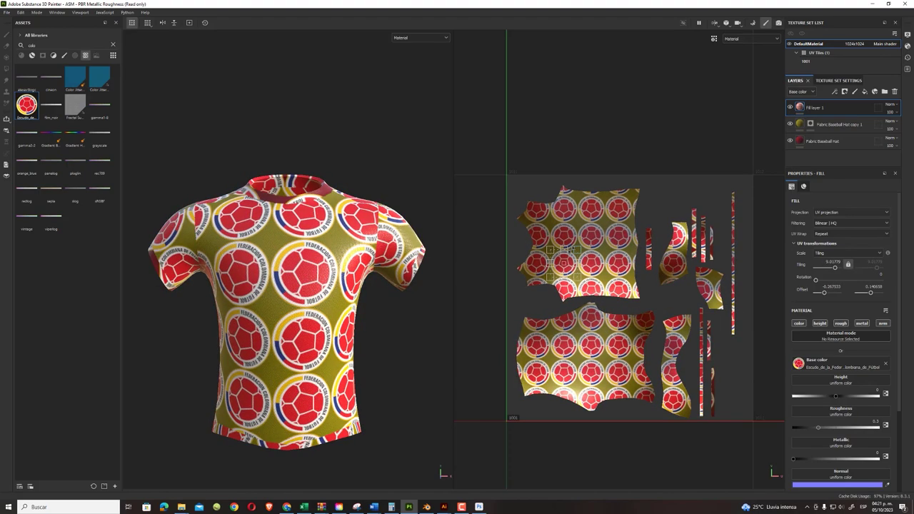
# - Turn off the crest's tiling so a single crest remains, and move it up toward the chest
pyautogui.click(826, 235)
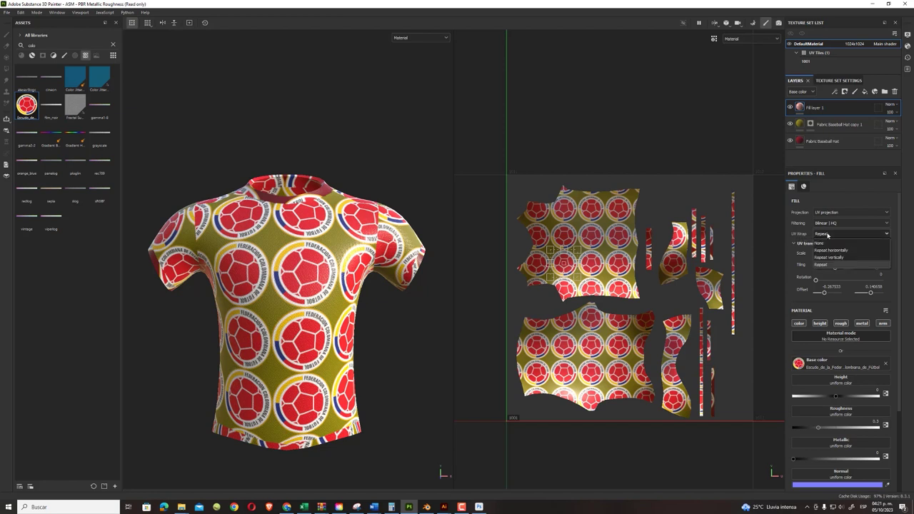
pyautogui.click(827, 242)
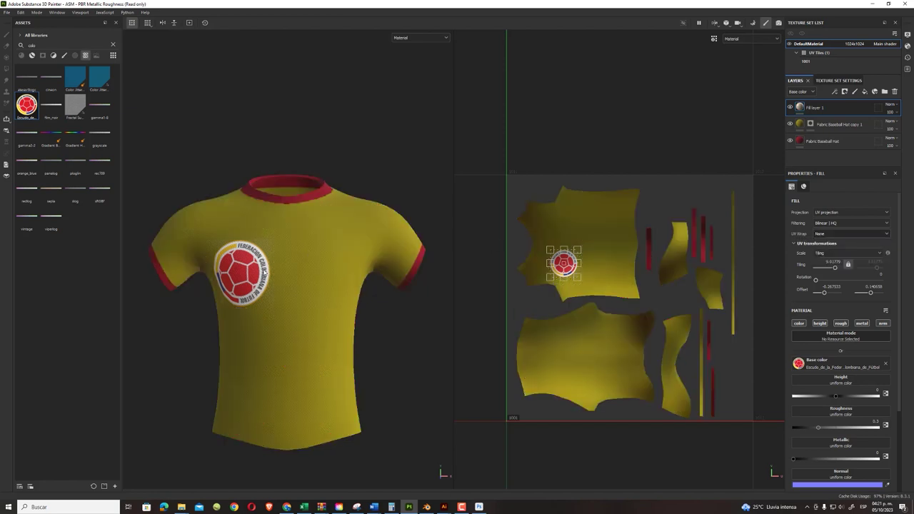
pyautogui.moveTo(564, 264); pyautogui.dragTo(567, 209)
# - Rotate the crest about 88°, shrink it on the chest, and use the Escudo image for roughness
pyautogui.scroll(3, 572, 223)
pyautogui.scroll(3, 572, 223)
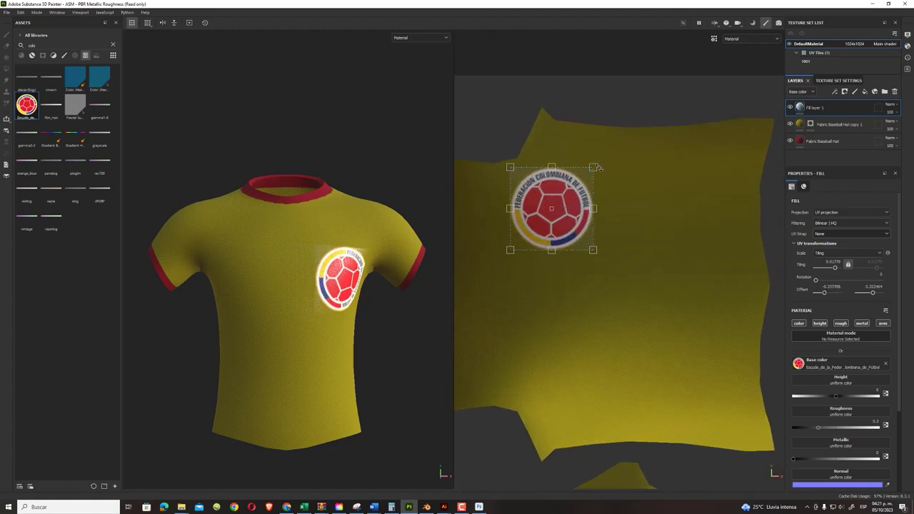
pyautogui.moveTo(599, 166); pyautogui.dragTo(516, 163)
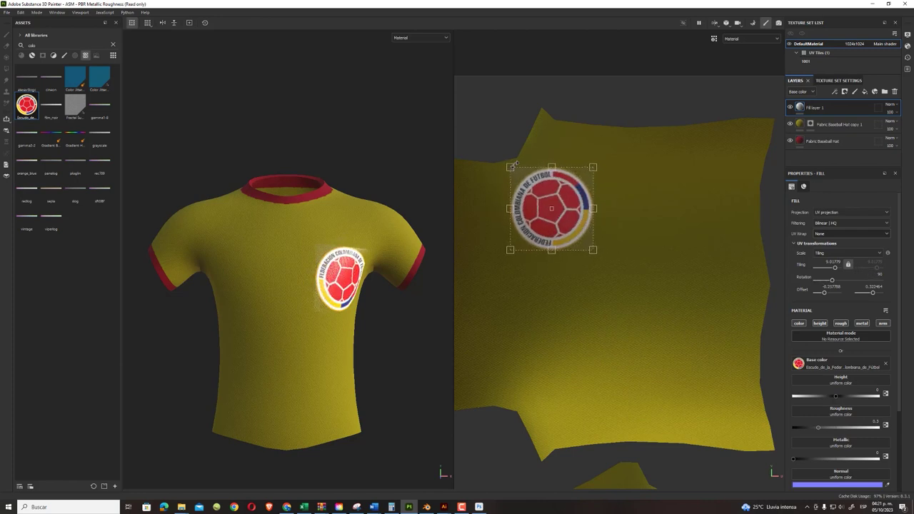
pyautogui.moveTo(592, 167)
pyautogui.mouseDown()
pyautogui.moveTo(560, 188)
pyautogui.moveTo(566, 192)
pyautogui.moveTo(525, 204)
pyautogui.moveTo(542, 219)
pyautogui.mouseUp()
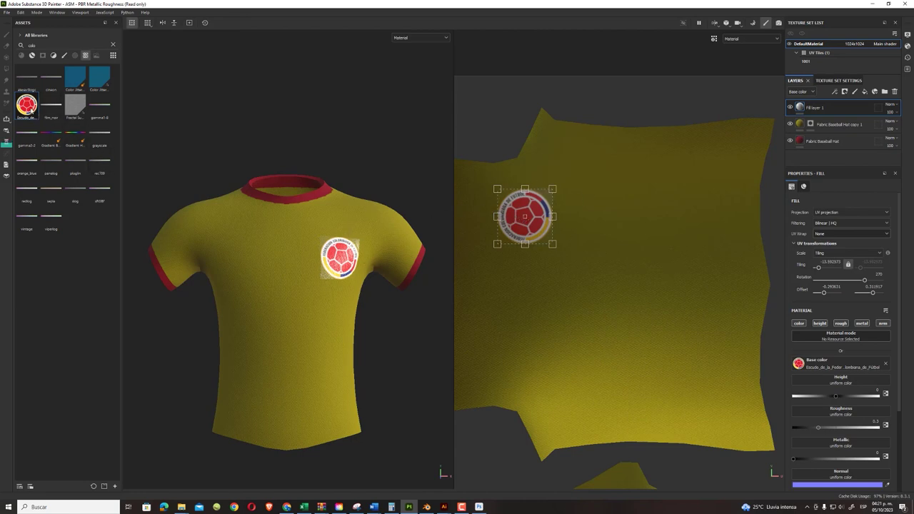
pyautogui.moveTo(29, 109); pyautogui.dragTo(837, 421)
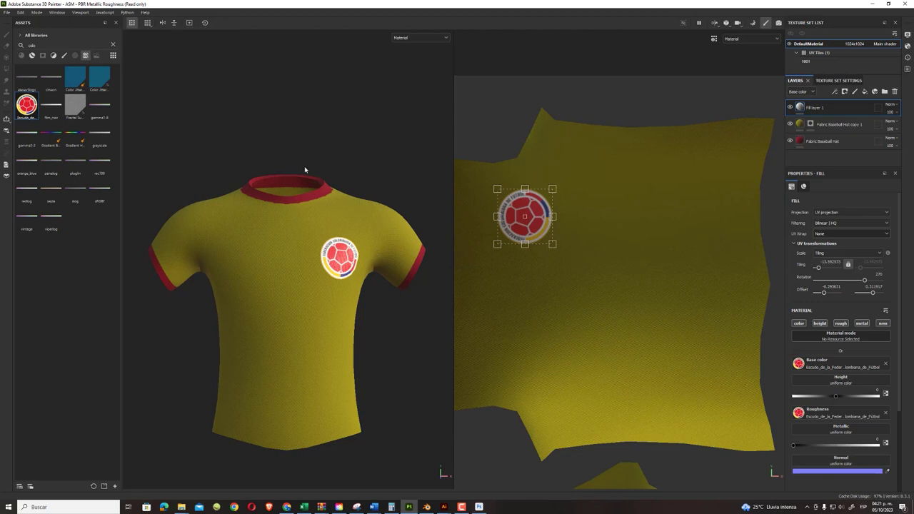
# - Add a new paint layer above the crest fill, then open File > Import resources
pyautogui.scroll(2, 310, 169)
pyautogui.scroll(-3, 622, 277)
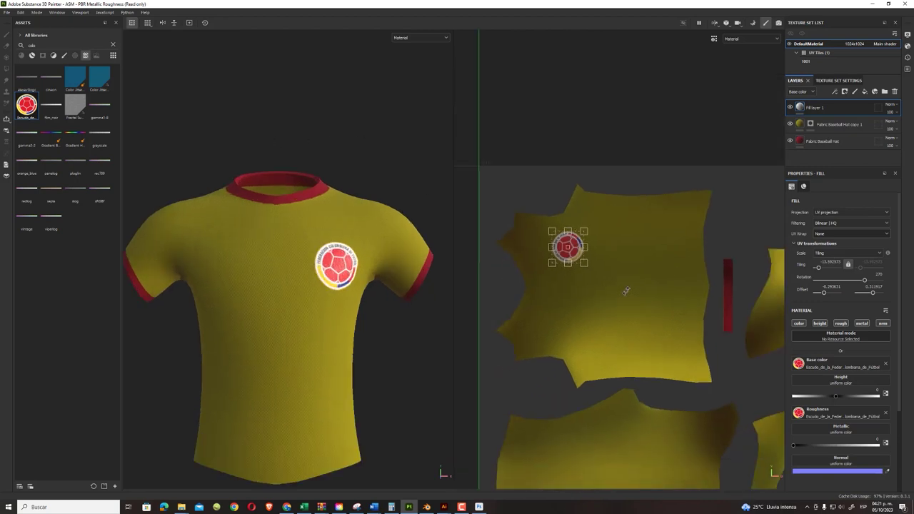
pyautogui.scroll(-1, 626, 291)
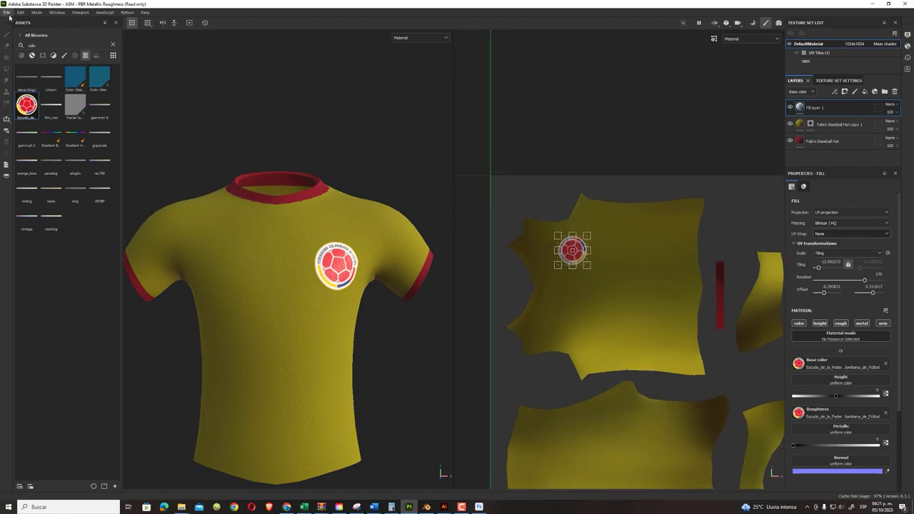
pyautogui.click(7, 13)
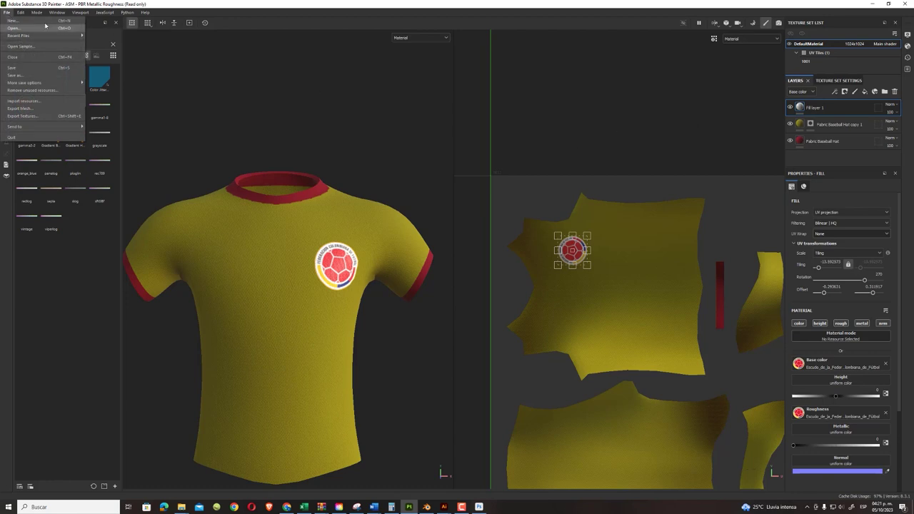
pyautogui.press('Right')
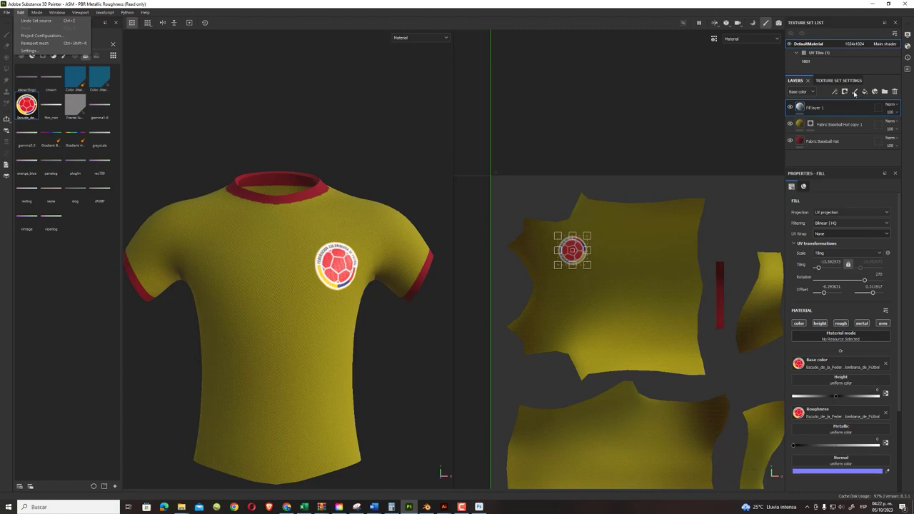
pyautogui.click(855, 92)
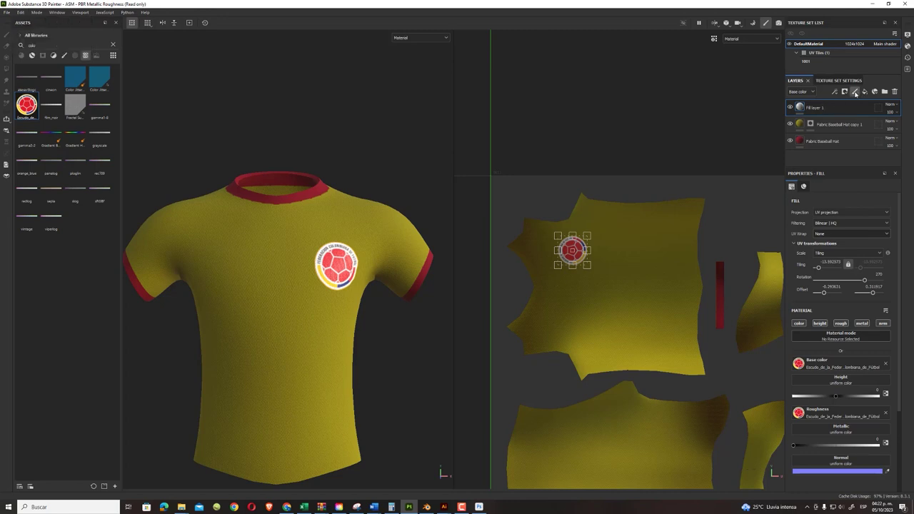
pyautogui.click(855, 92)
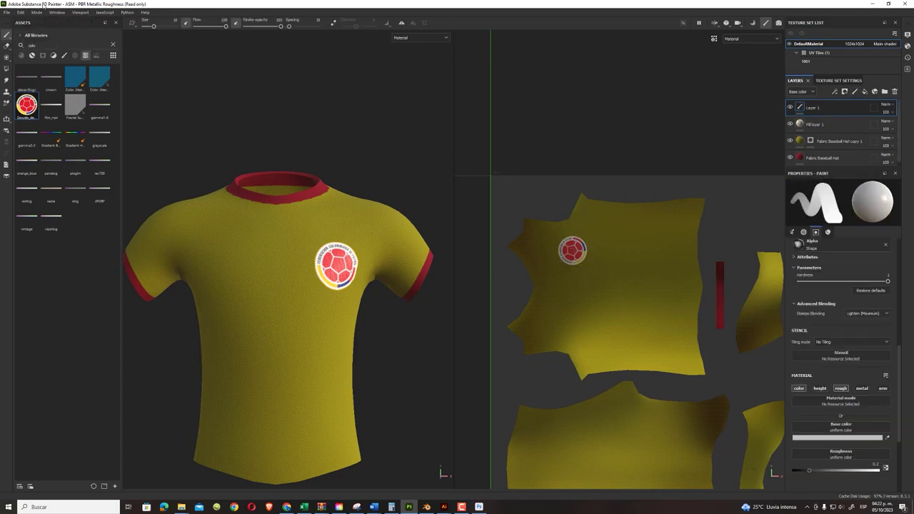
pyautogui.click(8, 12)
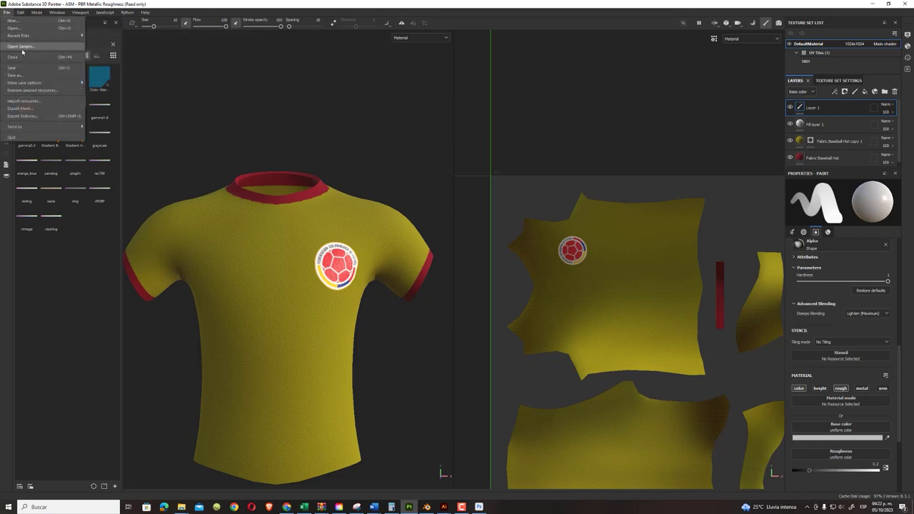
pyautogui.click(27, 100)
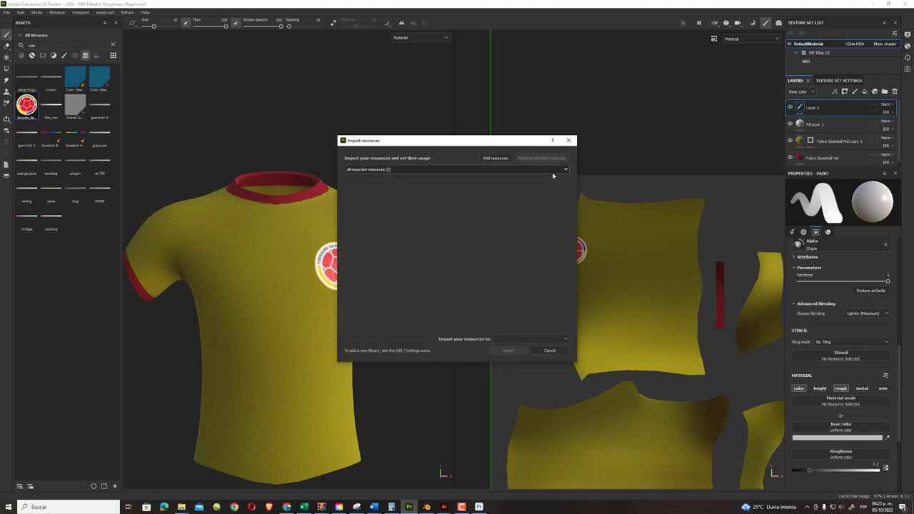
pyautogui.click(494, 158)
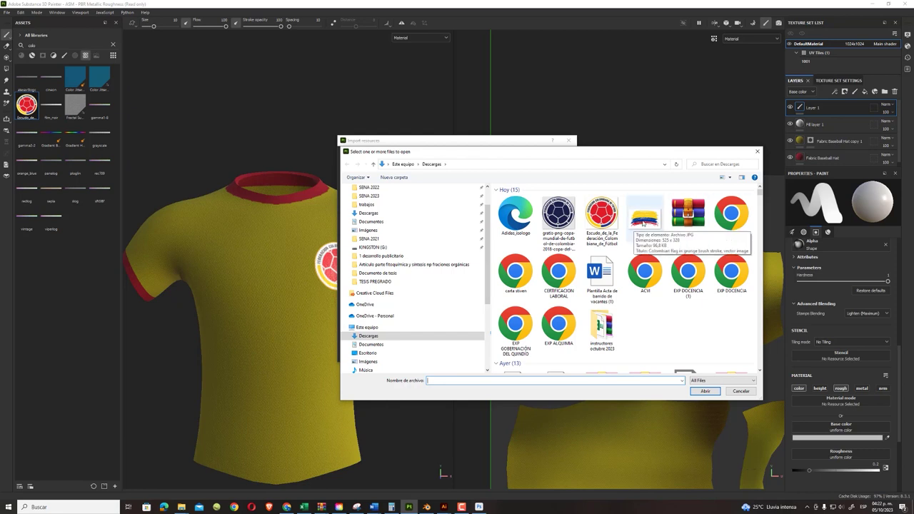
pyautogui.click(645, 218)
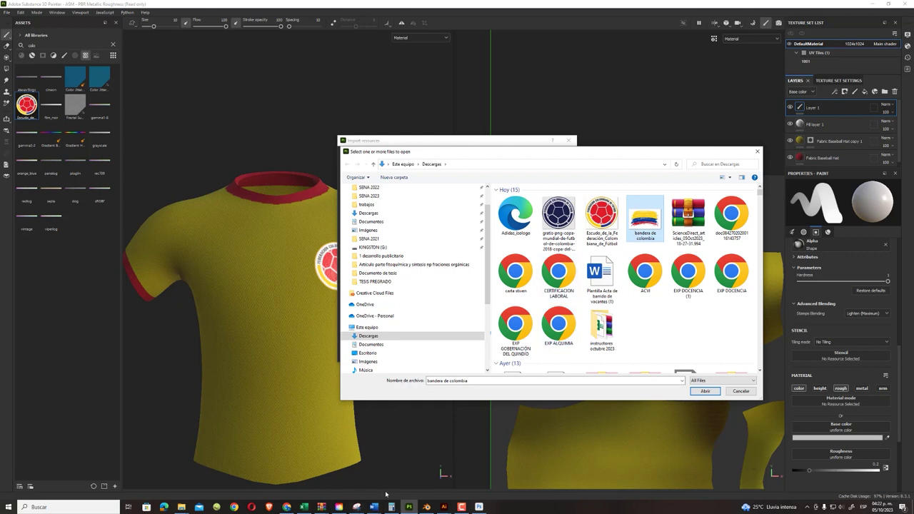
pyautogui.click(741, 391)
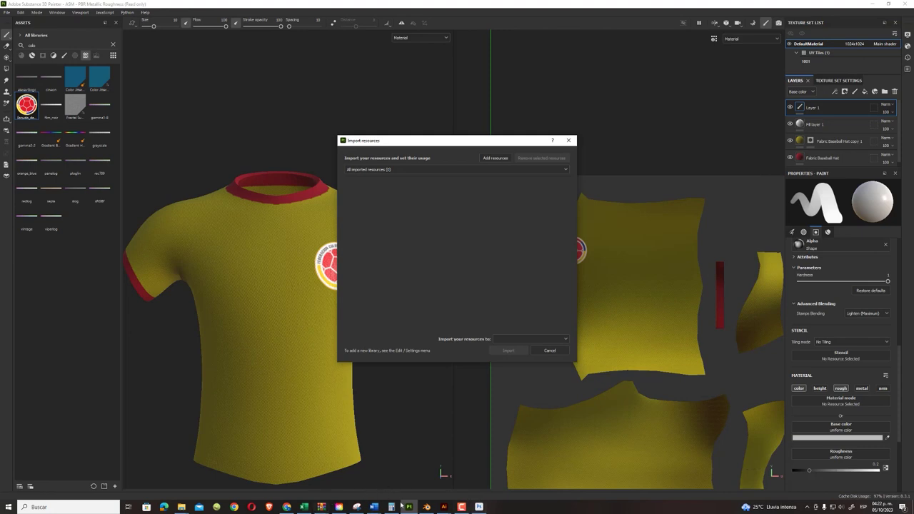
pyautogui.click(479, 507)
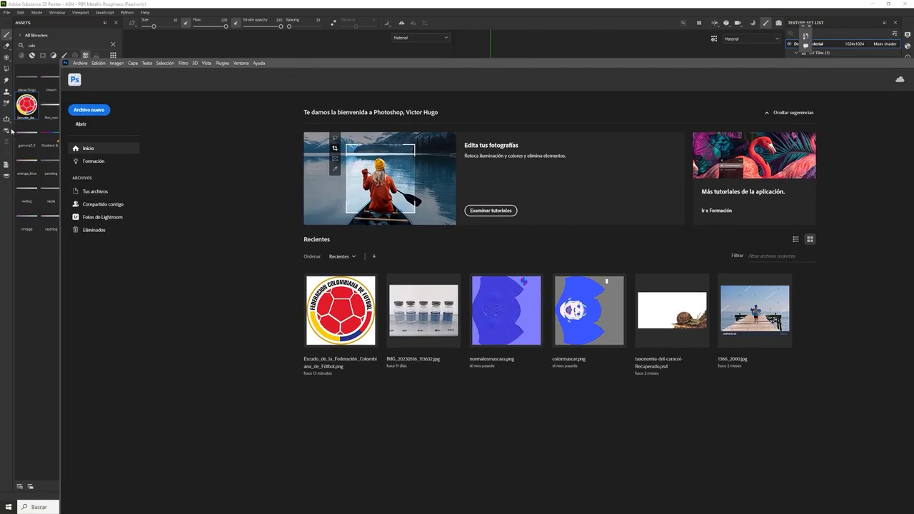
# - Open bandera de colombia.jpg from the Photoshop home screen, accepting the colour profile warning
pyautogui.click(80, 123)
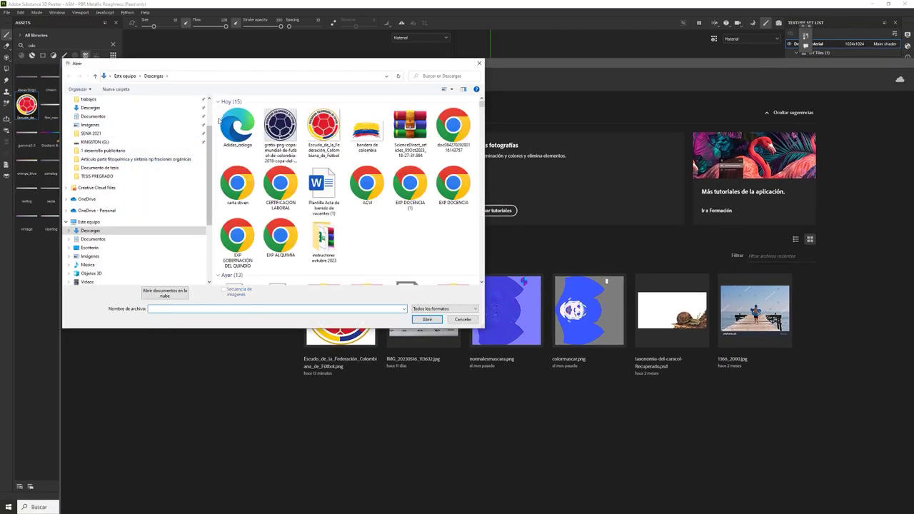
pyautogui.click(322, 127)
pyautogui.click(427, 319)
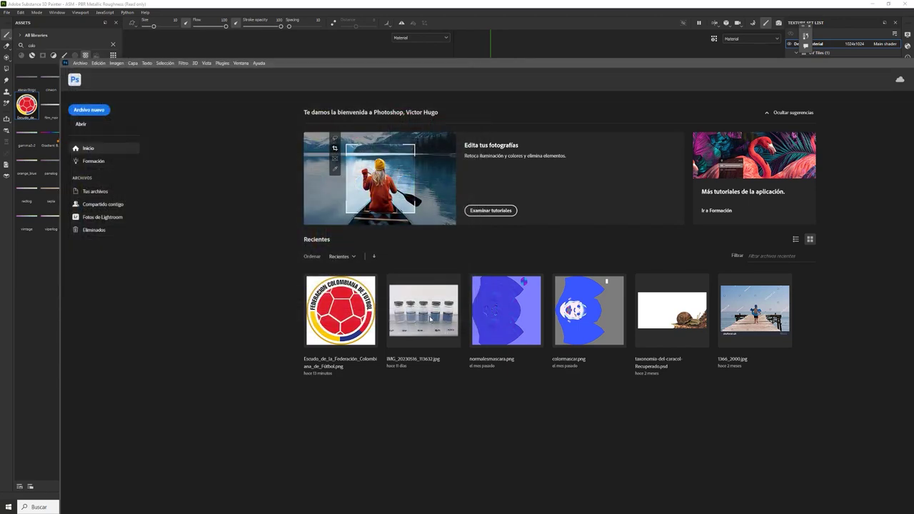
pyautogui.click(492, 213)
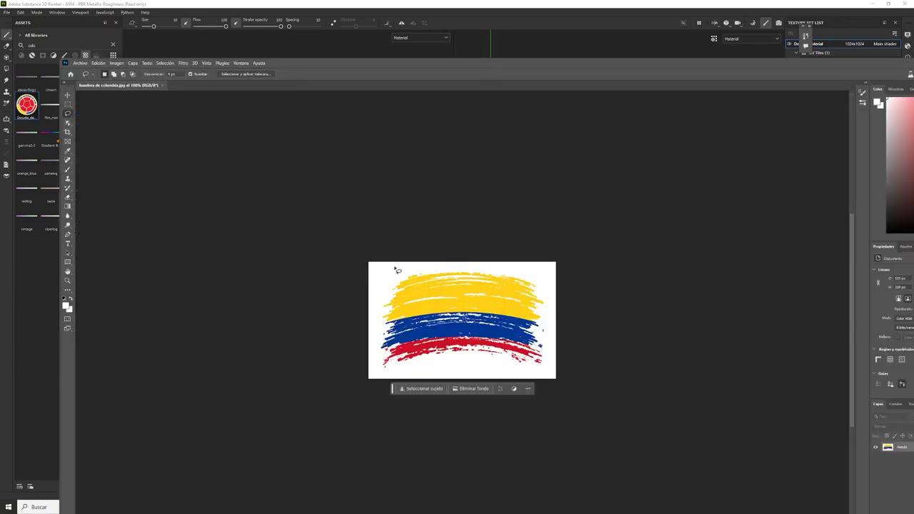
# - Select the flag's white background with Gama de colores at tolerance 200
pyautogui.click(164, 63)
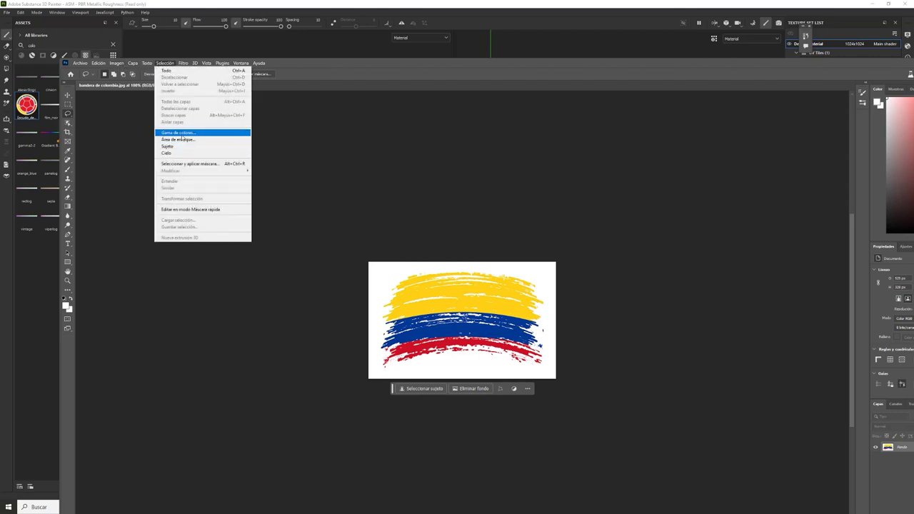
pyautogui.click(179, 133)
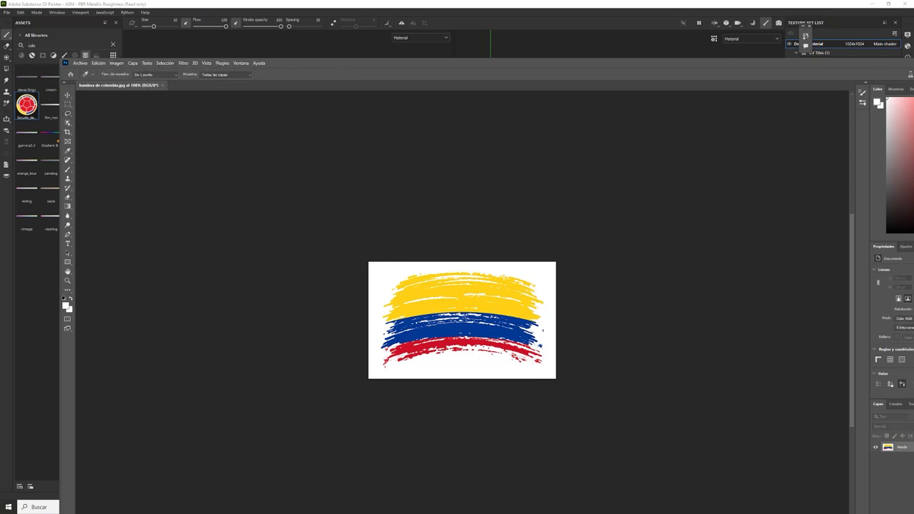
pyautogui.moveTo(516, 139); pyautogui.dragTo(242, 188)
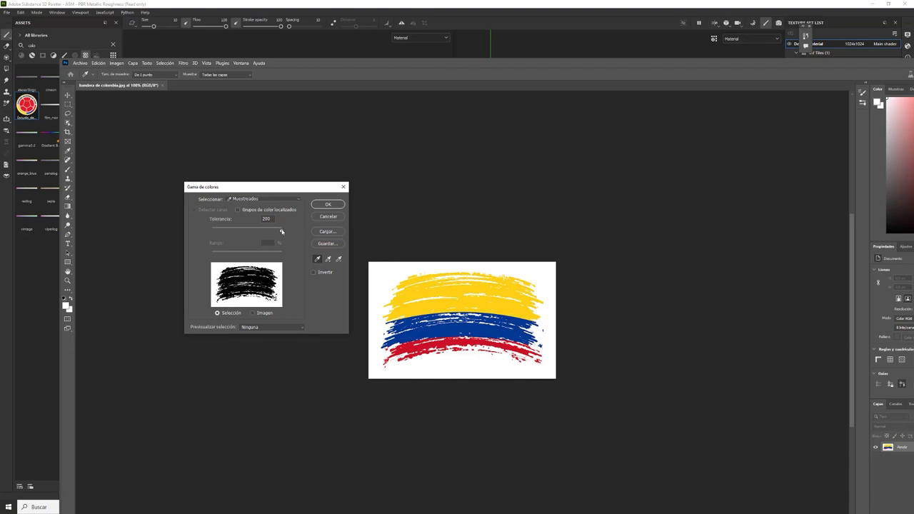
pyautogui.moveTo(212, 232); pyautogui.dragTo(321, 233)
pyautogui.click(326, 206)
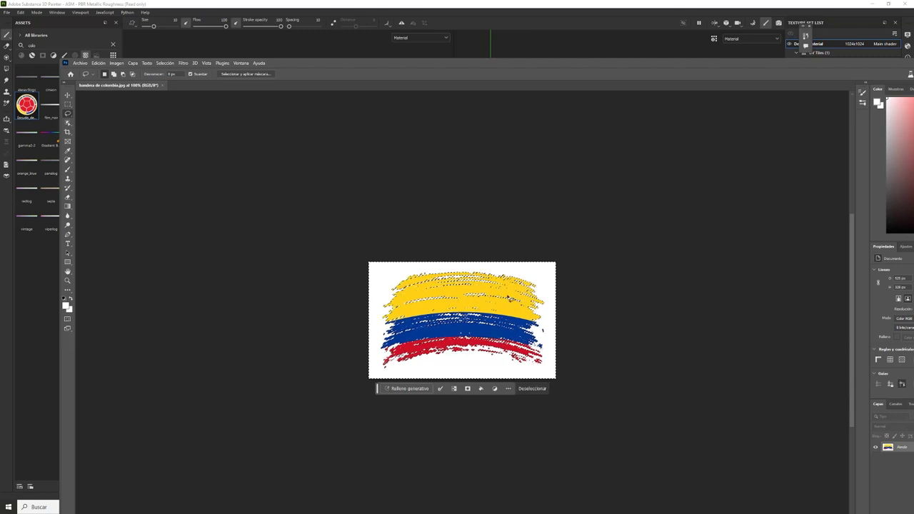
# - Unlock the Fondo layer, delete the selected white background, and deselect
pyautogui.moveTo(567, 63); pyautogui.dragTo(411, 61)
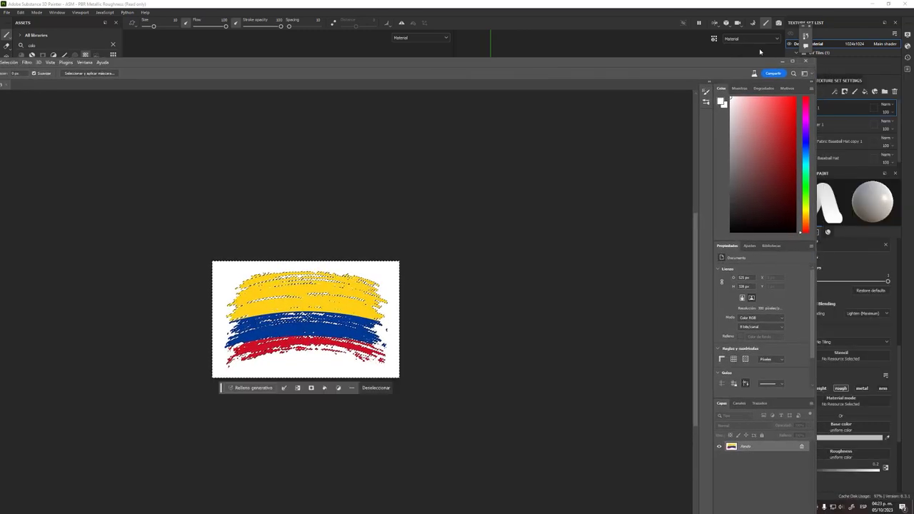
pyautogui.click(792, 61)
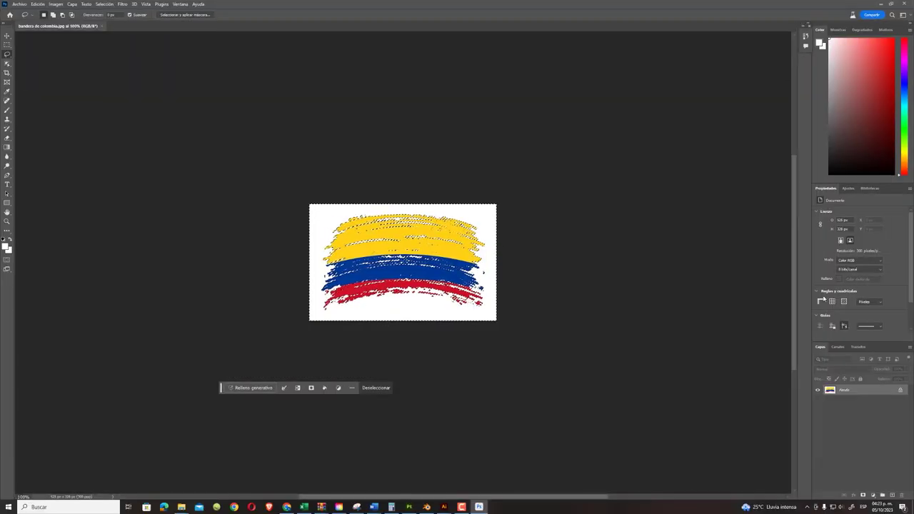
pyautogui.click(901, 390)
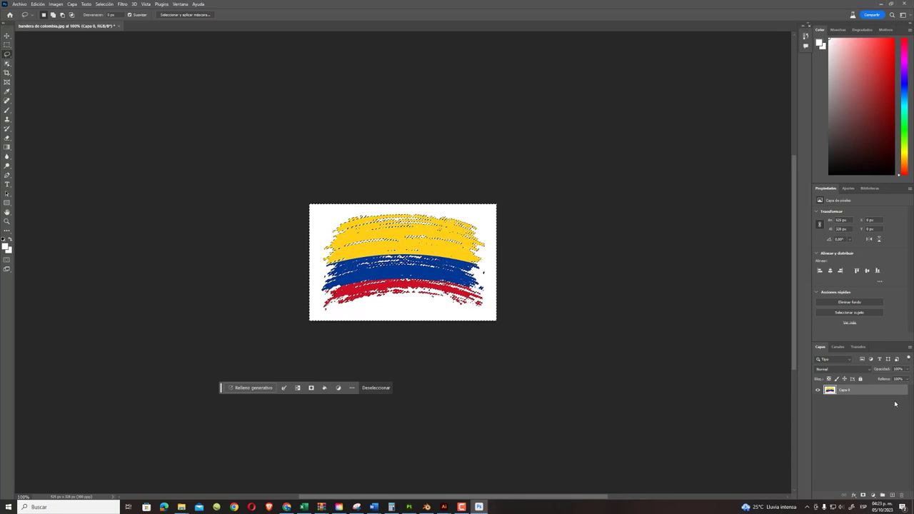
pyautogui.press('Delete')
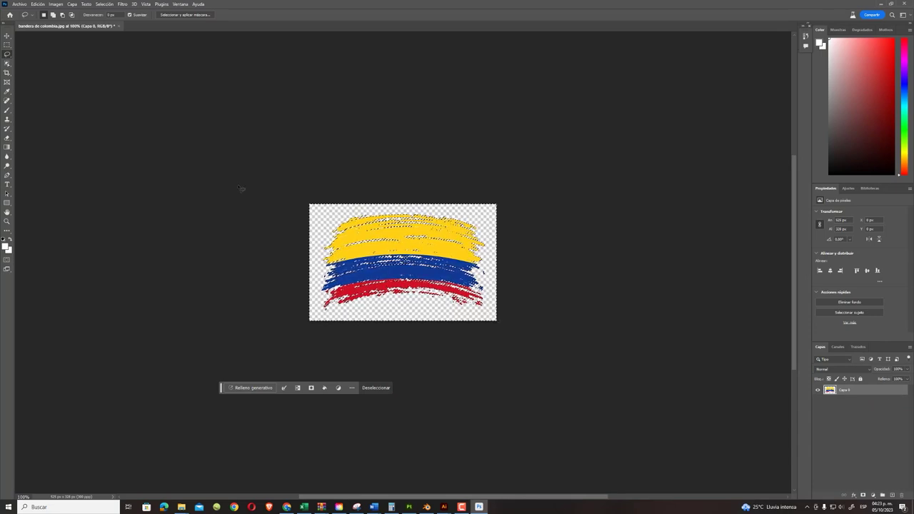
pyautogui.hotkey('ctrl', 'd')
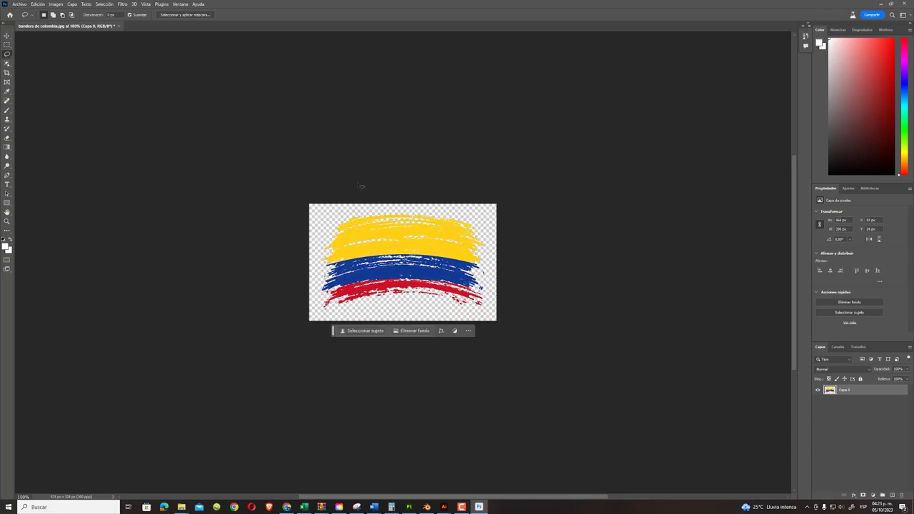
pyautogui.click(17, 5)
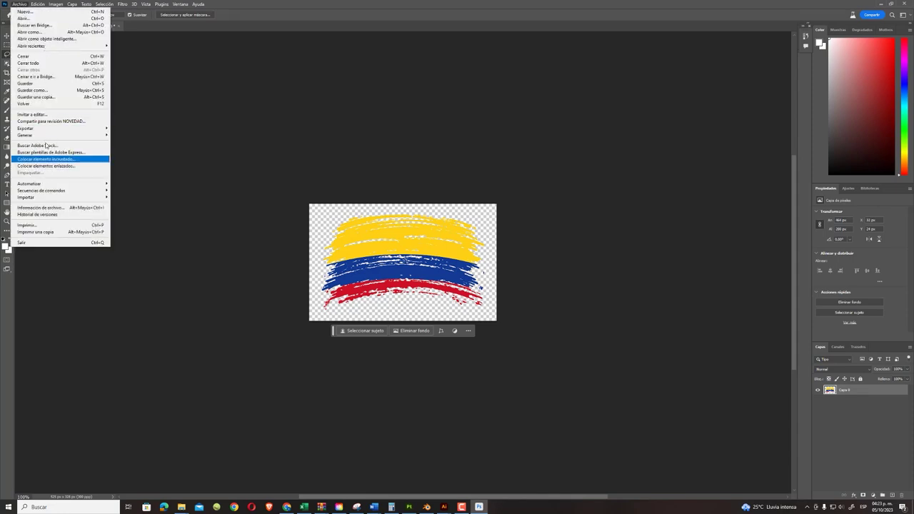
# - Save a PNG copy named 'bandera de colombia copia lista', accepting the default PNG options
pyautogui.click(46, 96)
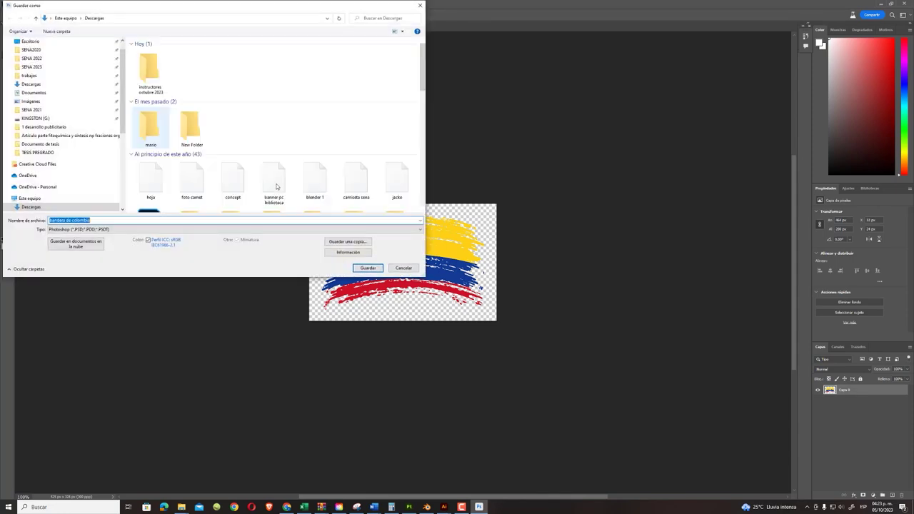
pyautogui.click(340, 242)
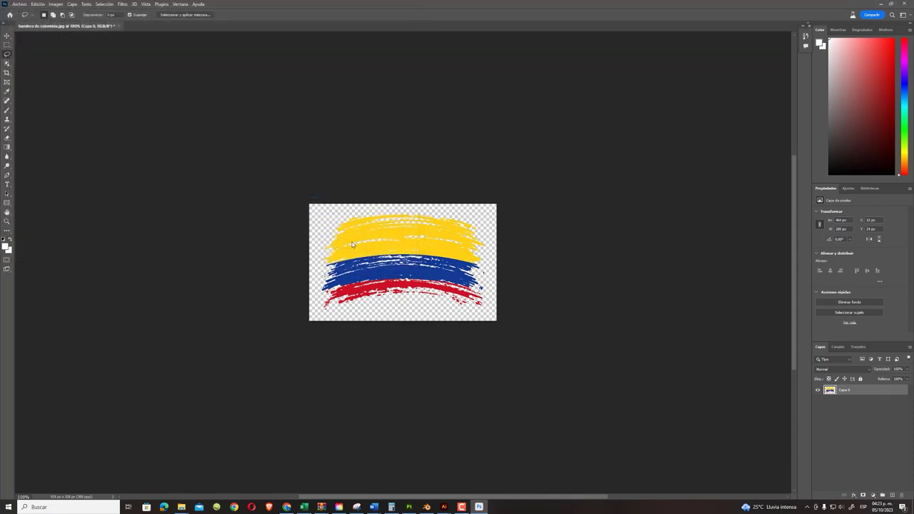
pyautogui.click(97, 229)
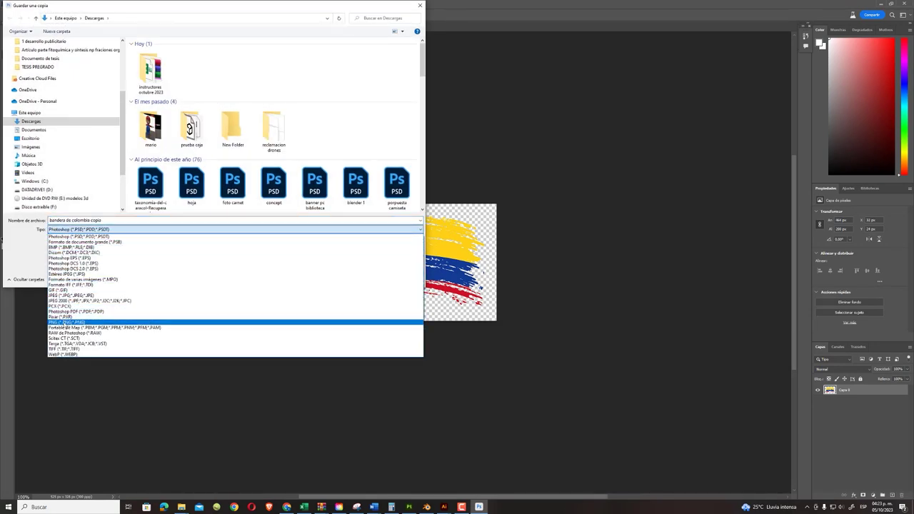
pyautogui.click(68, 322)
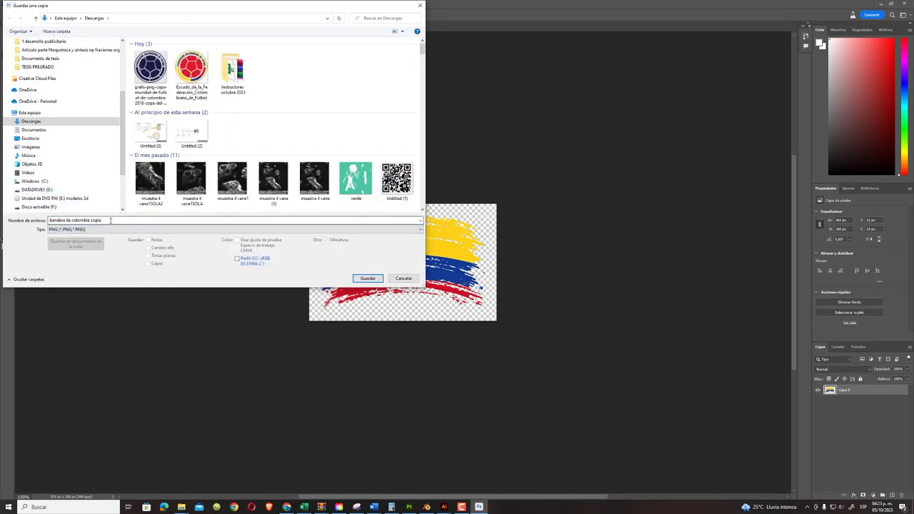
pyautogui.click(111, 221)
pyautogui.click(110, 220)
pyautogui.write('lista')
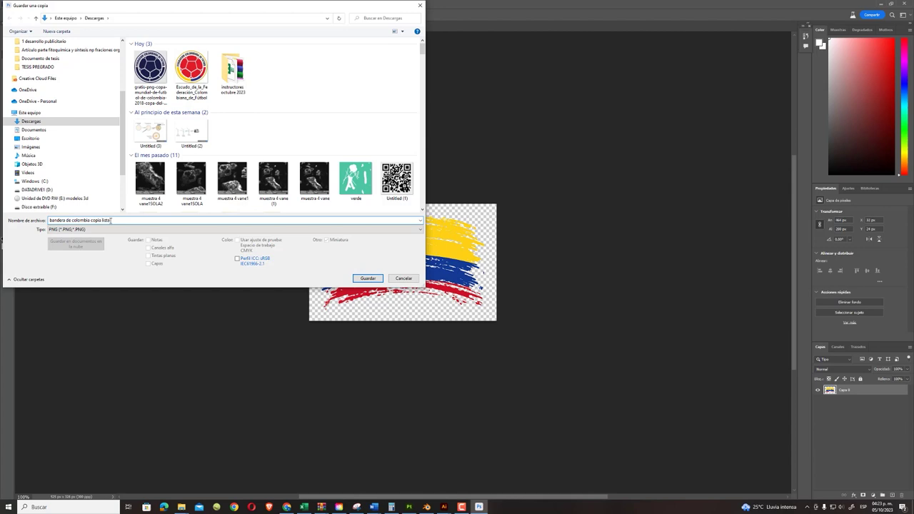
pyautogui.press('Return')
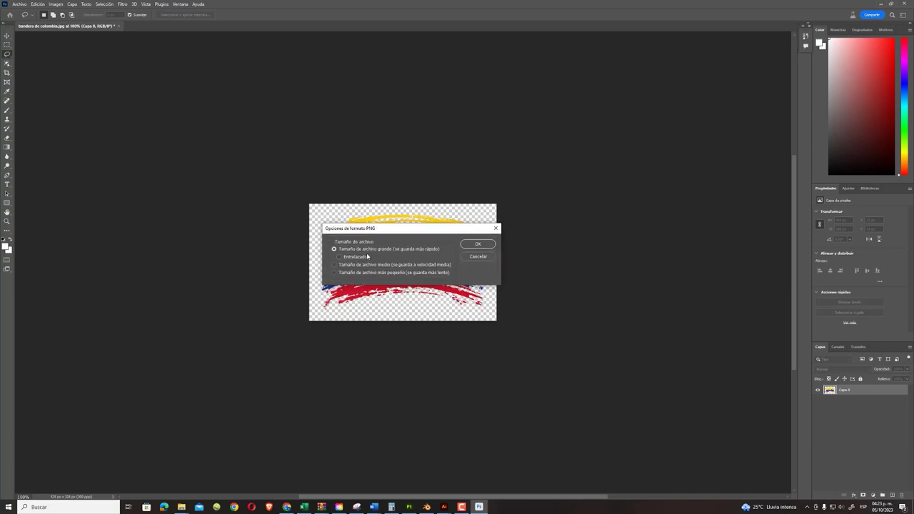
pyautogui.click(476, 244)
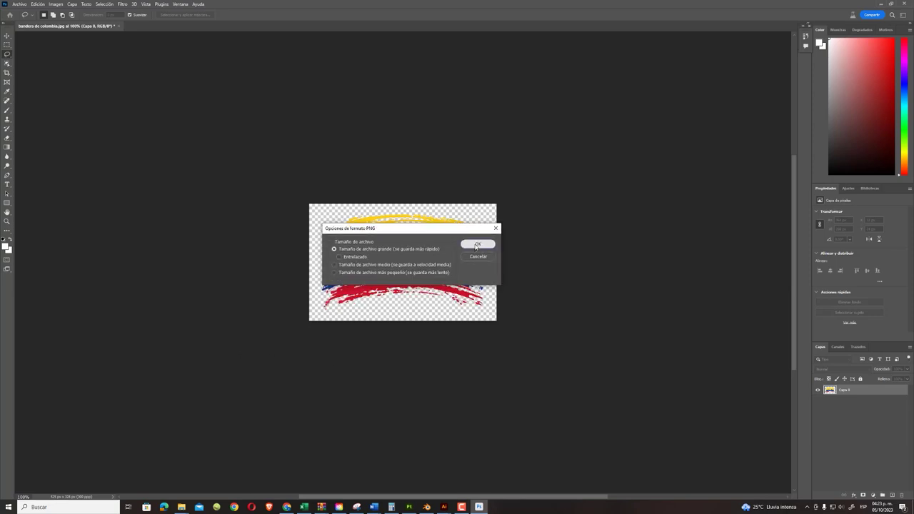
# - Import bandera de colombia copia lista.png as a texture into the current session
pyautogui.click(880, 3)
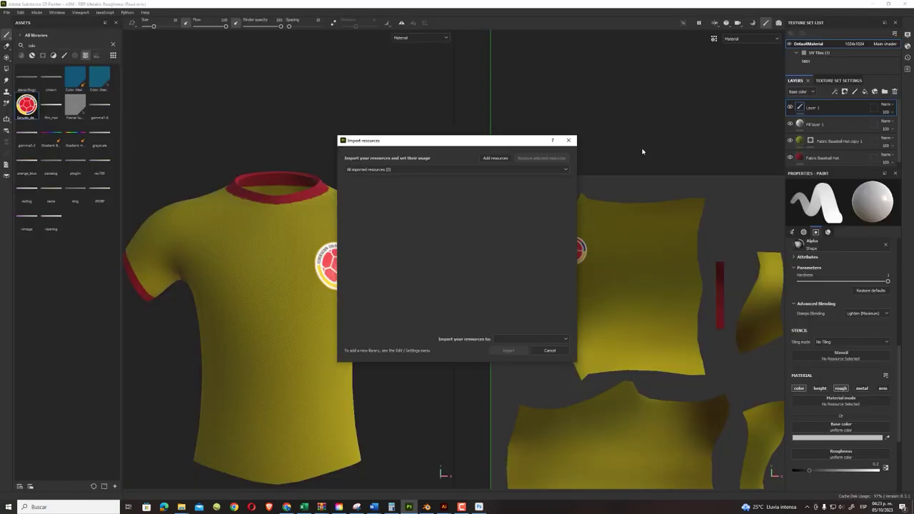
pyautogui.click(499, 159)
pyautogui.click(511, 219)
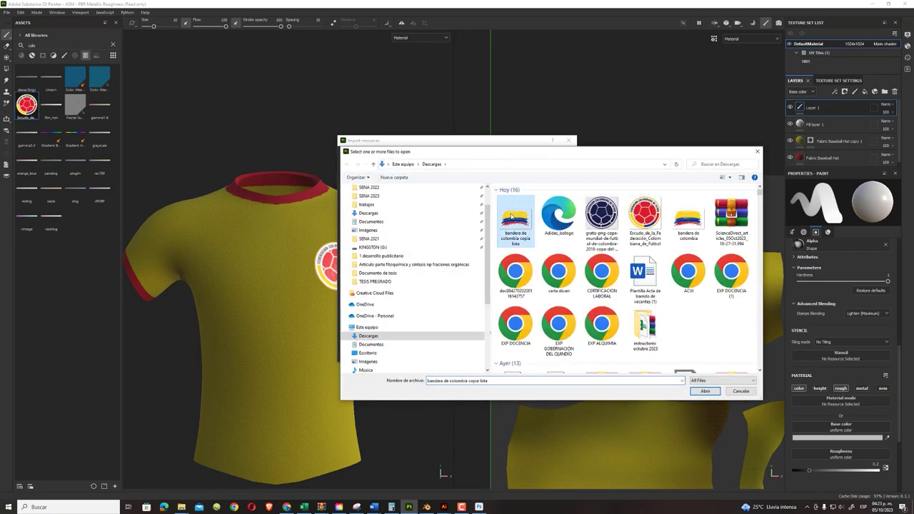
pyautogui.click(708, 393)
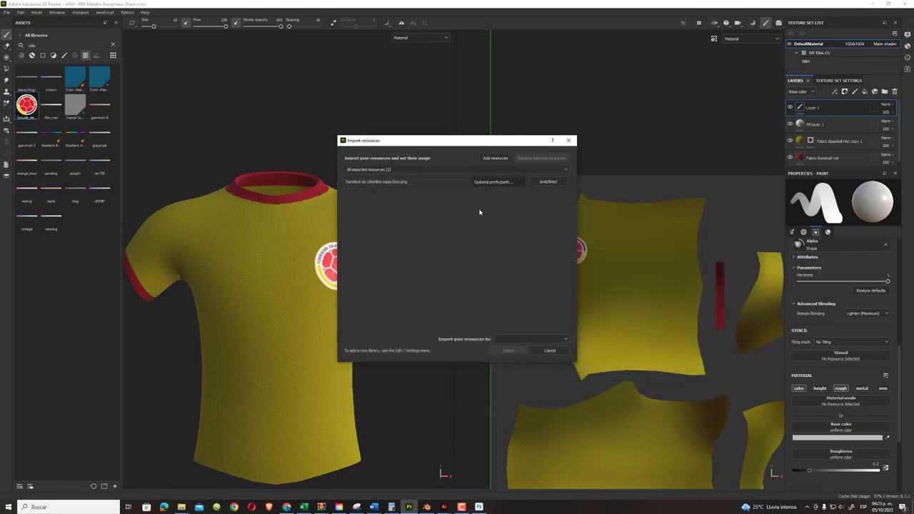
pyautogui.click(538, 340)
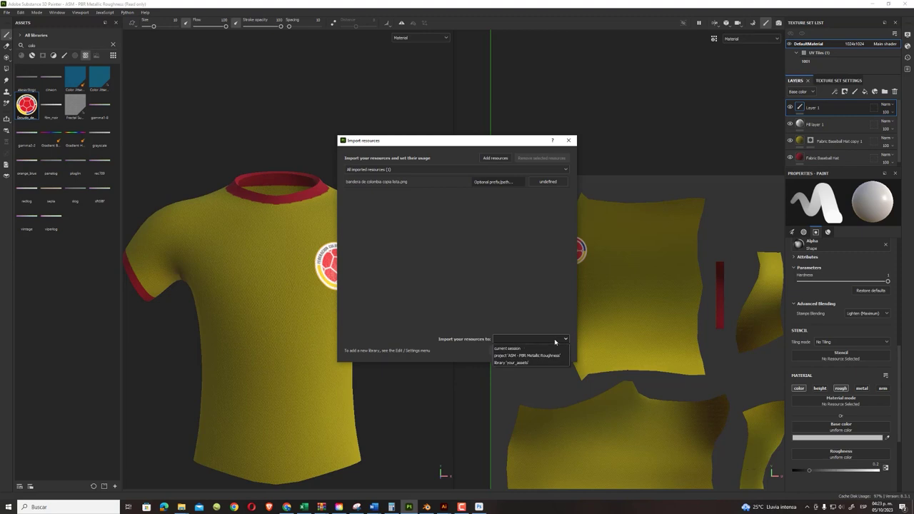
pyautogui.click(532, 349)
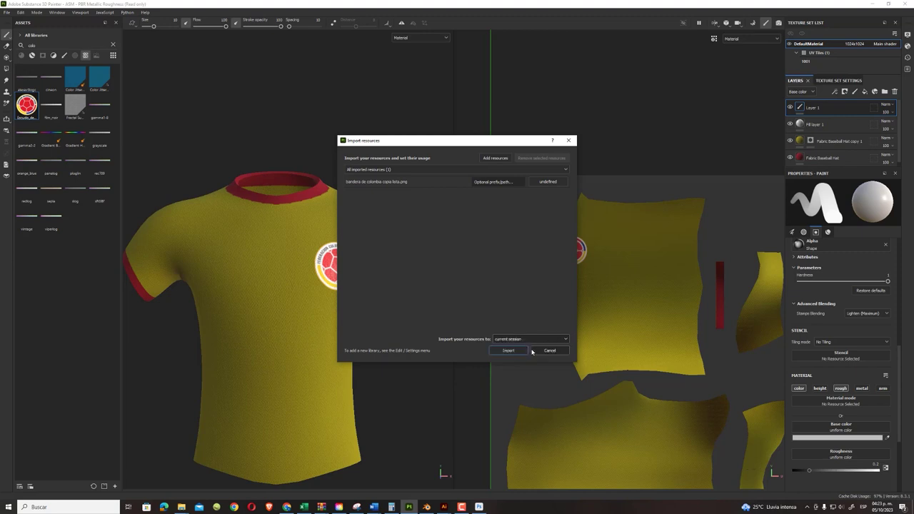
pyautogui.click(546, 183)
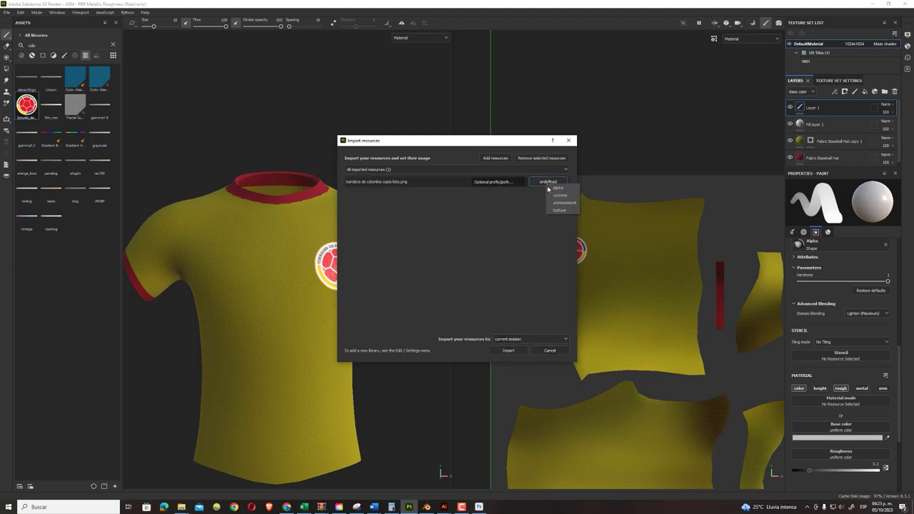
pyautogui.click(558, 210)
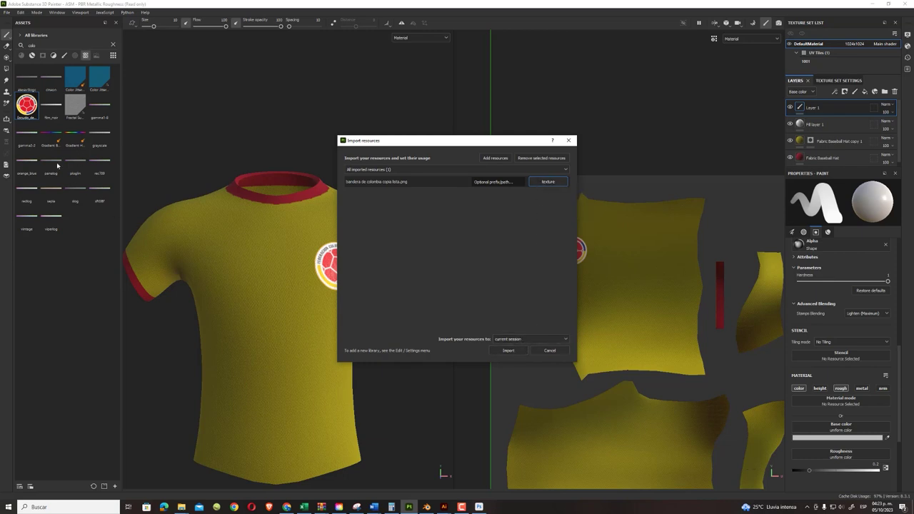
pyautogui.click(508, 350)
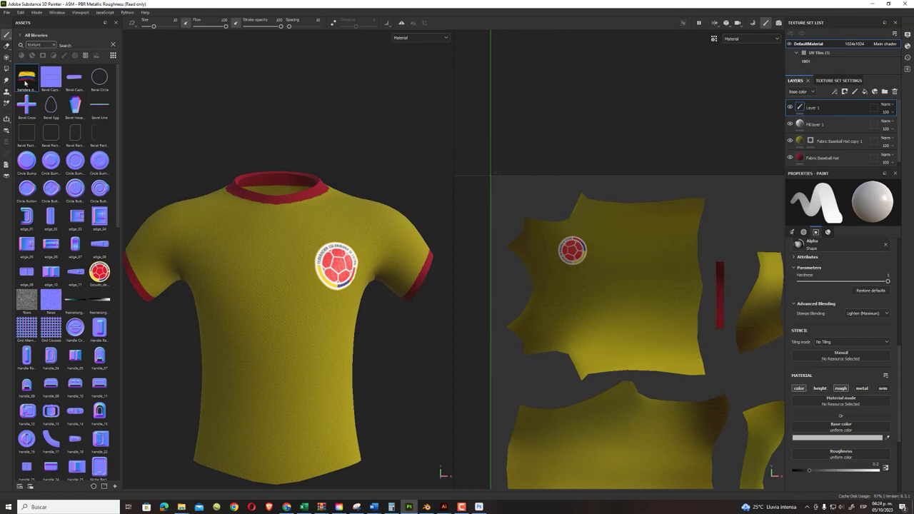
# - Make the flag texture the Projection tool's base colour and move the stencil to the lower left
pyautogui.click(25, 79)
pyautogui.click(7, 57)
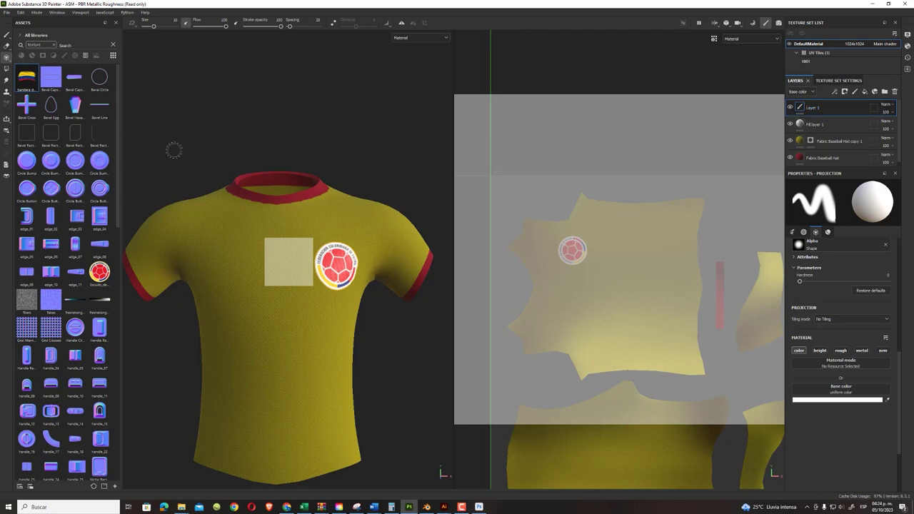
pyautogui.moveTo(27, 79)
pyautogui.mouseDown()
pyautogui.moveTo(645, 281)
pyautogui.moveTo(840, 391)
pyautogui.mouseUp()
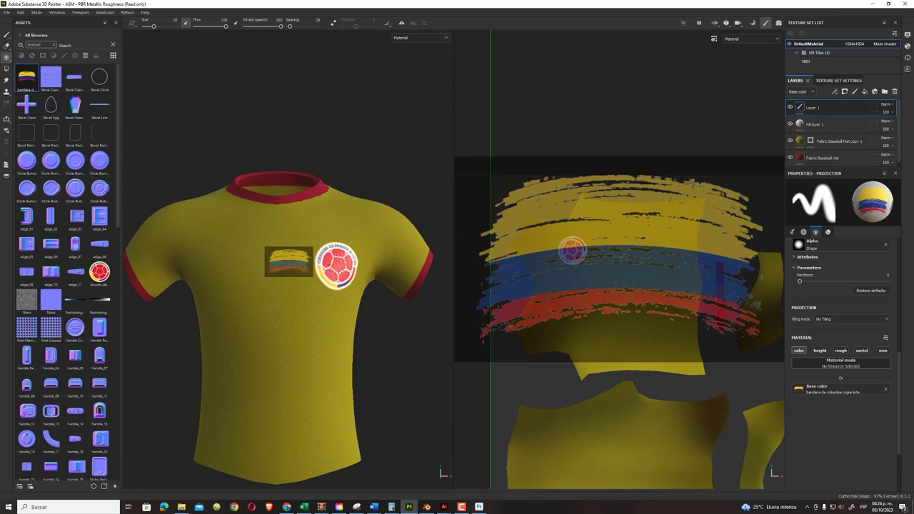
pyautogui.press('s')
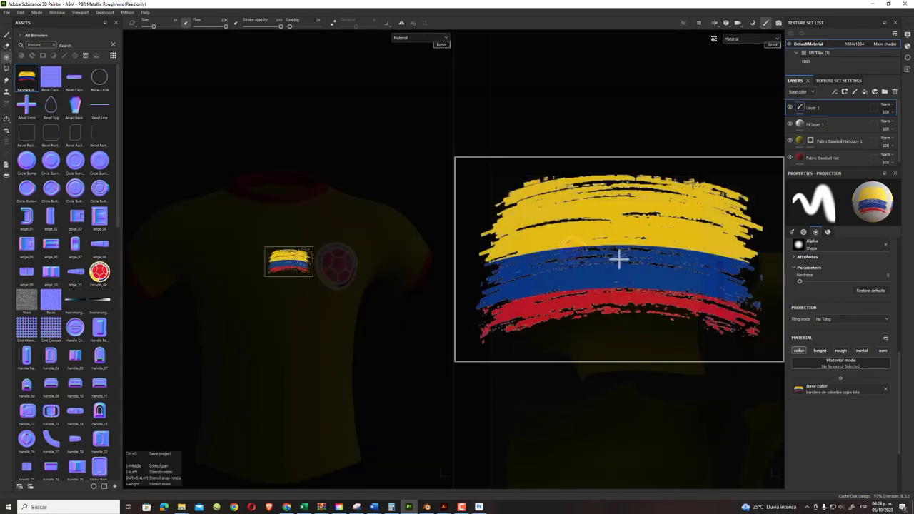
pyautogui.moveTo(297, 257)
pyautogui.mouseDown(button='middle')
pyautogui.moveTo(258, 307)
pyautogui.moveTo(253, 379)
pyautogui.mouseUp(button='middle')
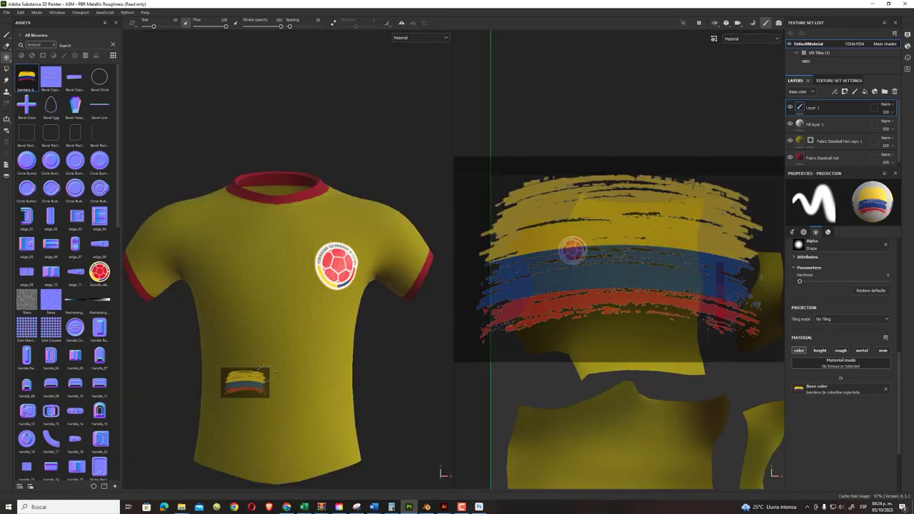
# - Enlarge the flag stencil, tilt it about 30° clockwise, and shift it over the shirt front
pyautogui.press('s')
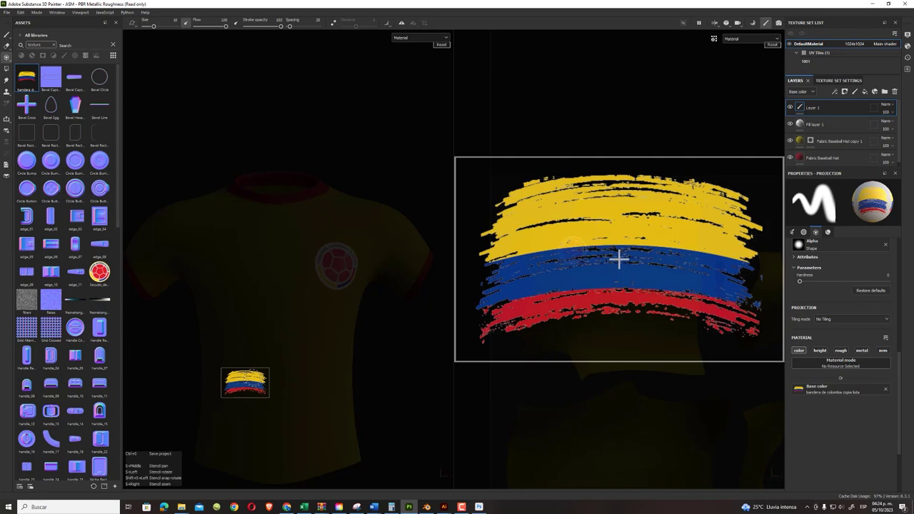
pyautogui.moveTo(254, 378); pyautogui.dragTo(253, 431, button='right')
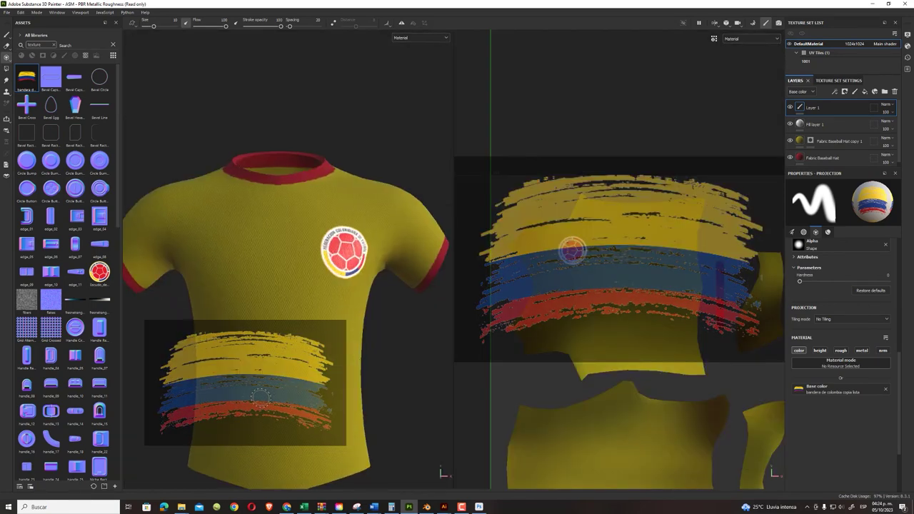
pyautogui.keyDown('alt'); pyautogui.moveTo(245, 383); pyautogui.dragTo(266, 391); pyautogui.keyUp('alt')
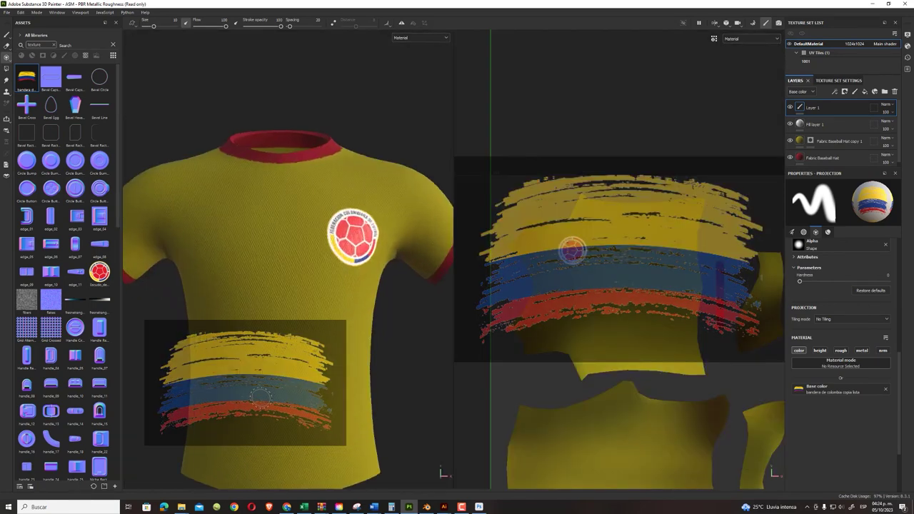
pyautogui.press('s')
pyautogui.moveTo(244, 383); pyautogui.dragTo(245, 382, button='right')
pyautogui.moveTo(300, 359); pyautogui.dragTo(309, 380)
pyautogui.moveTo(309, 380); pyautogui.dragTo(296, 390, button='right')
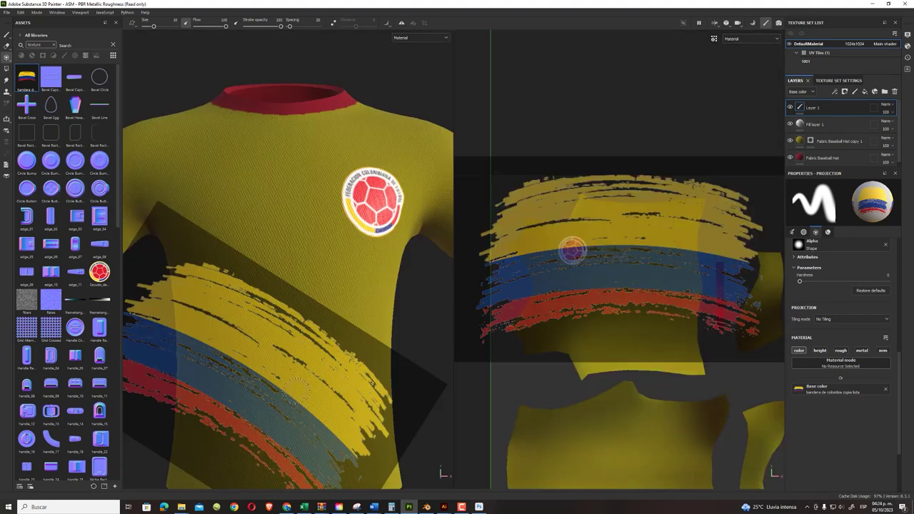
pyautogui.moveTo(296, 389); pyautogui.dragTo(319, 380, button='middle')
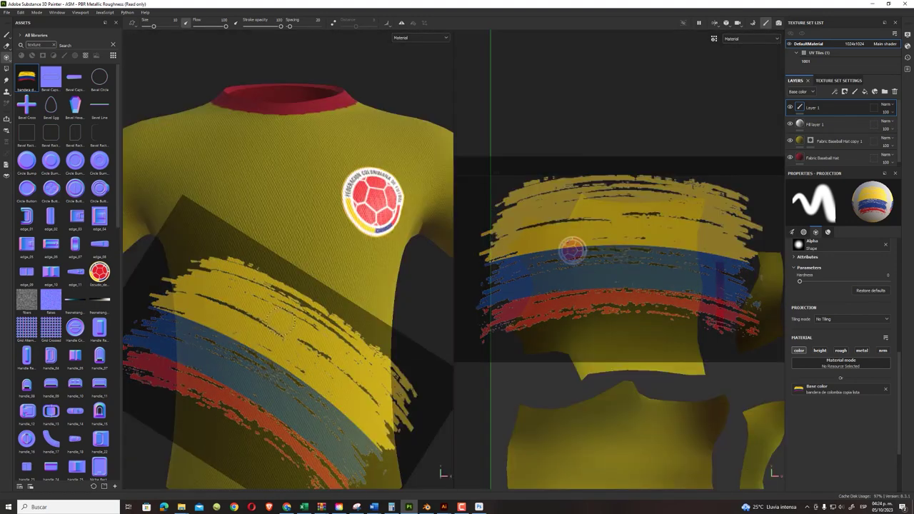
pyautogui.keyDown('alt'); pyautogui.moveTo(277, 318); pyautogui.dragTo(278, 319); pyautogui.keyUp('alt')
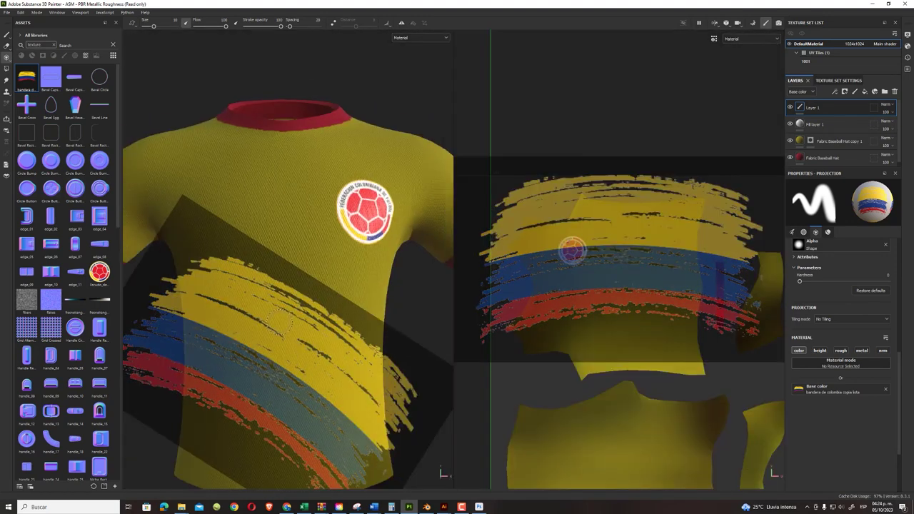
# - Brush the flag's yellow stripe diagonally across the chest
pyautogui.moveTo(180, 280); pyautogui.dragTo(326, 309)
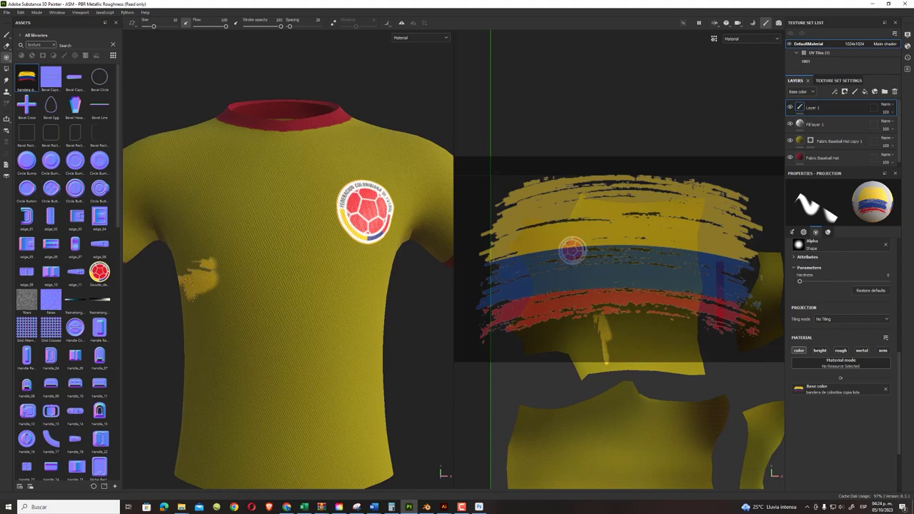
pyautogui.moveTo(187, 280); pyautogui.dragTo(357, 336)
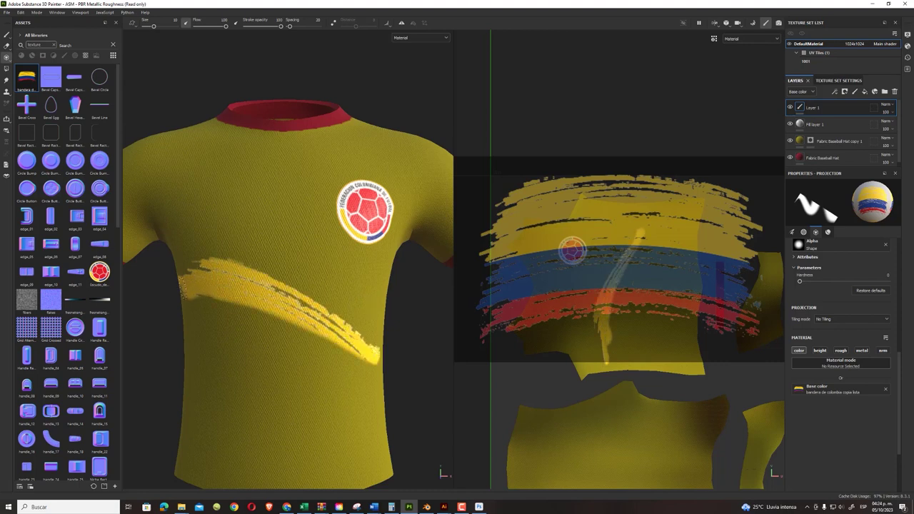
pyautogui.moveTo(183, 286); pyautogui.dragTo(360, 361)
pyautogui.moveTo(322, 336); pyautogui.dragTo(367, 372)
pyautogui.moveTo(236, 329); pyautogui.dragTo(385, 421)
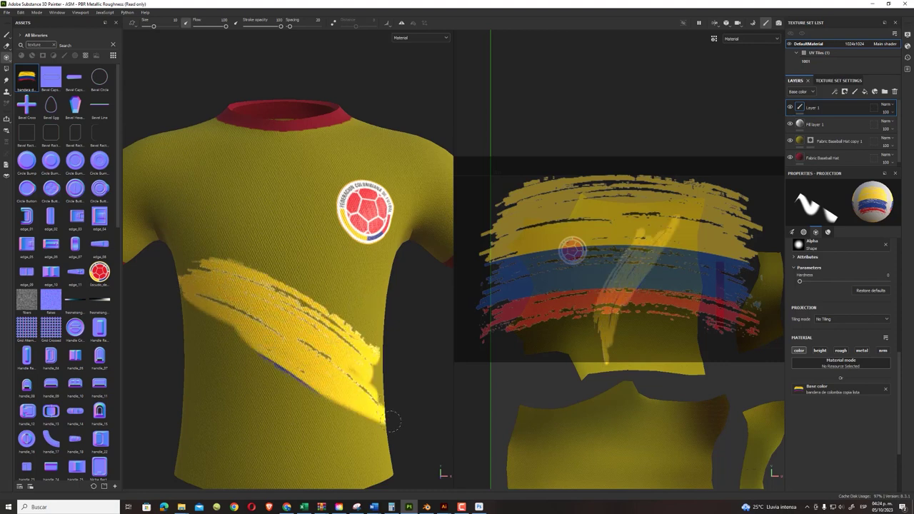
pyautogui.moveTo(233, 327); pyautogui.dragTo(368, 449)
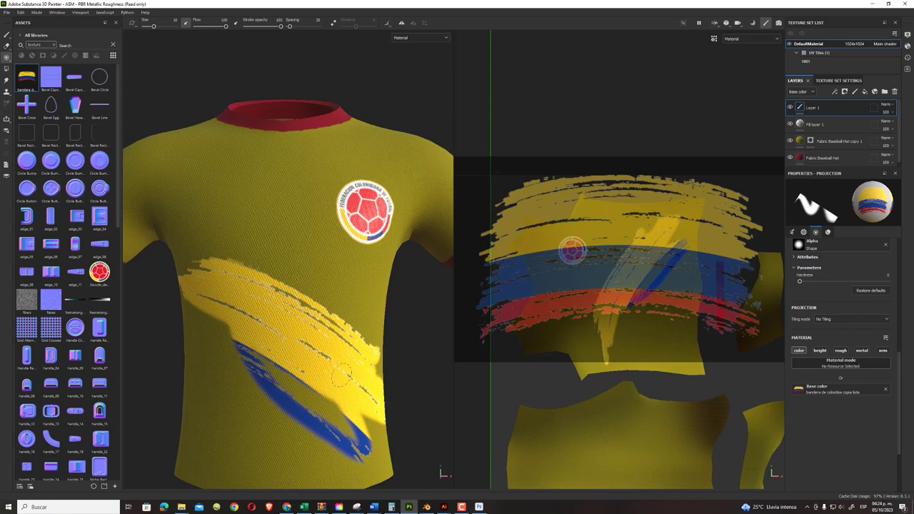
# - Paint the blue and red bands below the yellow, touching up the left and right edges
pyautogui.moveTo(341, 375); pyautogui.dragTo(368, 446)
pyautogui.moveTo(294, 377); pyautogui.dragTo(360, 444)
pyautogui.moveTo(214, 330); pyautogui.dragTo(345, 460)
pyautogui.moveTo(273, 371)
pyautogui.mouseDown()
pyautogui.moveTo(365, 462)
pyautogui.moveTo(189, 344)
pyautogui.mouseUp()
pyautogui.moveTo(349, 486); pyautogui.dragTo(187, 327)
pyautogui.moveTo(315, 457); pyautogui.dragTo(190, 350)
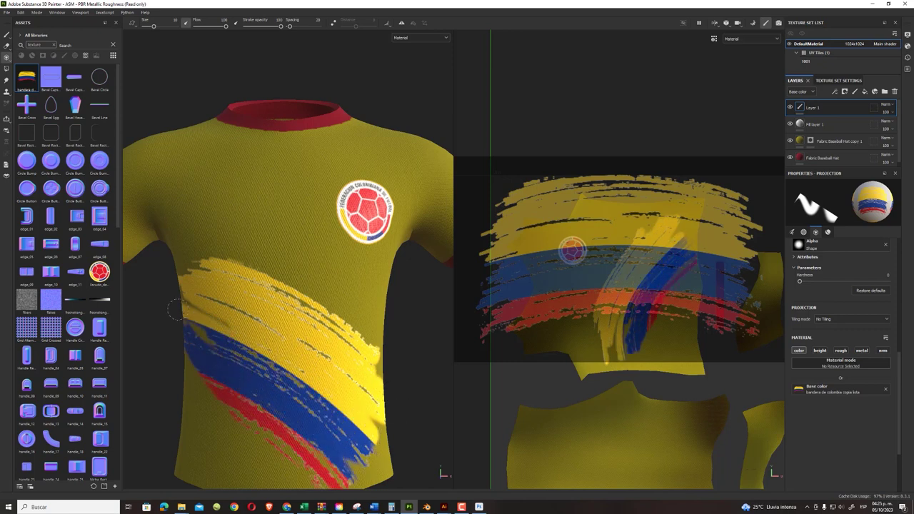
pyautogui.moveTo(175, 309); pyautogui.dragTo(215, 325)
pyautogui.moveTo(156, 285); pyautogui.dragTo(206, 392)
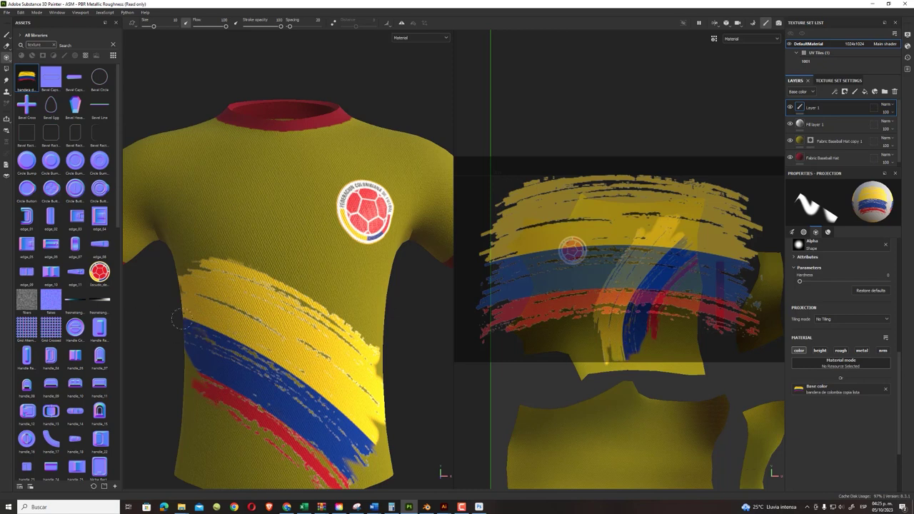
pyautogui.click(190, 360)
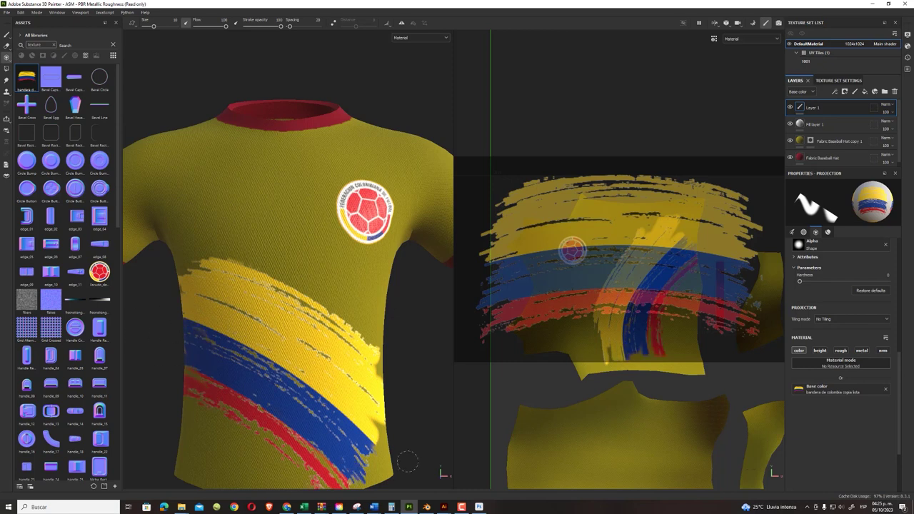
pyautogui.moveTo(382, 451); pyautogui.dragTo(375, 431)
pyautogui.moveTo(378, 377); pyautogui.dragTo(368, 359)
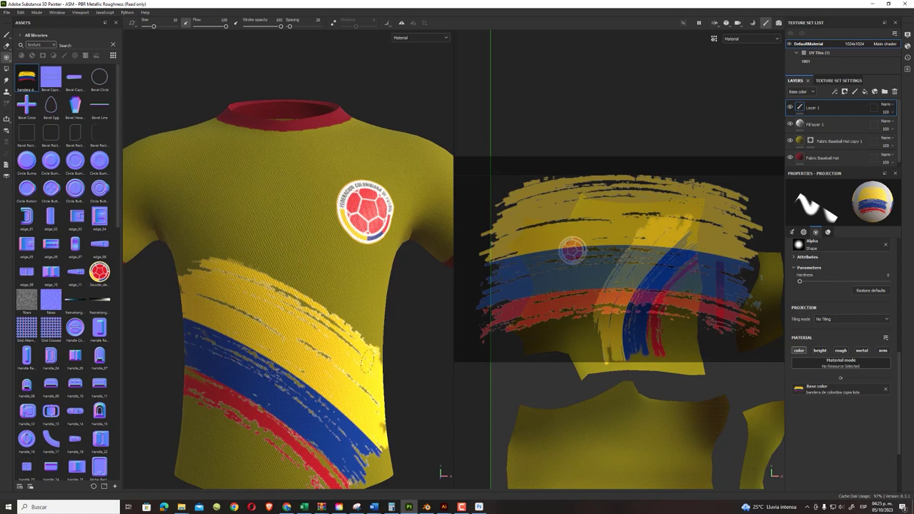
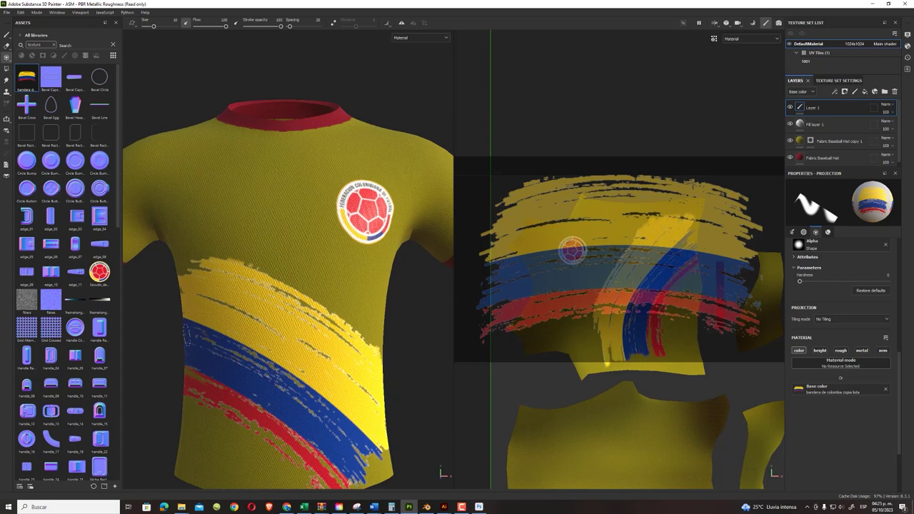
# - Enlarge the Colombian flag projection and bring the shirt's left shoulder into view
pyautogui.moveTo(186, 357); pyautogui.dragTo(239, 336, button='right')
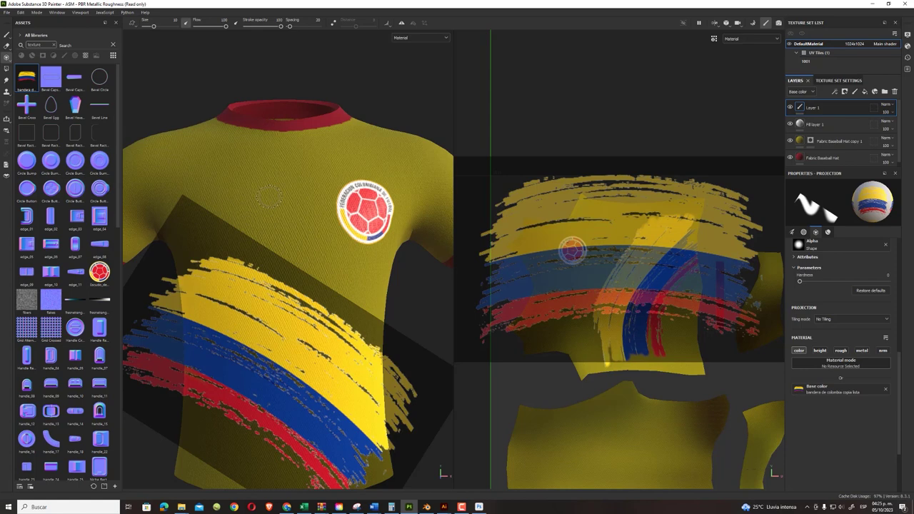
pyautogui.moveTo(295, 190)
pyautogui.keyDown('alt'); pyautogui.mouseDown()
pyautogui.moveTo(319, 218)
pyautogui.moveTo(369, 210)
pyautogui.moveTo(301, 233)
pyautogui.mouseUp(); pyautogui.keyUp('alt')
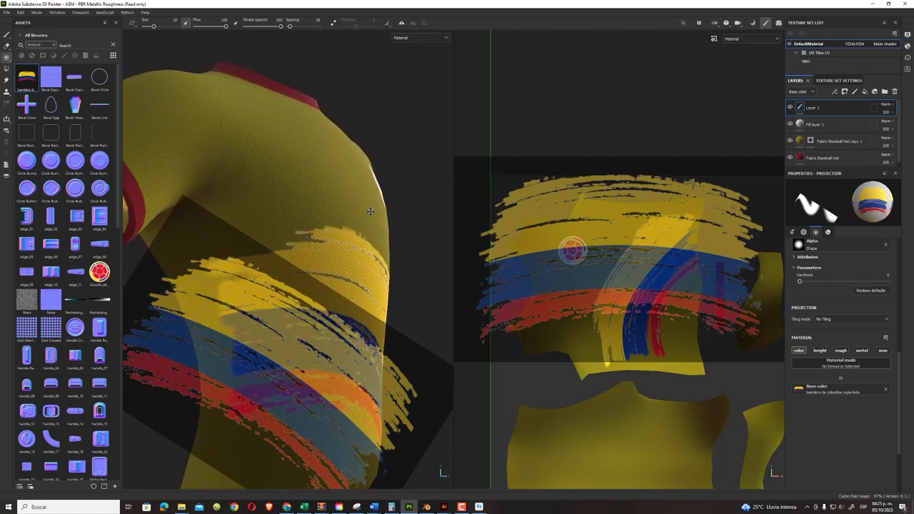
pyautogui.moveTo(318, 309)
pyautogui.keyDown('alt'); pyautogui.mouseDown()
pyautogui.moveTo(333, 283)
pyautogui.moveTo(286, 326)
pyautogui.moveTo(278, 308)
pyautogui.mouseUp(); pyautogui.keyUp('alt')
# - Move the flag stencil lower in the 2D UV view
pyautogui.press('s')
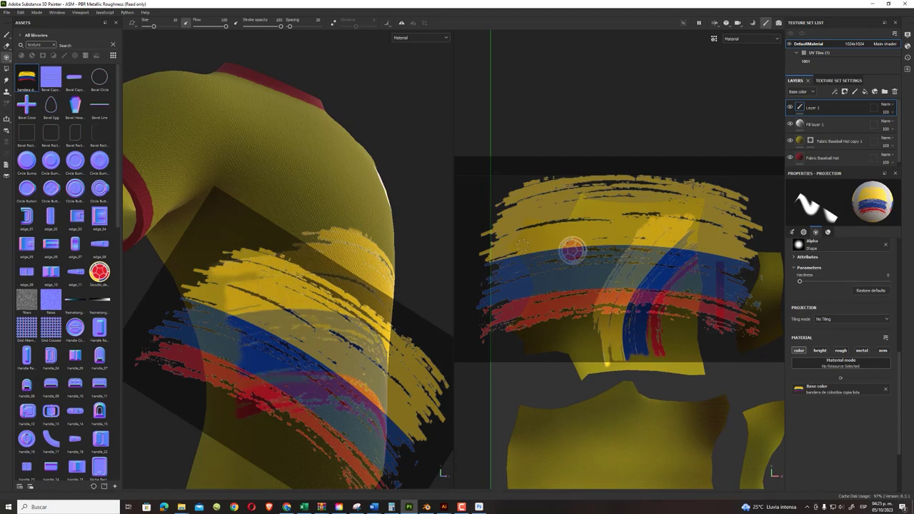
pyautogui.scroll(-2, 572, 250)
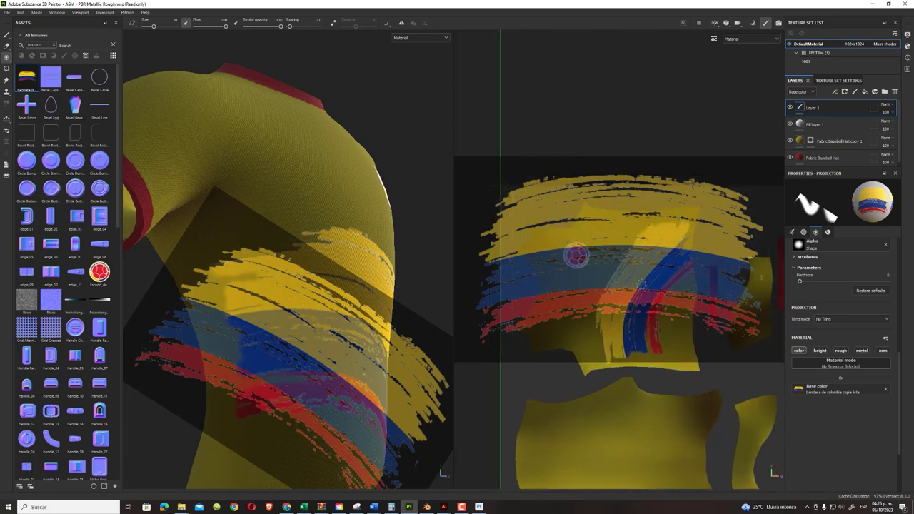
pyautogui.scroll(-2, 577, 255)
pyautogui.scroll(3, 572, 254)
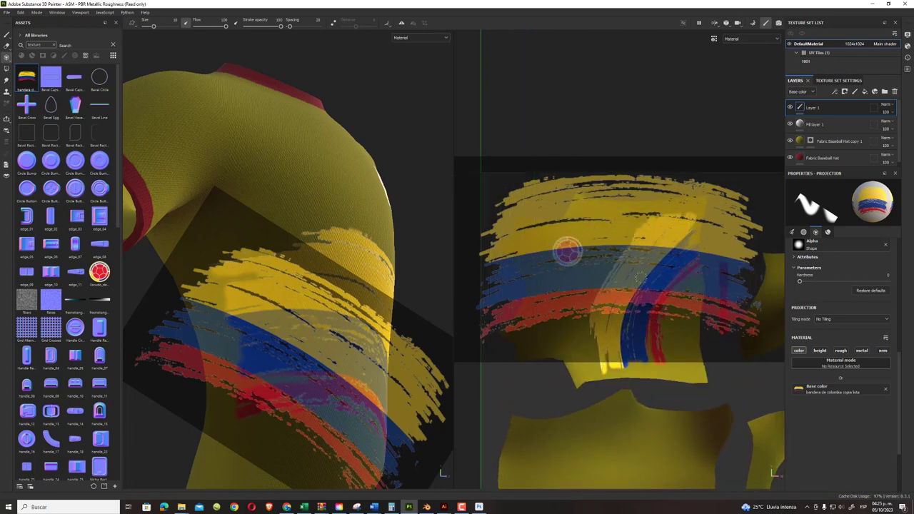
pyautogui.press('s')
pyautogui.moveTo(567, 251); pyautogui.dragTo(568, 280, button='middle')
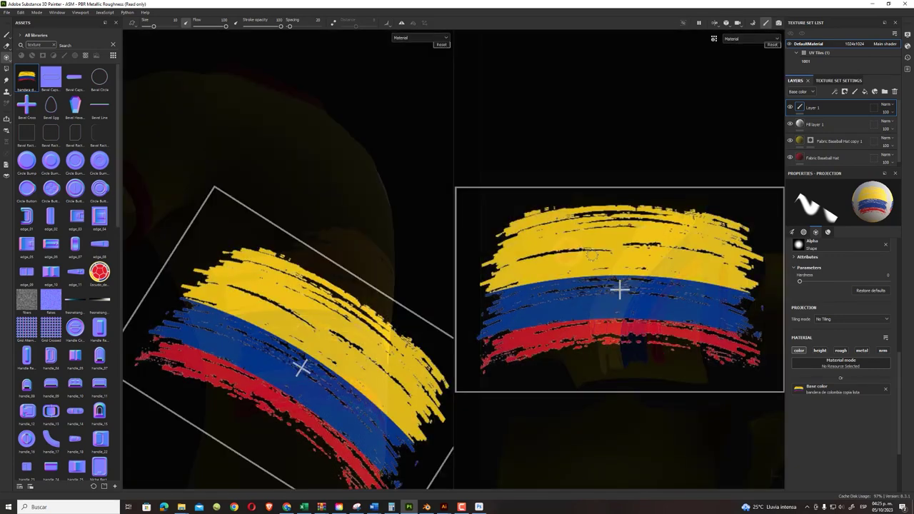
# - Resize the flag stencil and paint the flag onto the sleeve's left edge
pyautogui.moveTo(591, 253); pyautogui.dragTo(583, 231, button='right')
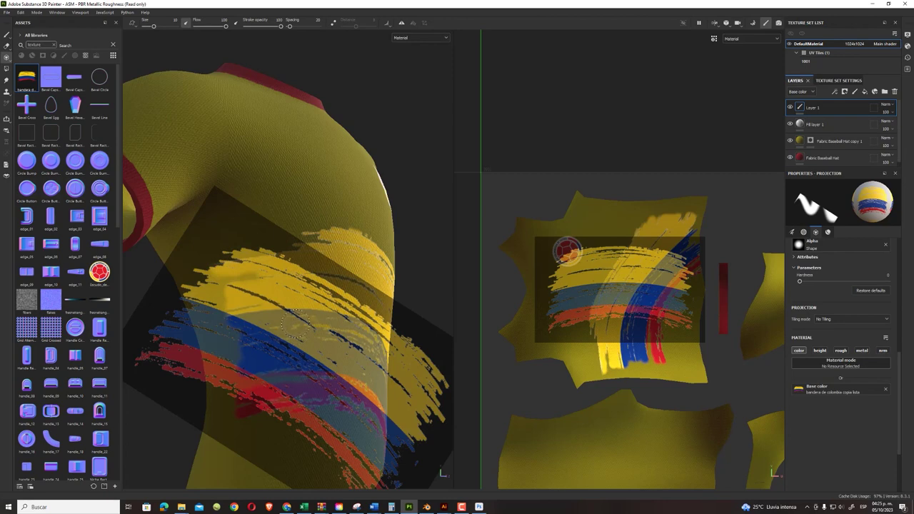
pyautogui.scroll(-3, 548, 314)
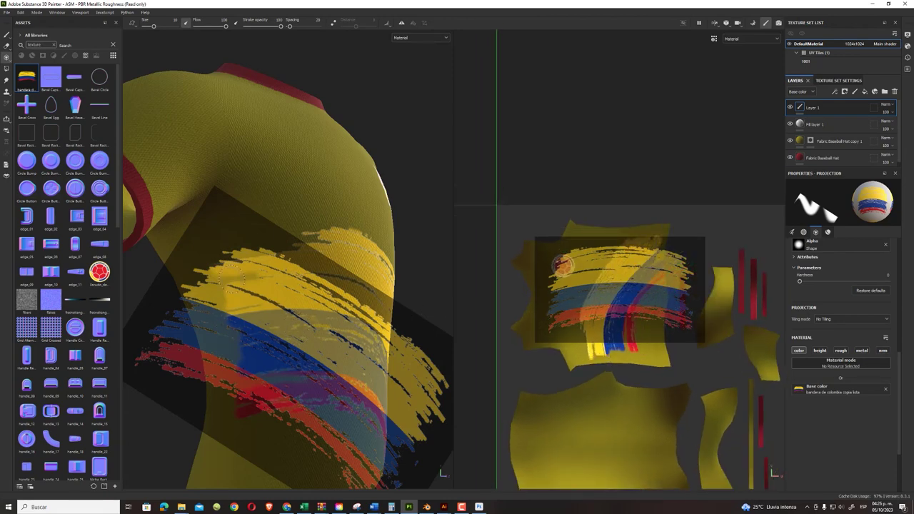
pyautogui.press('s')
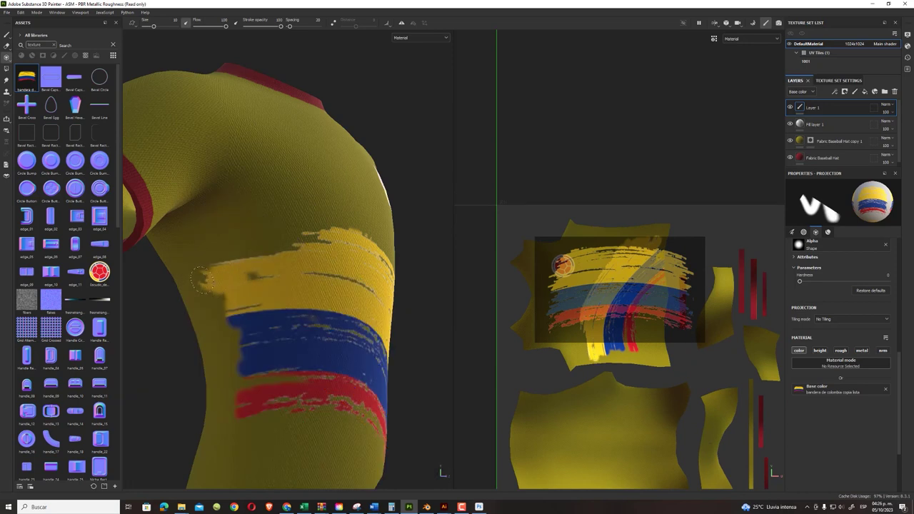
pyautogui.moveTo(199, 284); pyautogui.dragTo(257, 303)
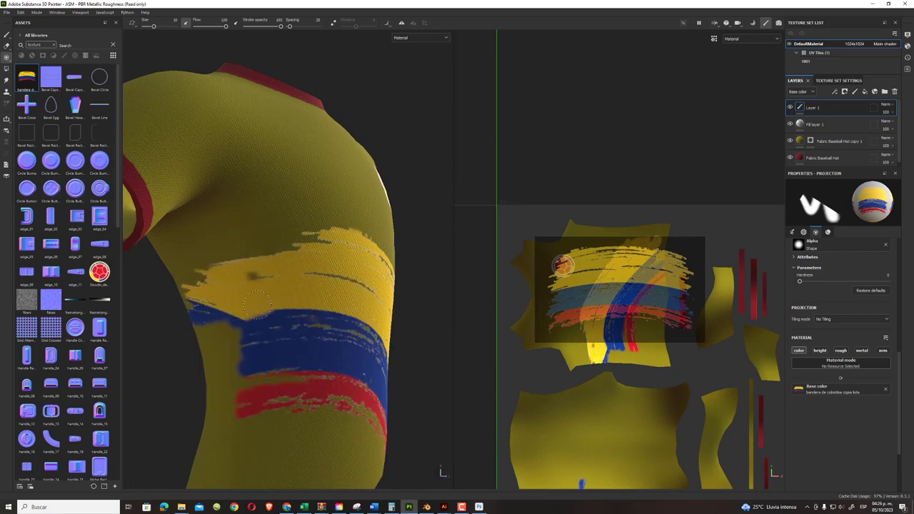
# - Rotate the flag stencil 90°, shrink it slightly and move it onto the lower UV island
pyautogui.press('s')
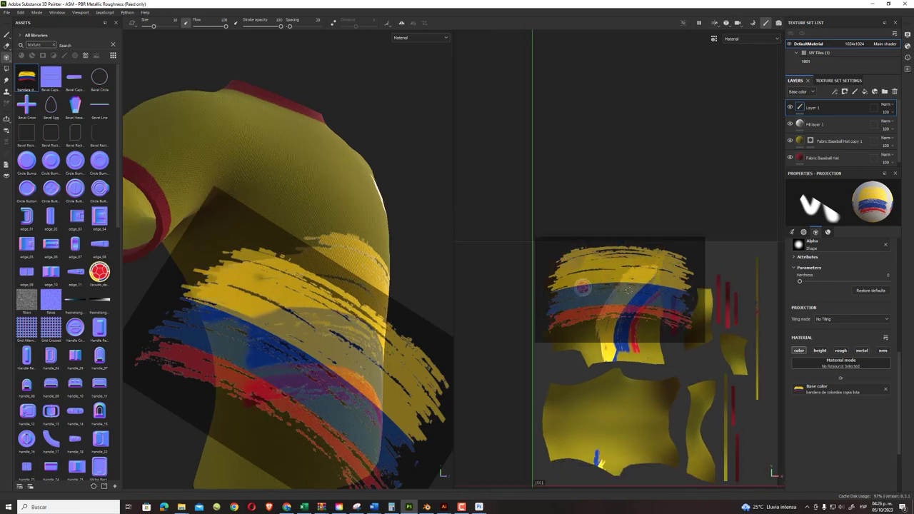
pyautogui.scroll(2, 583, 287)
pyautogui.scroll(2, 552, 286)
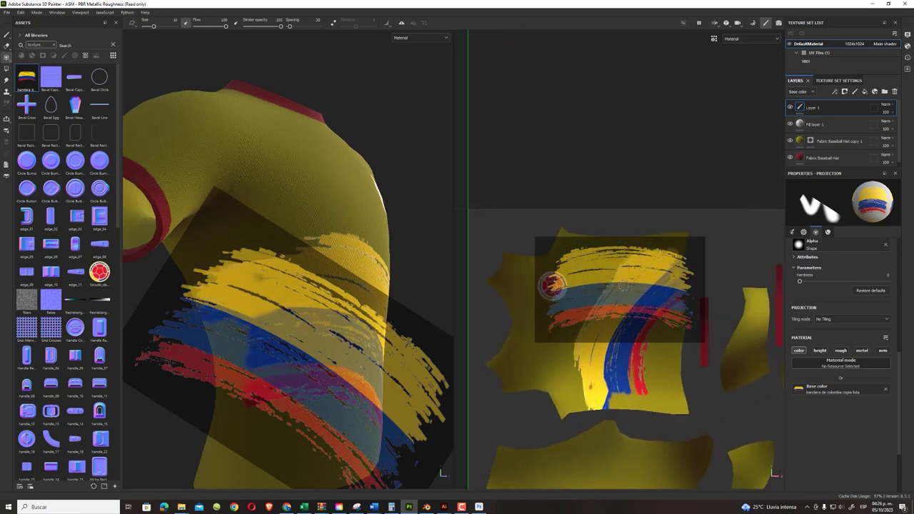
pyautogui.moveTo(552, 286); pyautogui.dragTo(544, 150, button='middle')
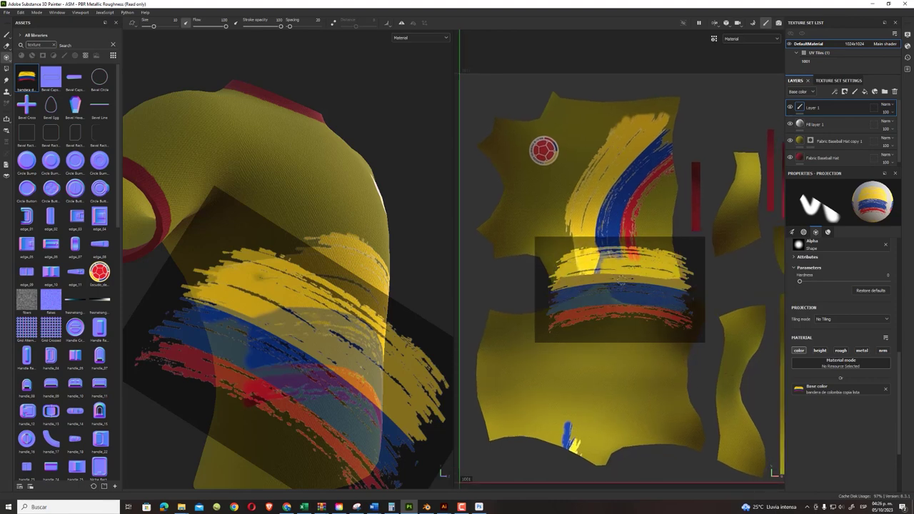
pyautogui.press('s')
pyautogui.moveTo(620, 284)
pyautogui.mouseDown()
pyautogui.moveTo(633, 412)
pyautogui.moveTo(635, 362)
pyautogui.mouseUp()
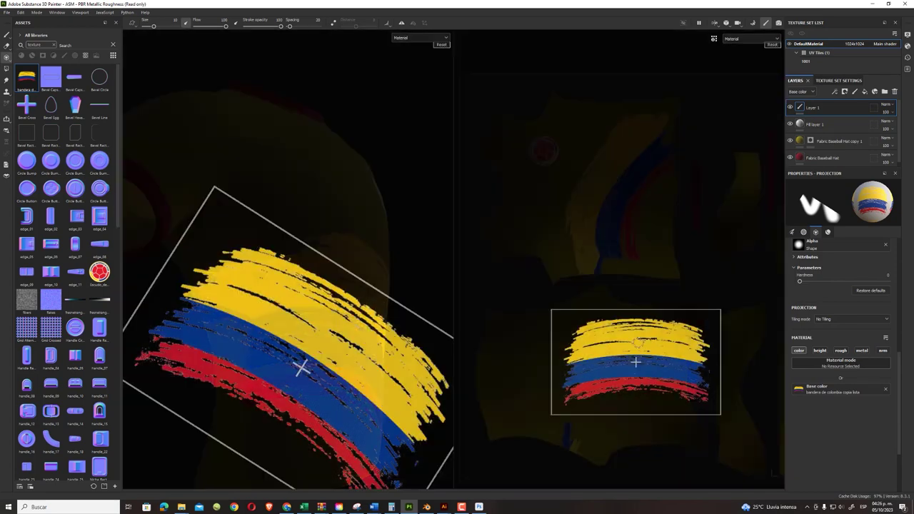
pyautogui.moveTo(637, 343); pyautogui.dragTo(644, 341, button='right')
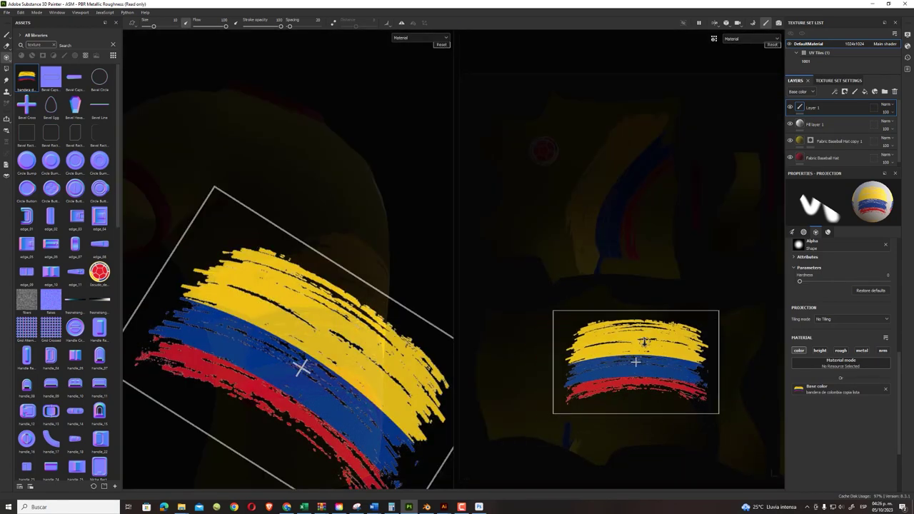
pyautogui.moveTo(644, 343)
pyautogui.mouseDown()
pyautogui.moveTo(652, 372)
pyautogui.moveTo(616, 341)
pyautogui.mouseUp()
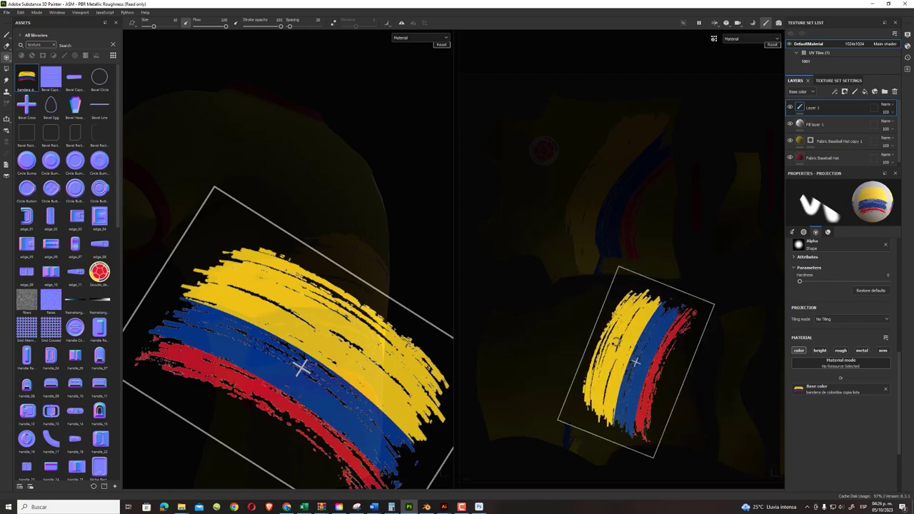
pyautogui.moveTo(629, 322)
pyautogui.mouseDown()
pyautogui.moveTo(603, 424)
pyautogui.moveTo(556, 454)
pyautogui.moveTo(566, 453)
pyautogui.mouseUp()
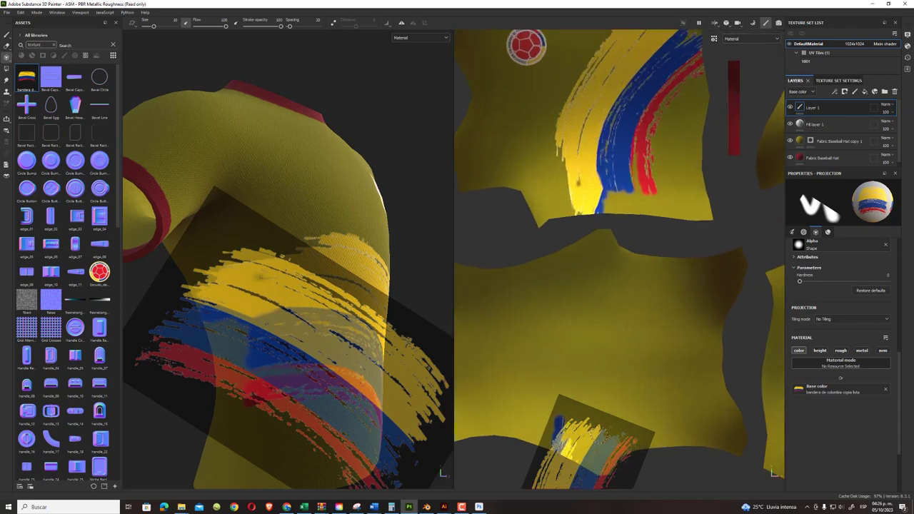
# - Paint the yellow, blue and red flag bands onto the lower UV island
pyautogui.moveTo(597, 440); pyautogui.dragTo(602, 417)
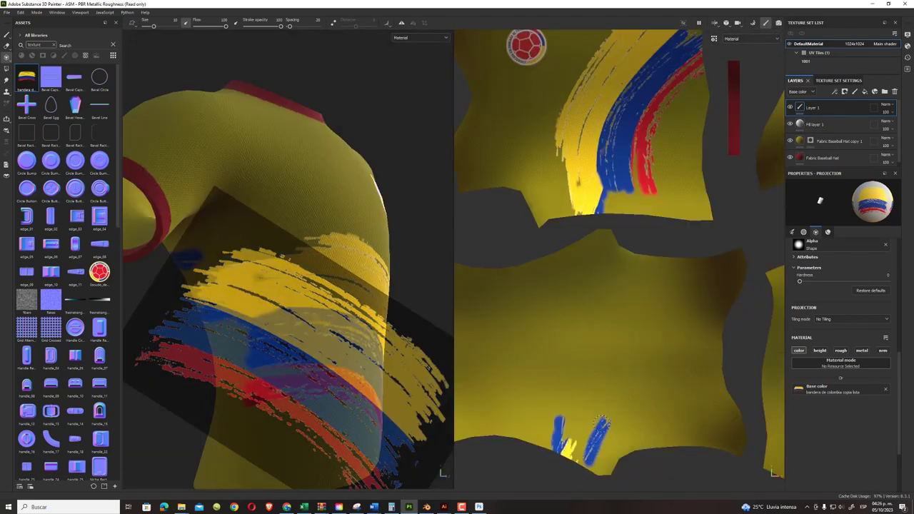
pyautogui.moveTo(601, 420); pyautogui.dragTo(547, 454)
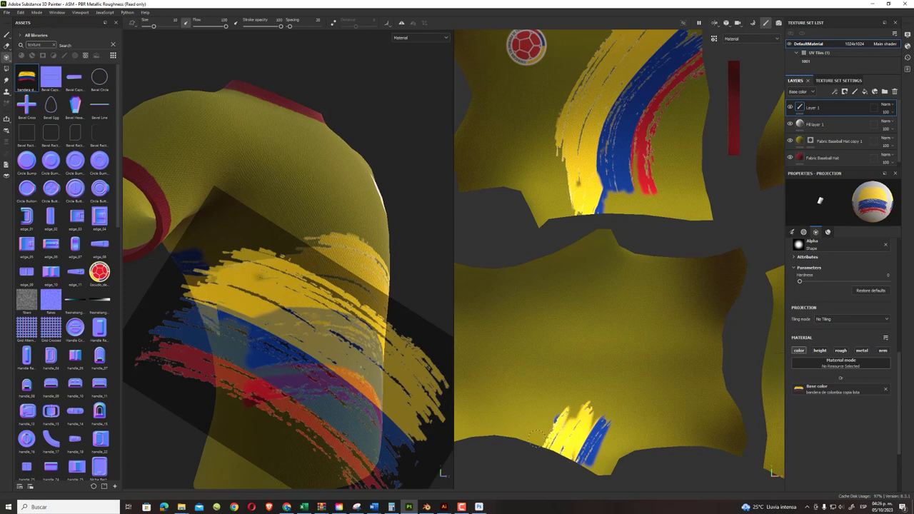
pyautogui.moveTo(542, 434); pyautogui.dragTo(586, 416)
pyautogui.moveTo(573, 472); pyautogui.dragTo(633, 422)
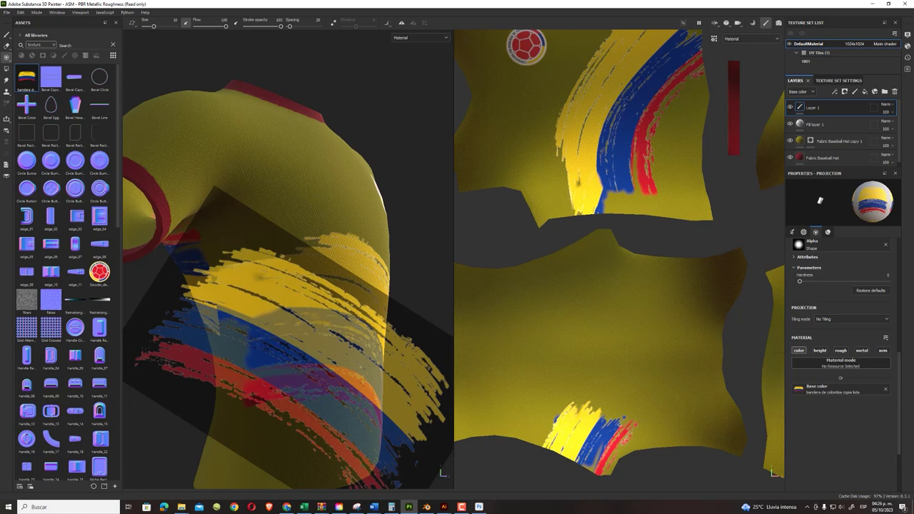
pyautogui.moveTo(597, 450); pyautogui.dragTo(590, 468)
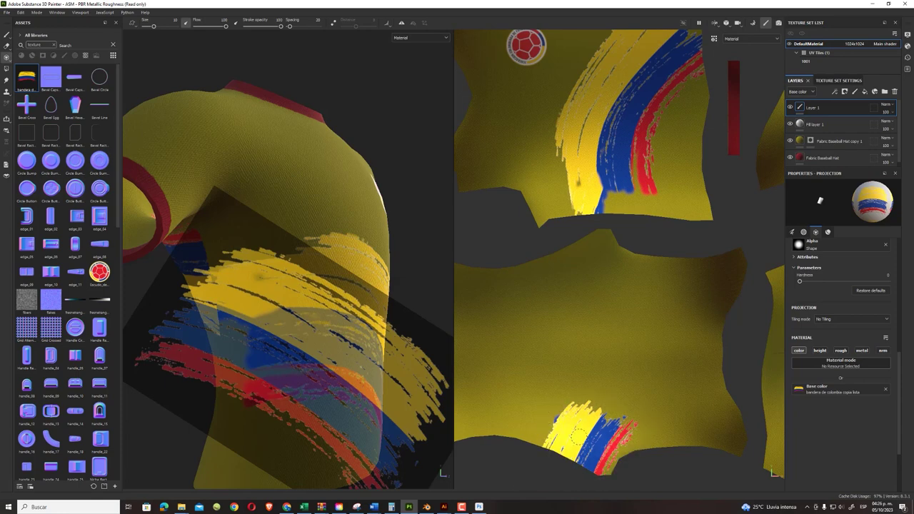
# - Orbit the shirt to inspect the painted sleeve
pyautogui.keyDown('alt'); pyautogui.moveTo(335, 300); pyautogui.dragTo(306, 270); pyautogui.keyUp('alt')
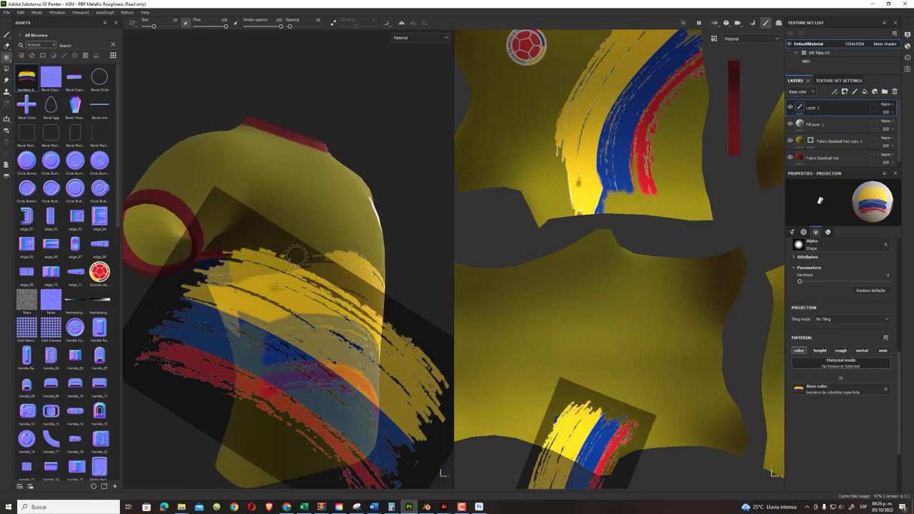
pyautogui.keyDown('alt'); pyautogui.moveTo(307, 213); pyautogui.dragTo(346, 78); pyautogui.keyUp('alt')
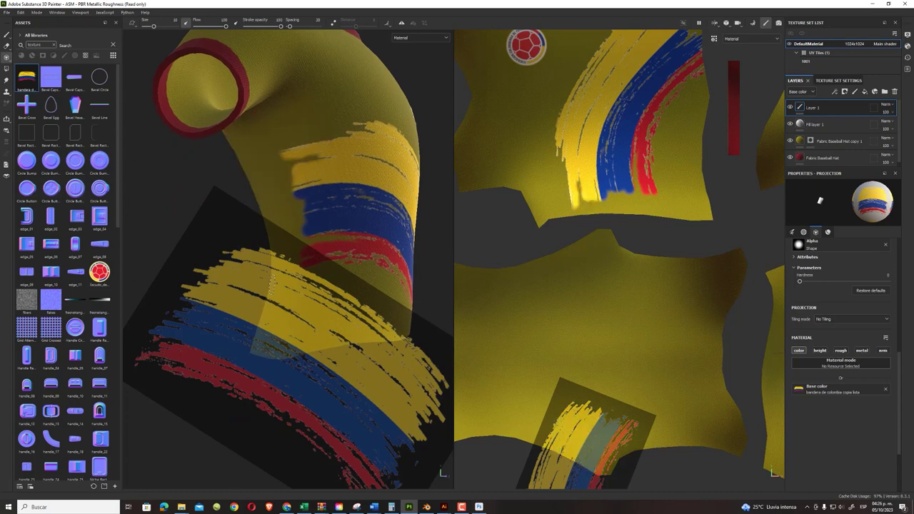
pyautogui.moveTo(308, 191)
pyautogui.keyDown('alt'); pyautogui.mouseDown()
pyautogui.moveTo(265, 307)
pyautogui.moveTo(206, 388)
pyautogui.moveTo(215, 368)
pyautogui.moveTo(249, 346)
pyautogui.mouseUp(); pyautogui.keyUp('alt')
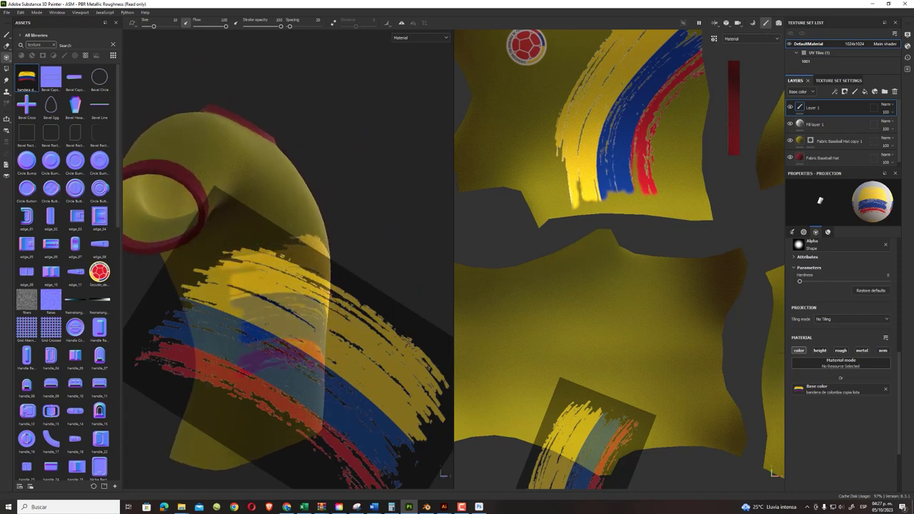
# - Turn the flag stencil nearly horizontal, shrink it and rotate it about 14° counterclockwise
pyautogui.press('s')
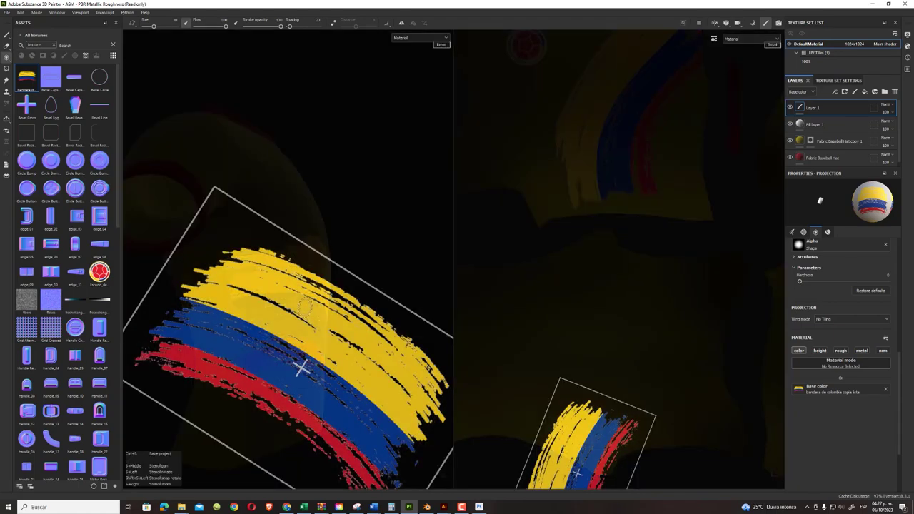
pyautogui.moveTo(306, 307)
pyautogui.mouseDown()
pyautogui.moveTo(226, 357)
pyautogui.moveTo(232, 341)
pyautogui.mouseUp()
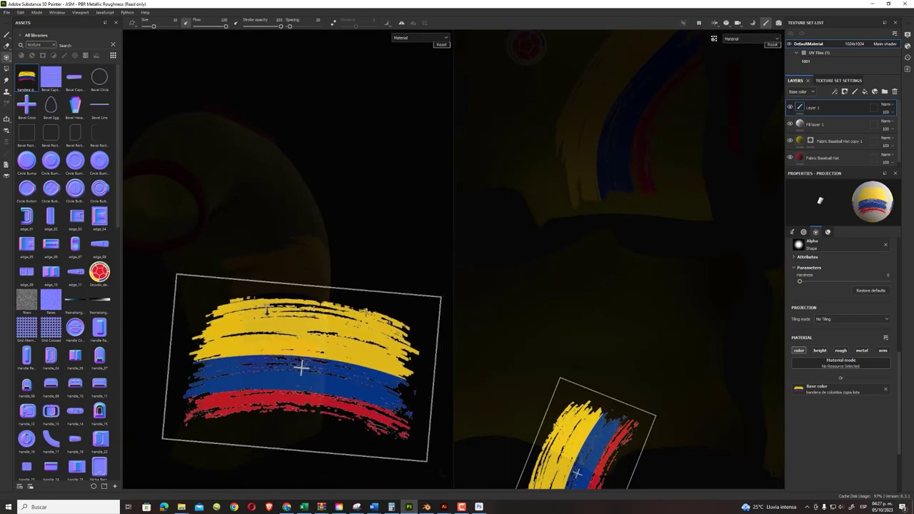
pyautogui.moveTo(232, 341); pyautogui.dragTo(267, 310, button='right')
pyautogui.moveTo(267, 310); pyautogui.dragTo(246, 289, button='middle')
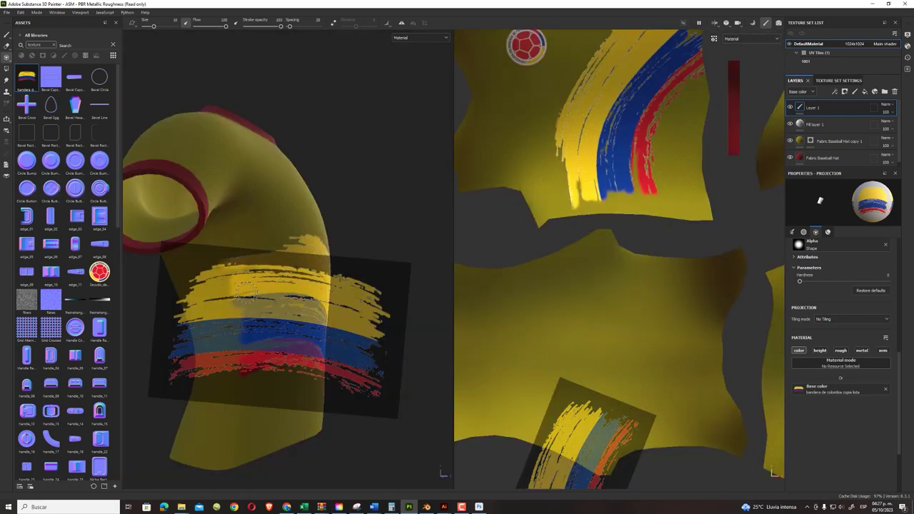
pyautogui.press('s')
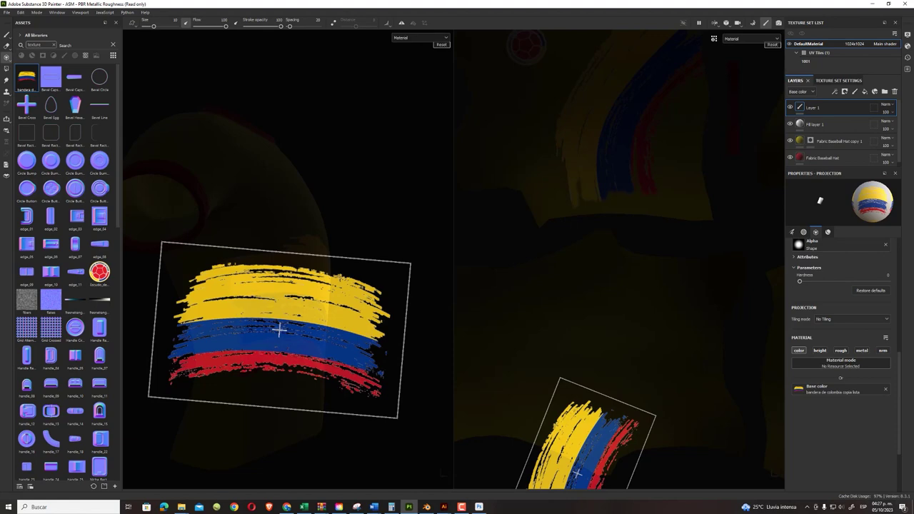
pyautogui.moveTo(272, 295); pyautogui.dragTo(264, 297)
pyautogui.moveTo(263, 296); pyautogui.dragTo(263, 291, button='middle')
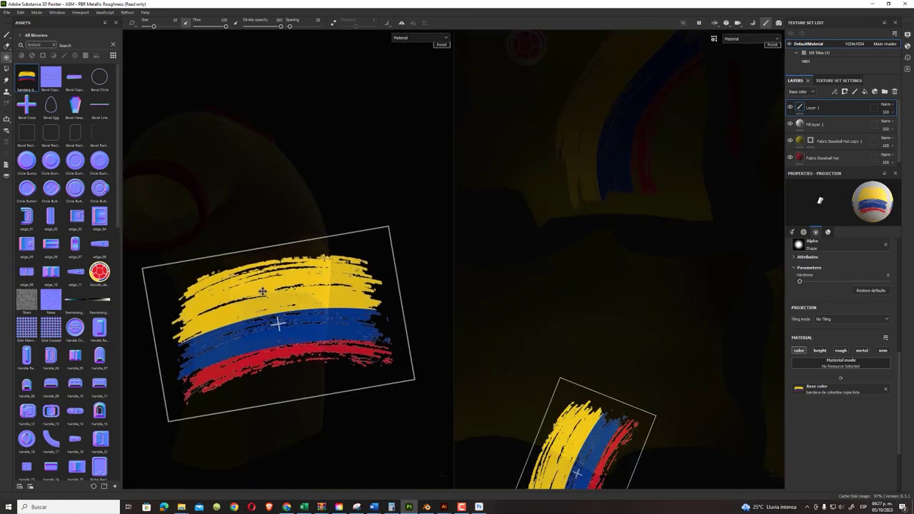
pyautogui.press('s')
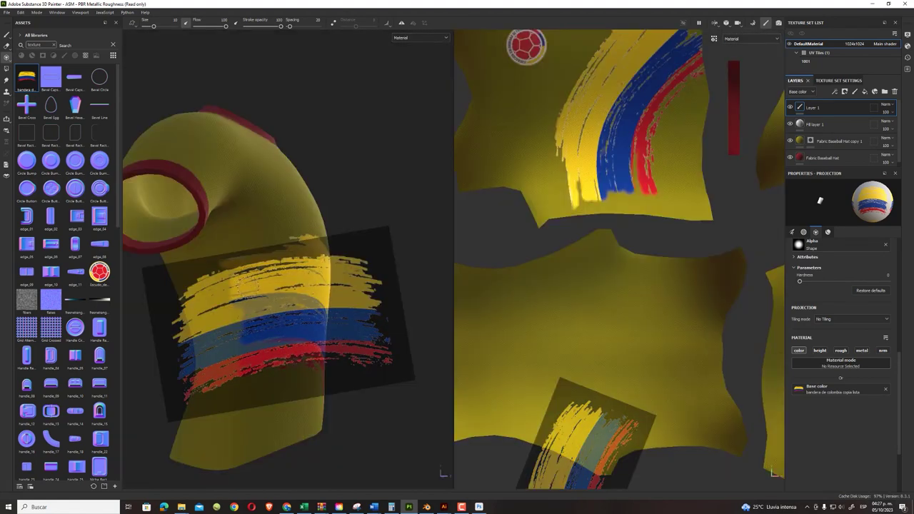
# - Fine-tune the flag projection's position and paint it over the sleeve's upper blue band
pyautogui.press('s')
pyautogui.moveTo(243, 284); pyautogui.dragTo(275, 277, button='middle')
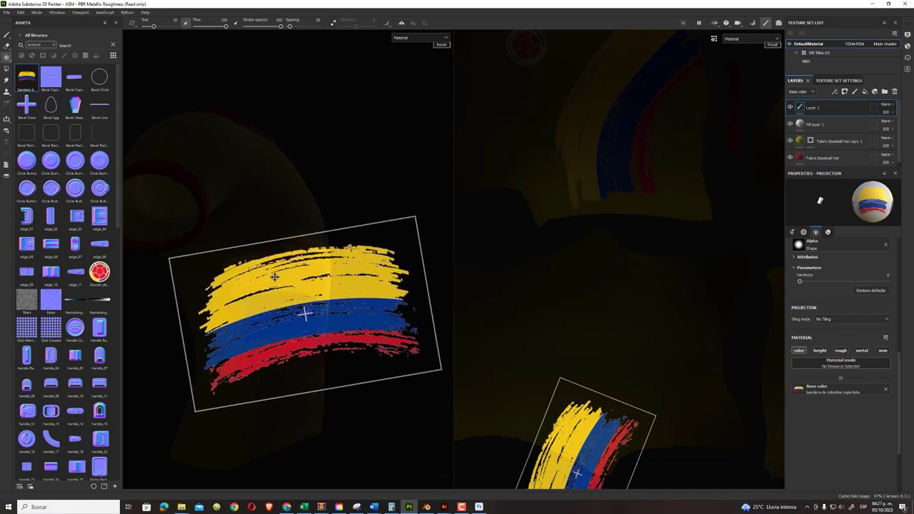
pyautogui.press('s')
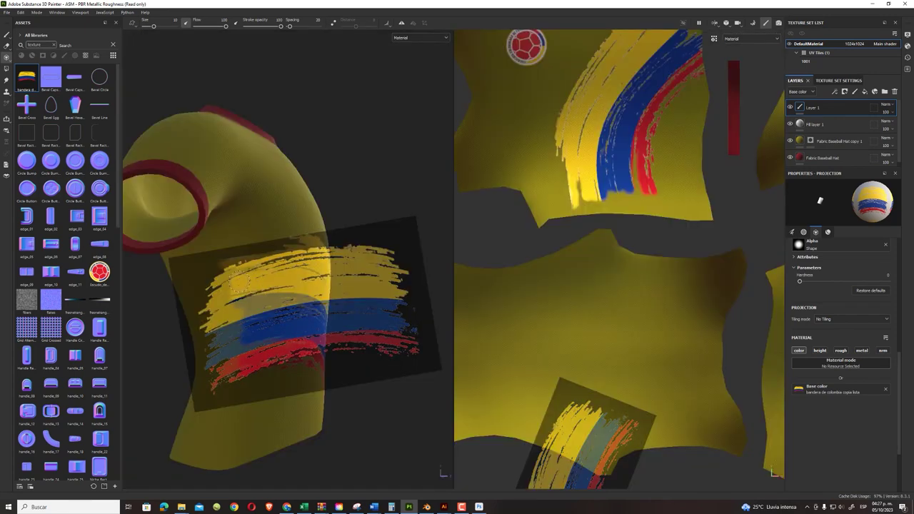
pyautogui.press('s')
pyautogui.moveTo(263, 286)
pyautogui.mouseDown(button='middle')
pyautogui.moveTo(252, 276)
pyautogui.moveTo(268, 293)
pyautogui.mouseUp(button='middle')
pyautogui.press('s')
pyautogui.press('s')
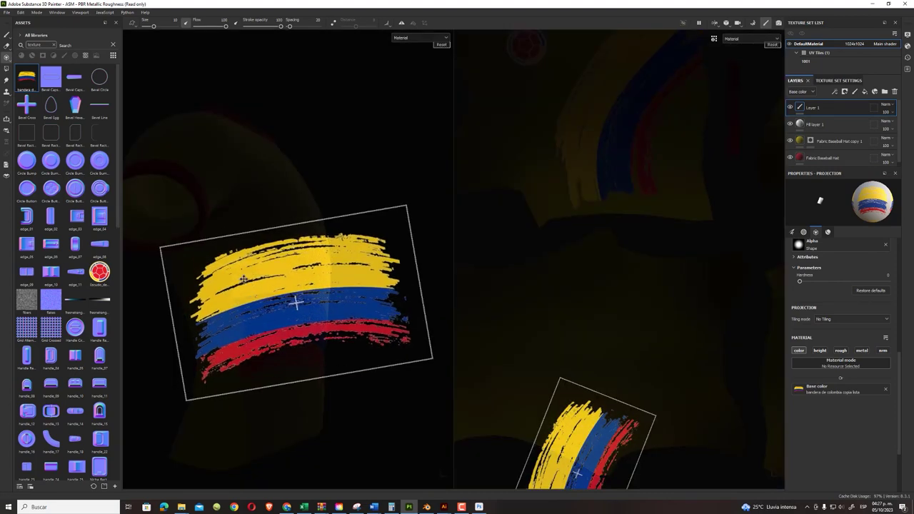
pyautogui.press('s')
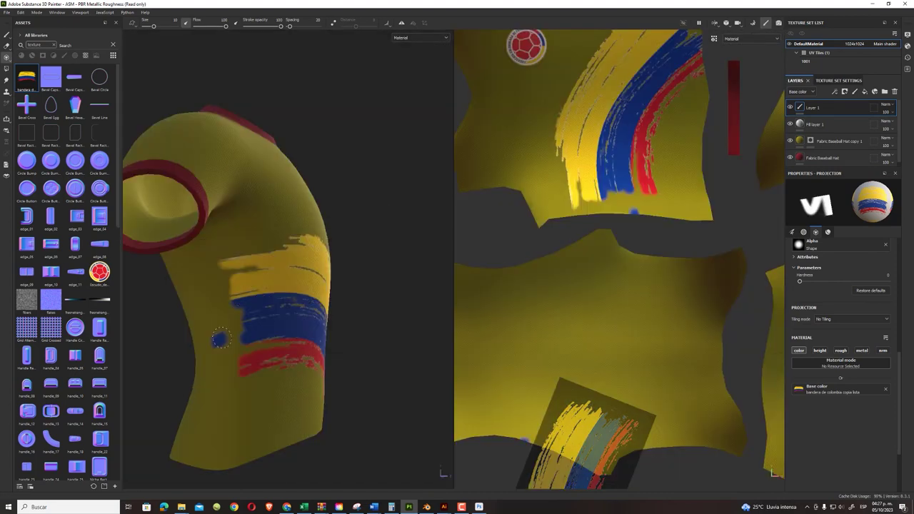
pyautogui.moveTo(214, 312)
pyautogui.mouseDown()
pyautogui.moveTo(264, 281)
pyautogui.moveTo(223, 270)
pyautogui.moveTo(202, 321)
pyautogui.moveTo(253, 334)
pyautogui.moveTo(216, 357)
pyautogui.moveTo(232, 368)
pyautogui.moveTo(369, 205)
pyautogui.mouseUp()
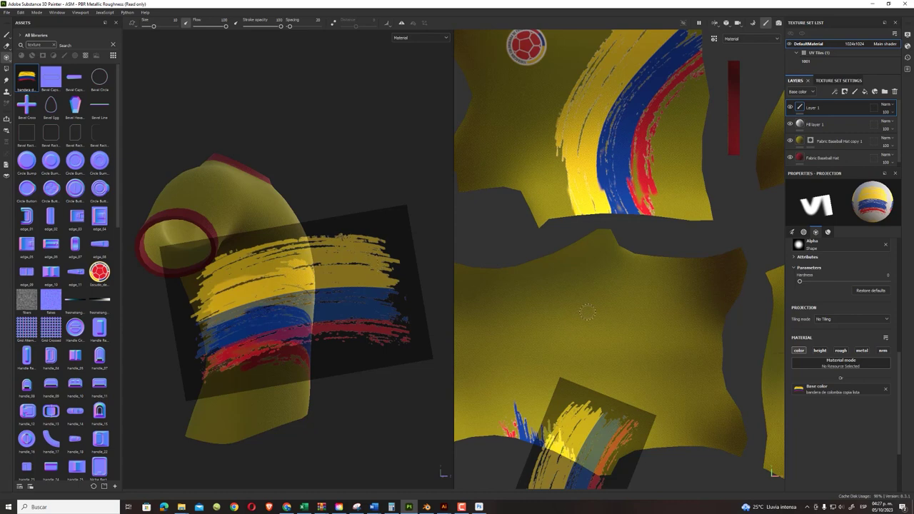
# - Clear the flag image from Base color, switch to the Paint brush and face the shirt front
pyautogui.click(886, 390)
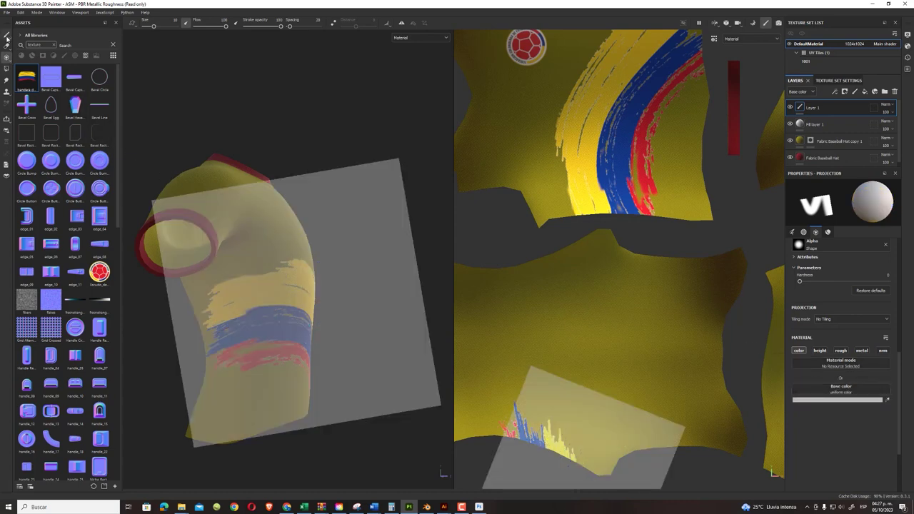
pyautogui.click(7, 34)
pyautogui.moveTo(334, 182); pyautogui.dragTo(313, 185, button='middle')
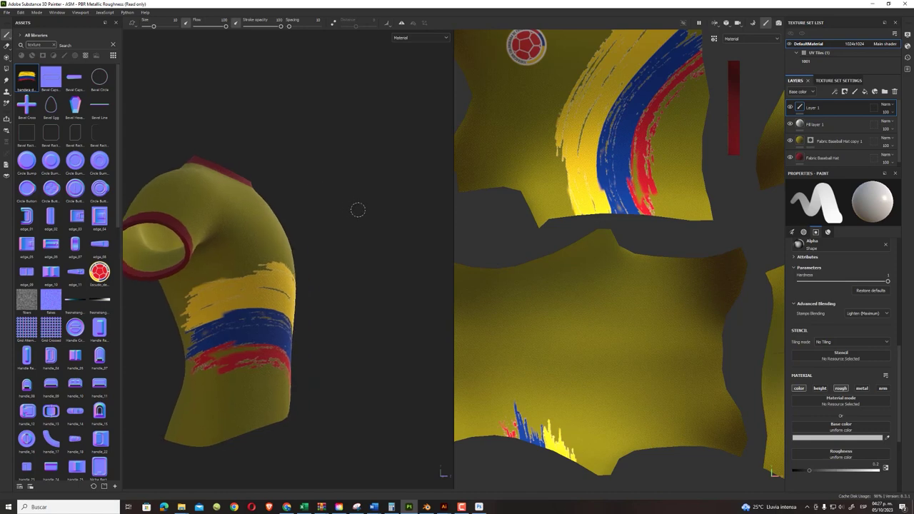
pyautogui.keyDown('alt'); pyautogui.moveTo(356, 207); pyautogui.dragTo(259, 227); pyautogui.keyUp('alt')
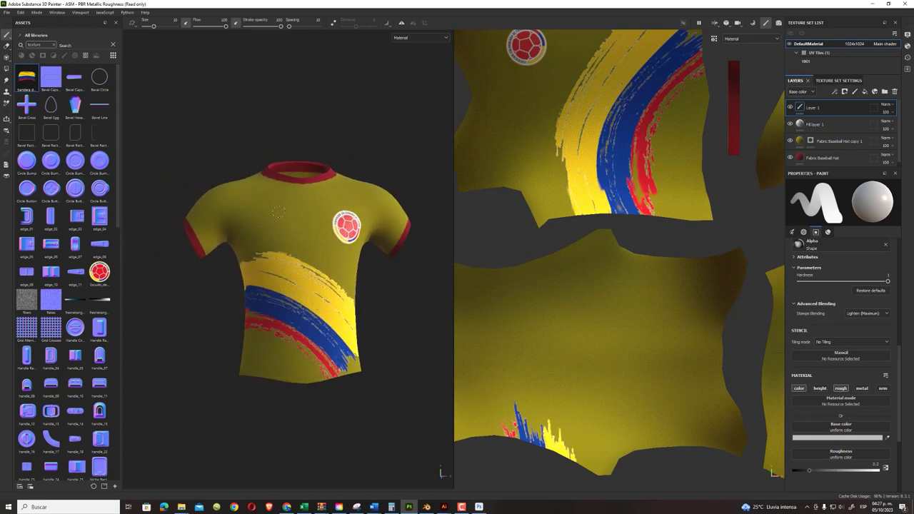
pyautogui.keyDown('alt'); pyautogui.moveTo(259, 227); pyautogui.dragTo(248, 283, button='right'); pyautogui.keyUp('alt')
pyautogui.moveTo(249, 283); pyautogui.dragTo(248, 273, button='middle')
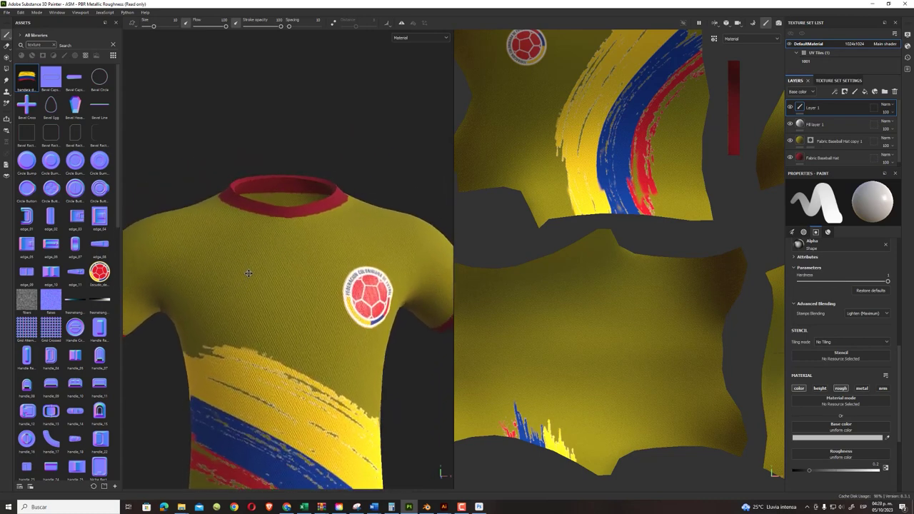
# - Add a new fill layer at the top of the layer stack
pyautogui.scroll(-3, 292, 227)
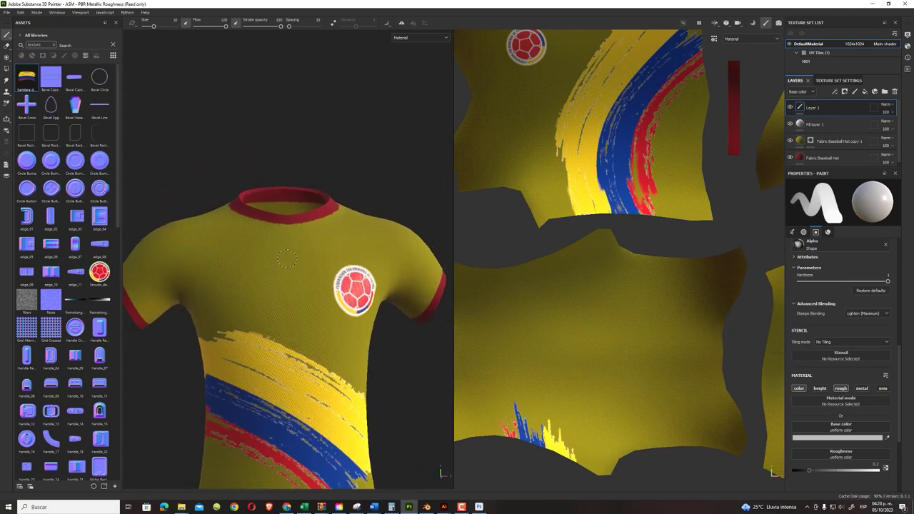
pyautogui.scroll(3, 287, 258)
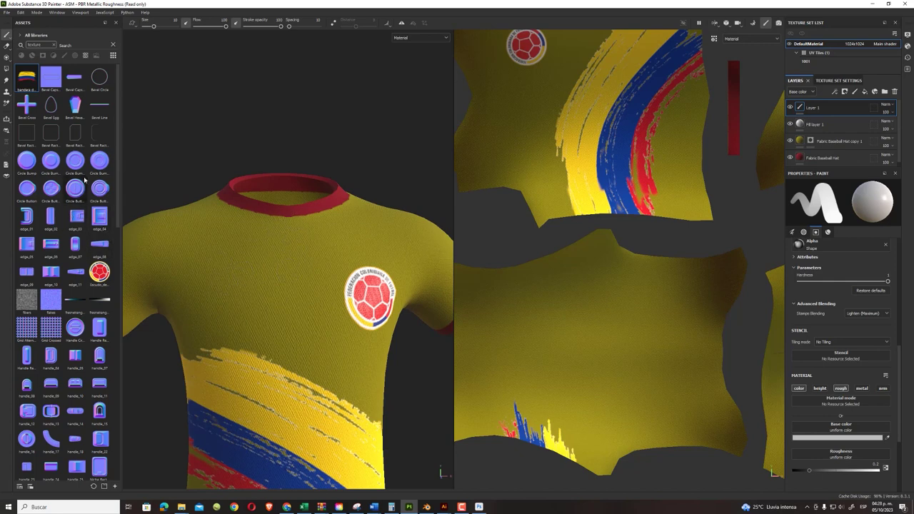
pyautogui.scroll(-5, 82, 362)
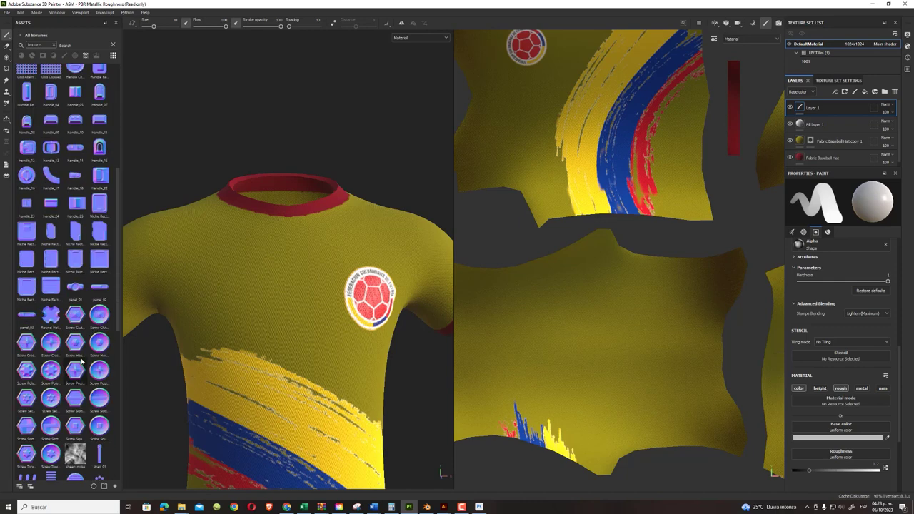
pyautogui.scroll(-3, 83, 362)
pyautogui.scroll(-2, 80, 363)
pyautogui.scroll(-3, 50, 368)
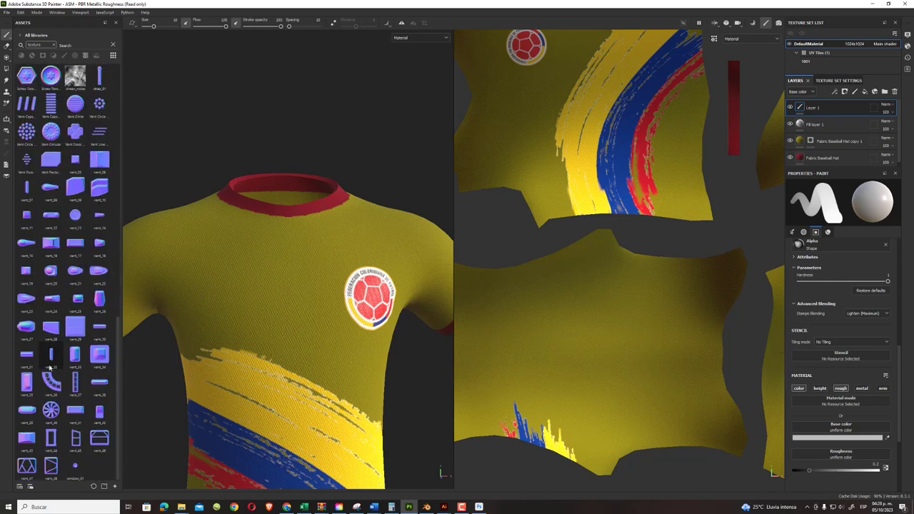
pyautogui.scroll(5, 48, 342)
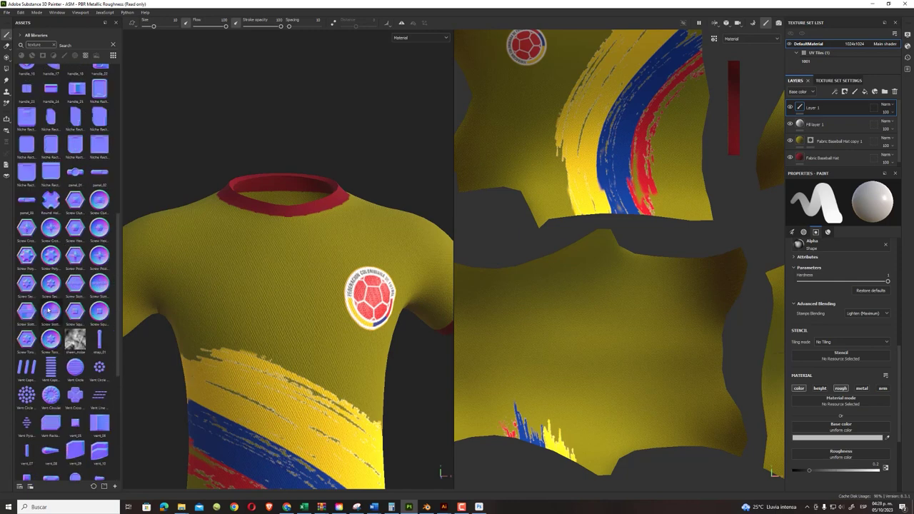
pyautogui.scroll(6, 49, 310)
pyautogui.scroll(1, 48, 309)
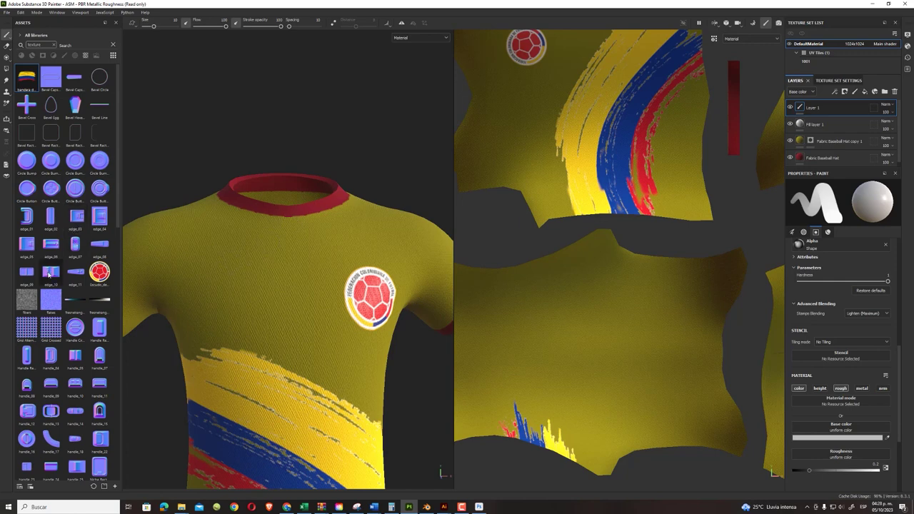
pyautogui.scroll(-3, 49, 275)
pyautogui.scroll(-4, 49, 274)
pyautogui.scroll(-4, 48, 275)
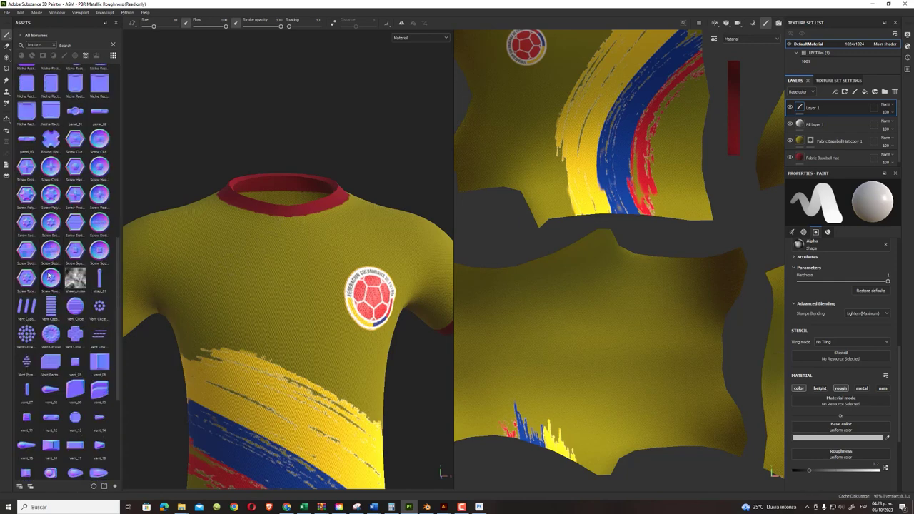
pyautogui.scroll(-3, 61, 294)
pyautogui.scroll(-4, 61, 298)
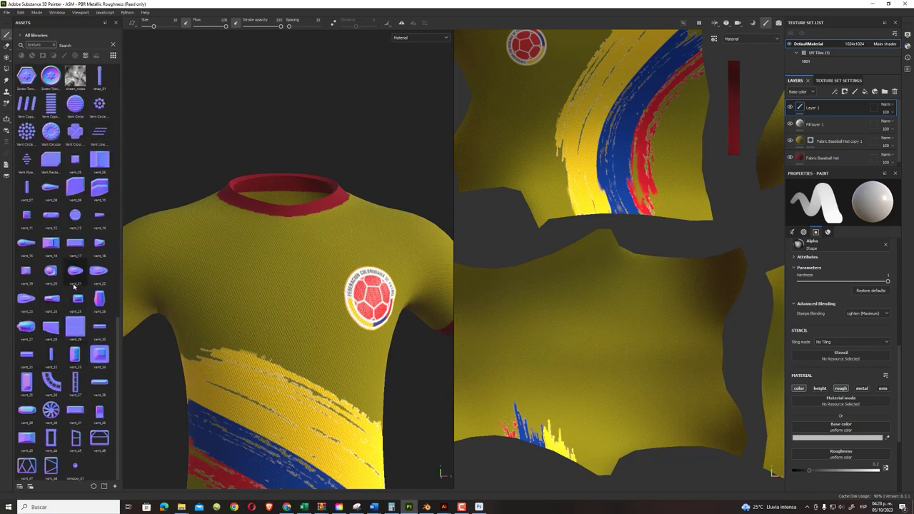
pyautogui.click(865, 92)
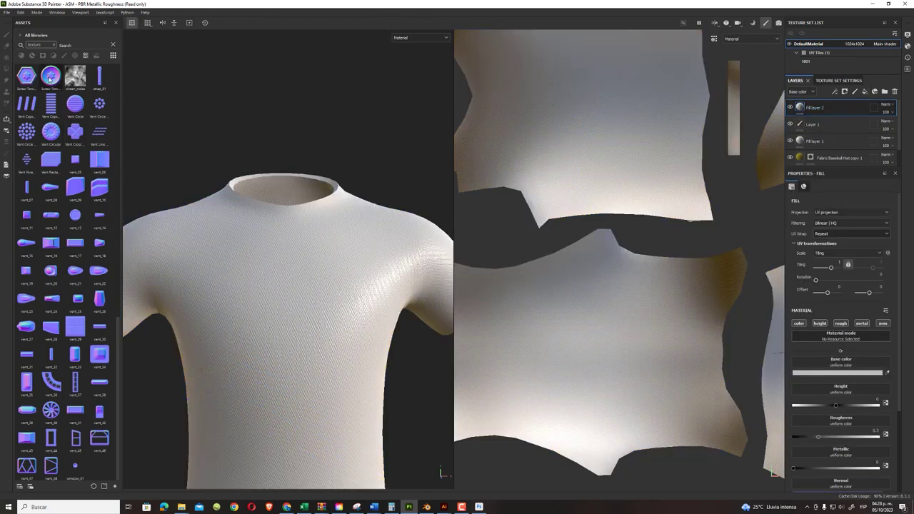
pyautogui.moveTo(50, 76)
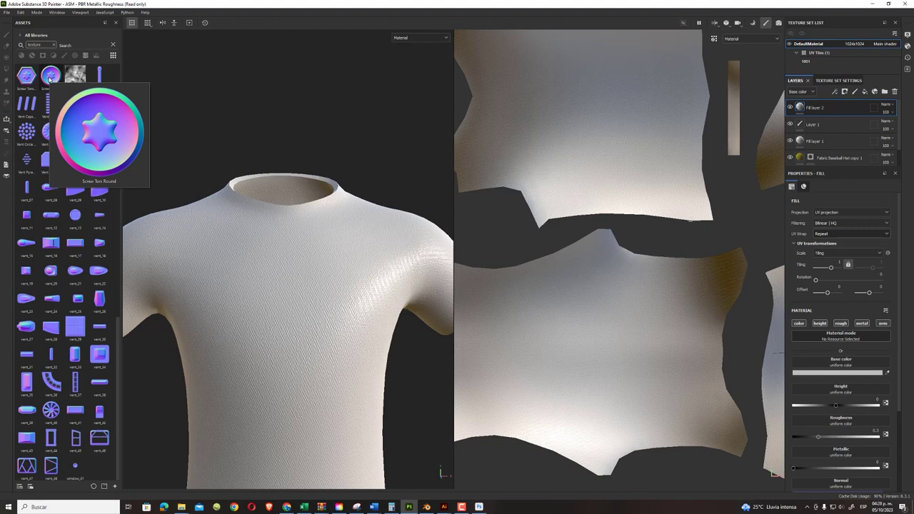
# - Put Screw Torx Round in the fill's Height slot and adjust its tiling in the 2D view
pyautogui.moveTo(50, 79); pyautogui.dragTo(844, 396)
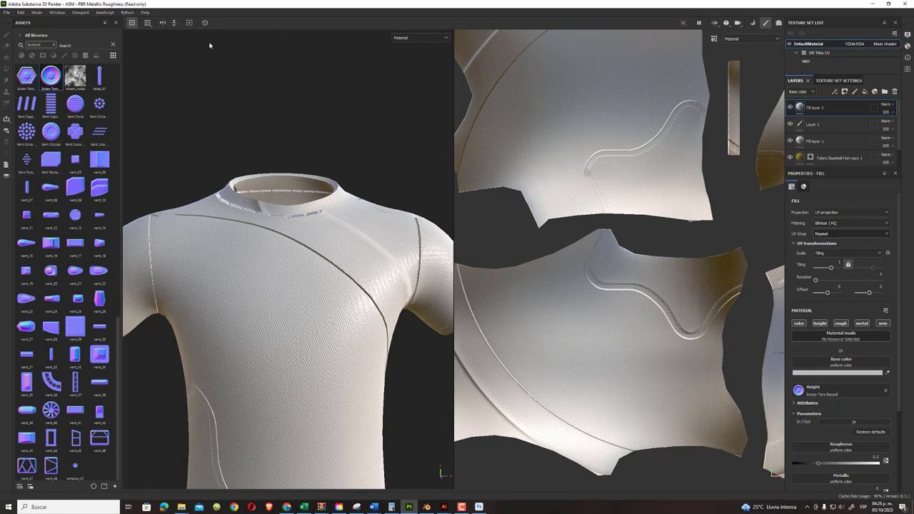
pyautogui.press('f')
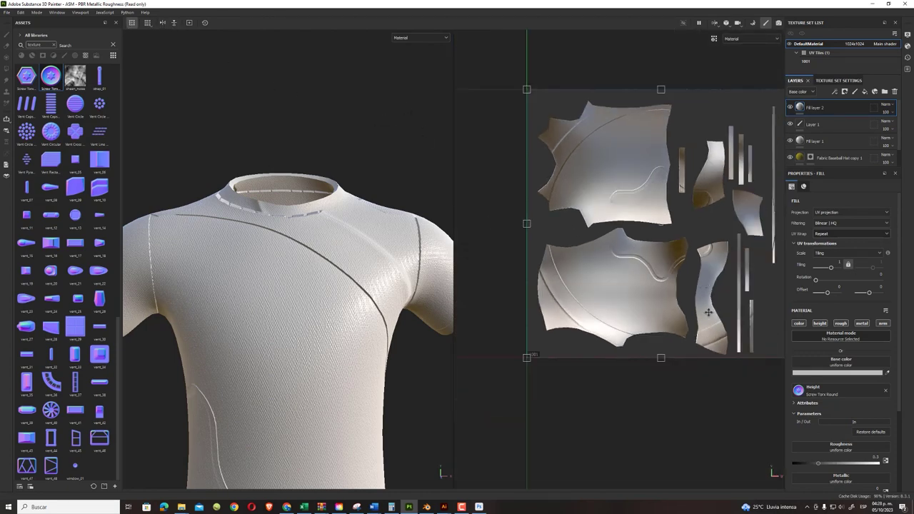
pyautogui.moveTo(526, 358)
pyautogui.mouseDown()
pyautogui.moveTo(720, 238)
pyautogui.moveTo(731, 213)
pyautogui.mouseUp()
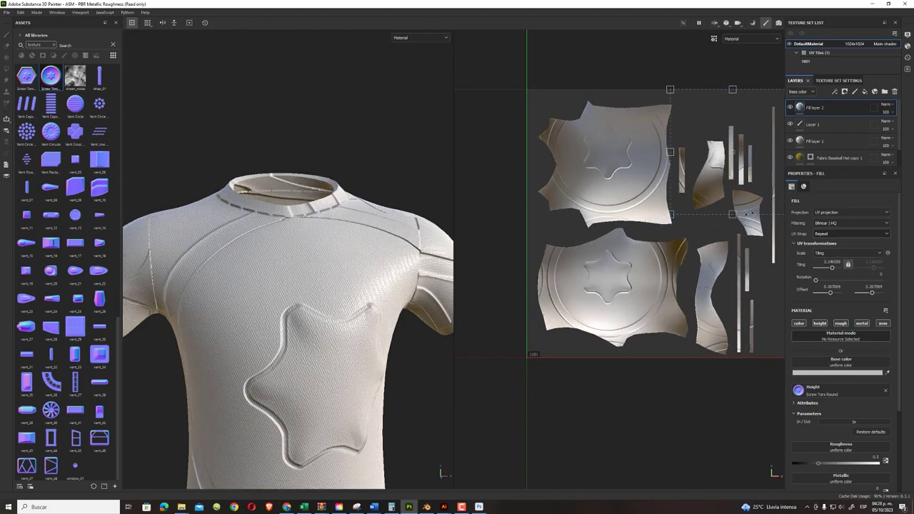
# - Set UV Wrap to None and shrink the stamp to a small badge on the shirt front
pyautogui.click(832, 236)
pyautogui.click(827, 244)
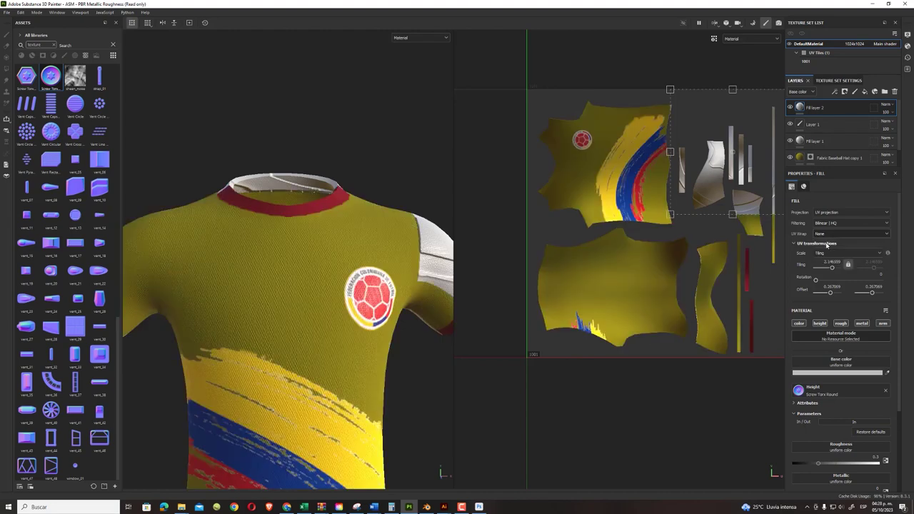
pyautogui.moveTo(710, 156); pyautogui.dragTo(594, 204)
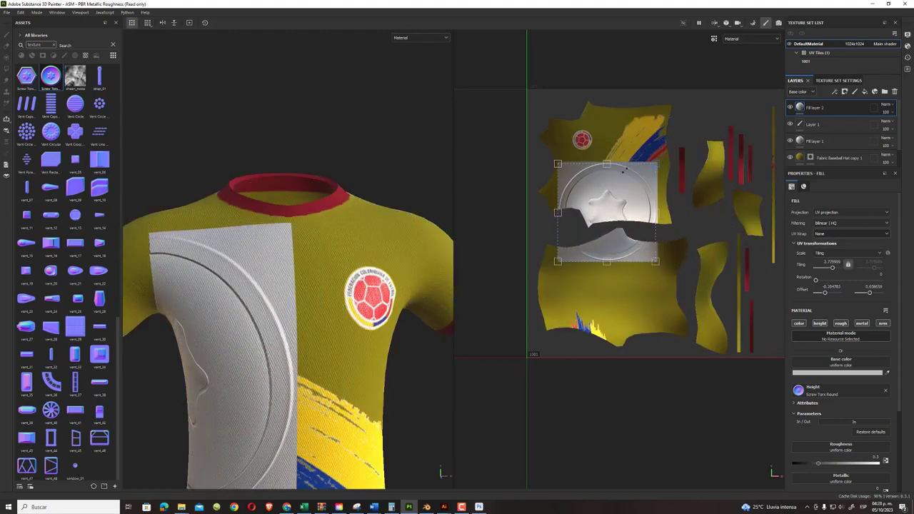
pyautogui.moveTo(682, 136)
pyautogui.mouseDown()
pyautogui.moveTo(580, 248)
pyautogui.moveTo(563, 287)
pyautogui.mouseUp()
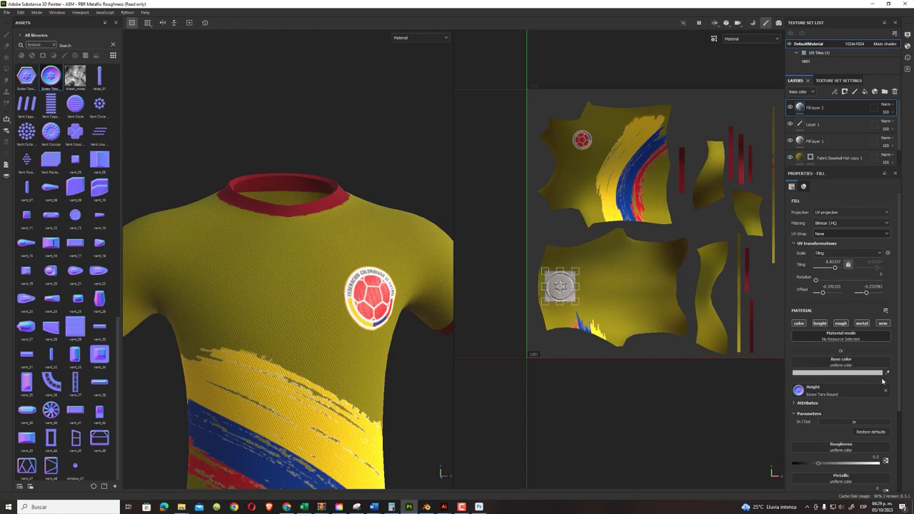
pyautogui.scroll(3, 567, 296)
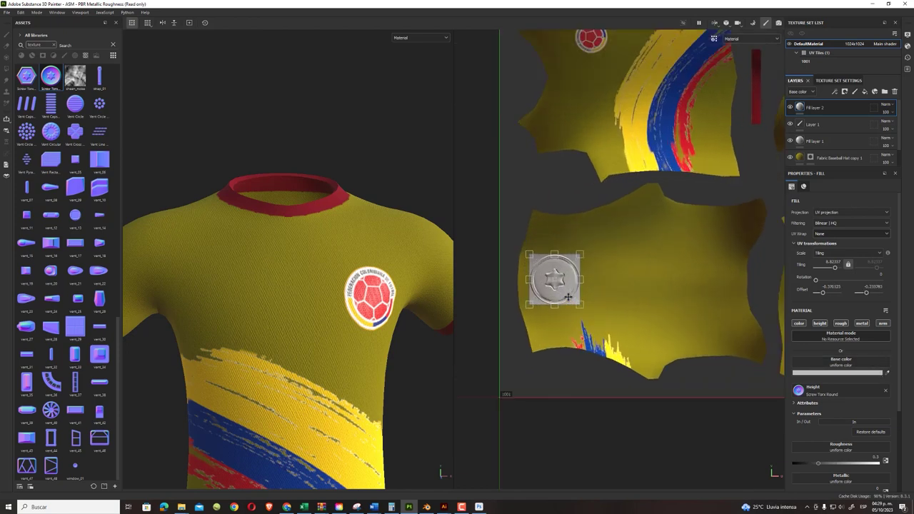
# - Move the Torx badge onto the chest and clear Screw Torx Round from the Roughness slot
pyautogui.moveTo(561, 273)
pyautogui.mouseDown()
pyautogui.moveTo(602, 65)
pyautogui.moveTo(571, 93)
pyautogui.moveTo(559, 85)
pyautogui.moveTo(572, 70)
pyautogui.moveTo(561, 75)
pyautogui.mouseUp()
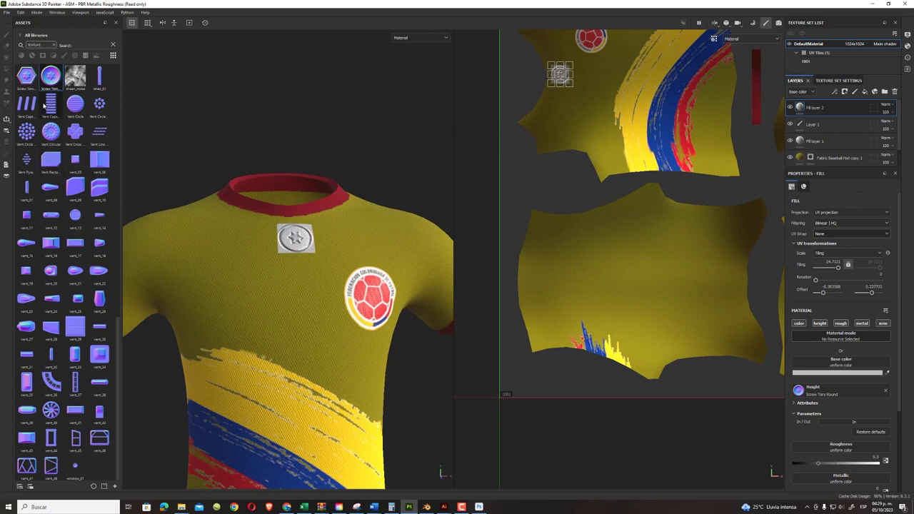
pyautogui.moveTo(50, 74)
pyautogui.mouseDown()
pyautogui.moveTo(822, 423)
pyautogui.moveTo(829, 451)
pyautogui.mouseUp()
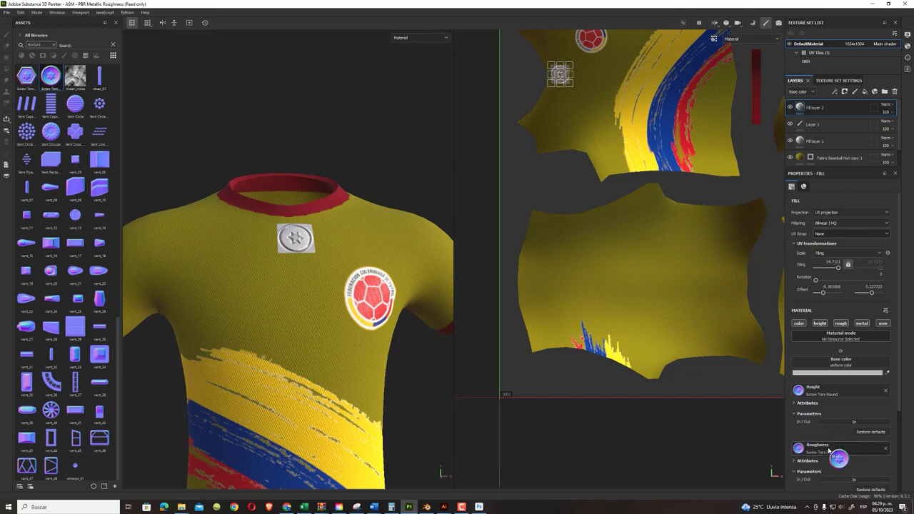
pyautogui.click(885, 449)
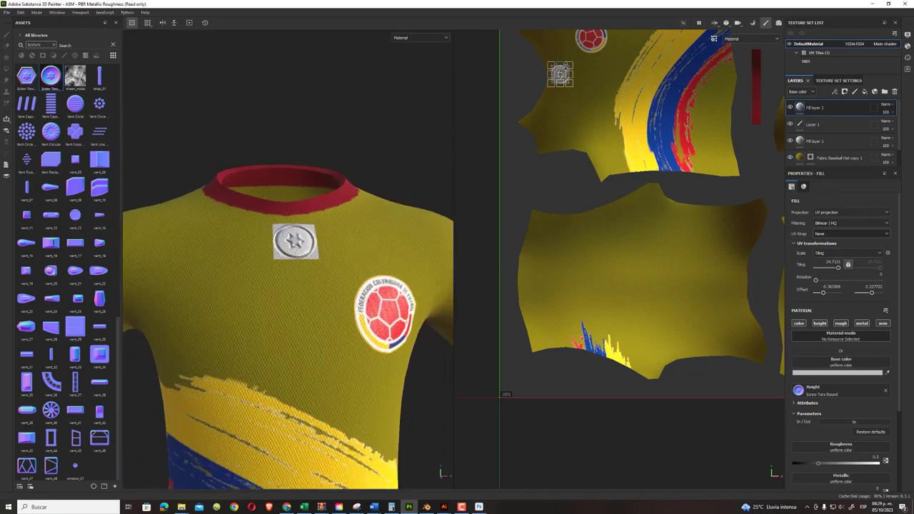
# - Nudge the badge slightly up-right and add a white mask to Fill layer 2
pyautogui.scroll(3, 560, 73)
pyautogui.scroll(2, 557, 78)
pyautogui.moveTo(562, 86)
pyautogui.mouseDown()
pyautogui.moveTo(560, 101)
pyautogui.moveTo(553, 89)
pyautogui.mouseUp()
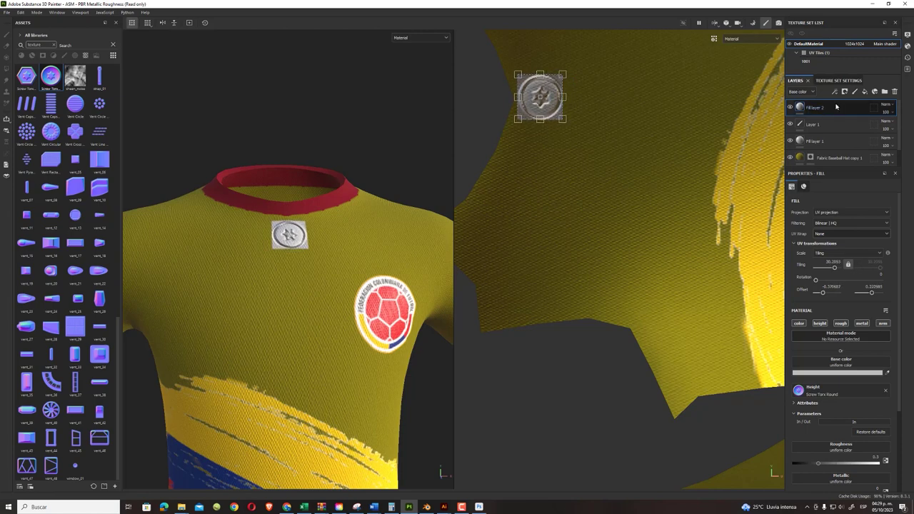
pyautogui.rightClick(832, 109)
pyautogui.click(836, 115)
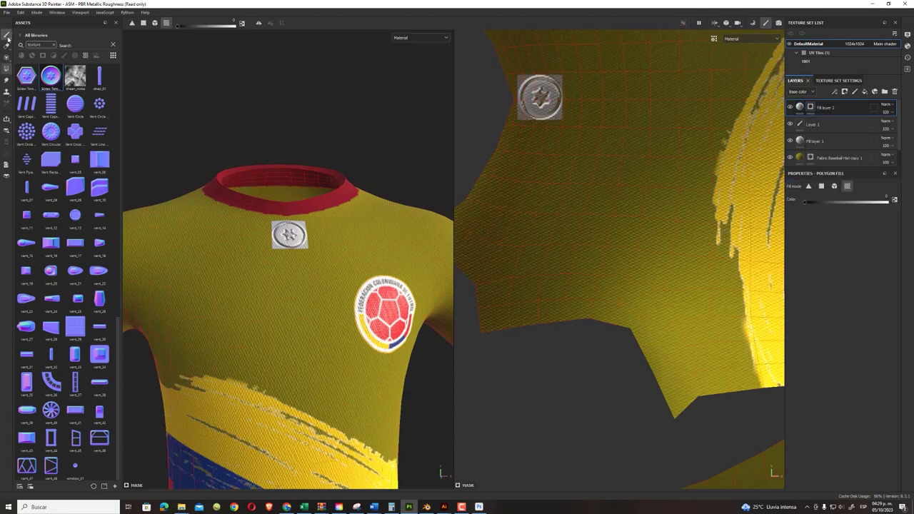
# - Paint black at brush size about 5 on the mask to erase the badge's square background
pyautogui.click(6, 34)
pyautogui.scroll(3, 308, 223)
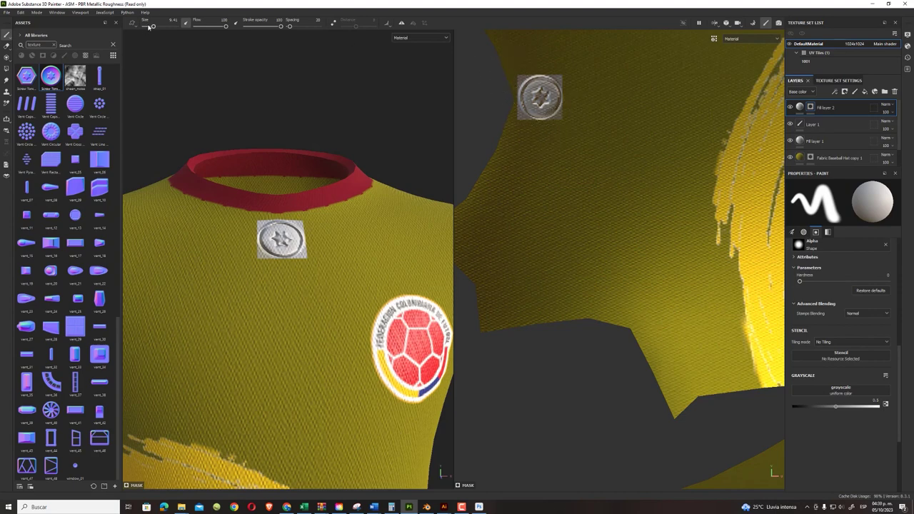
pyautogui.moveTo(154, 27); pyautogui.dragTo(148, 27)
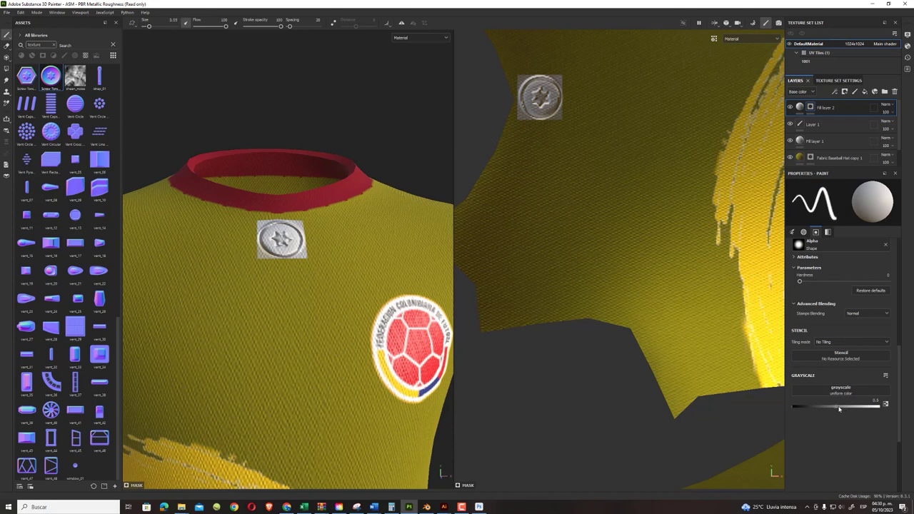
pyautogui.moveTo(839, 409); pyautogui.dragTo(788, 407)
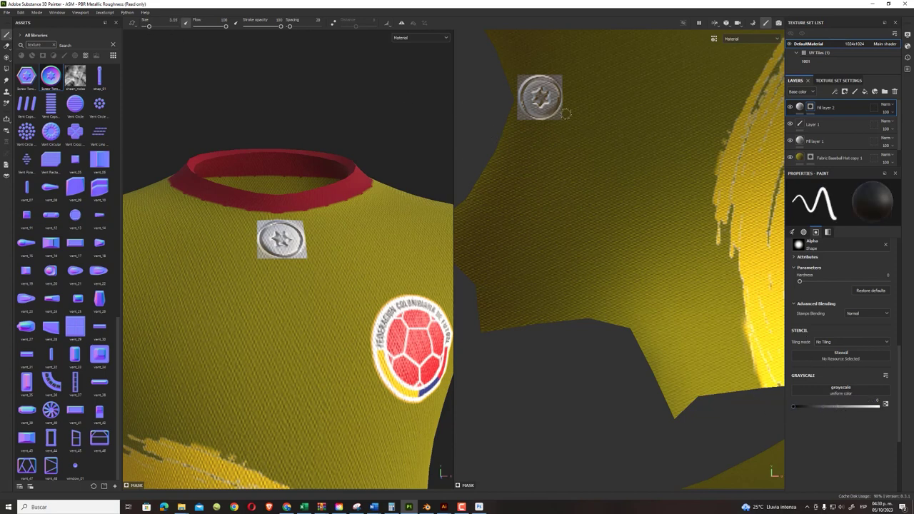
pyautogui.moveTo(568, 117); pyautogui.dragTo(561, 115)
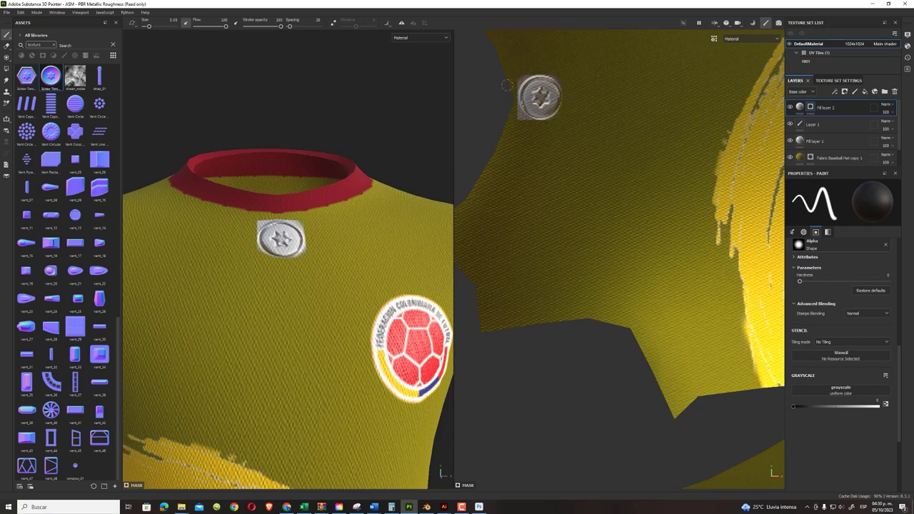
pyautogui.moveTo(506, 85)
pyautogui.mouseDown()
pyautogui.moveTo(517, 82)
pyautogui.moveTo(516, 111)
pyautogui.mouseUp()
# - Set Fill layer 2's base colour to dark blue
pyautogui.click(799, 107)
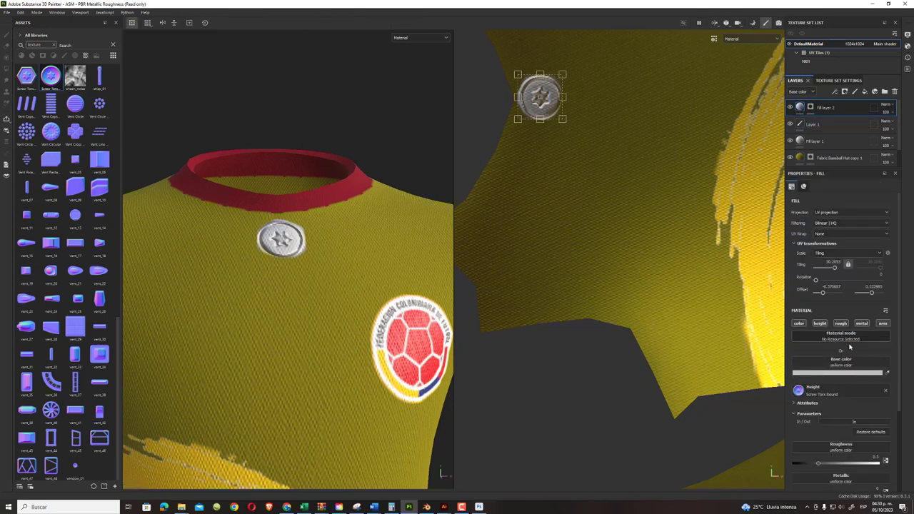
pyautogui.click(842, 372)
pyautogui.click(805, 426)
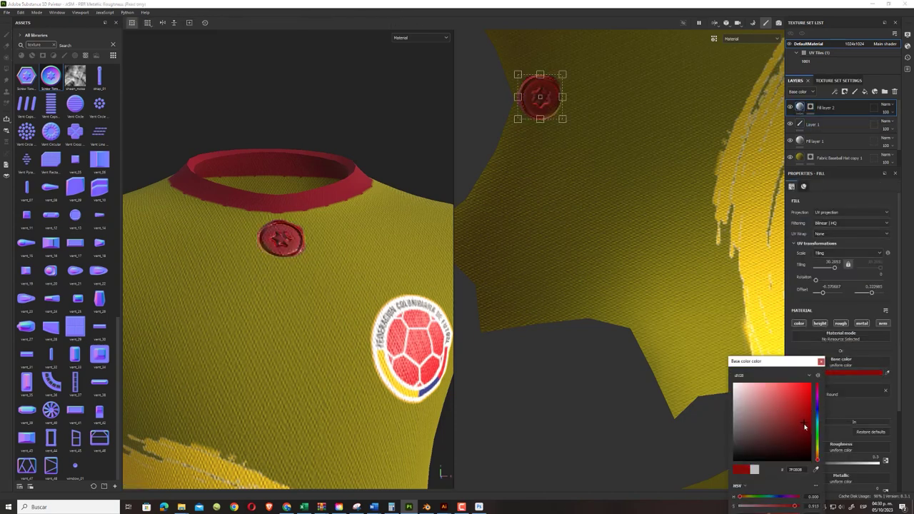
pyautogui.click(817, 408)
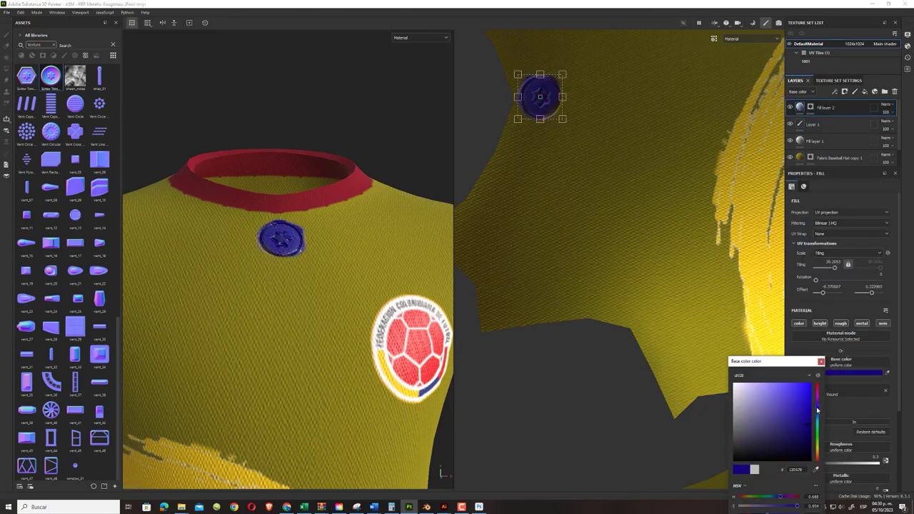
pyautogui.click(797, 405)
pyautogui.click(799, 414)
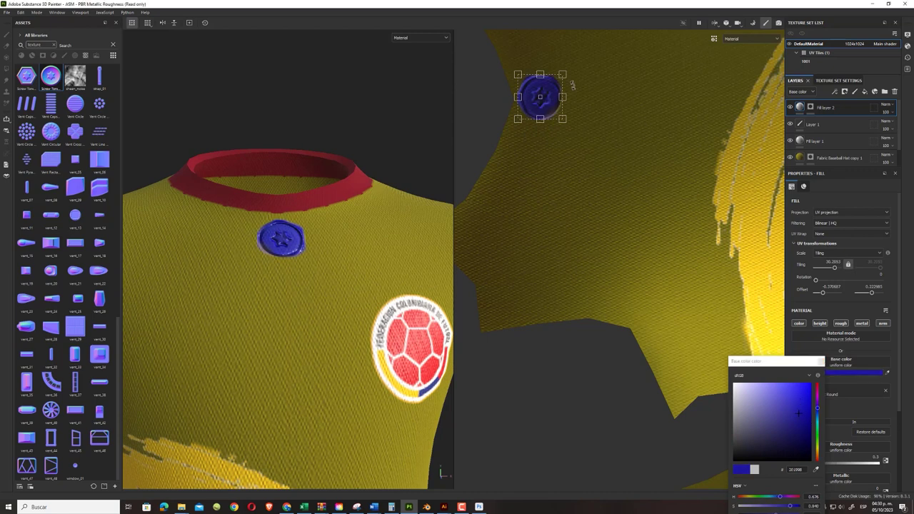
# - Shrink the stamp and rotate it to 315° into a diamond
pyautogui.moveTo(562, 74); pyautogui.dragTo(542, 90)
pyautogui.scroll(3, 561, 91)
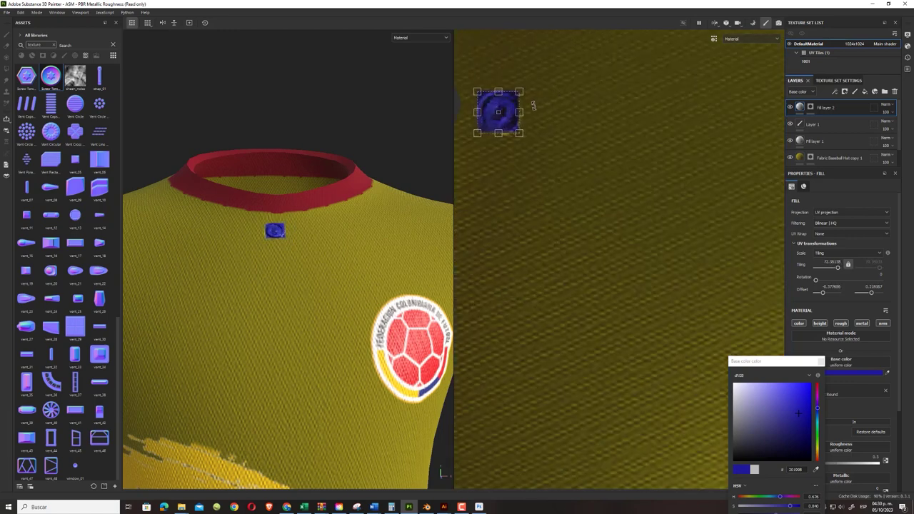
pyautogui.moveTo(544, 122); pyautogui.dragTo(546, 124)
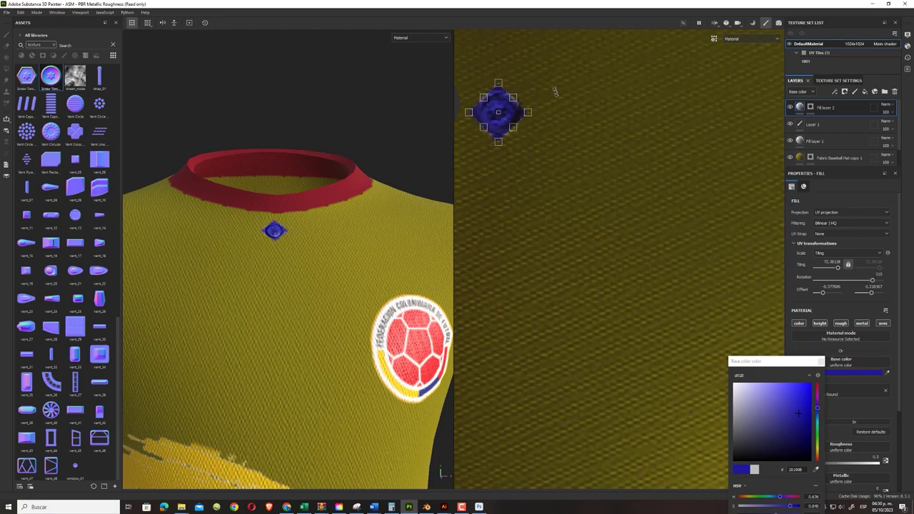
pyautogui.click(810, 107)
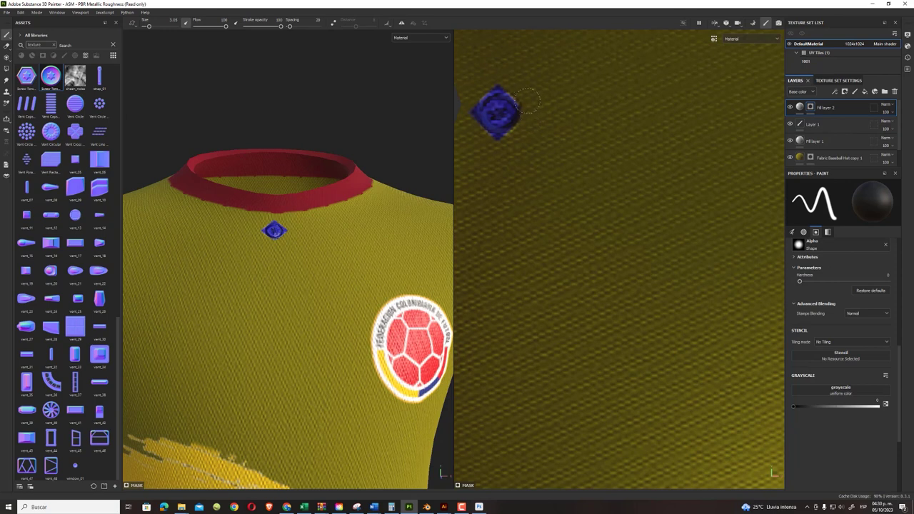
# - Paint black on the mask over the diamond's top and left corners to round the badge
pyautogui.moveTo(510, 86); pyautogui.dragTo(491, 80)
pyautogui.moveTo(473, 131); pyautogui.dragTo(469, 111)
pyautogui.scroll(-3, 333, 245)
pyautogui.scroll(-3, 315, 250)
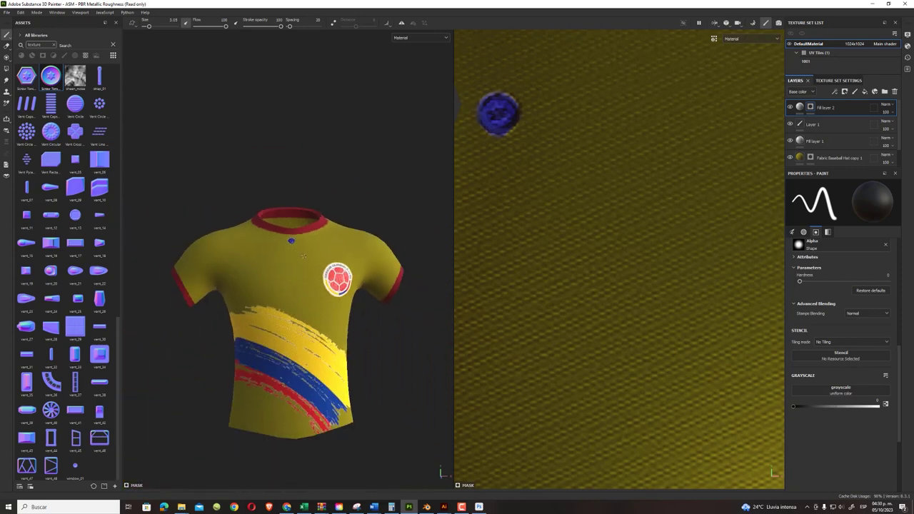
pyautogui.scroll(3, 303, 255)
pyautogui.scroll(-2, 304, 255)
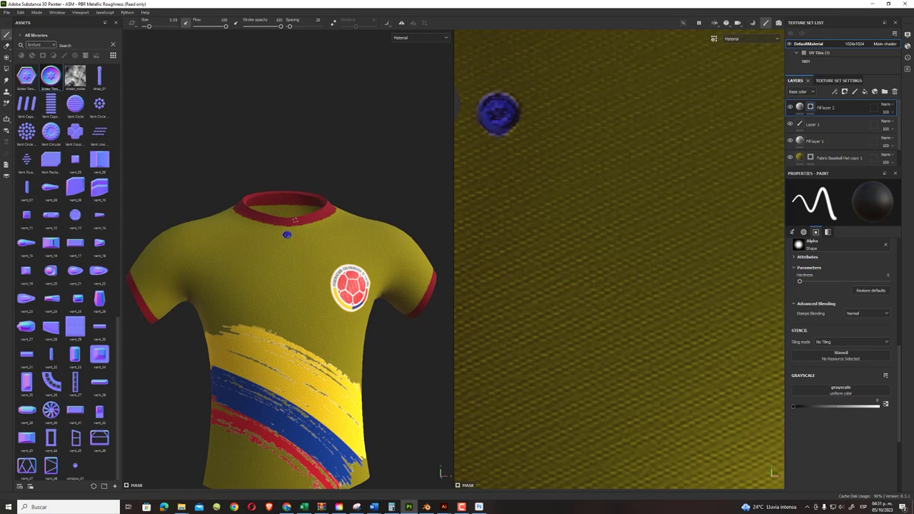
pyautogui.scroll(-2, 295, 229)
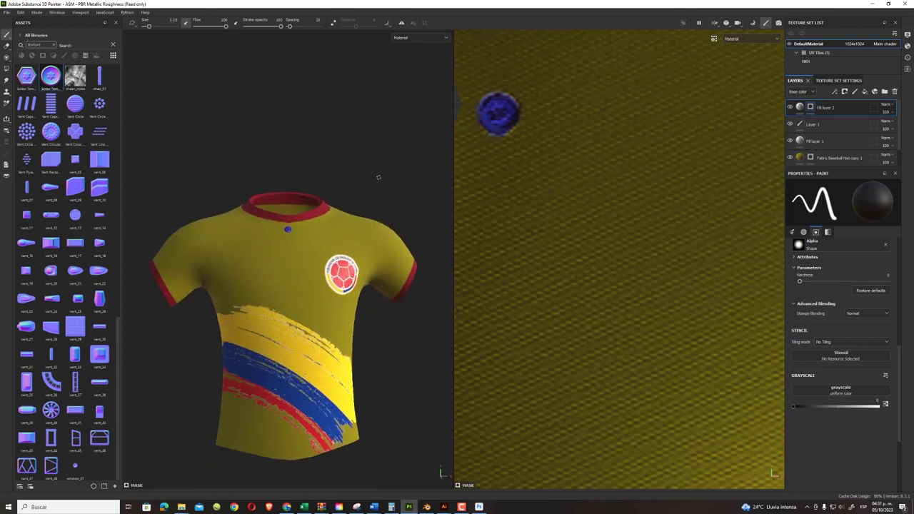
# - Orbit the shirt round to view its back
pyautogui.moveTo(367, 338)
pyautogui.keyDown('alt'); pyautogui.mouseDown()
pyautogui.moveTo(345, 317)
pyautogui.moveTo(325, 325)
pyautogui.moveTo(445, 327)
pyautogui.moveTo(412, 305)
pyautogui.mouseUp(); pyautogui.keyUp('alt')
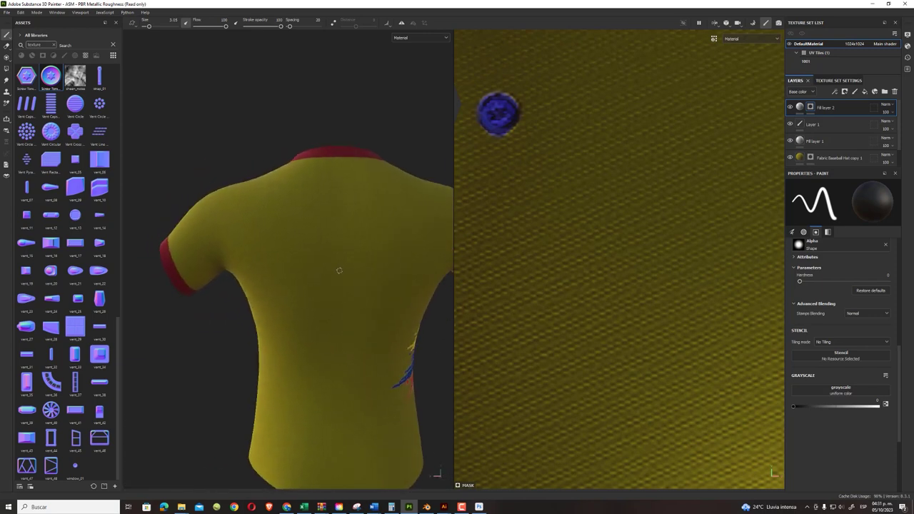
pyautogui.moveTo(338, 267)
pyautogui.keyDown('alt'); pyautogui.mouseDown()
pyautogui.moveTo(292, 271)
pyautogui.moveTo(275, 237)
pyautogui.mouseUp(); pyautogui.keyUp('alt')
pyautogui.scroll(-1, 314, 281)
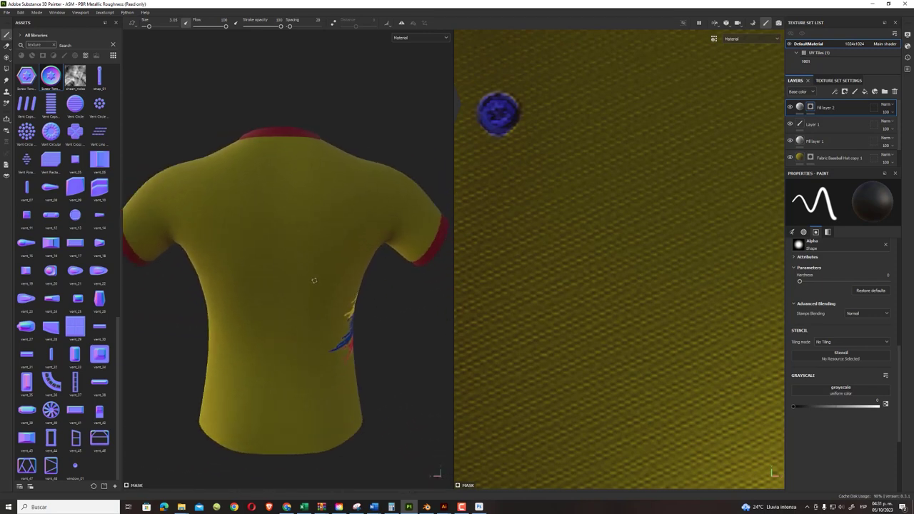
pyautogui.scroll(-2, 314, 280)
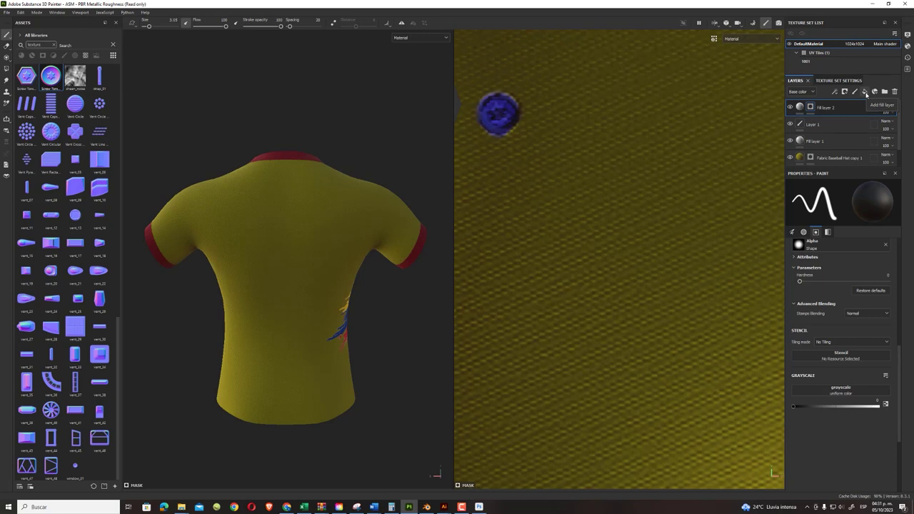
# - Add a new fill layer on top, then delete it again
pyautogui.click(866, 93)
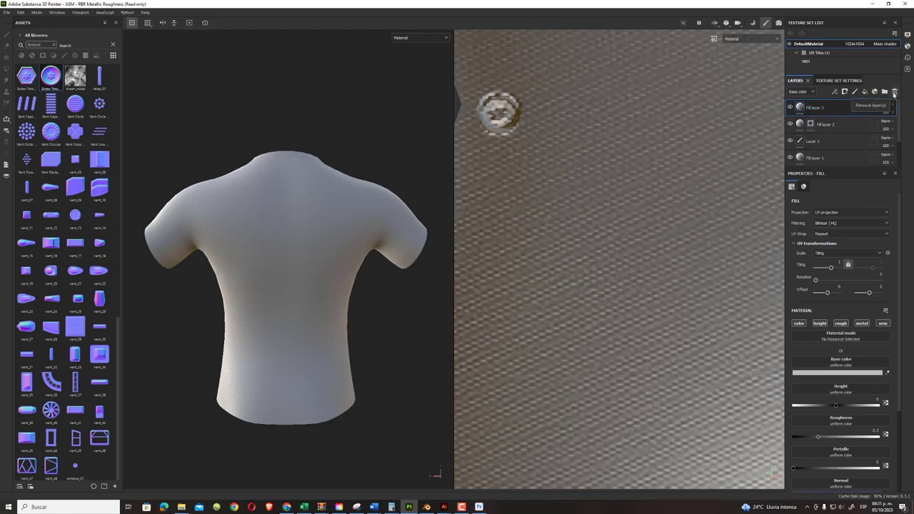
pyautogui.click(894, 93)
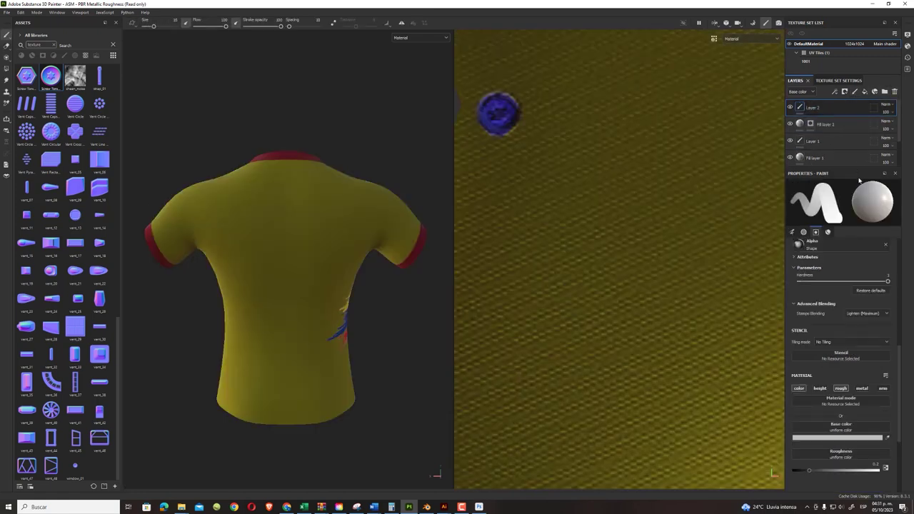
pyautogui.scroll(5, 845, 321)
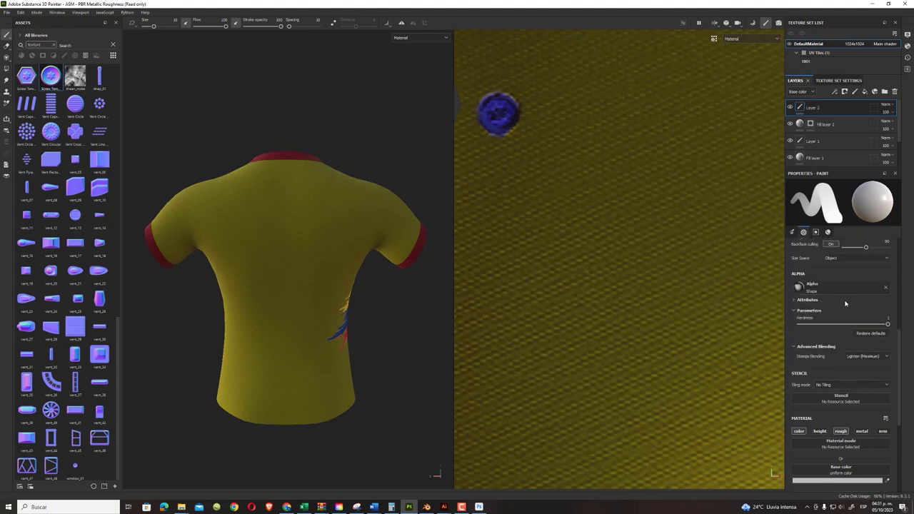
pyautogui.scroll(3, 851, 268)
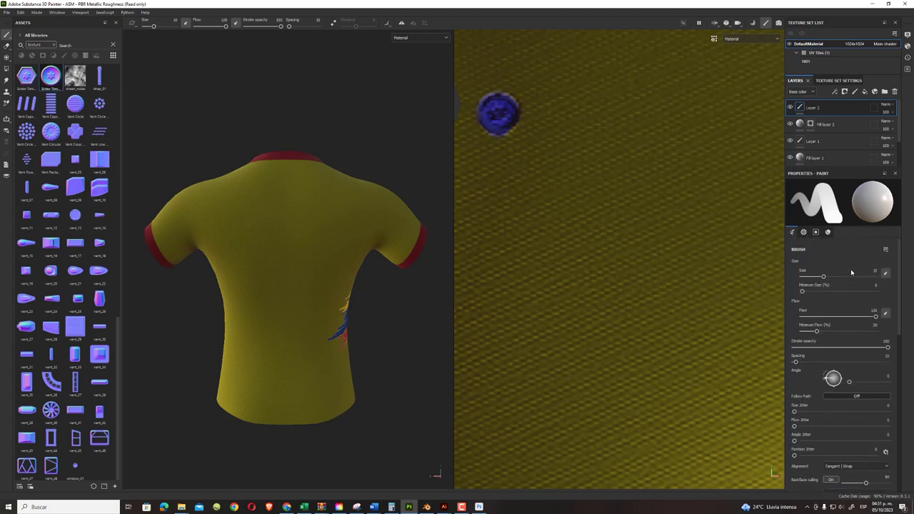
# - Apply the copper material to the brush in its material settings
pyautogui.click(804, 234)
pyautogui.click(815, 232)
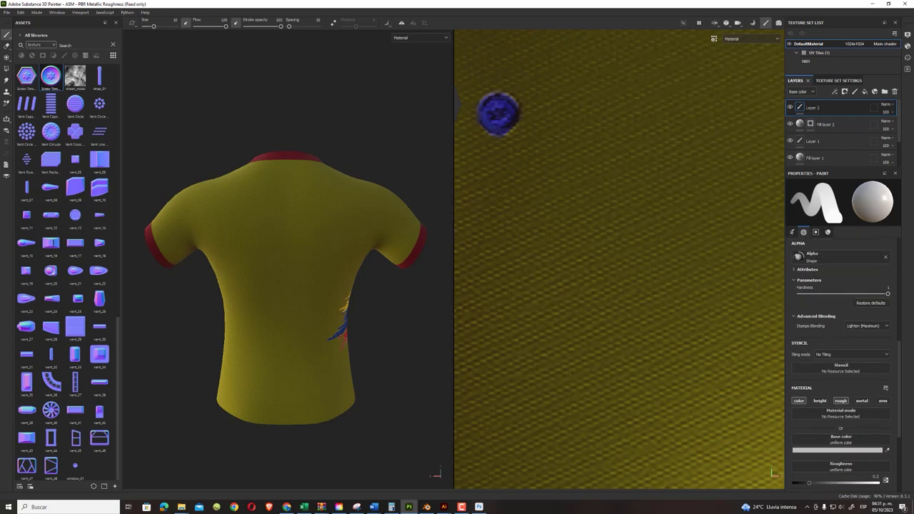
pyautogui.click(816, 233)
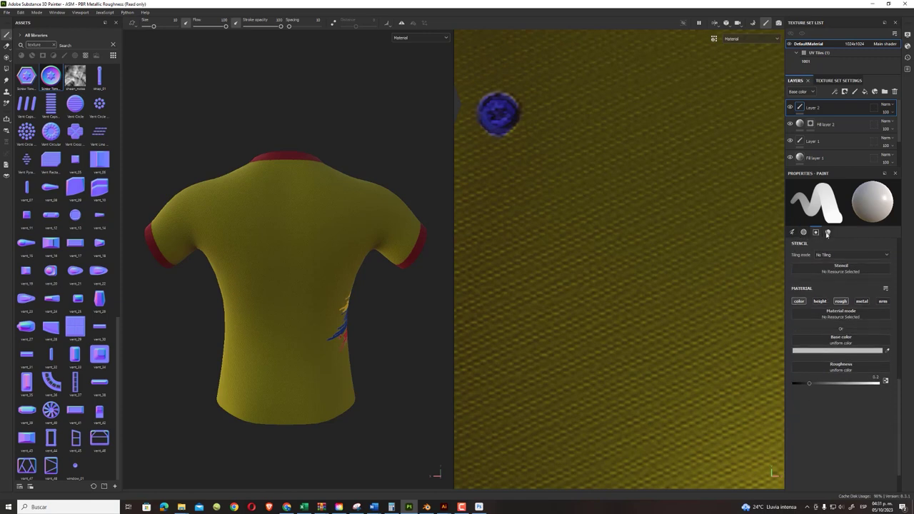
pyautogui.click(844, 318)
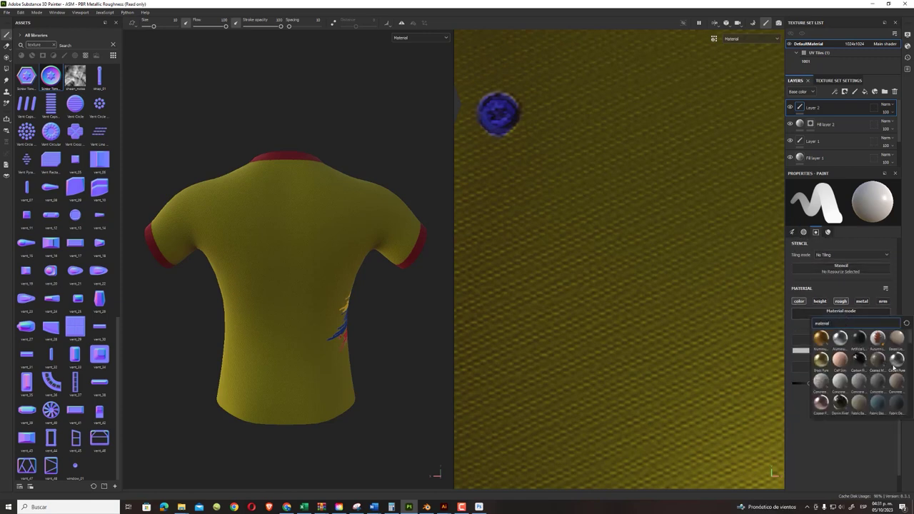
pyautogui.click(821, 402)
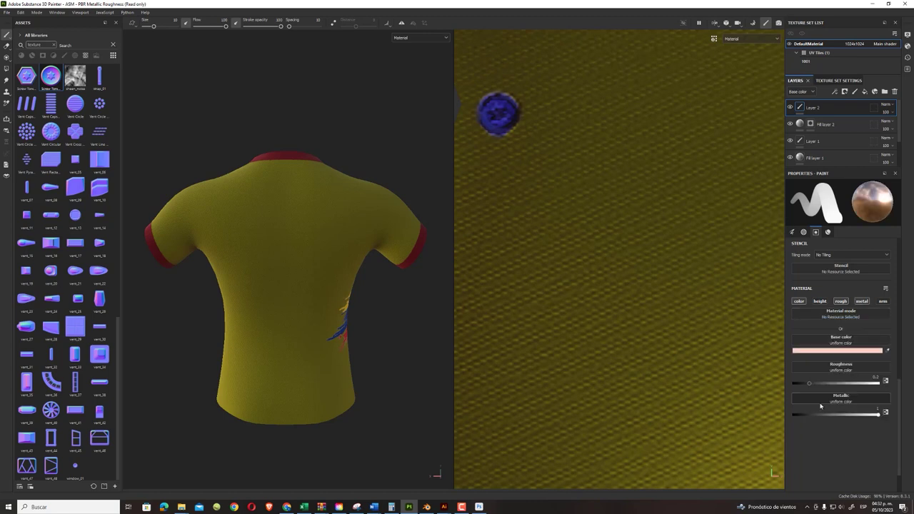
# - Set the brush base colour to bright yellow FFD900, undoing a test stroke on the back
pyautogui.click(846, 351)
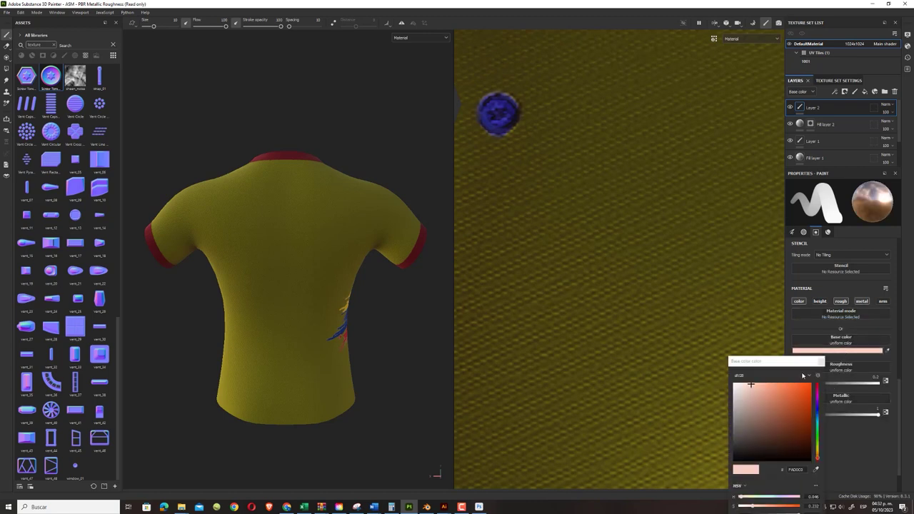
pyautogui.moveTo(818, 452); pyautogui.dragTo(818, 446)
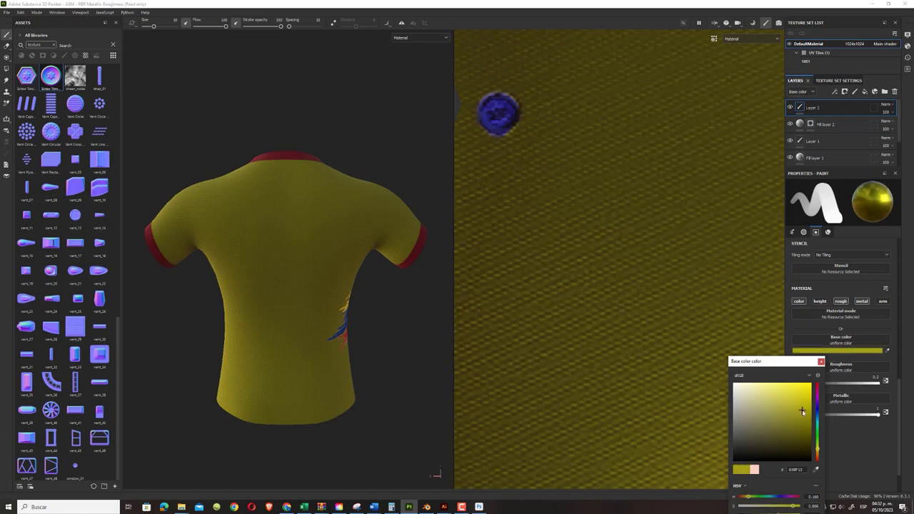
pyautogui.click(791, 412)
pyautogui.moveTo(790, 413); pyautogui.dragTo(797, 419)
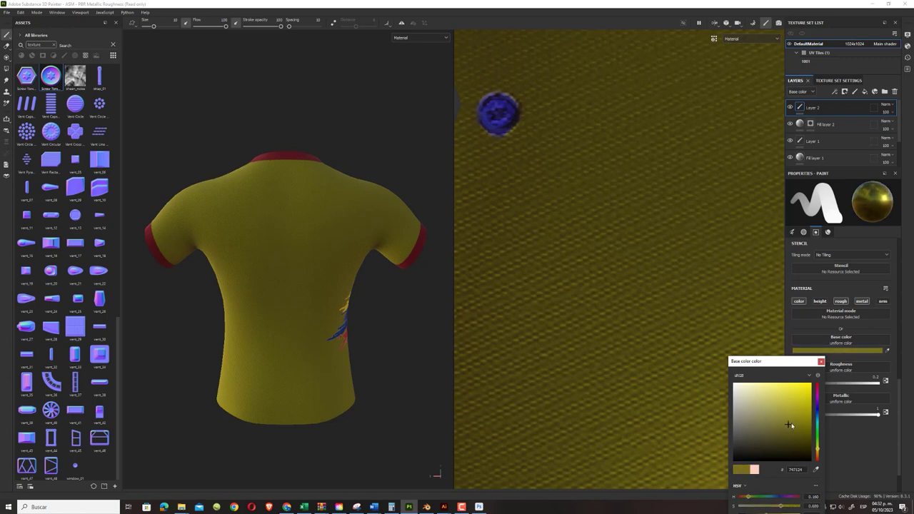
pyautogui.moveTo(817, 451); pyautogui.dragTo(818, 455)
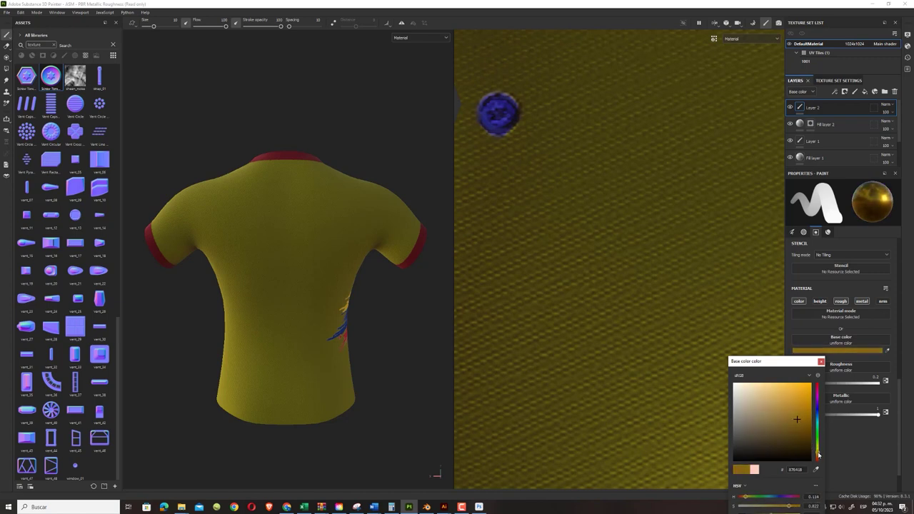
pyautogui.click(804, 387)
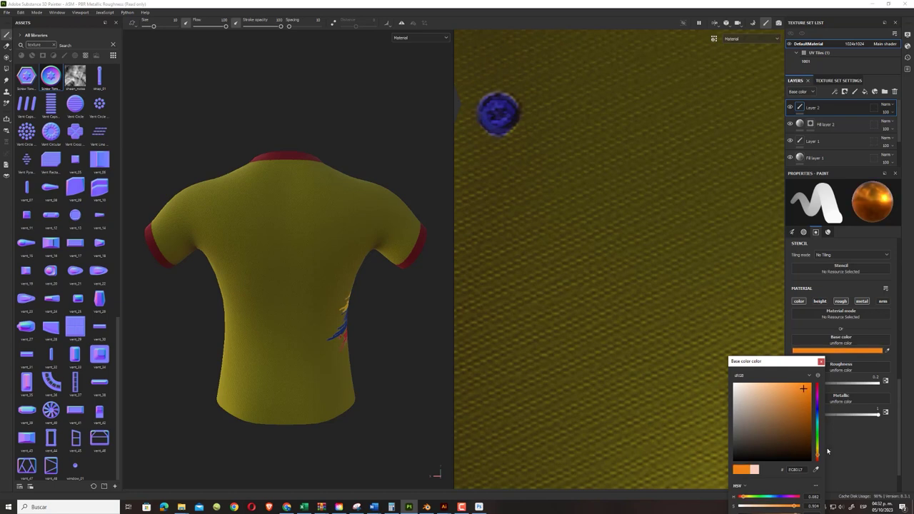
pyautogui.moveTo(818, 456); pyautogui.dragTo(817, 451)
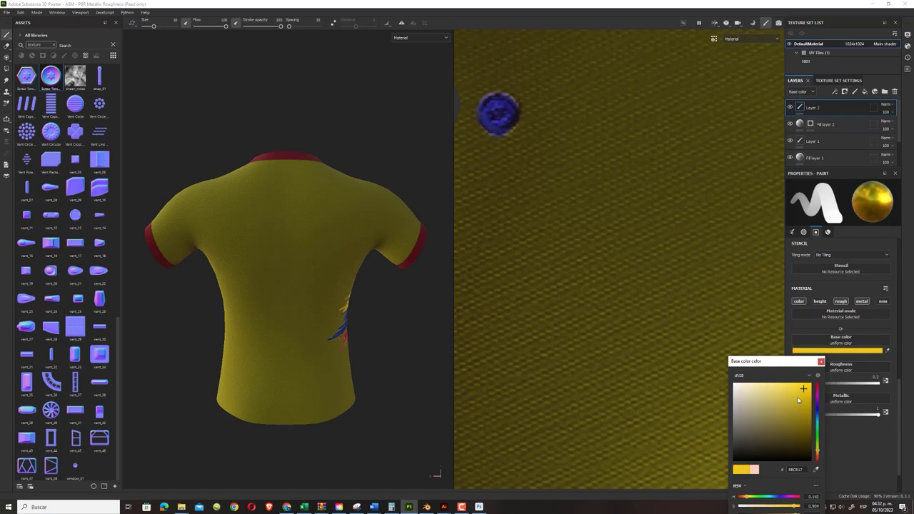
pyautogui.moveTo(803, 389); pyautogui.dragTo(811, 384)
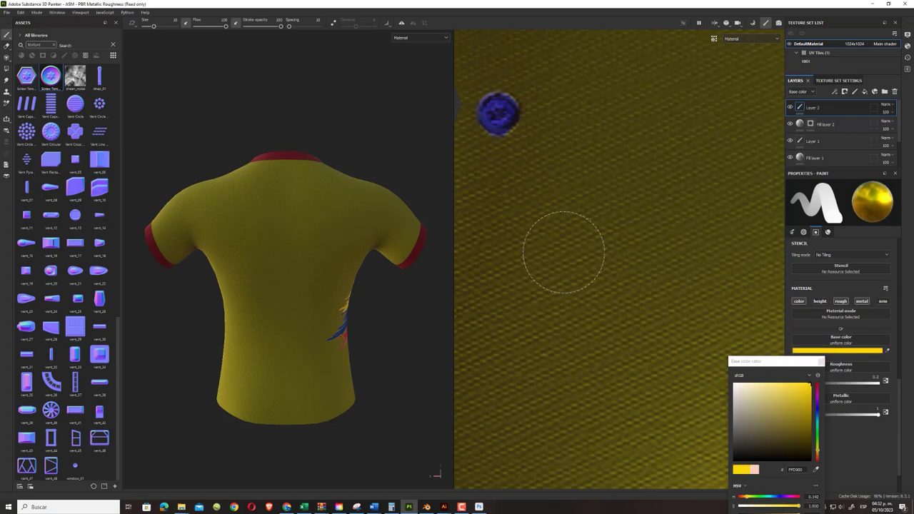
pyautogui.moveTo(265, 207)
pyautogui.mouseDown()
pyautogui.moveTo(263, 298)
pyautogui.moveTo(300, 200)
pyautogui.moveTo(323, 236)
pyautogui.moveTo(325, 227)
pyautogui.mouseUp()
pyautogui.hotkey('ctrl', 'z')
# - Dismiss Illustrator's Novedades panel and create a new 215.9 × 279.4 mm CMYK document, Sin título-1
pyautogui.click(452, 490)
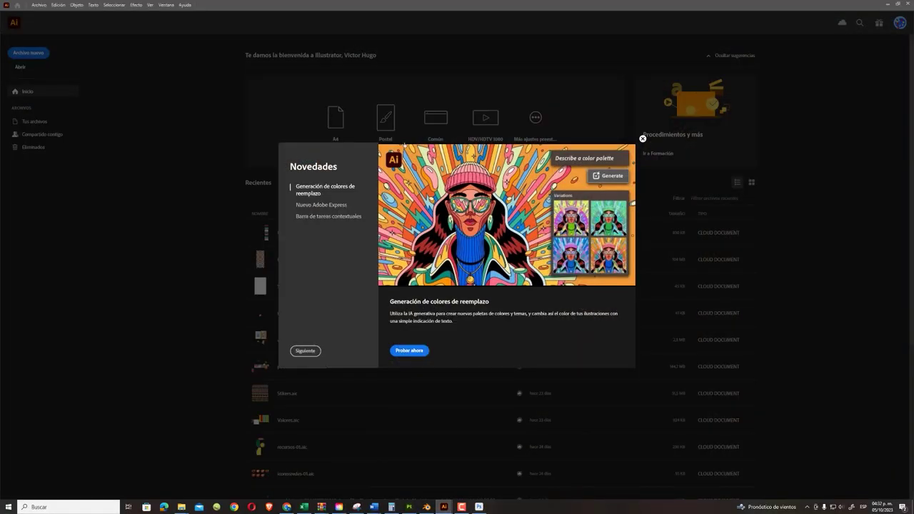
pyautogui.click(642, 139)
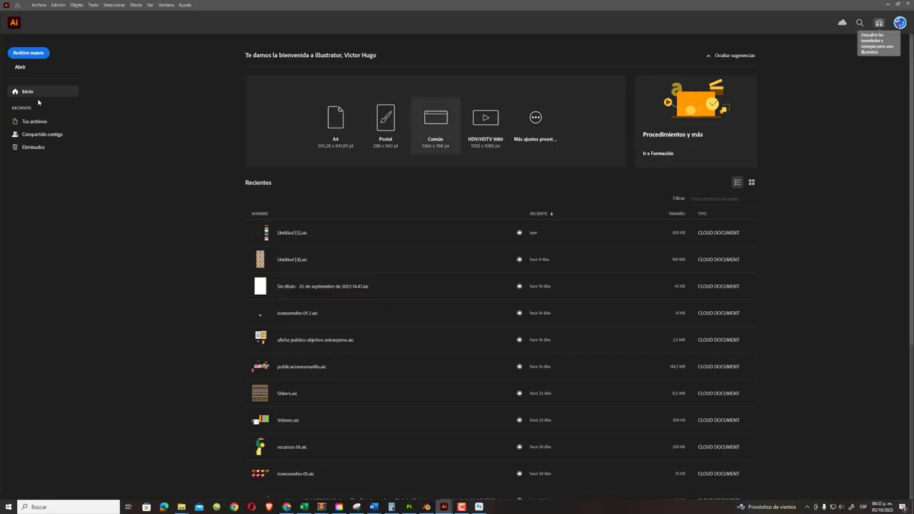
pyautogui.click(29, 54)
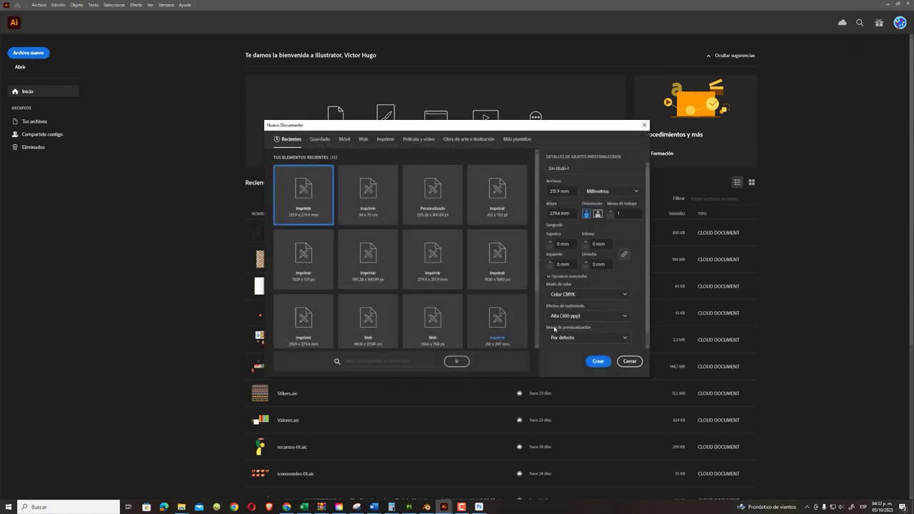
pyautogui.click(595, 362)
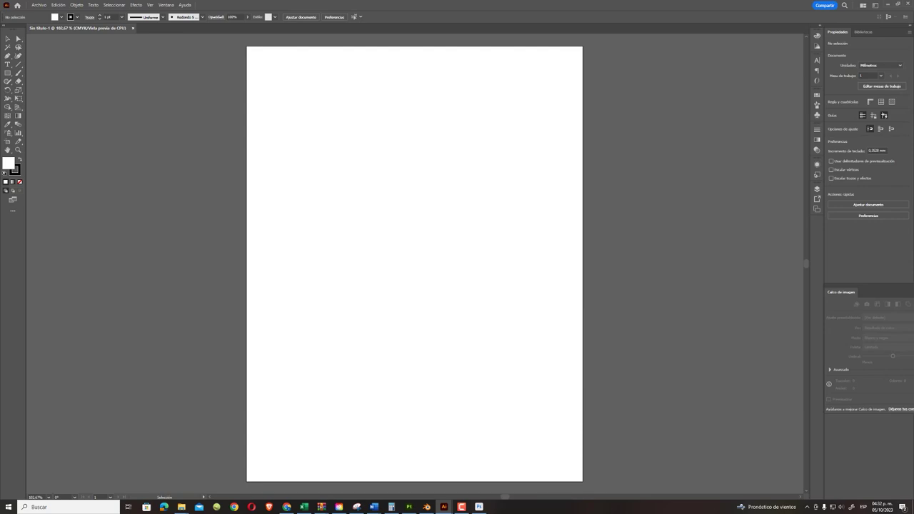
# - Add a text object on the artboard that reads '10'
pyautogui.click(7, 64)
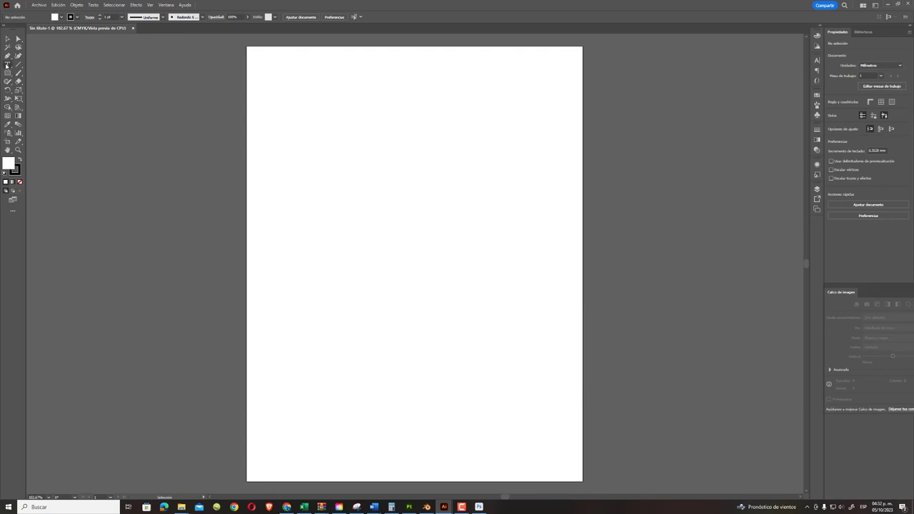
pyautogui.click(335, 218)
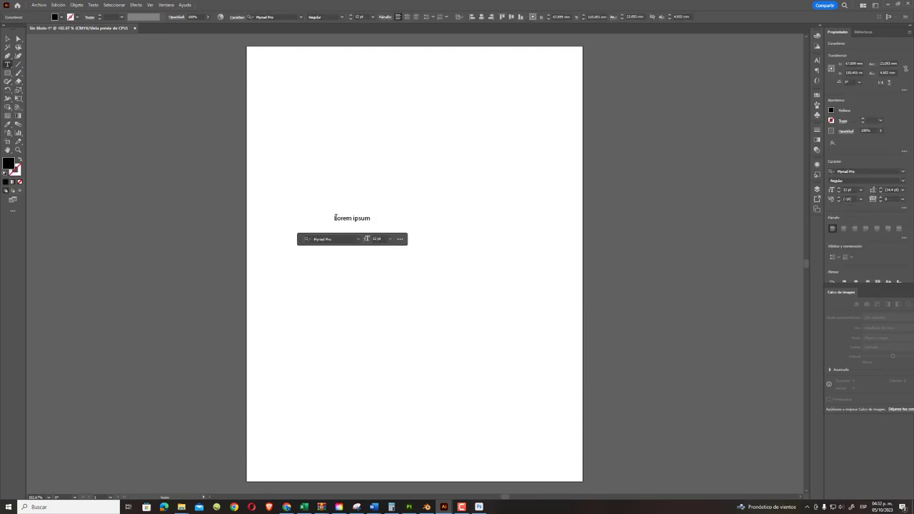
pyautogui.moveTo(335, 217); pyautogui.dragTo(407, 218)
pyautogui.write('lo')
pyautogui.press('BackSpace')
pyautogui.press('BackSpace')
pyautogui.write('10')
# - Enlarge the 10, set it in Acumin Pro Bold, and position it in the upper half
pyautogui.click(18, 39)
pyautogui.moveTo(342, 221); pyautogui.dragTo(474, 330)
pyautogui.moveTo(418, 287); pyautogui.dragTo(421, 225)
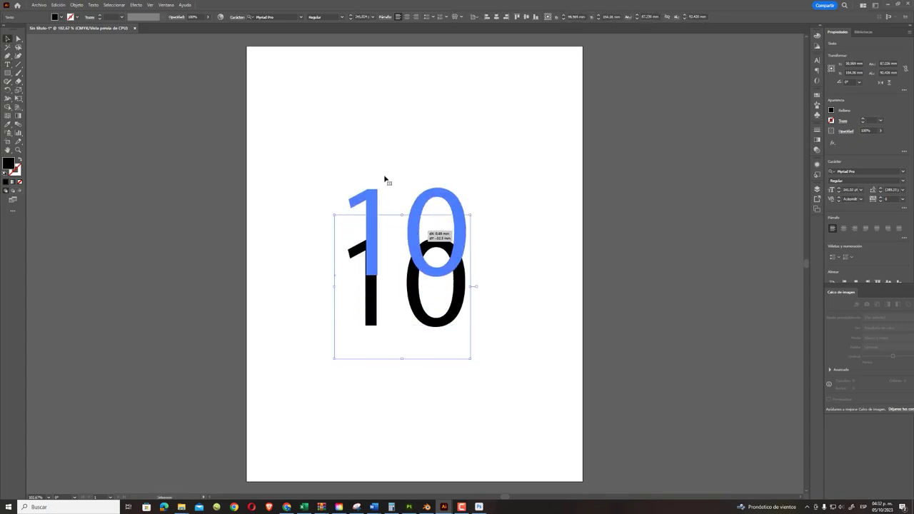
pyautogui.rightClick(421, 224)
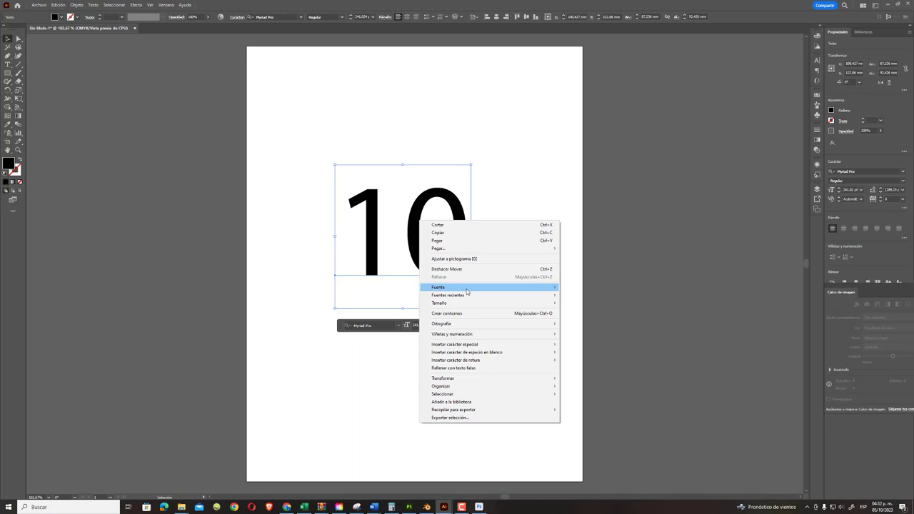
pyautogui.moveTo(457, 287)
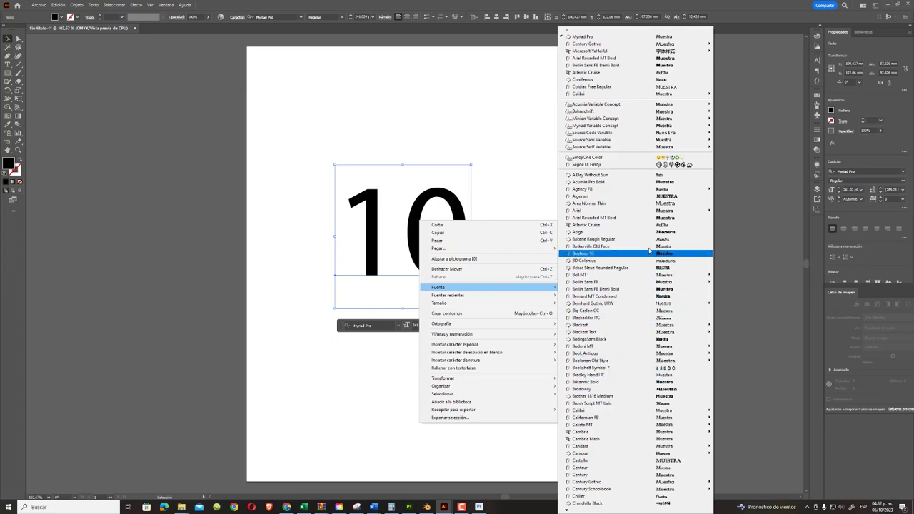
pyautogui.click(656, 182)
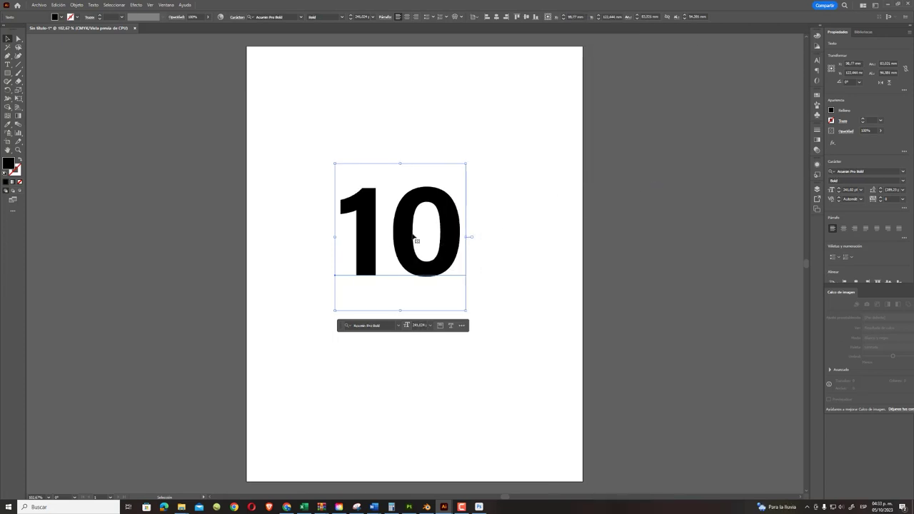
pyautogui.moveTo(412, 236); pyautogui.dragTo(424, 222)
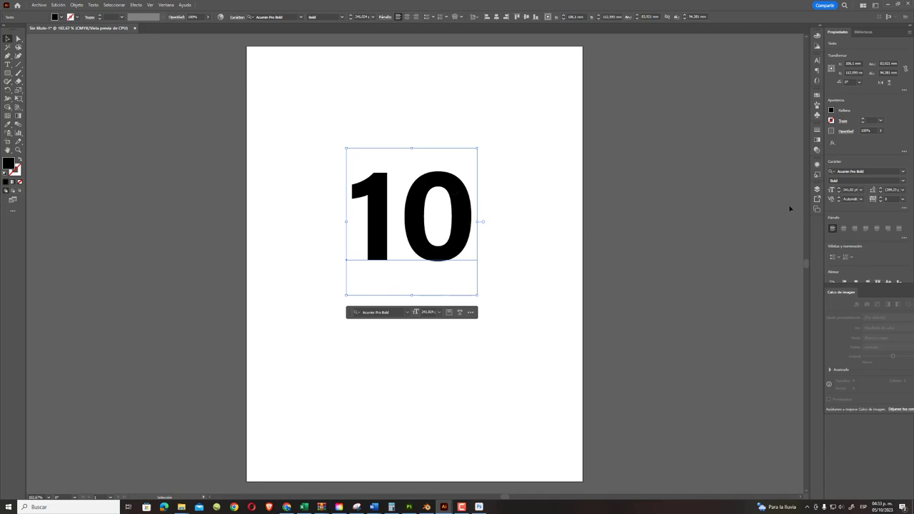
# - In Appearance, add a white fill to the 10 and place it beneath Caracteres
pyautogui.click(817, 169)
pyautogui.click(804, 163)
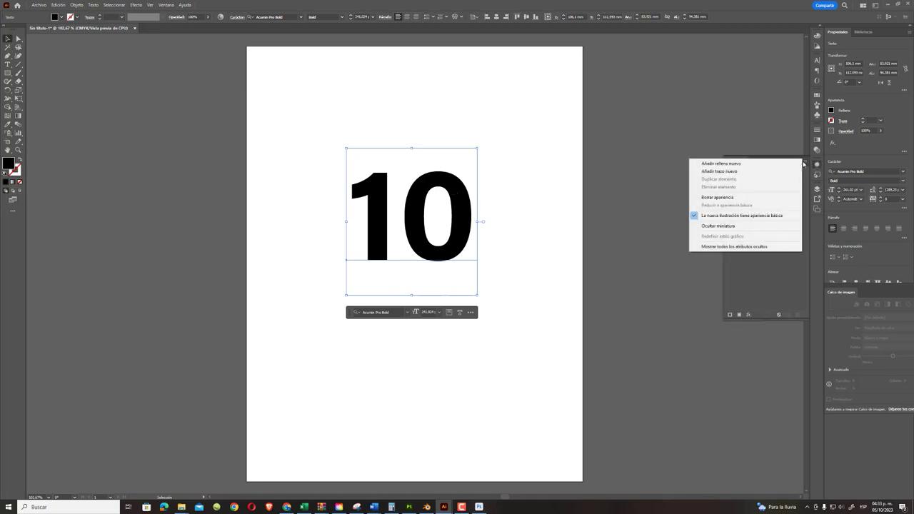
pyautogui.click(756, 164)
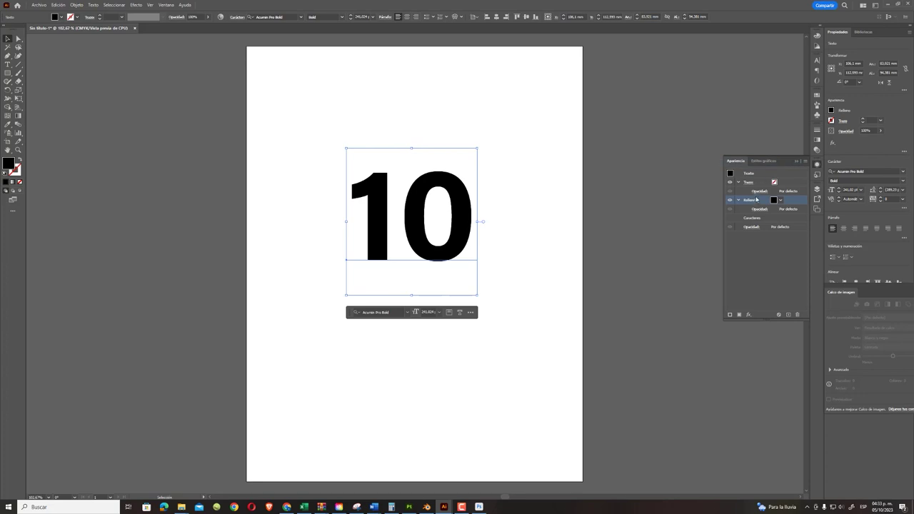
pyautogui.click(780, 201)
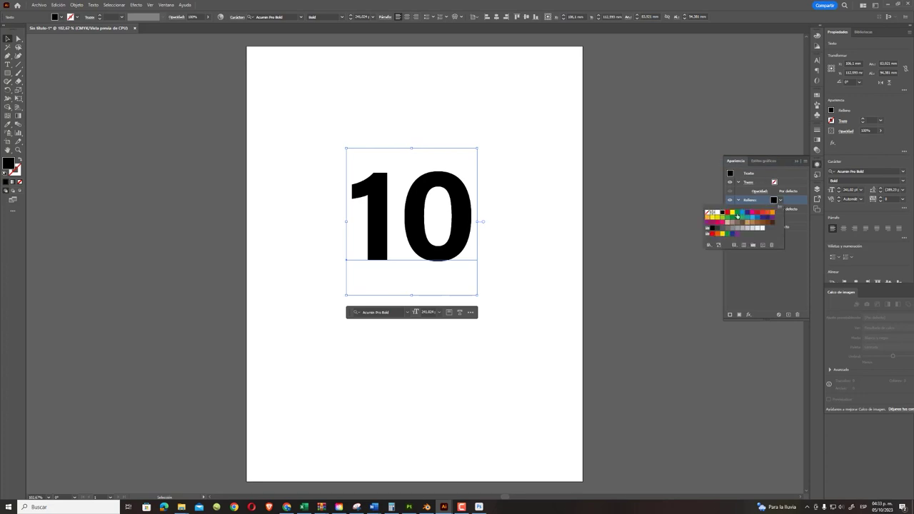
pyautogui.click(780, 202)
pyautogui.click(715, 212)
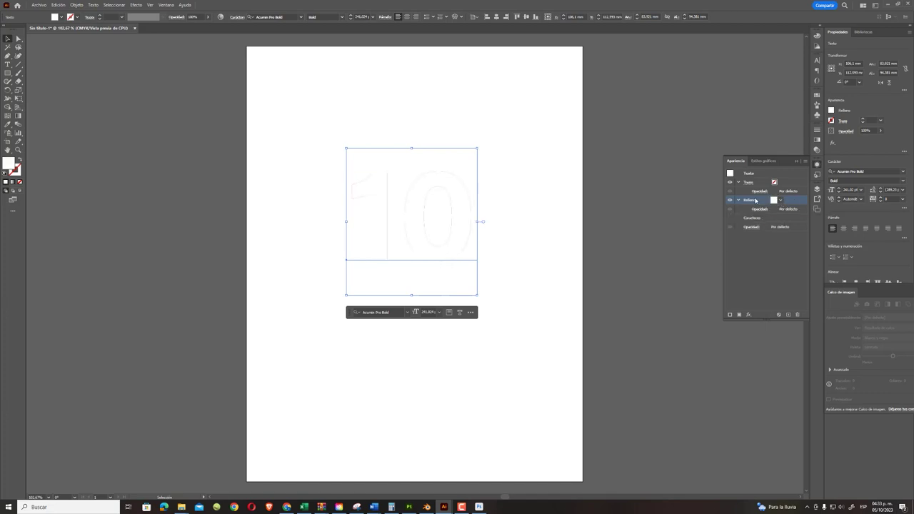
pyautogui.moveTo(754, 200); pyautogui.dragTo(755, 227)
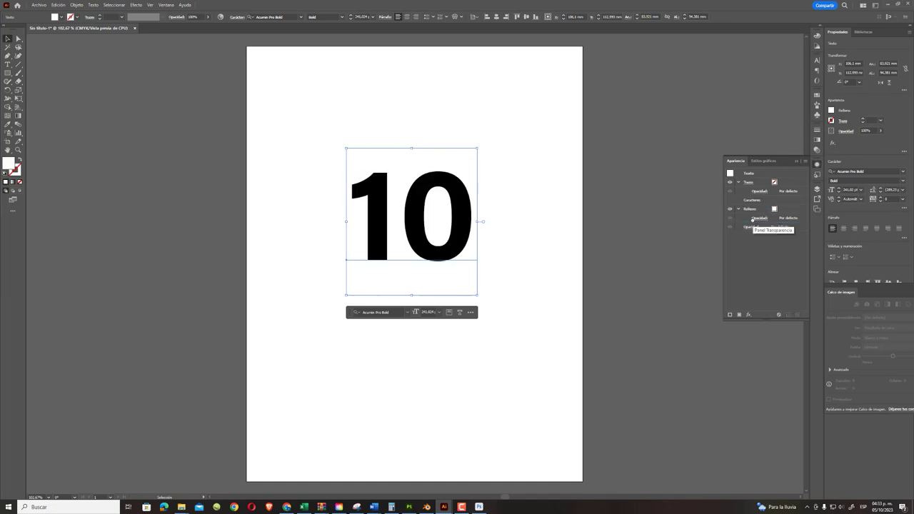
# - Give the white fill a 1 mm Offset Path with Redondas joins, then move the 10 left of the page
pyautogui.click(750, 209)
pyautogui.click(748, 314)
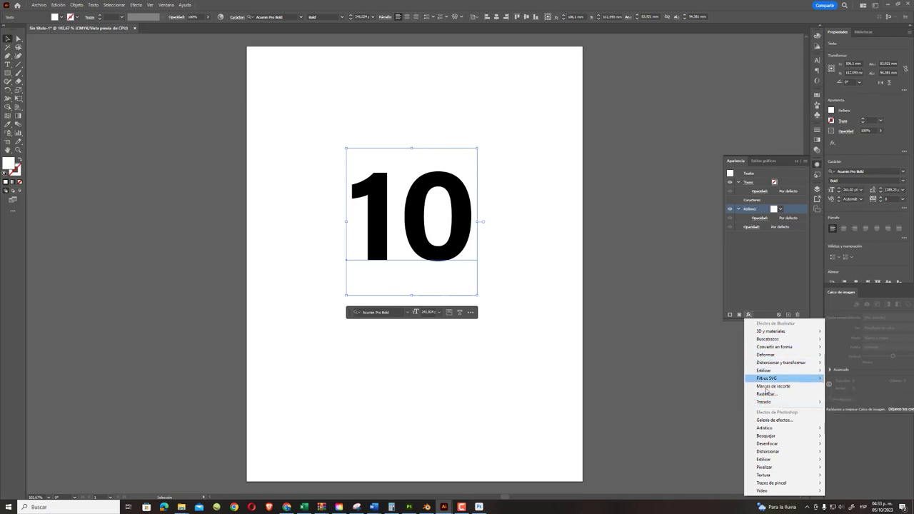
pyautogui.moveTo(782, 402)
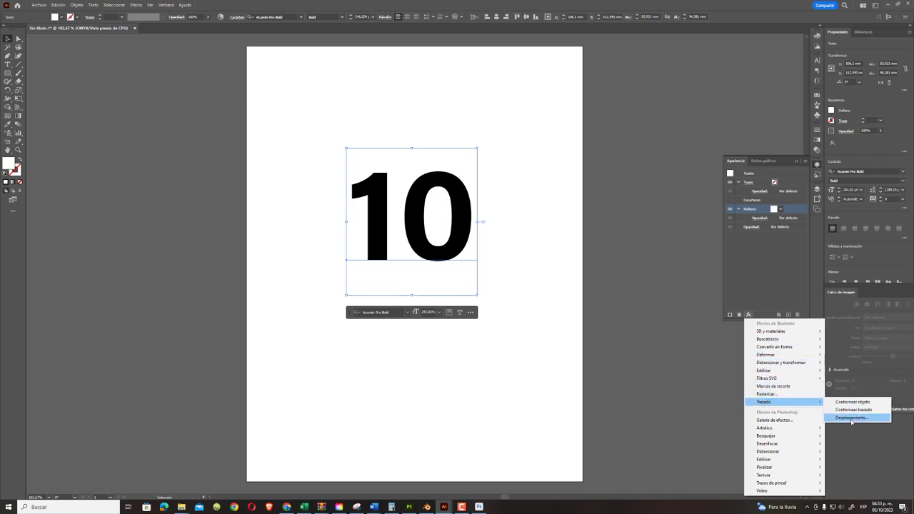
pyautogui.click(852, 417)
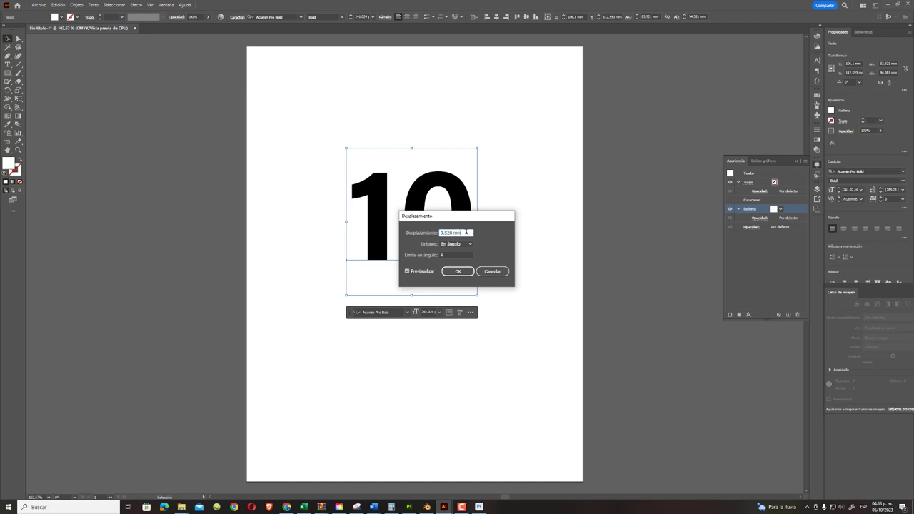
pyautogui.write('0')
pyautogui.click(464, 244)
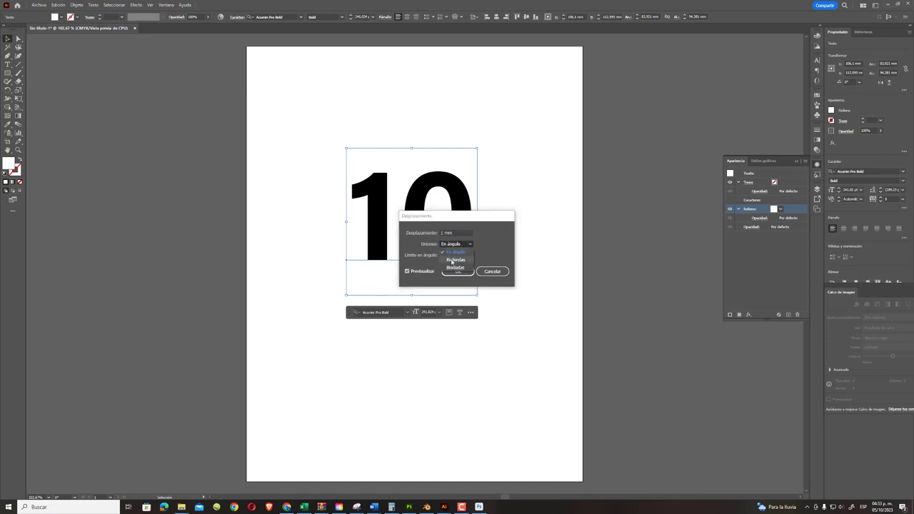
pyautogui.click(453, 260)
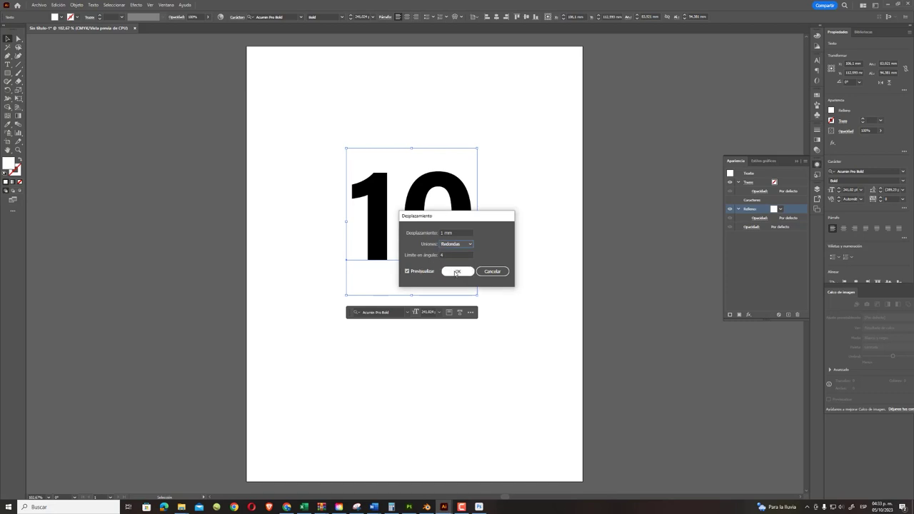
pyautogui.click(457, 271)
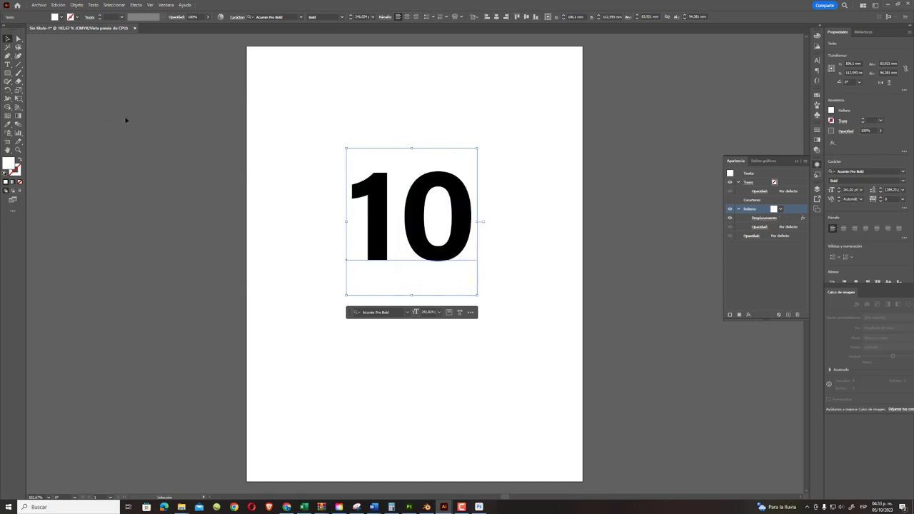
pyautogui.moveTo(374, 210); pyautogui.dragTo(103, 192)
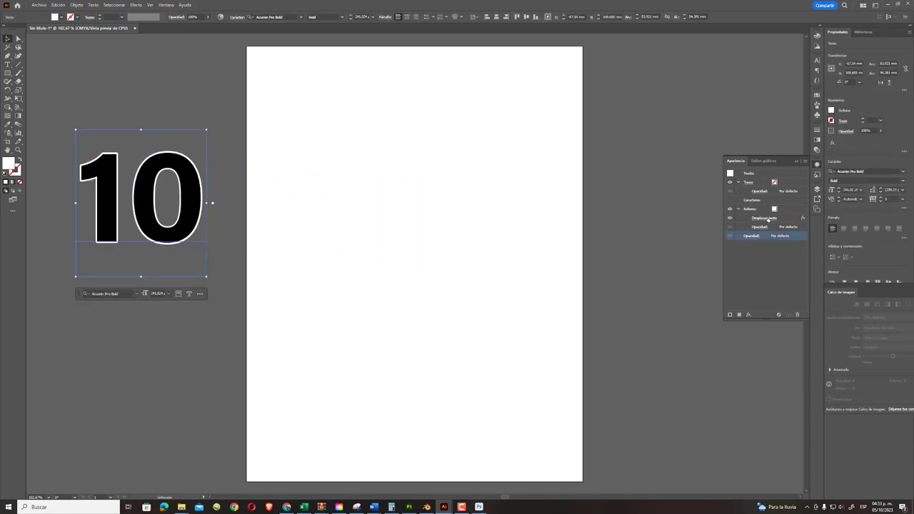
# - Add another fill to the 10, move it to the bottom of the stack, and make it black
pyautogui.click(806, 162)
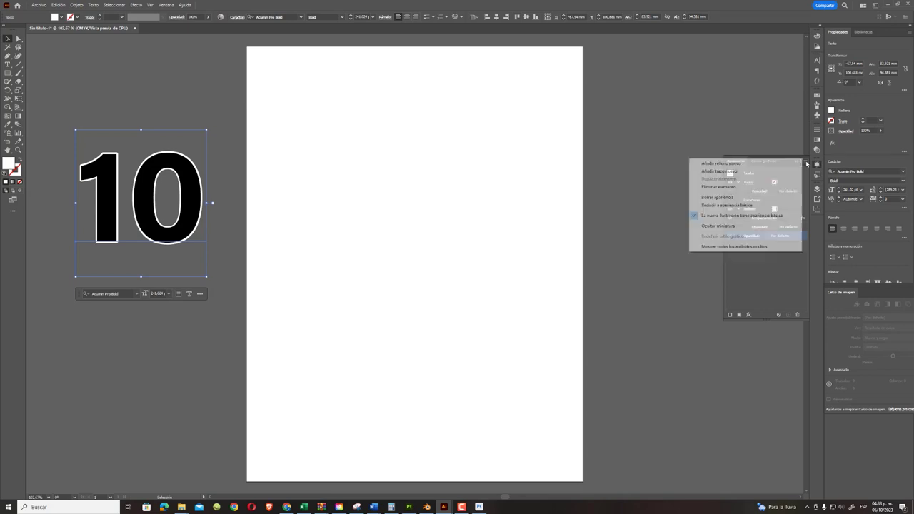
pyautogui.click(755, 164)
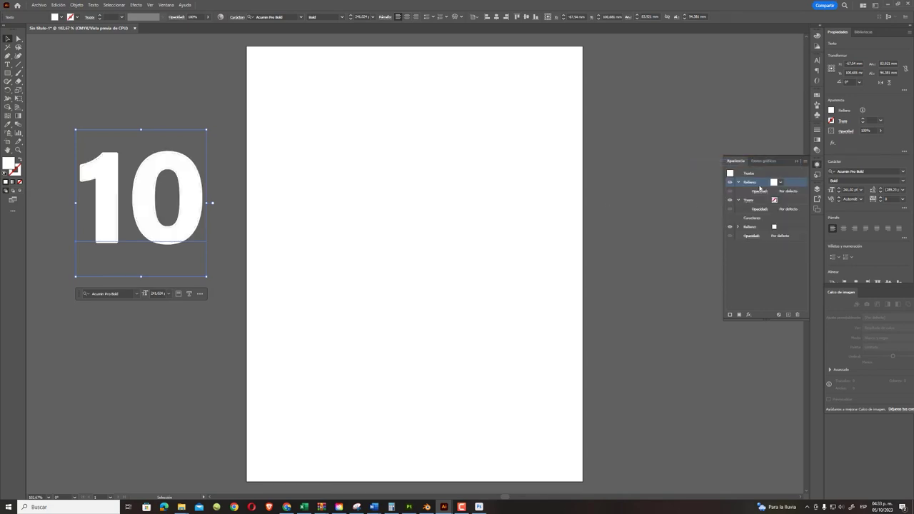
pyautogui.moveTo(756, 185); pyautogui.dragTo(750, 230)
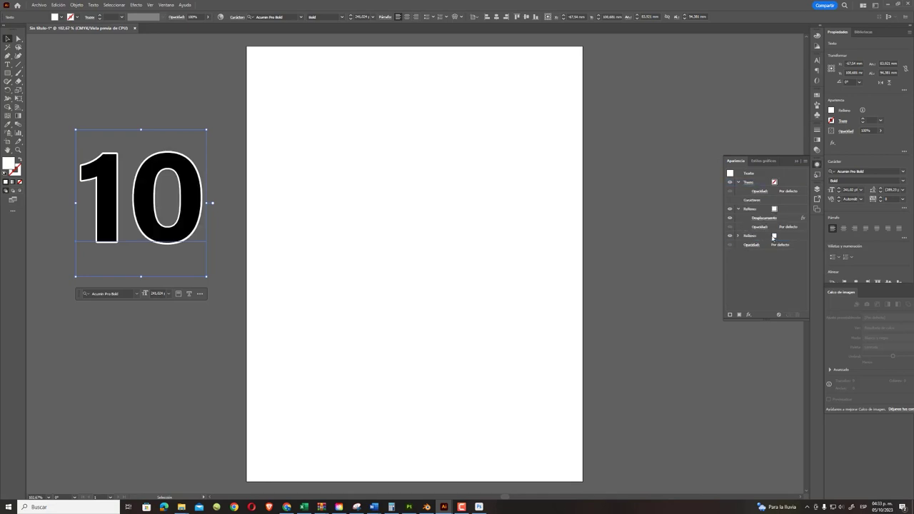
pyautogui.click(773, 237)
pyautogui.click(773, 239)
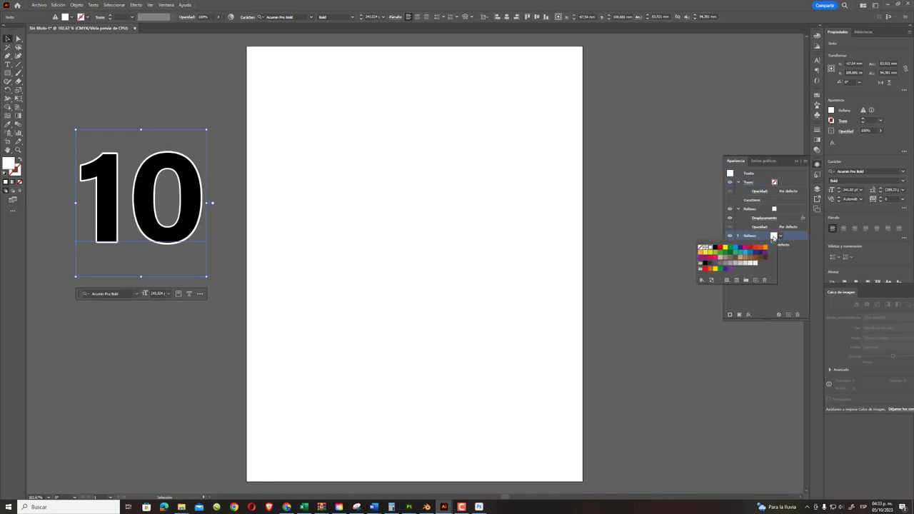
pyautogui.click(715, 249)
# - Apply a 3.528 mm rounded Offset Path to the black fill for an outer border
pyautogui.click(746, 316)
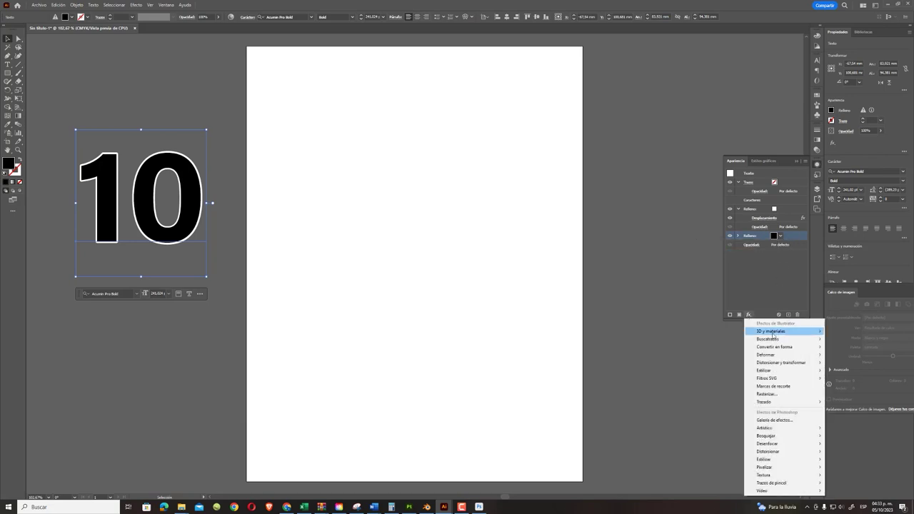
pyautogui.moveTo(784, 402)
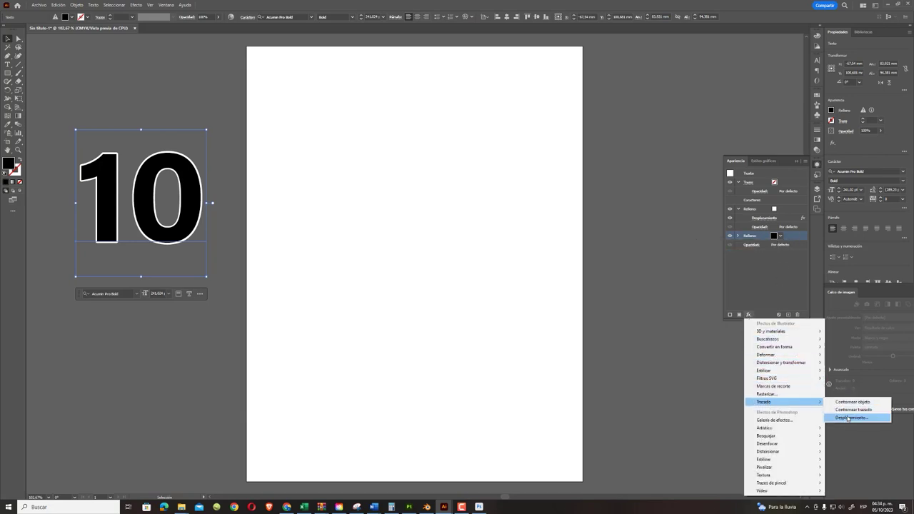
pyautogui.click(846, 419)
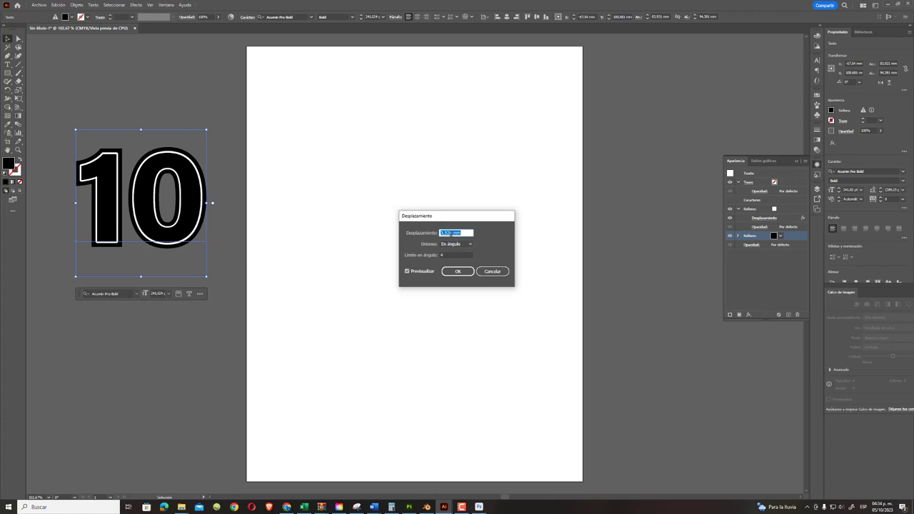
pyautogui.click(457, 244)
pyautogui.click(450, 259)
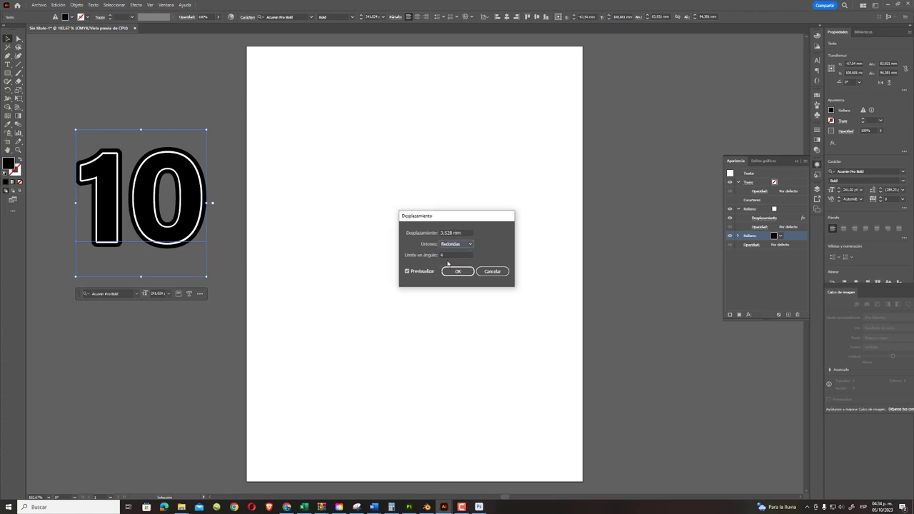
pyautogui.click(407, 272)
pyautogui.click(457, 272)
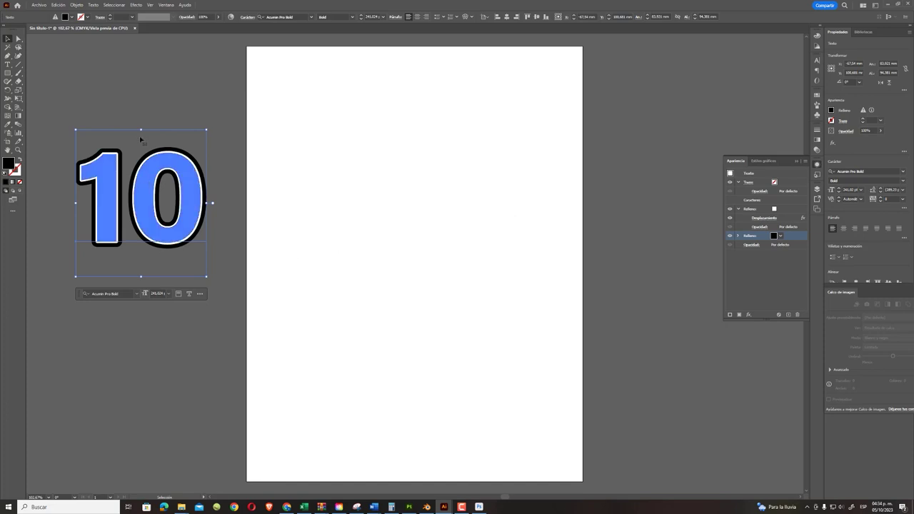
pyautogui.click(181, 105)
# - Centre and stretch the 10 on the page, convert it to outlines, and select the whole group
pyautogui.moveTo(440, 230); pyautogui.dragTo(441, 229)
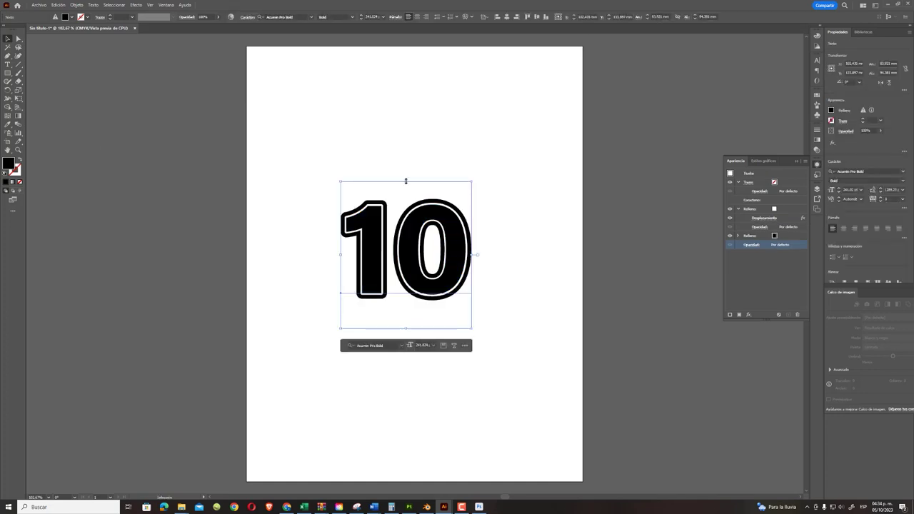
pyautogui.moveTo(405, 181); pyautogui.dragTo(405, 152)
pyautogui.moveTo(419, 223); pyautogui.dragTo(435, 241)
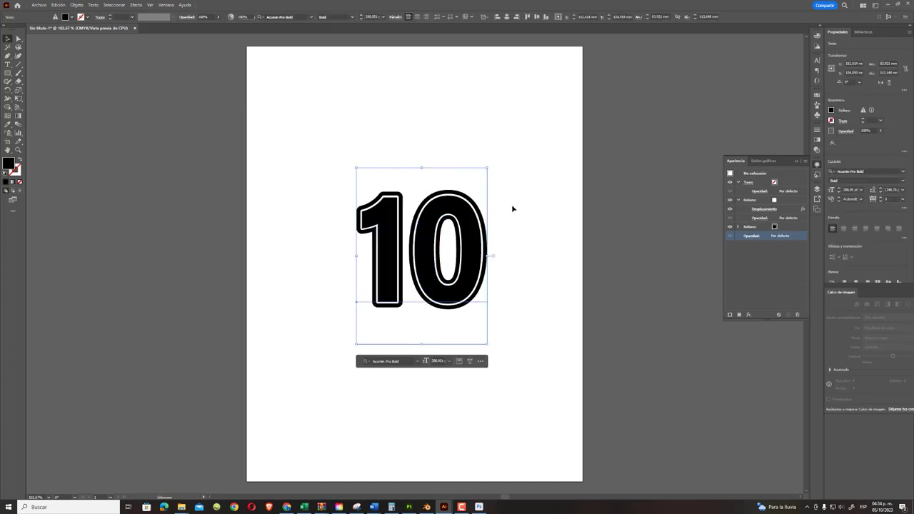
pyautogui.rightClick(392, 226)
pyautogui.click(419, 314)
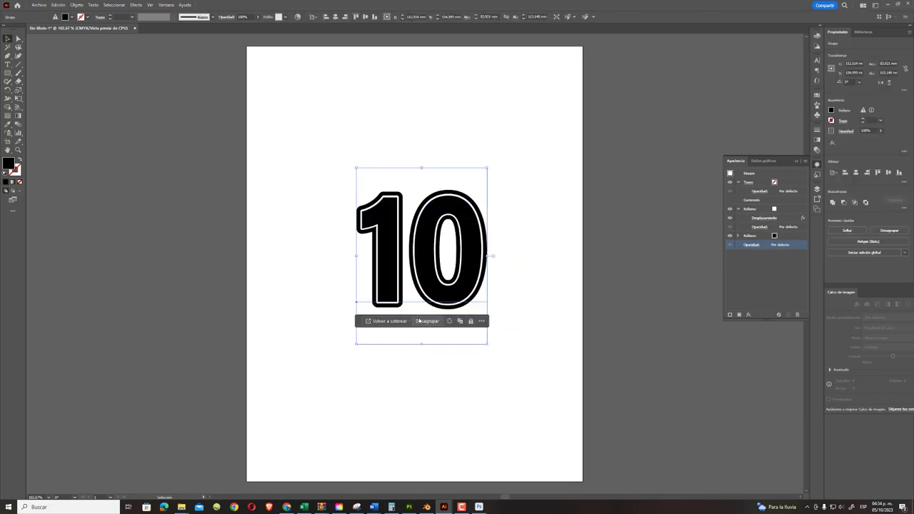
pyautogui.moveTo(301, 147); pyautogui.dragTo(516, 331)
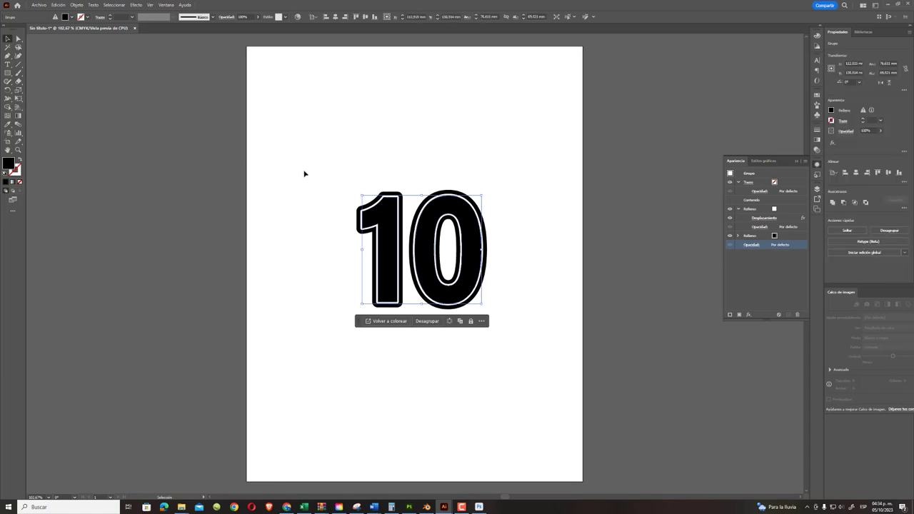
pyautogui.click(304, 174)
pyautogui.moveTo(337, 154); pyautogui.dragTo(571, 364)
# - Export the artwork as the PNG 'numero 10' at 150 ppi with transparency
pyautogui.click(37, 5)
pyautogui.moveTo(50, 160)
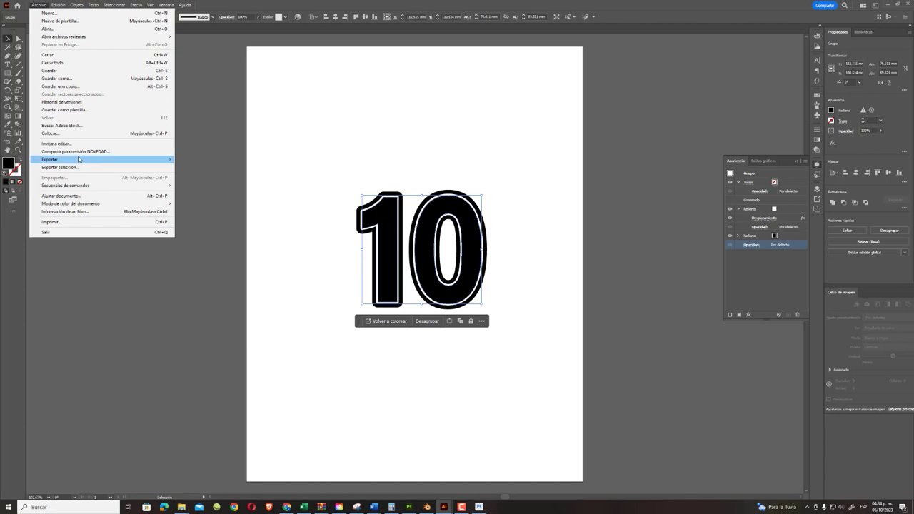
pyautogui.click(248, 169)
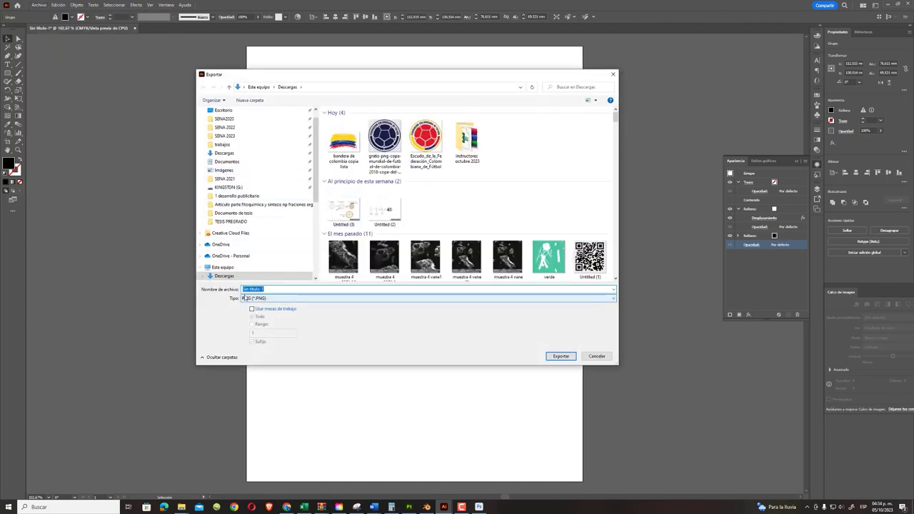
pyautogui.write('numero 10')
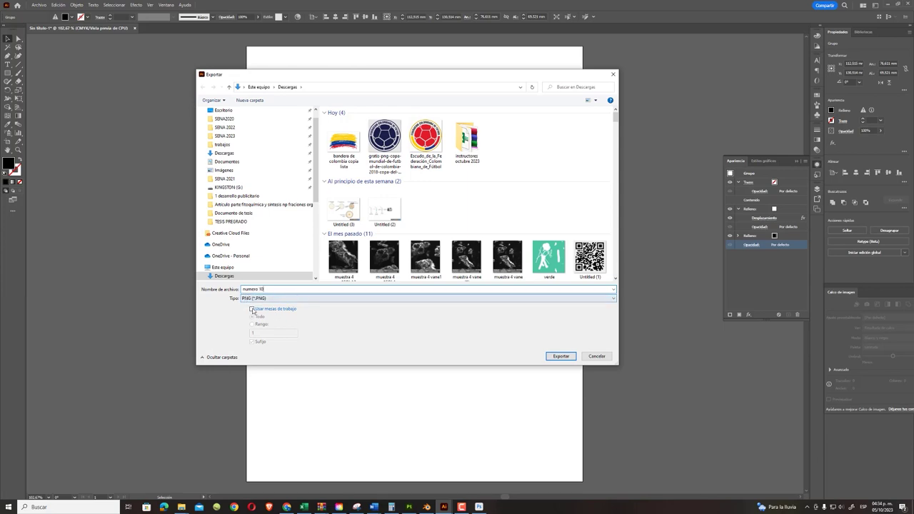
pyautogui.click(561, 356)
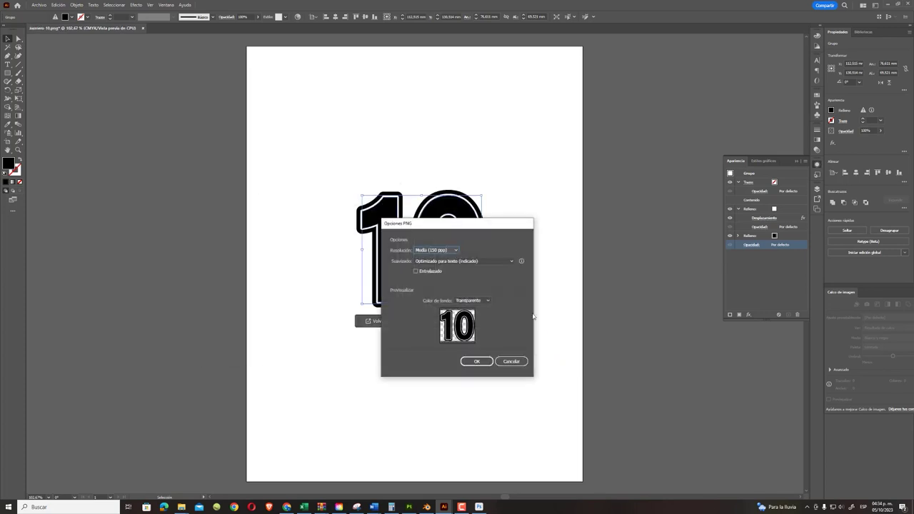
pyautogui.click(471, 362)
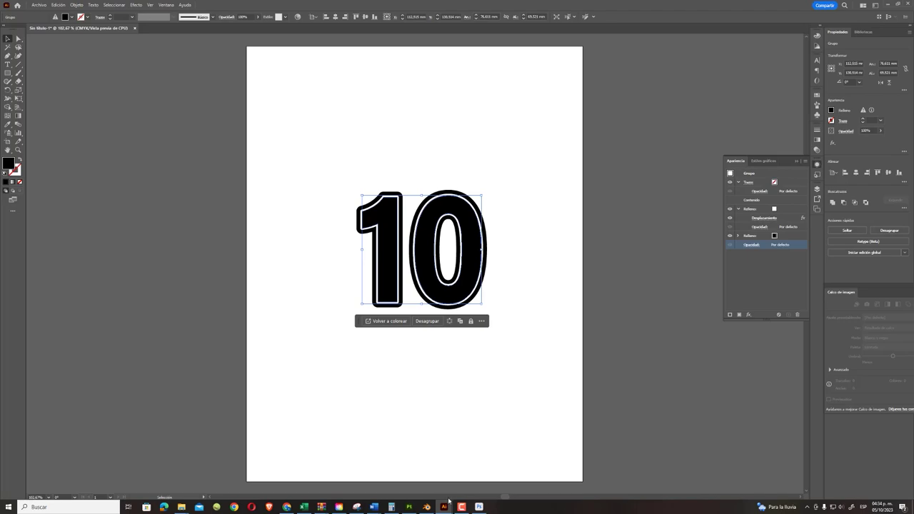
pyautogui.click(408, 507)
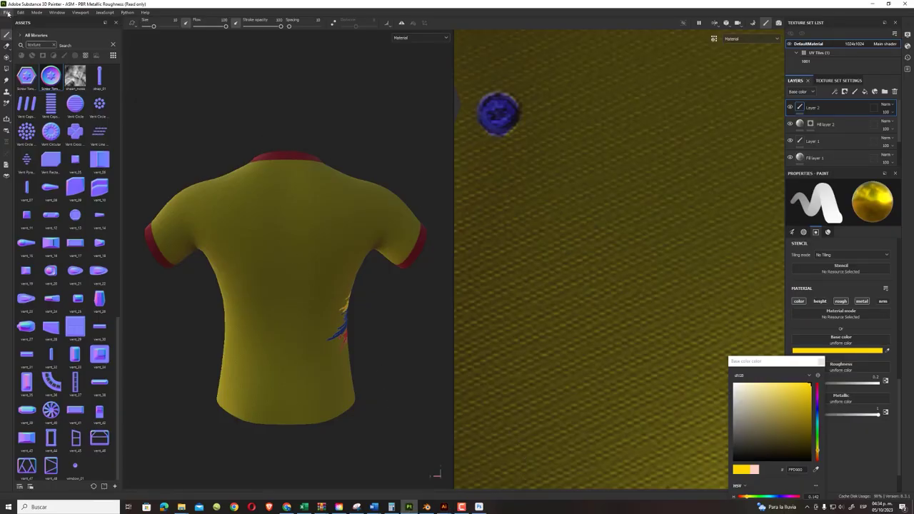
# - Import numero 10.png through Import resources as a texture into the current session
pyautogui.click(7, 13)
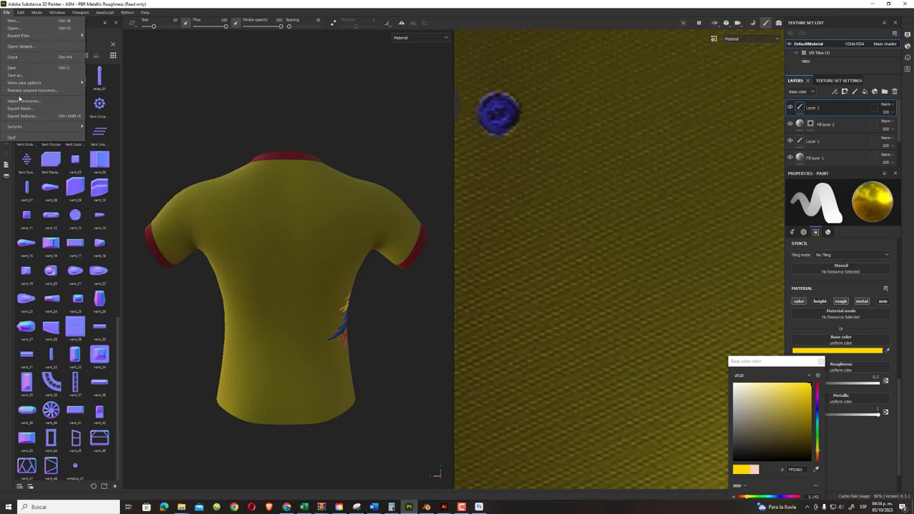
pyautogui.click(19, 101)
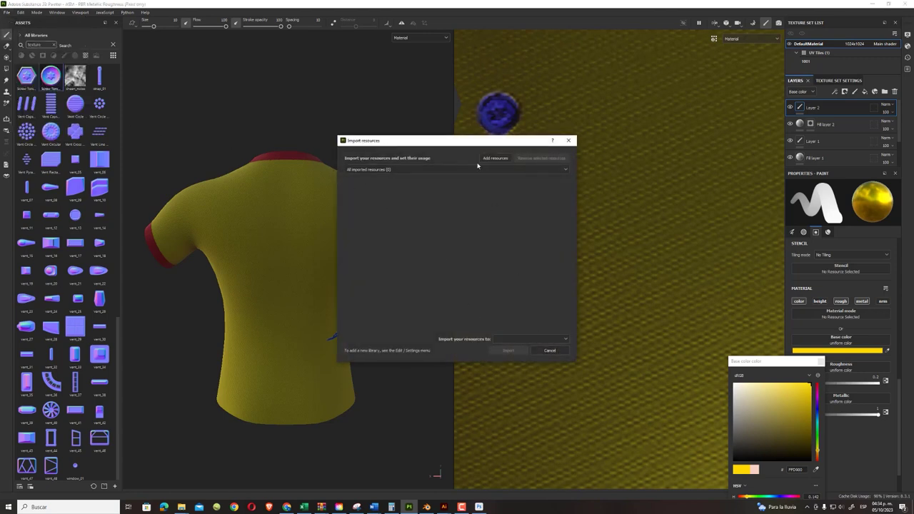
pyautogui.click(495, 158)
pyautogui.click(514, 214)
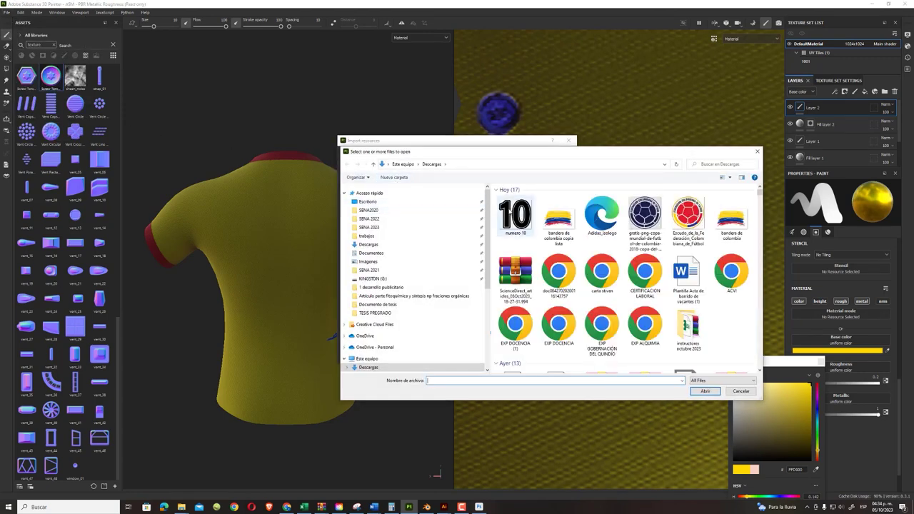
pyautogui.click(705, 392)
pyautogui.click(550, 182)
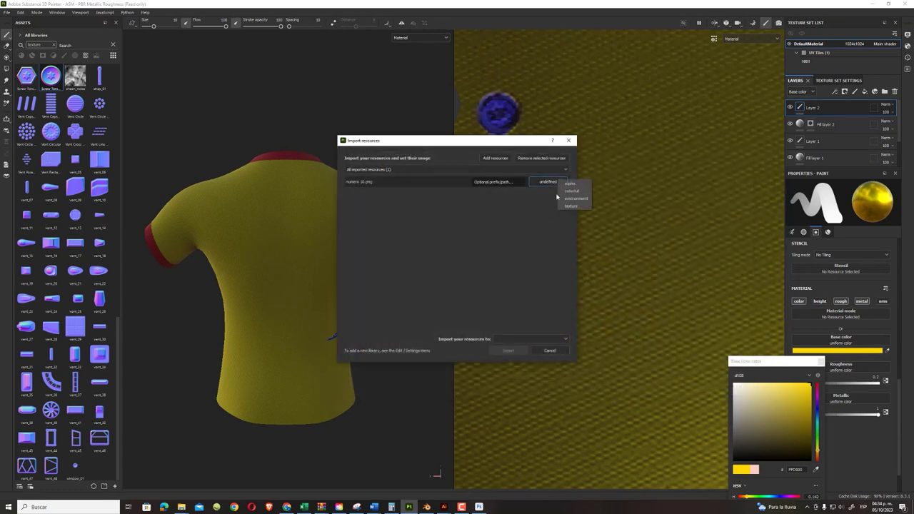
pyautogui.click(571, 205)
pyautogui.click(525, 339)
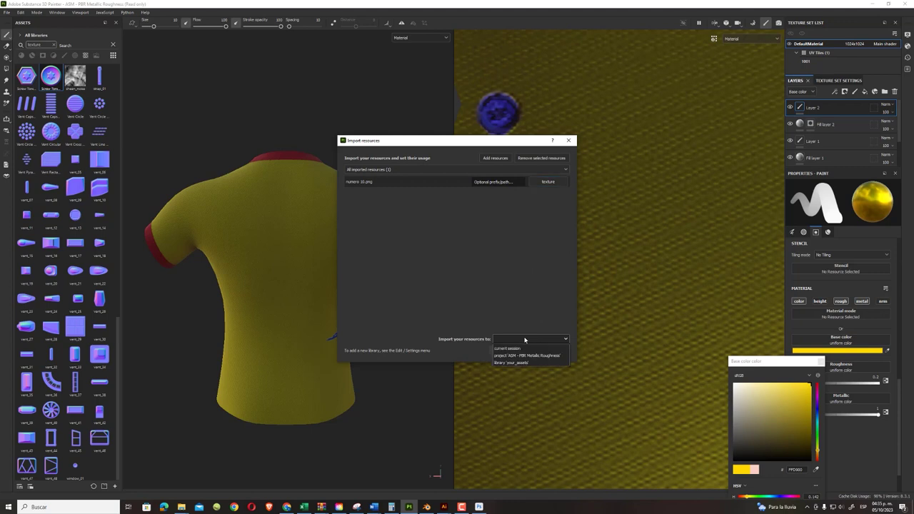
pyautogui.click(520, 349)
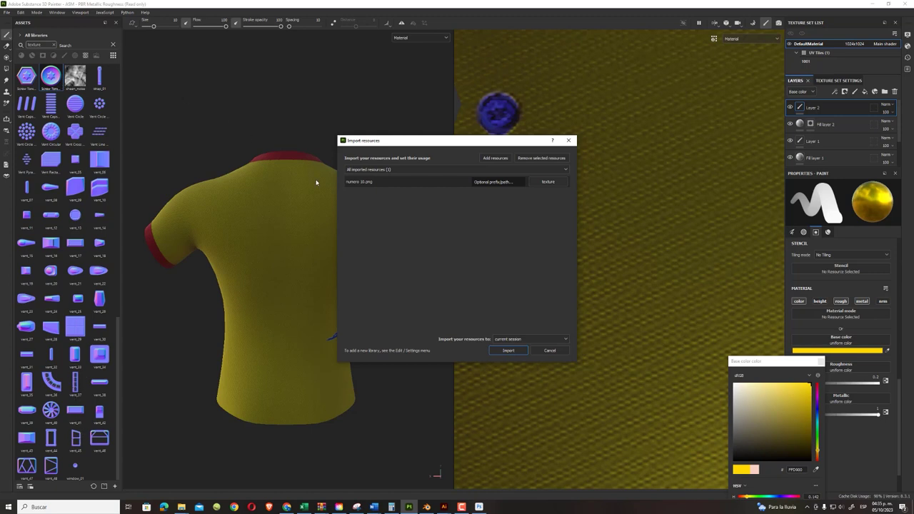
pyautogui.click(507, 350)
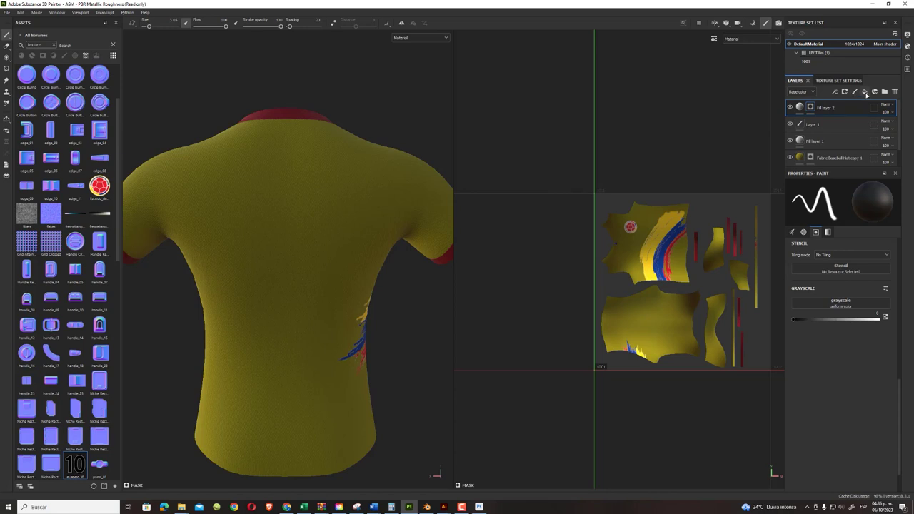
# - Add a new fill layer and put the numero 10 texture in its Metallic slot
pyautogui.click(865, 94)
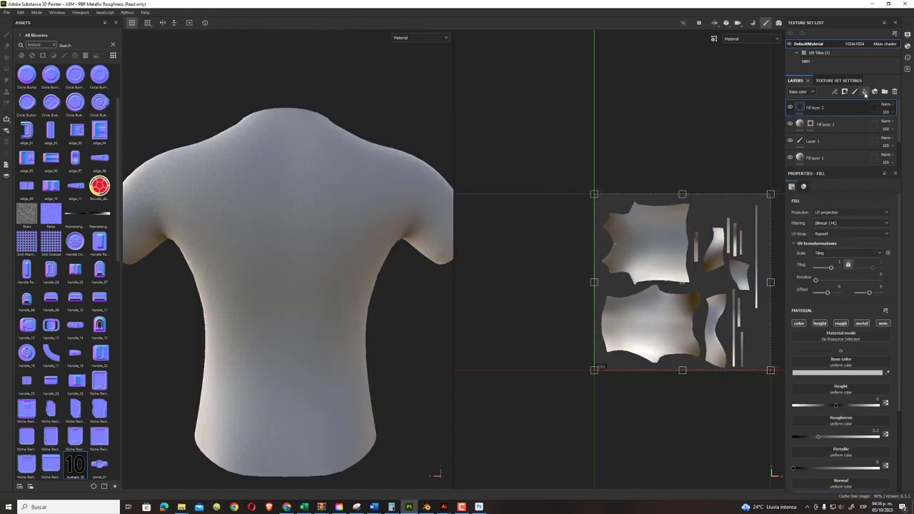
pyautogui.moveTo(75, 464); pyautogui.dragTo(844, 389)
pyautogui.moveTo(844, 389); pyautogui.dragTo(838, 455)
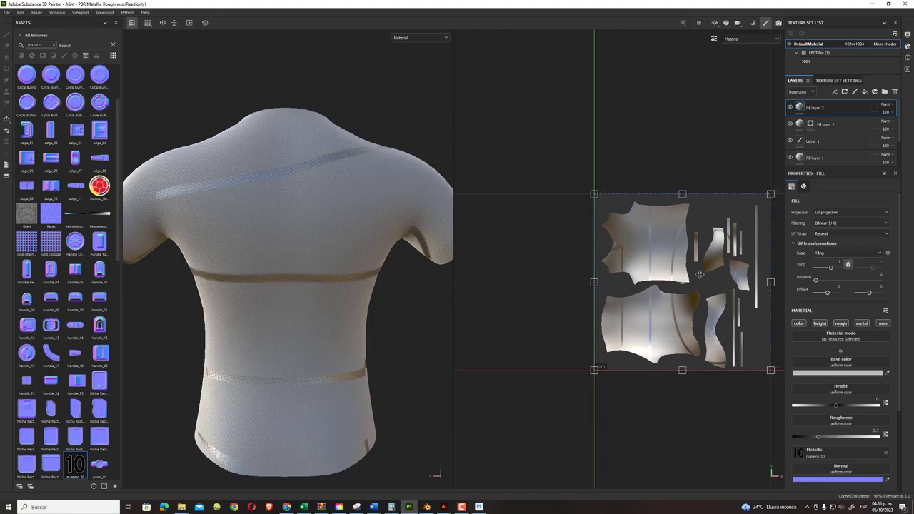
# - Set UV Wrap to None, then move and scale the 10 decal to the centre of the back
pyautogui.moveTo(770, 194)
pyautogui.mouseDown()
pyautogui.moveTo(618, 297)
pyautogui.moveTo(605, 323)
pyautogui.mouseUp()
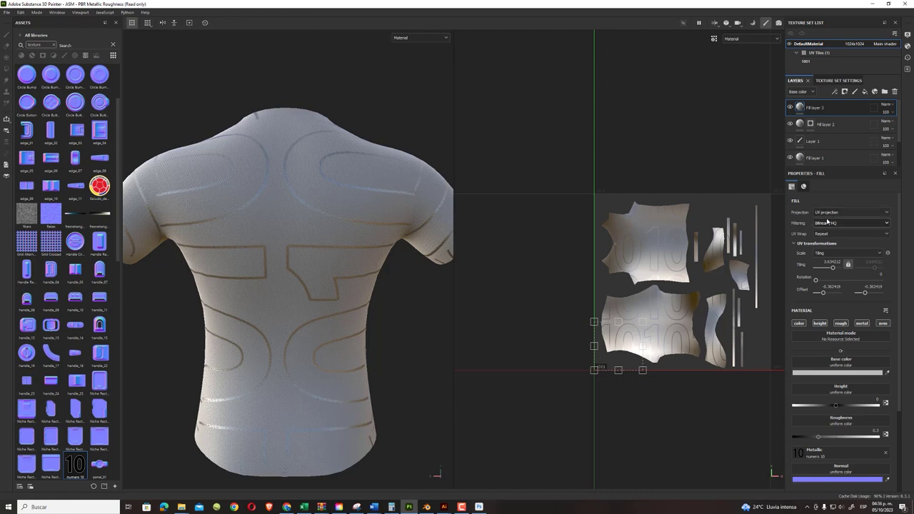
pyautogui.click(822, 235)
pyautogui.click(819, 243)
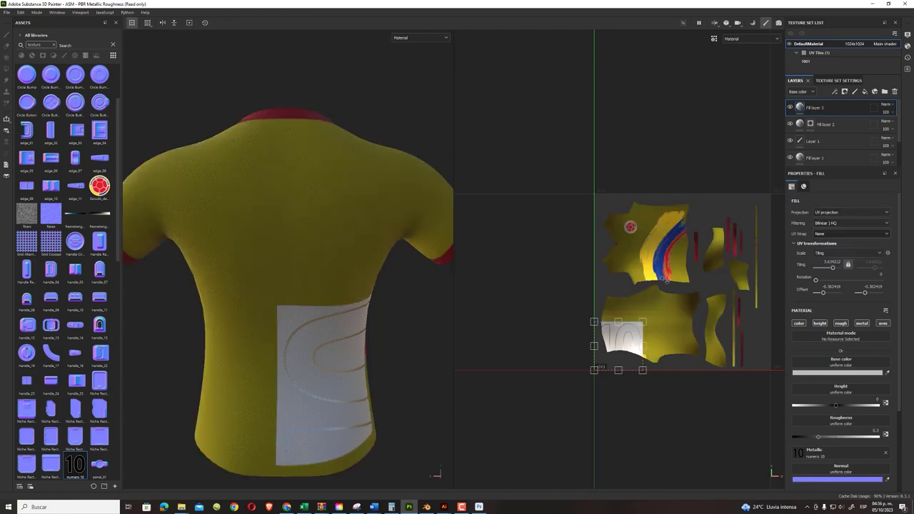
pyautogui.moveTo(634, 329)
pyautogui.mouseDown()
pyautogui.moveTo(682, 300)
pyautogui.moveTo(664, 316)
pyautogui.moveTo(608, 285)
pyautogui.mouseUp()
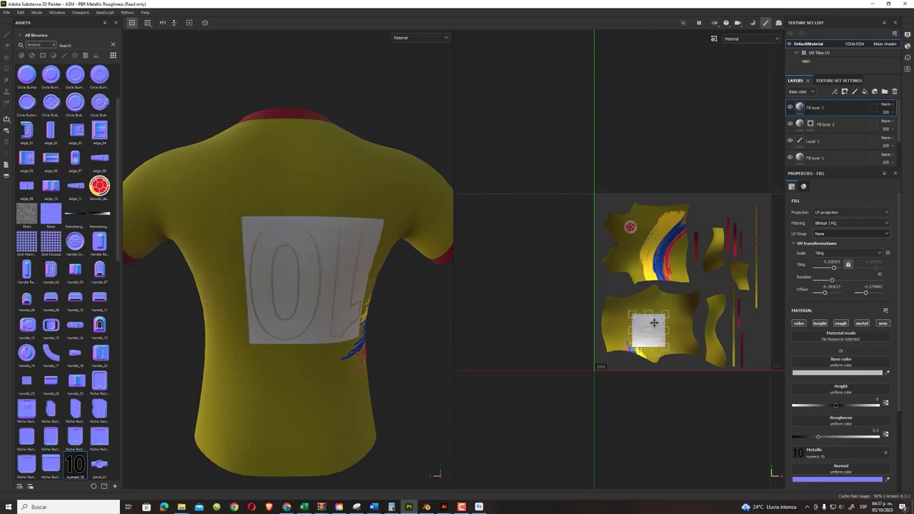
pyautogui.moveTo(653, 323)
pyautogui.mouseDown()
pyautogui.moveTo(654, 314)
pyautogui.moveTo(623, 342)
pyautogui.mouseUp()
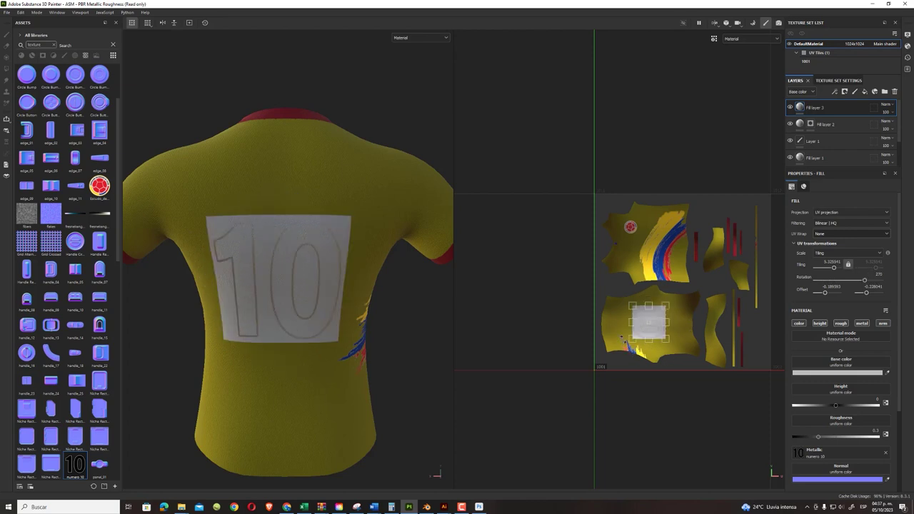
pyautogui.moveTo(664, 306); pyautogui.dragTo(648, 319)
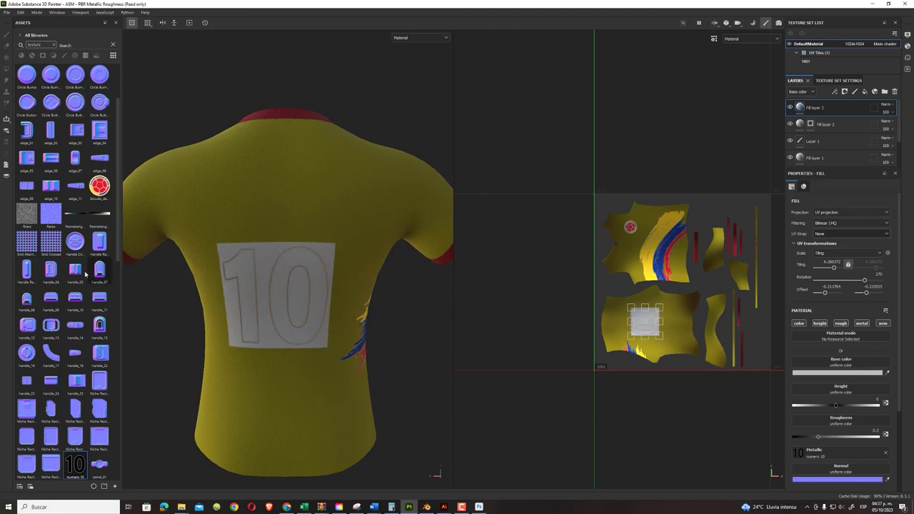
# - Assign numero 10 to Base color and Roughness, set Height to 0, and fit the decal on the back
pyautogui.moveTo(75, 464); pyautogui.dragTo(843, 364)
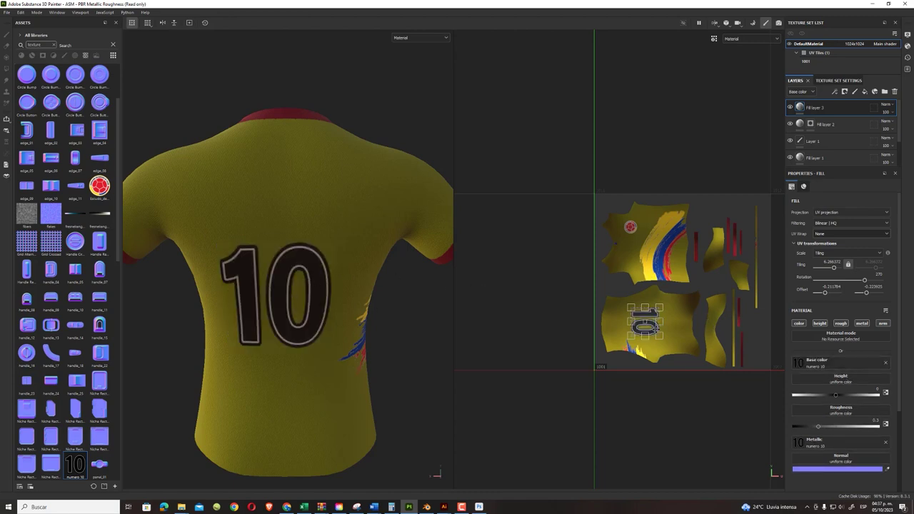
pyautogui.moveTo(660, 335)
pyautogui.mouseDown()
pyautogui.moveTo(652, 323)
pyautogui.moveTo(663, 325)
pyautogui.mouseUp()
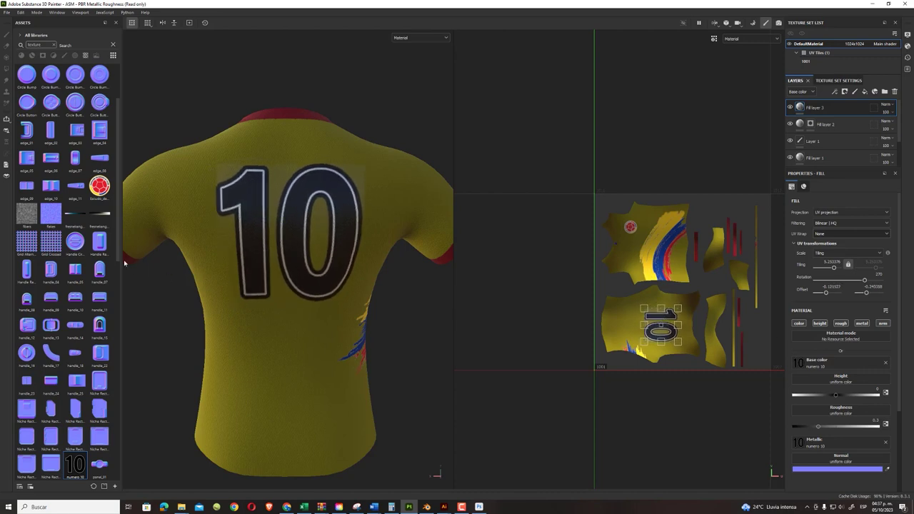
pyautogui.moveTo(75, 465); pyautogui.dragTo(821, 413)
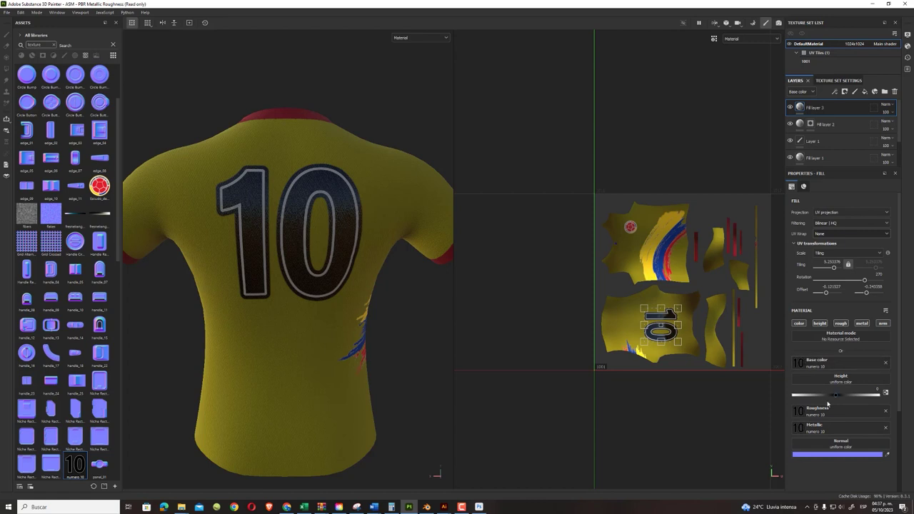
pyautogui.moveTo(835, 395)
pyautogui.mouseDown()
pyautogui.moveTo(854, 395)
pyautogui.moveTo(830, 395)
pyautogui.mouseUp()
pyautogui.doubleClick(871, 389)
pyautogui.write('0')
pyautogui.moveTo(832, 268); pyautogui.dragTo(833, 269)
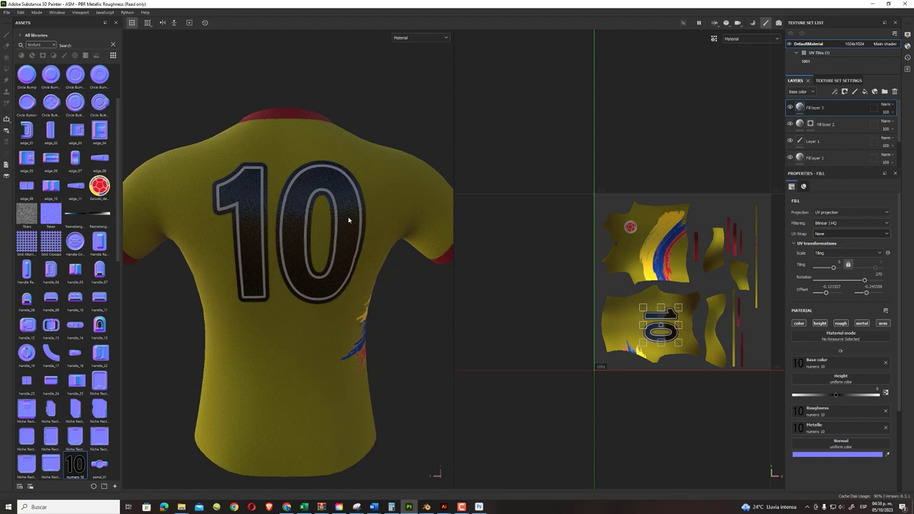
pyautogui.moveTo(660, 317); pyautogui.dragTo(661, 318)
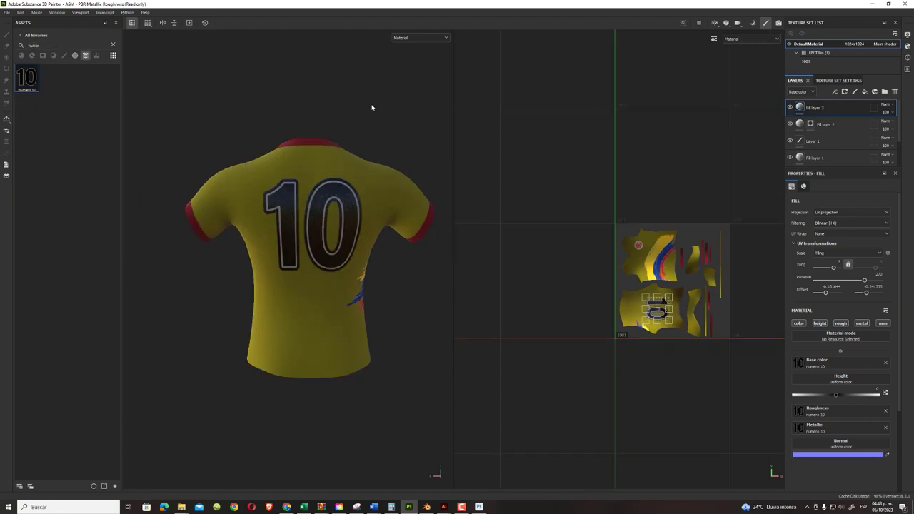
# - Clear the asset search, add a paint layer, and remove the numero 10 base colour and stencil
pyautogui.press('shift')
pyautogui.press('shift')
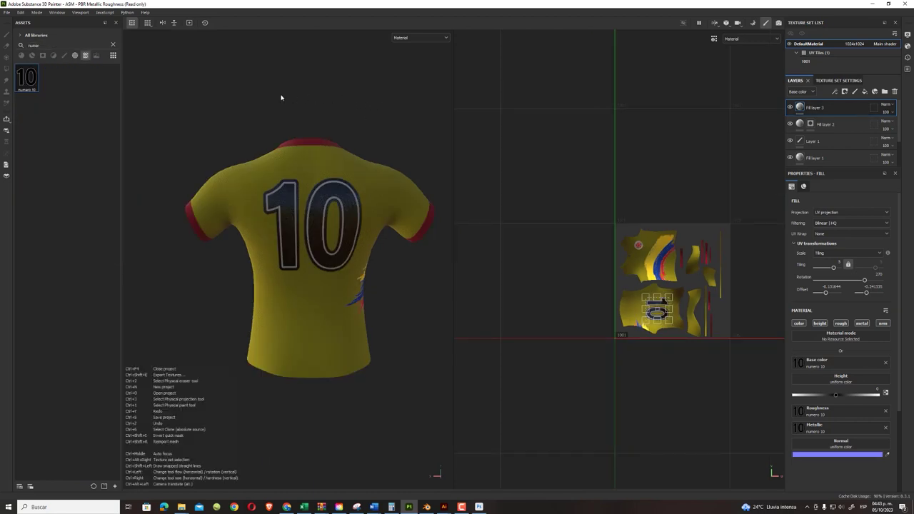
pyautogui.click(112, 45)
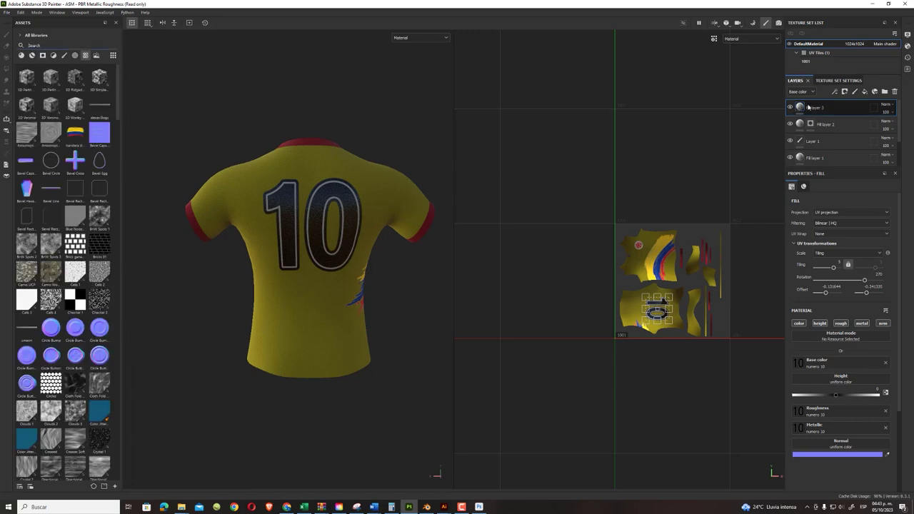
pyautogui.click(854, 92)
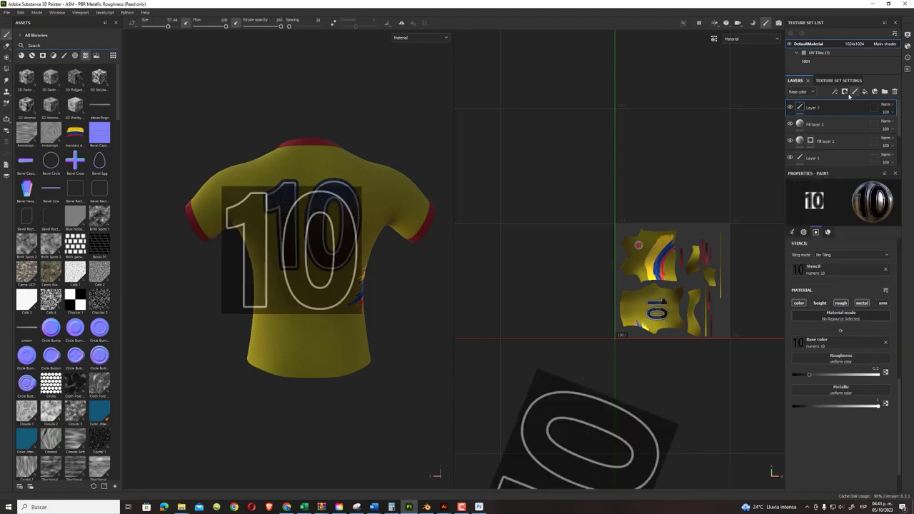
pyautogui.click(885, 343)
pyautogui.click(886, 269)
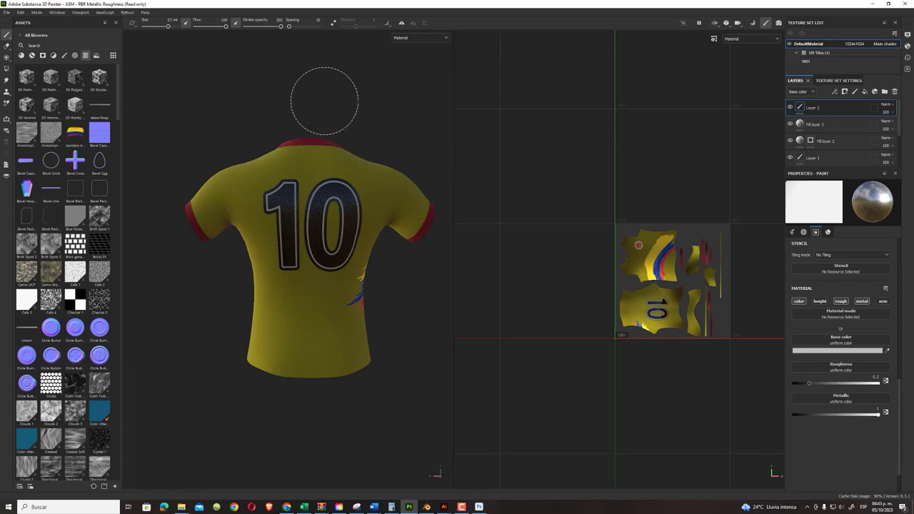
pyautogui.scroll(-2, 321, 102)
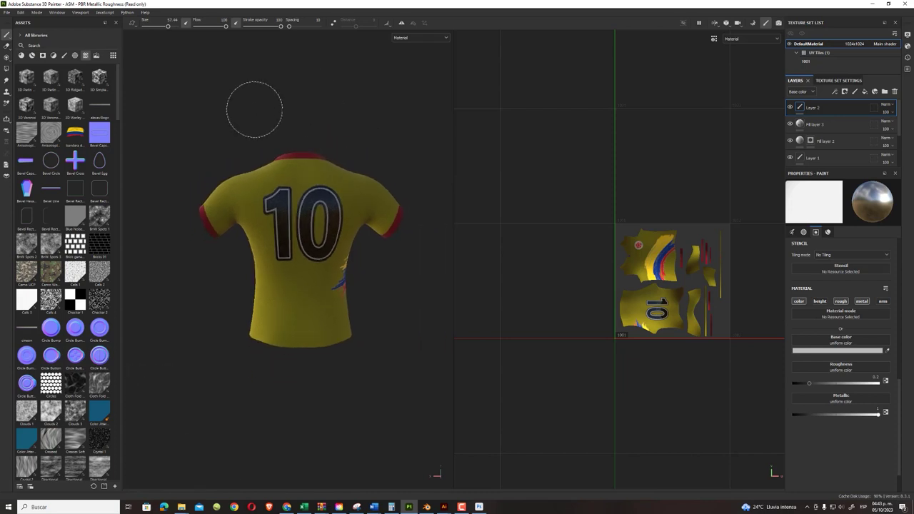
pyautogui.moveTo(253, 108)
pyautogui.keyDown('ctrl'); pyautogui.mouseDown(button='right')
pyautogui.moveTo(232, 104)
pyautogui.moveTo(353, 108)
pyautogui.moveTo(257, 112)
pyautogui.moveTo(305, 112)
pyautogui.moveTo(289, 115)
pyautogui.mouseUp(button='right'); pyautogui.keyUp('ctrl')
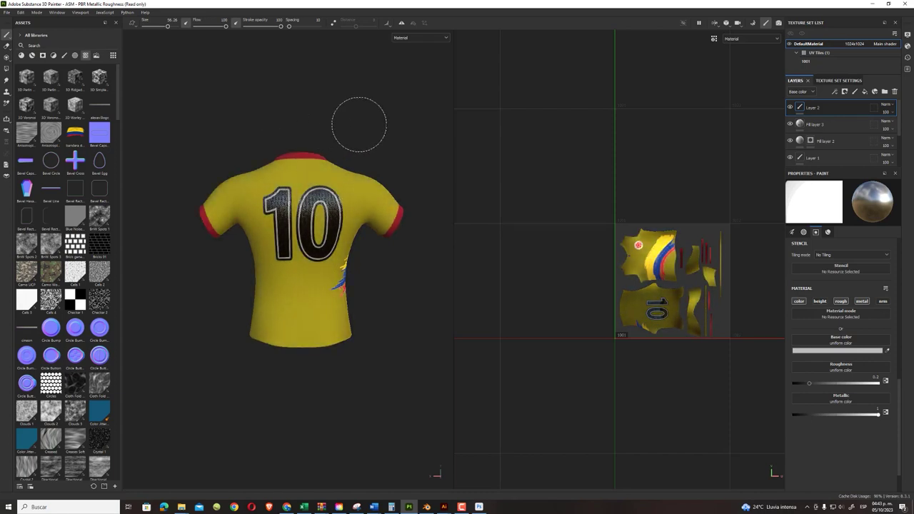
pyautogui.keyDown('alt'); pyautogui.moveTo(349, 122); pyautogui.dragTo(190, 139); pyautogui.keyUp('alt')
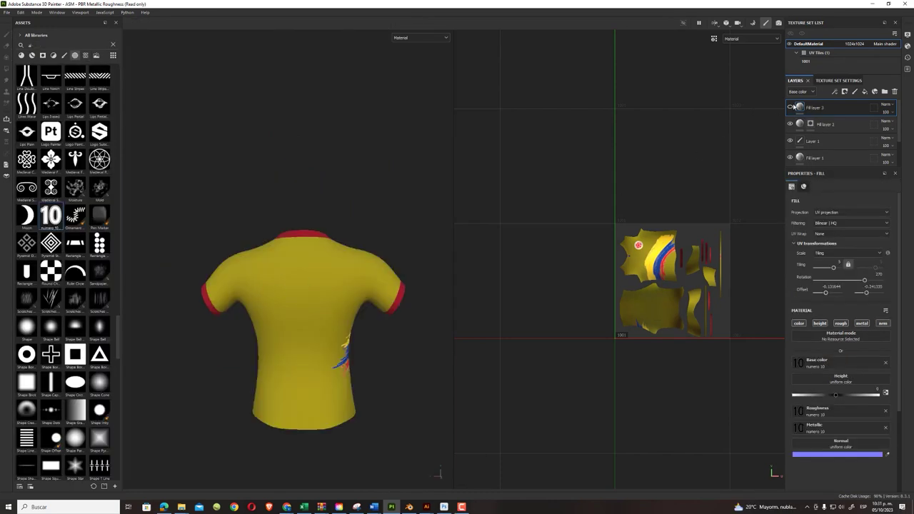
# - Toggle the number 10 fill layer's visibility on and off, leaving it hidden
pyautogui.click(790, 108)
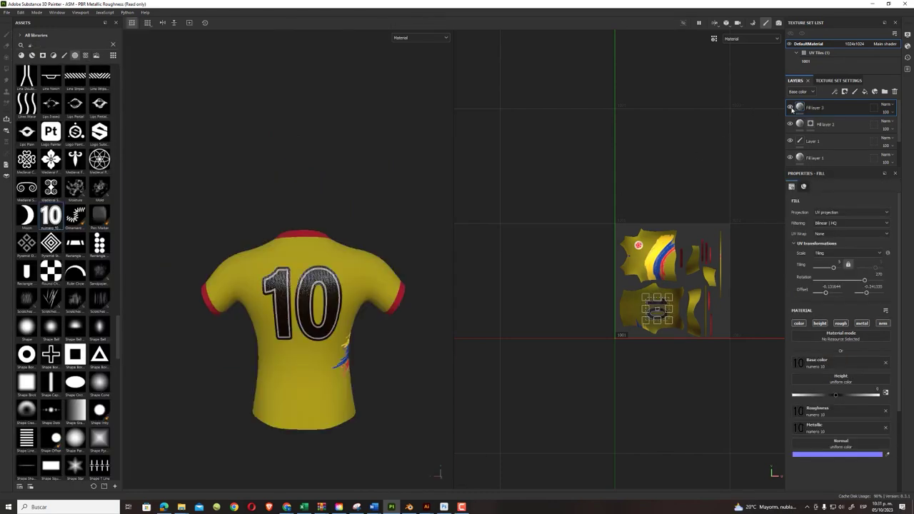
pyautogui.click(791, 108)
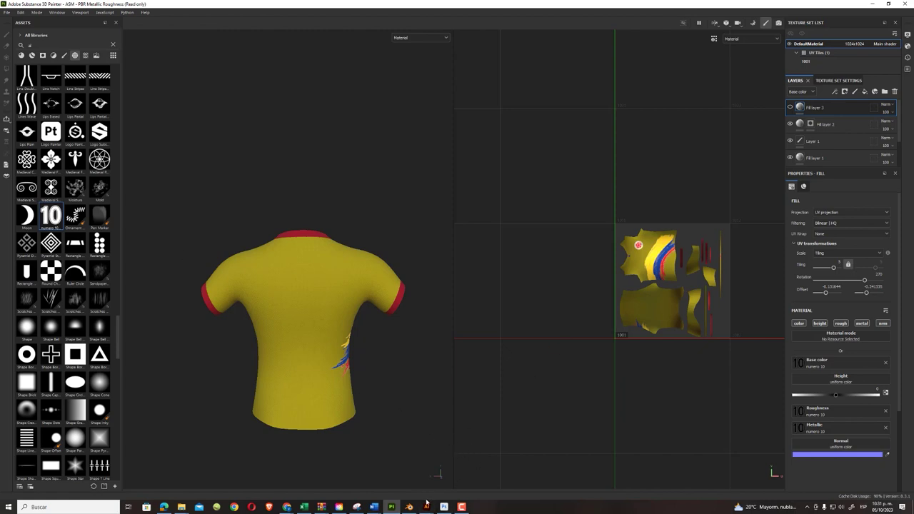
pyautogui.click(791, 108)
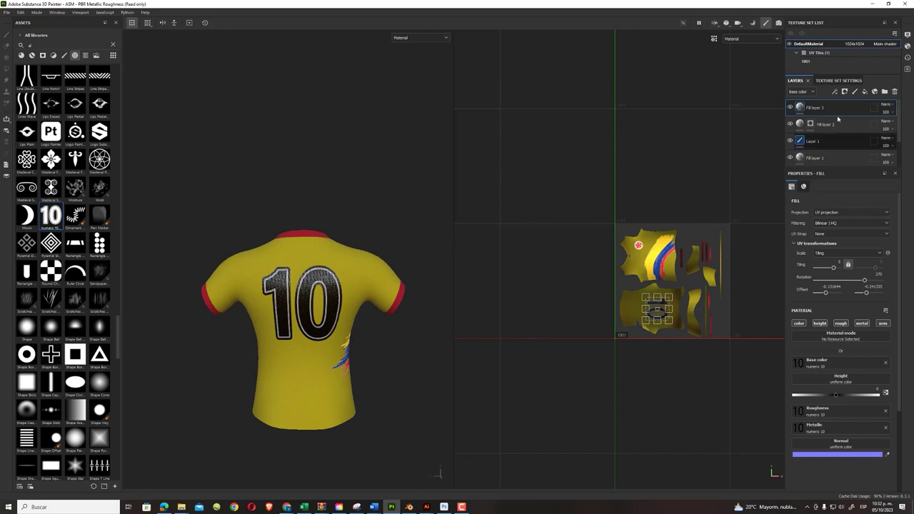
pyautogui.click(790, 106)
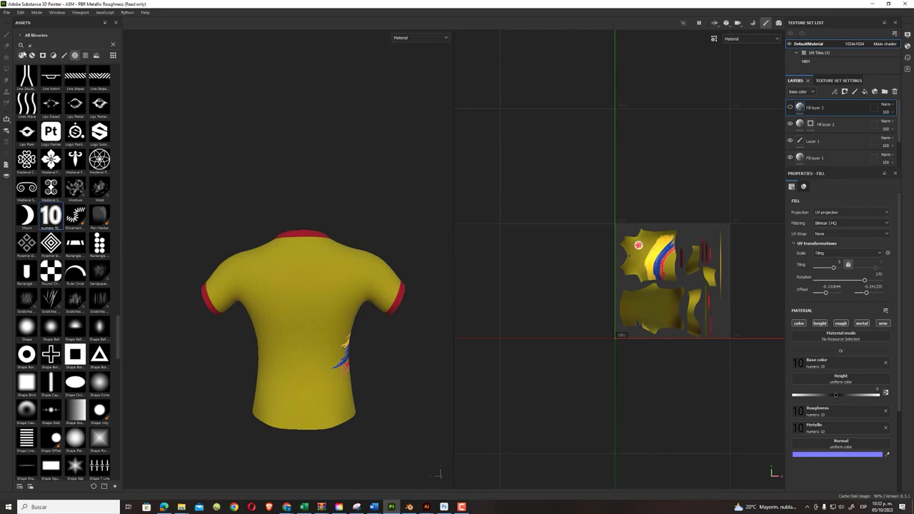
# - Drag the Gold Pure material from the Materials library onto the shirt
pyautogui.click(22, 55)
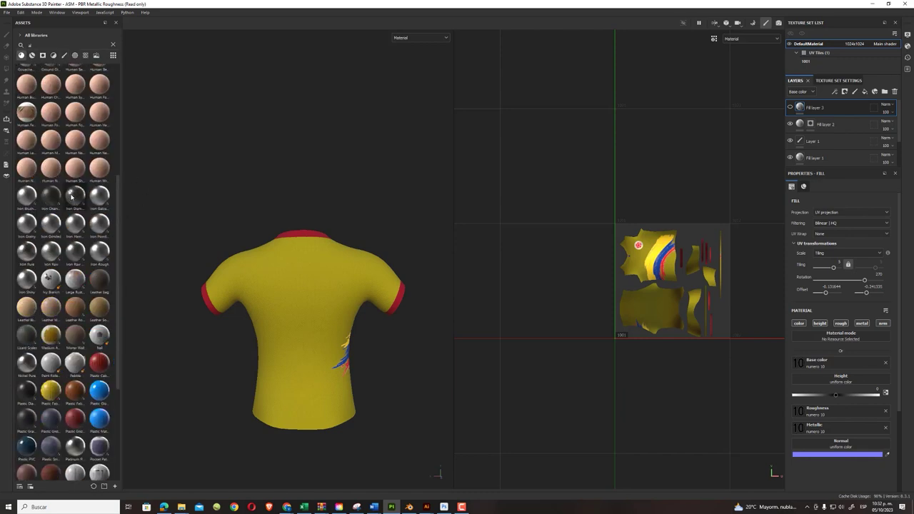
pyautogui.scroll(5, 71, 197)
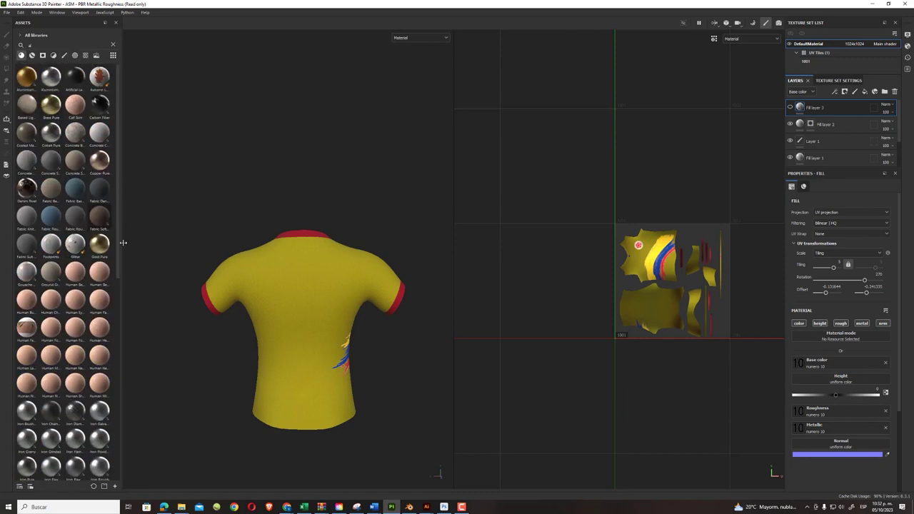
pyautogui.moveTo(100, 242); pyautogui.dragTo(278, 278)
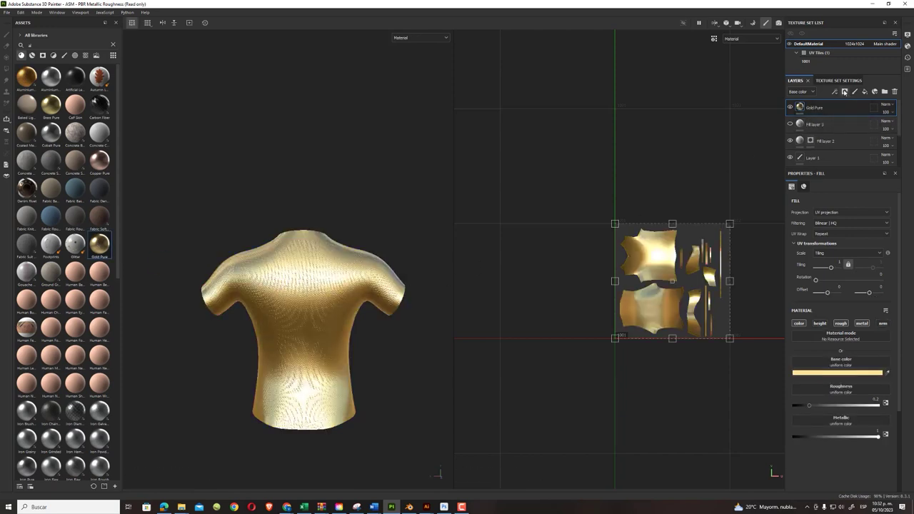
# - Give the Gold Pure layer a black mask to hide it, then switch to Photoshop
pyautogui.click(845, 92)
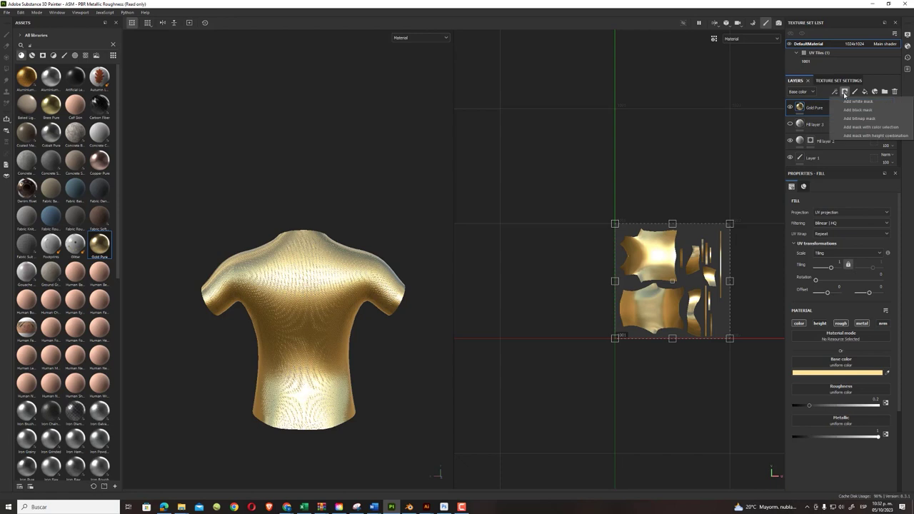
pyautogui.click(847, 114)
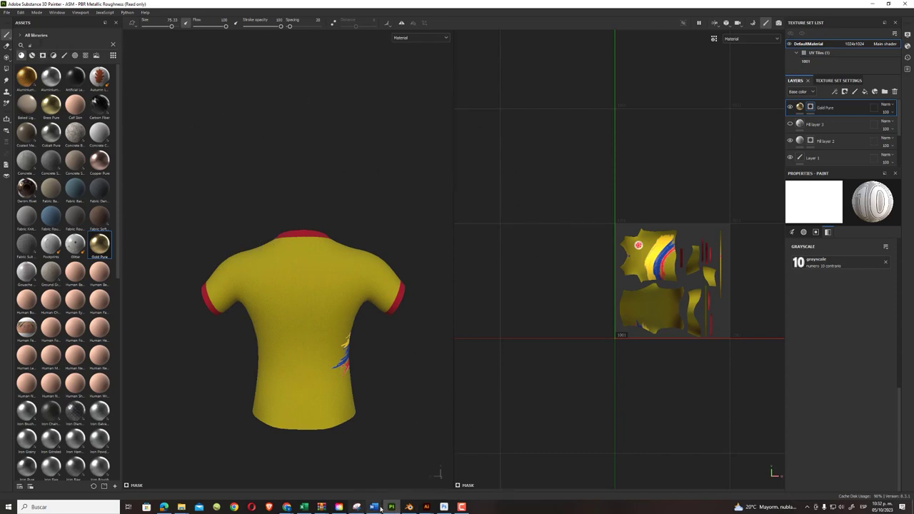
pyautogui.click(444, 507)
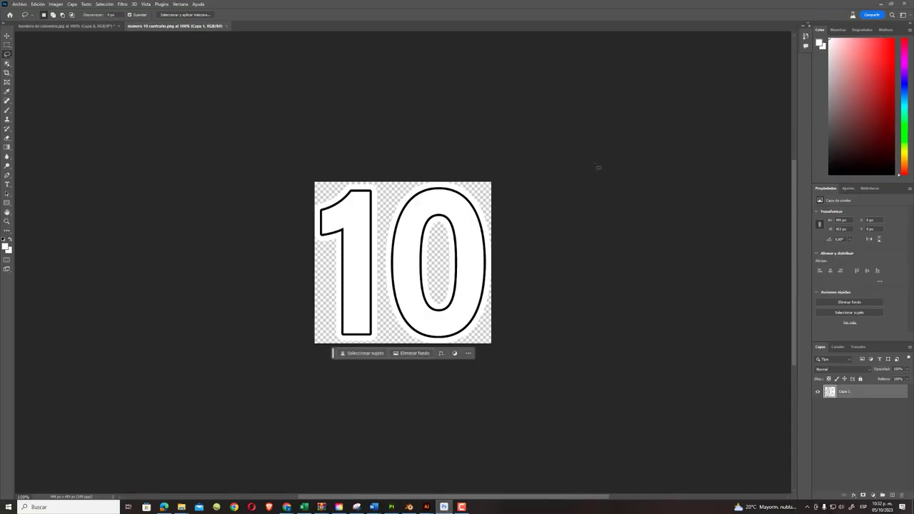
# - Invert the number 10 image twice so it keeps its white fill, then minimize Photoshop
pyautogui.hotkey('ctrl', 'i')
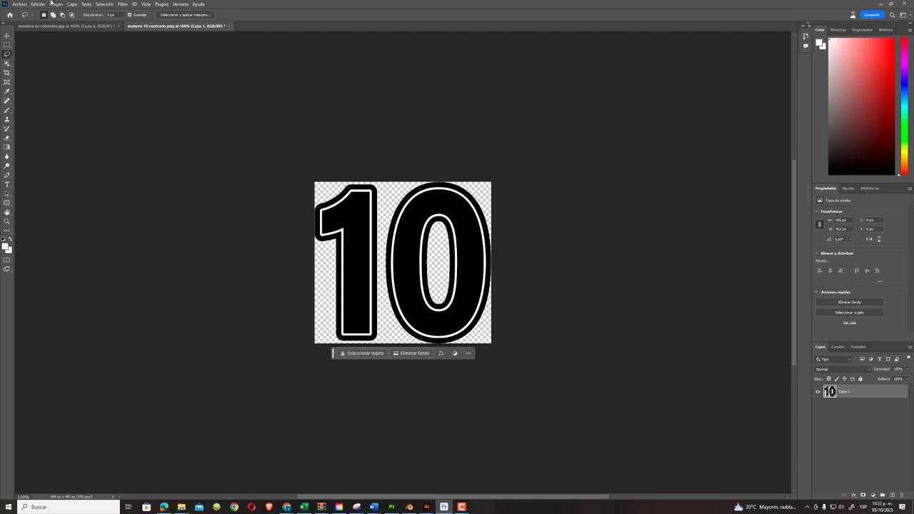
pyautogui.click(56, 4)
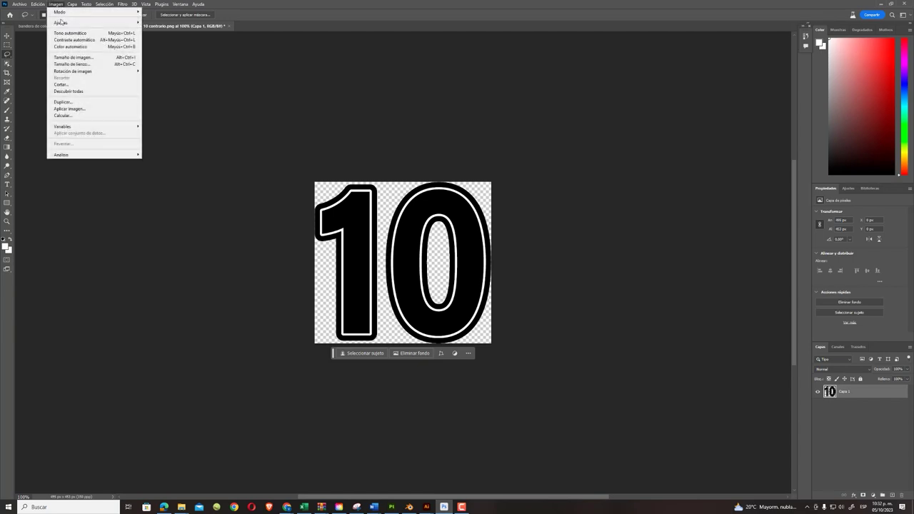
pyautogui.moveTo(93, 22)
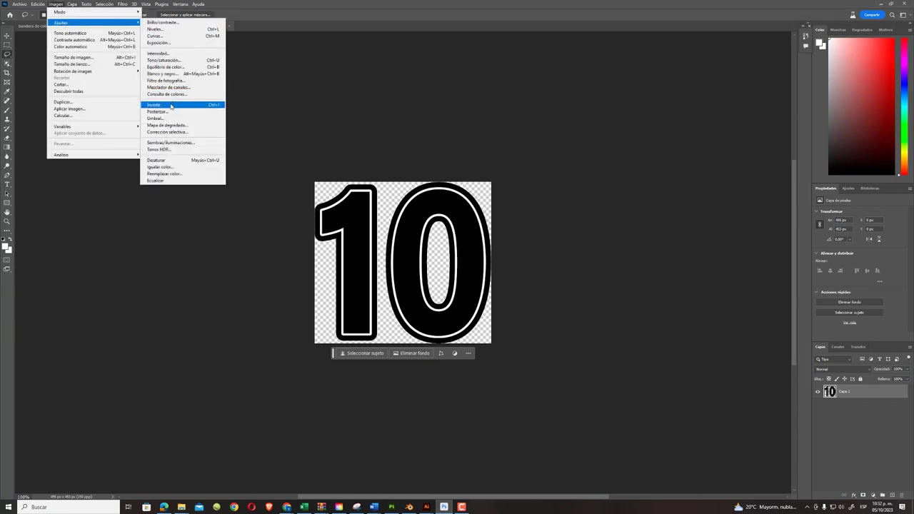
pyautogui.click(171, 106)
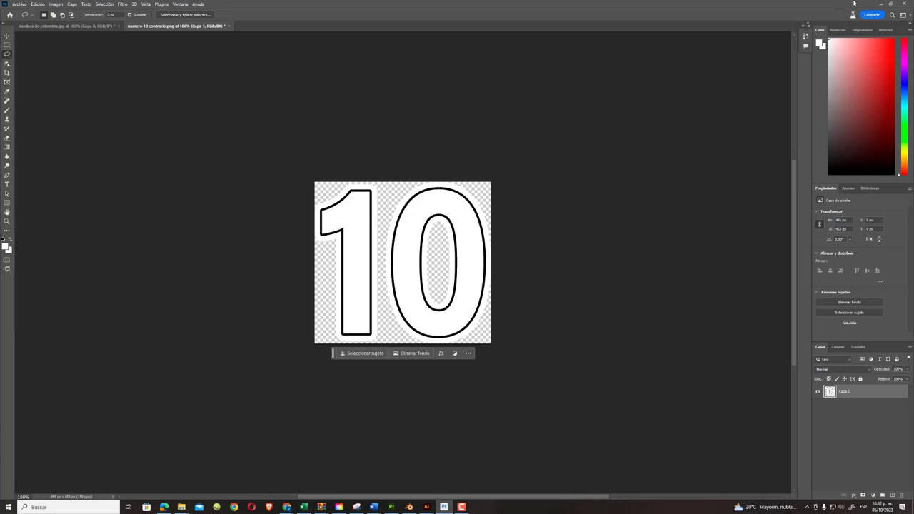
pyautogui.click(882, 3)
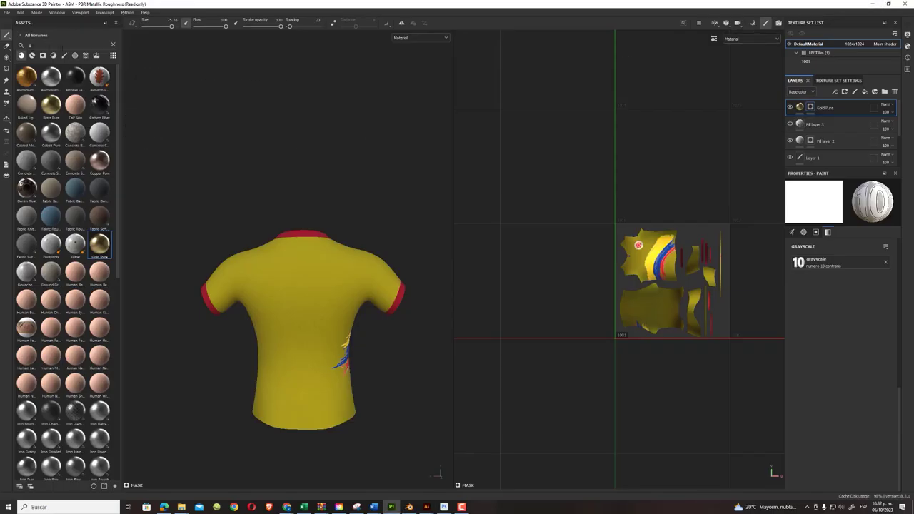
# - Clear numero 10 contrario from the slot and load the '10' alpha as the brush grayscale
pyautogui.click(85, 56)
pyautogui.click(75, 56)
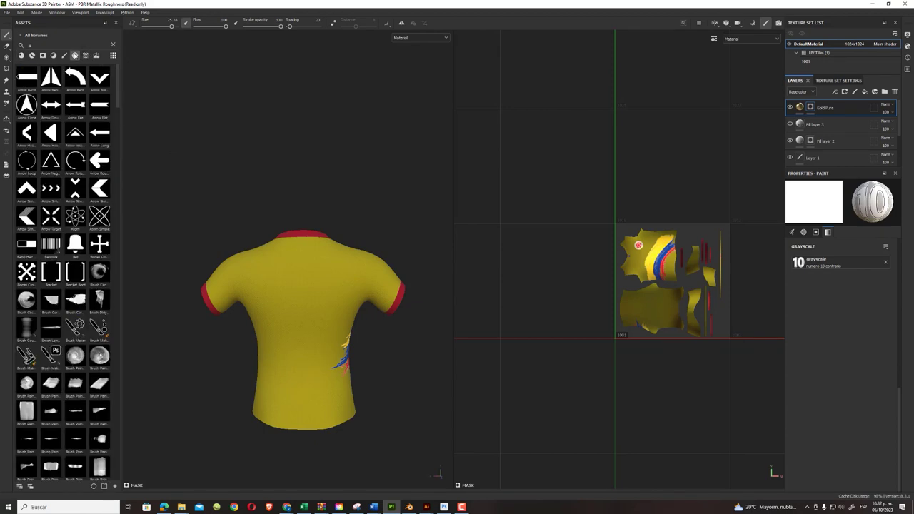
pyautogui.scroll(-2, 64, 214)
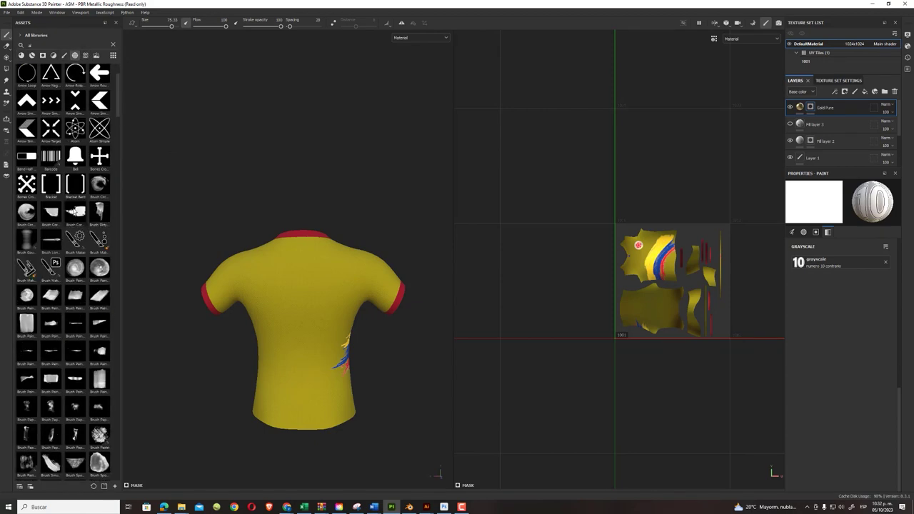
pyautogui.scroll(2, 64, 214)
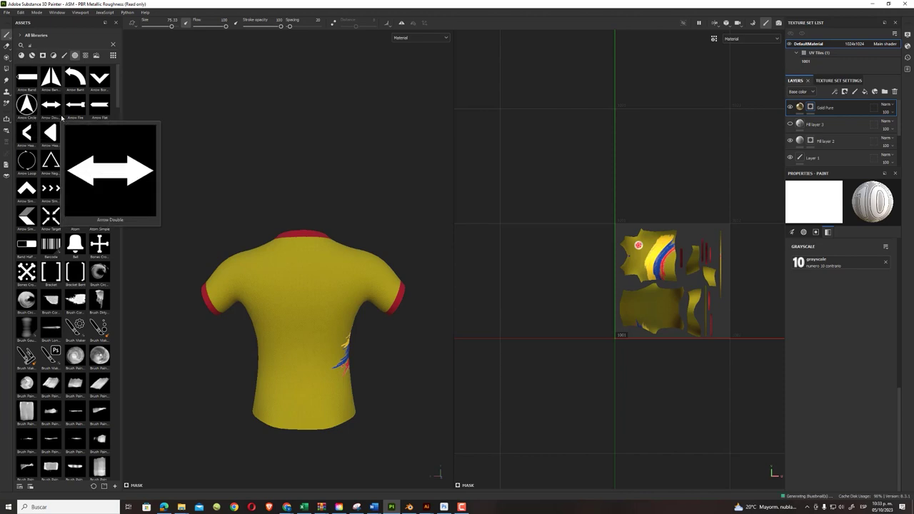
pyautogui.scroll(-4, 51, 202)
pyautogui.scroll(-2, 57, 235)
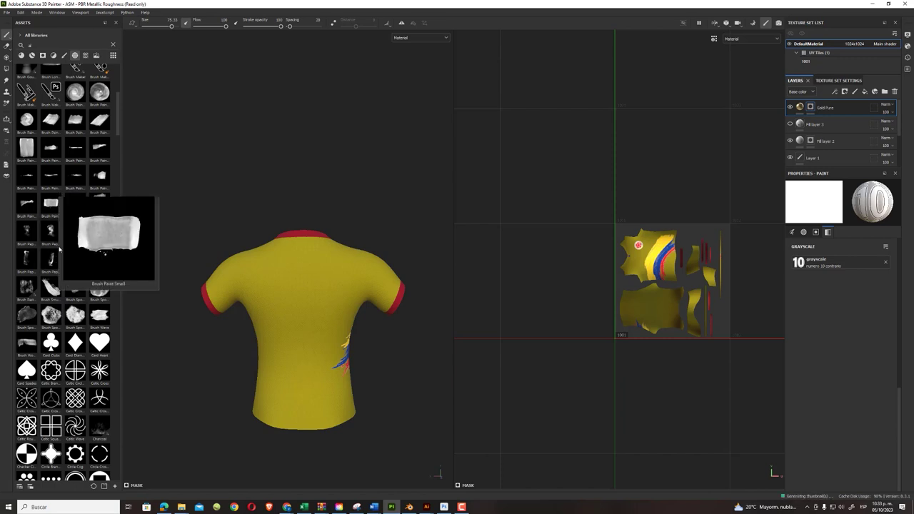
pyautogui.scroll(-6, 61, 265)
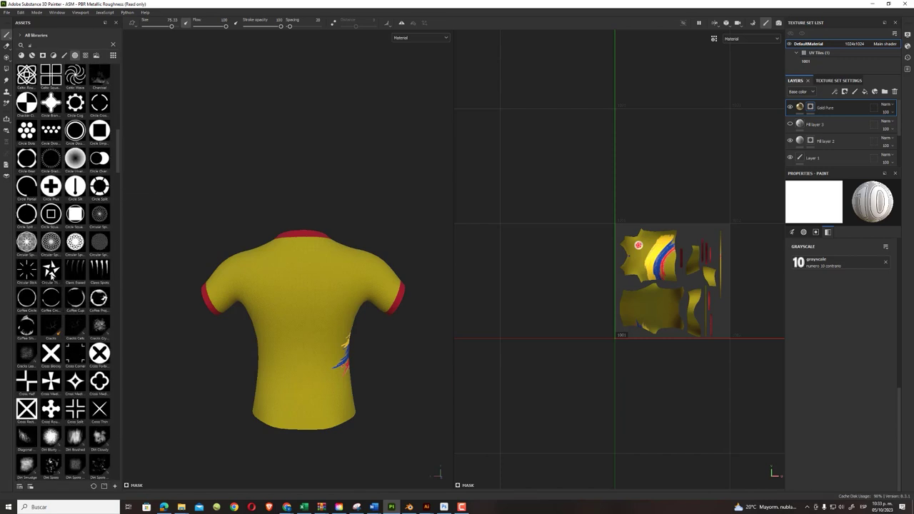
pyautogui.scroll(-3, 51, 277)
pyautogui.scroll(-3, 52, 277)
pyautogui.scroll(-2, 52, 277)
pyautogui.scroll(-2, 52, 277)
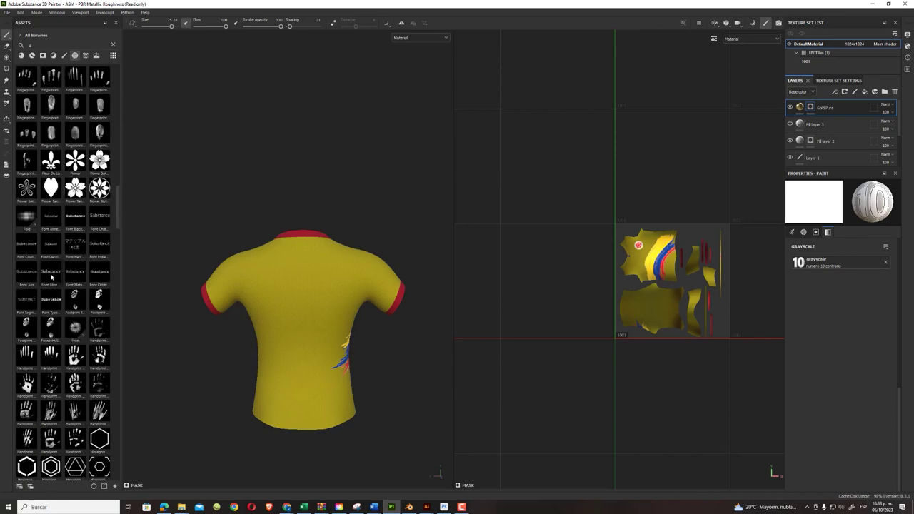
pyautogui.scroll(-2, 51, 277)
pyautogui.scroll(-2, 51, 277)
pyautogui.scroll(-2, 51, 277)
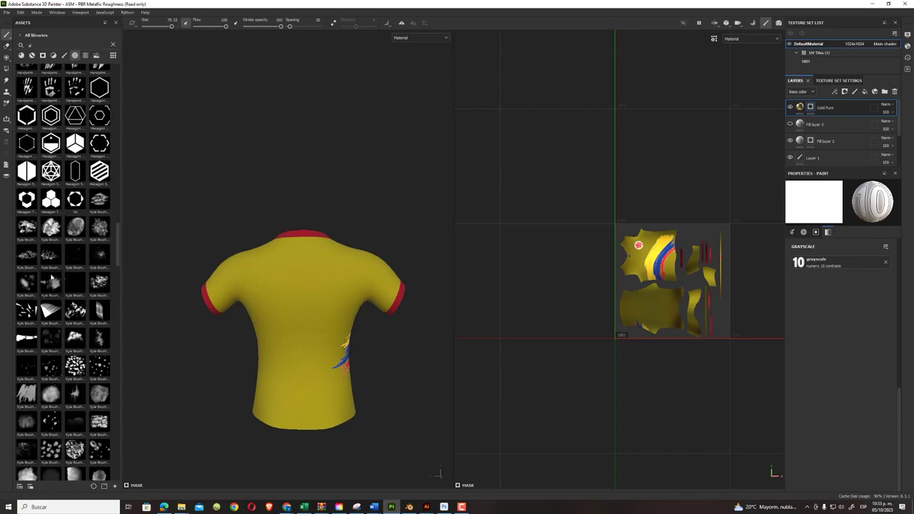
pyautogui.scroll(-2, 52, 277)
pyautogui.scroll(-2, 52, 277)
pyautogui.scroll(-2, 51, 277)
pyautogui.scroll(-2, 52, 277)
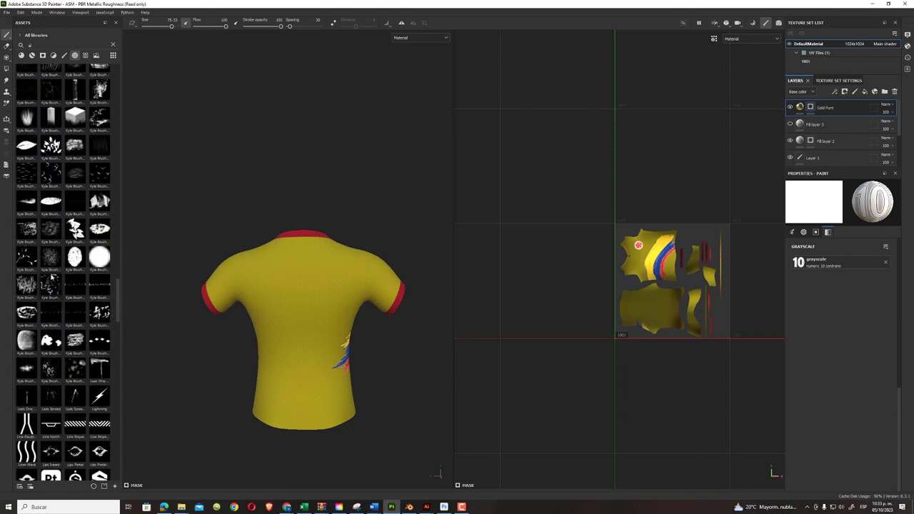
pyautogui.scroll(-2, 51, 277)
pyautogui.scroll(-2, 52, 277)
pyautogui.scroll(-2, 51, 277)
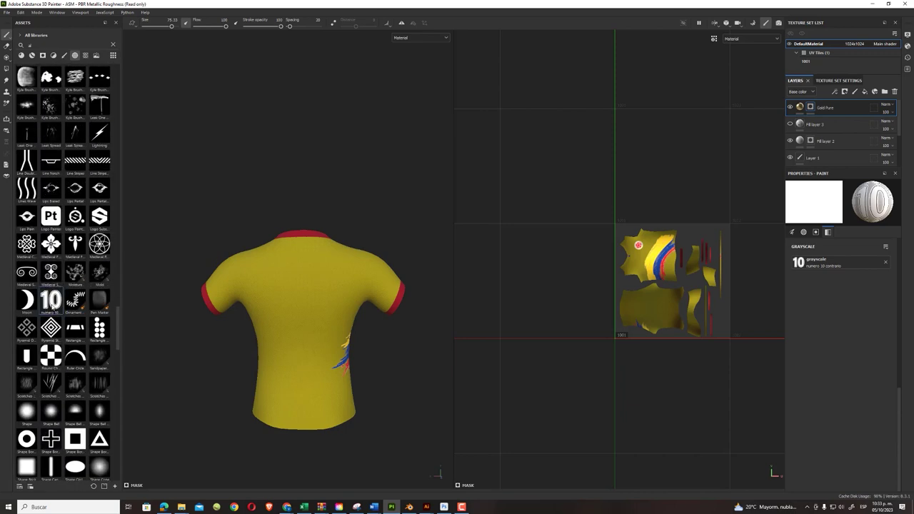
pyautogui.click(887, 262)
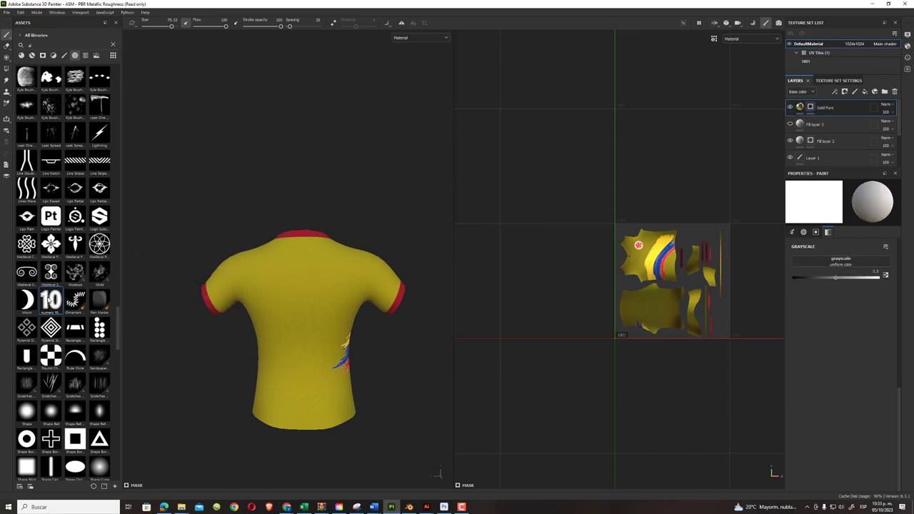
pyautogui.moveTo(50, 301); pyautogui.dragTo(834, 265)
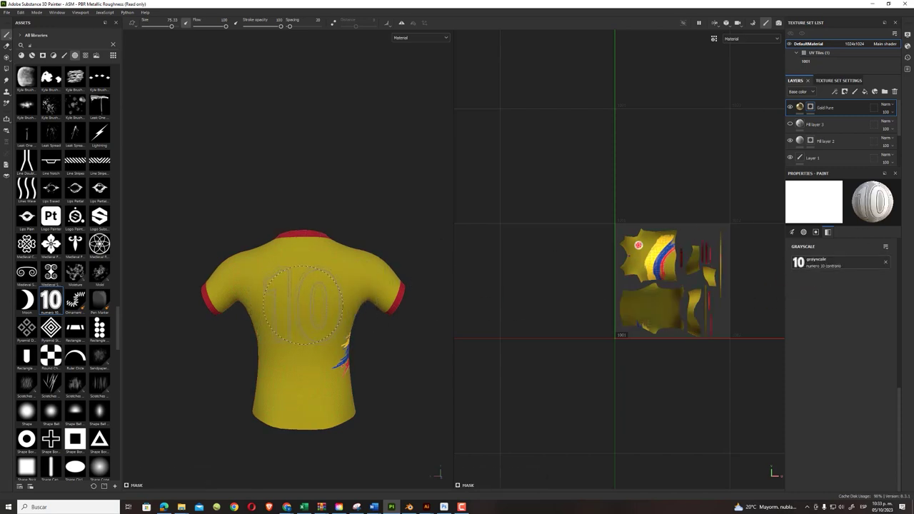
# - Stamp a large gold 10 on the shirt back, then relight and orbit to the front
pyautogui.click(303, 306)
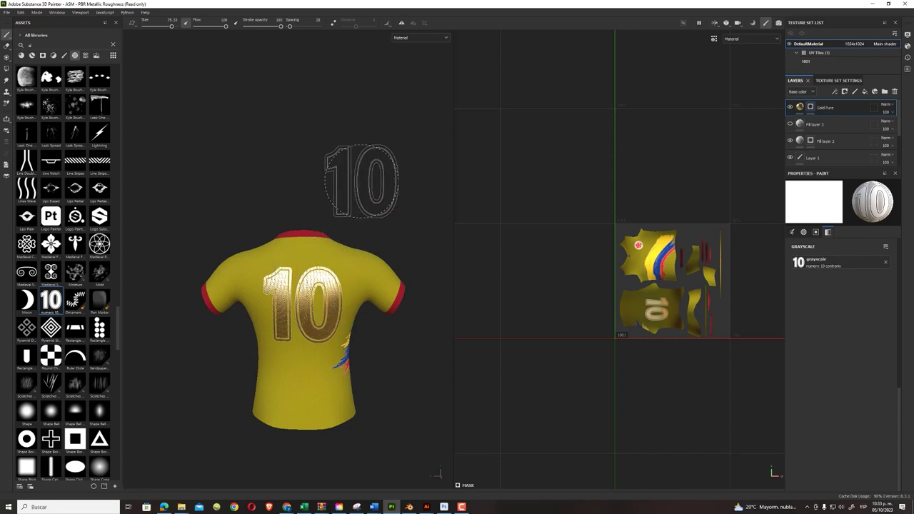
pyautogui.moveTo(362, 180)
pyautogui.keyDown('shift'); pyautogui.mouseDown(button='right')
pyautogui.moveTo(222, 185)
pyautogui.moveTo(347, 184)
pyautogui.moveTo(287, 184)
pyautogui.moveTo(312, 184)
pyautogui.moveTo(295, 183)
pyautogui.mouseUp(button='right'); pyautogui.keyUp('shift')
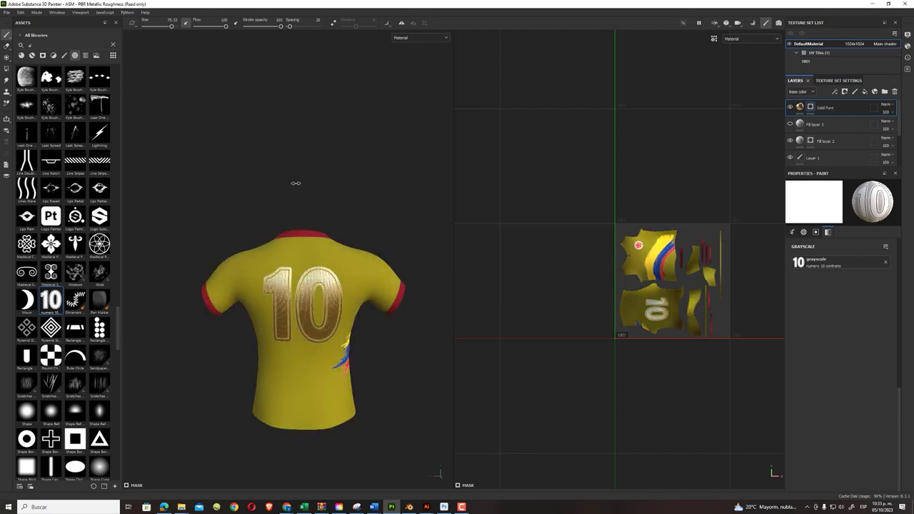
pyautogui.moveTo(359, 187)
pyautogui.keyDown('alt'); pyautogui.mouseDown()
pyautogui.moveTo(314, 178)
pyautogui.moveTo(163, 180)
pyautogui.moveTo(97, 204)
pyautogui.moveTo(118, 199)
pyautogui.moveTo(150, 224)
pyautogui.moveTo(100, 207)
pyautogui.moveTo(97, 215)
pyautogui.mouseUp(); pyautogui.keyUp('alt')
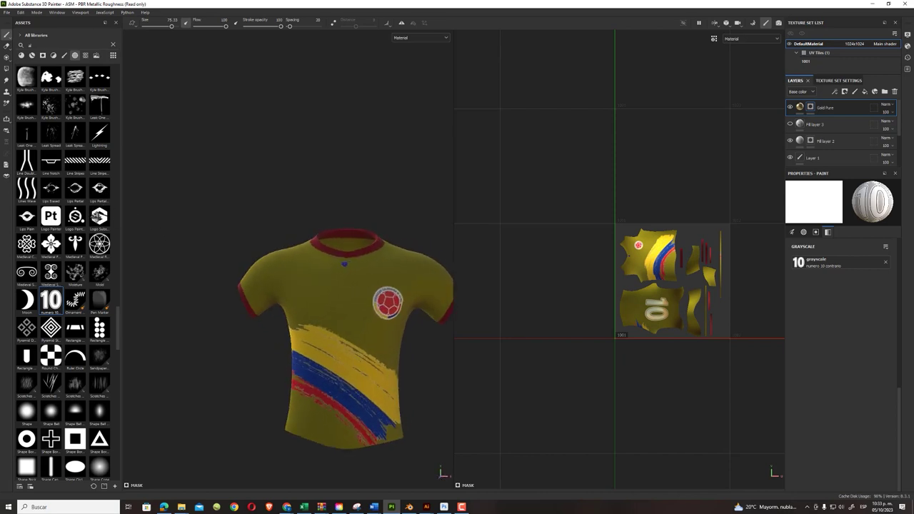
# - Resize the brush to about 17 and stamp a small 10 beside the chest crest
pyautogui.scroll(2, 254, 339)
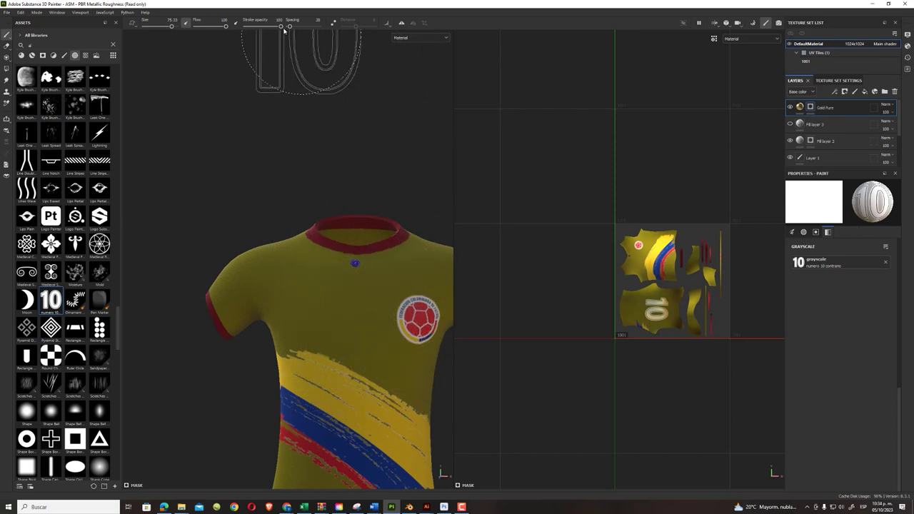
pyautogui.moveTo(171, 28); pyautogui.dragTo(151, 27)
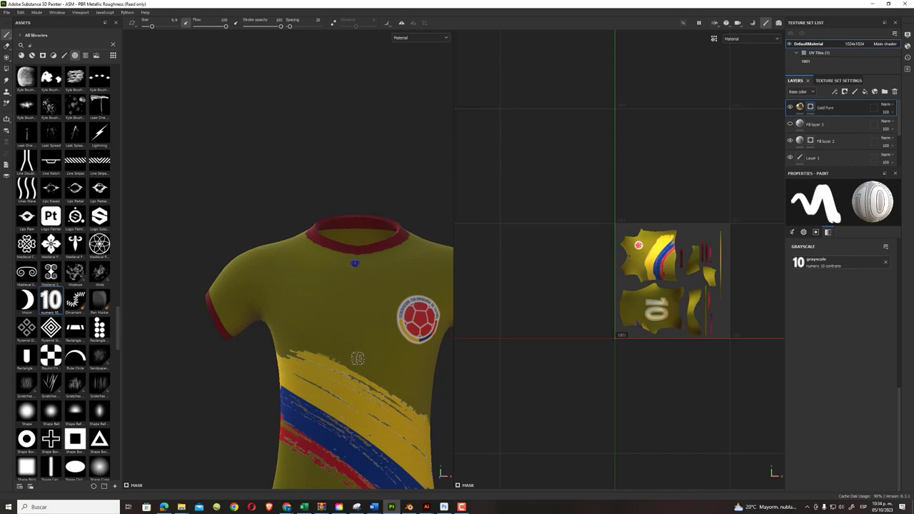
pyautogui.click(357, 358)
pyautogui.moveTo(152, 27); pyautogui.dragTo(158, 27)
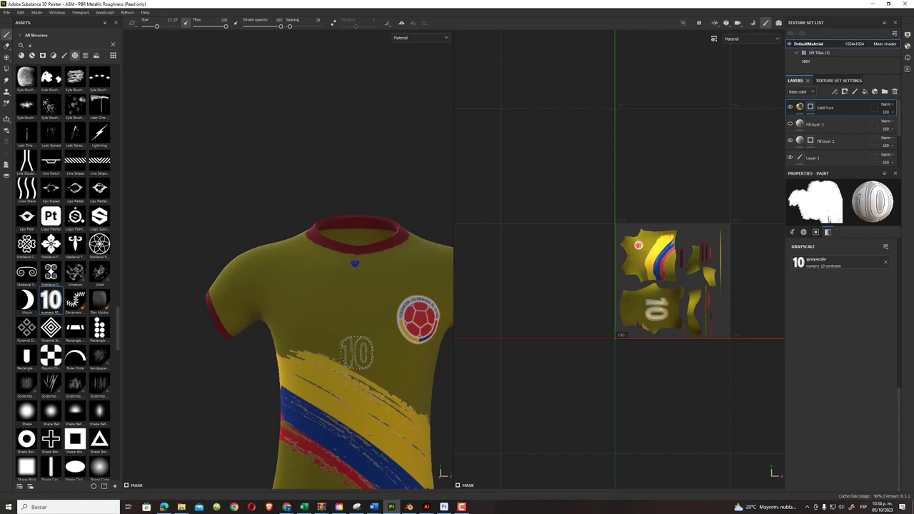
pyautogui.click(357, 352)
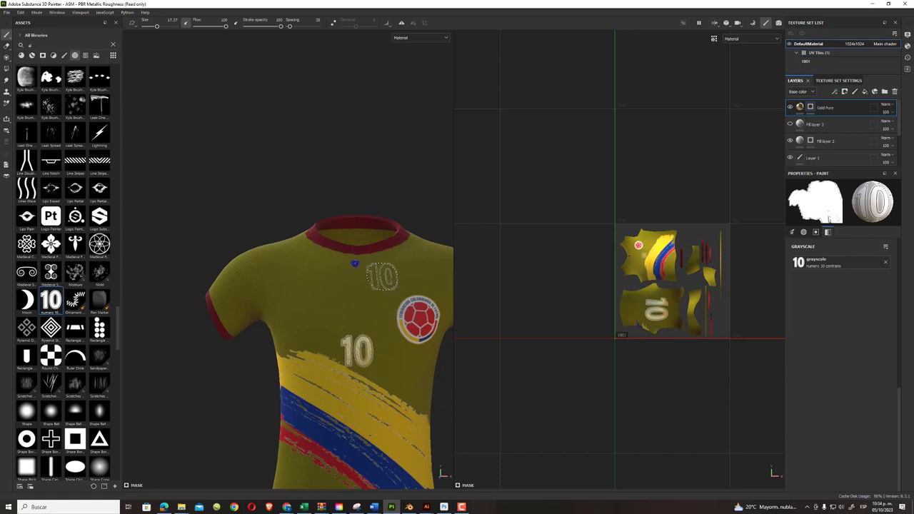
# - Reframe and relight the shirt, add empty paint Layer 2 on top, and select Polygon Fill
pyautogui.moveTo(224, 194)
pyautogui.keyDown('shift'); pyautogui.mouseDown(button='right')
pyautogui.moveTo(184, 192)
pyautogui.moveTo(228, 193)
pyautogui.moveTo(210, 190)
pyautogui.mouseUp(button='right'); pyautogui.keyUp('shift')
pyautogui.press('f')
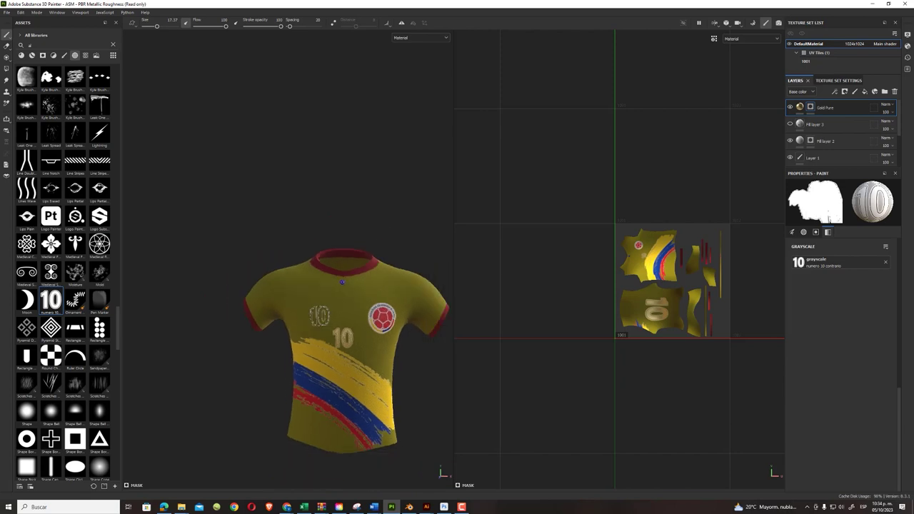
pyautogui.keyDown('shift'); pyautogui.moveTo(300, 308); pyautogui.dragTo(284, 302, button='right'); pyautogui.keyUp('shift')
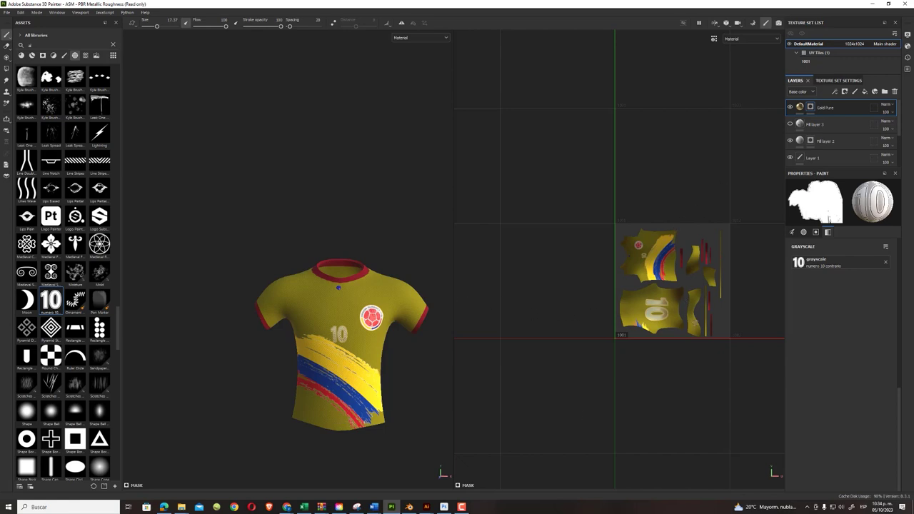
pyautogui.press('5')
pyautogui.click(854, 94)
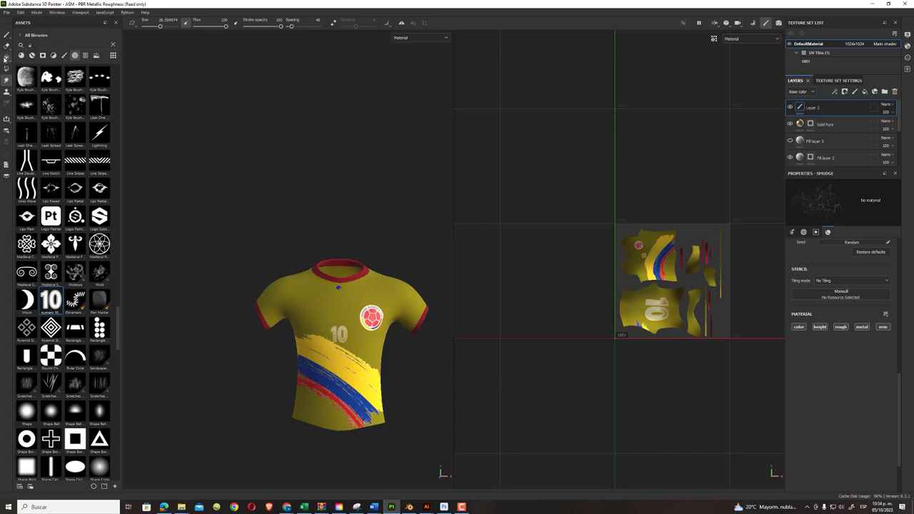
pyautogui.click(6, 70)
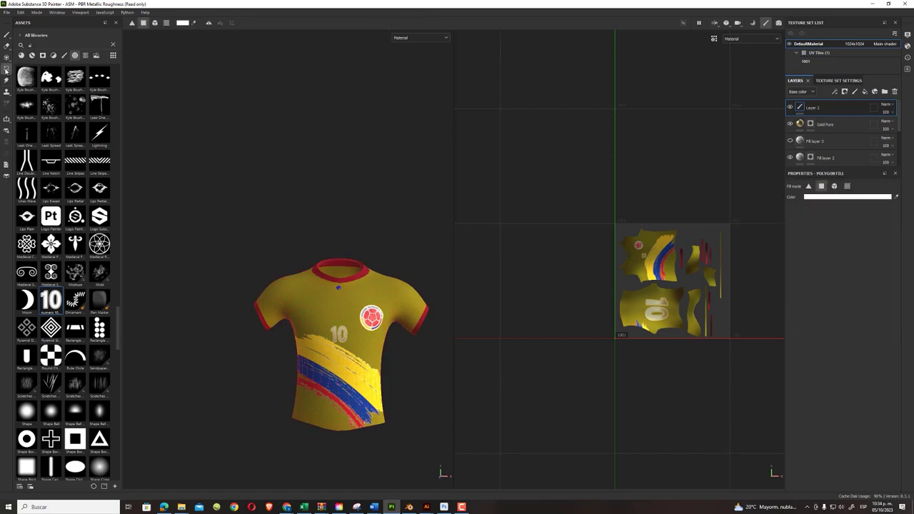
# - Set the polygon fill colour to blue #2D24CF, undoing the accidental whole-mesh blue fill
pyautogui.click(155, 23)
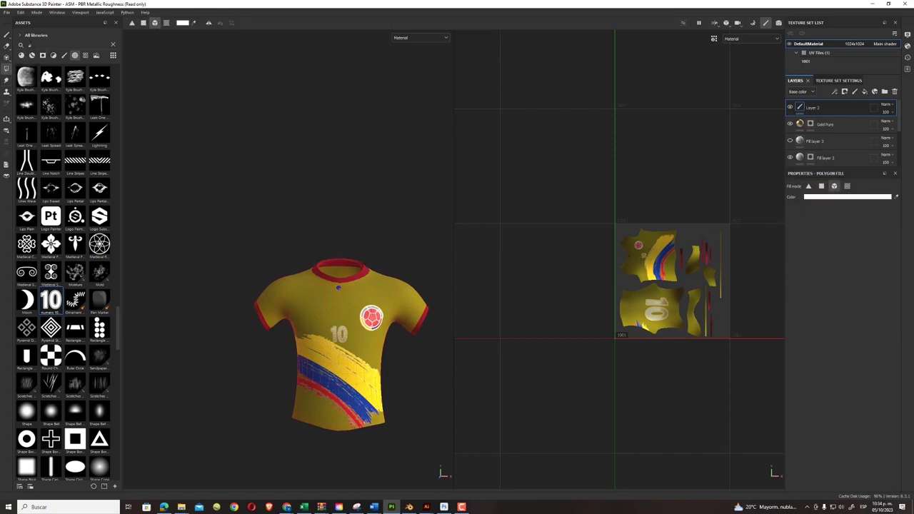
pyautogui.click(882, 198)
pyautogui.click(819, 410)
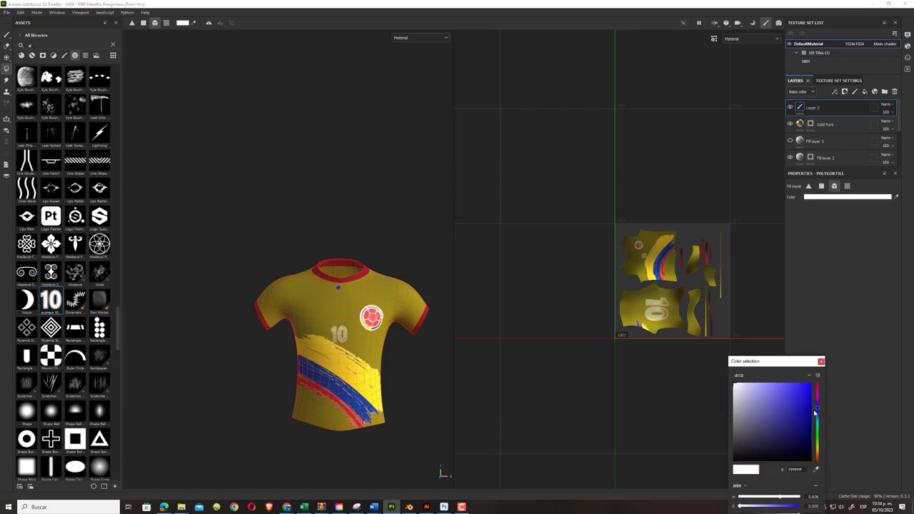
pyautogui.click(797, 397)
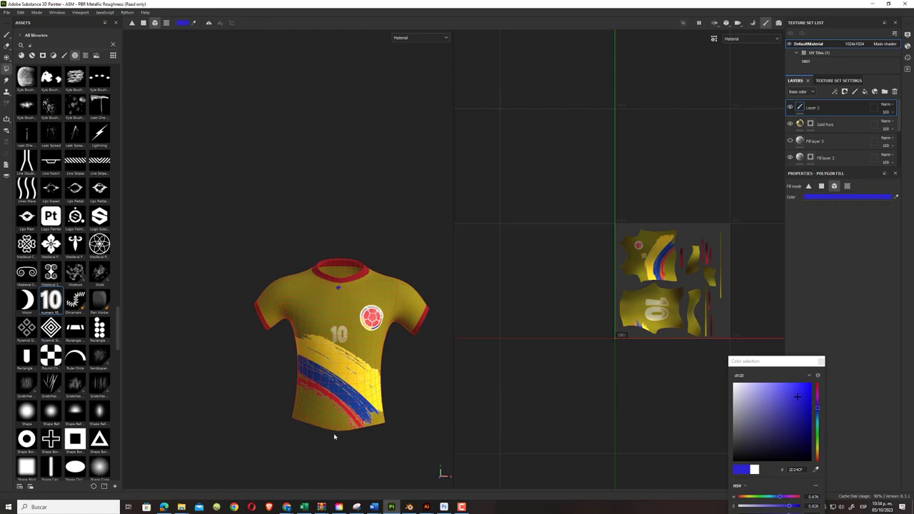
pyautogui.scroll(1, 334, 436)
pyautogui.scroll(2, 333, 443)
pyautogui.scroll(2, 332, 450)
pyautogui.scroll(3, 331, 458)
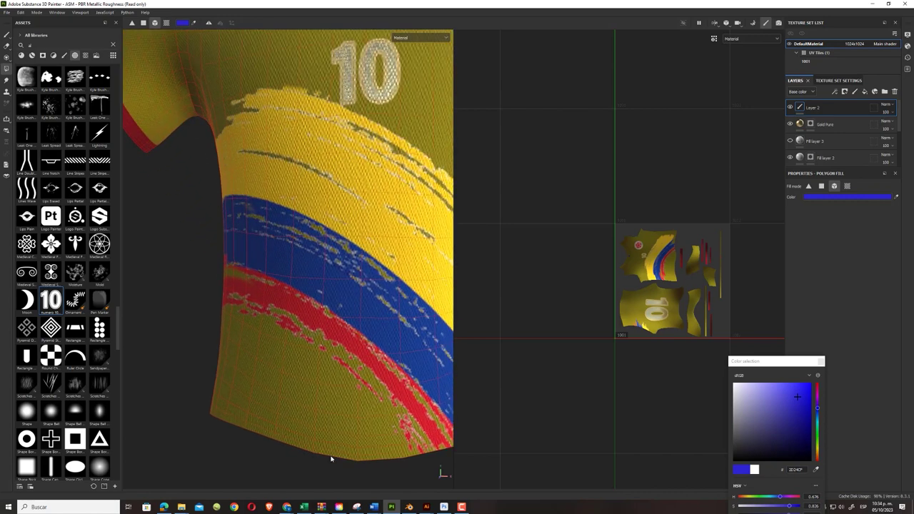
pyautogui.click(303, 450)
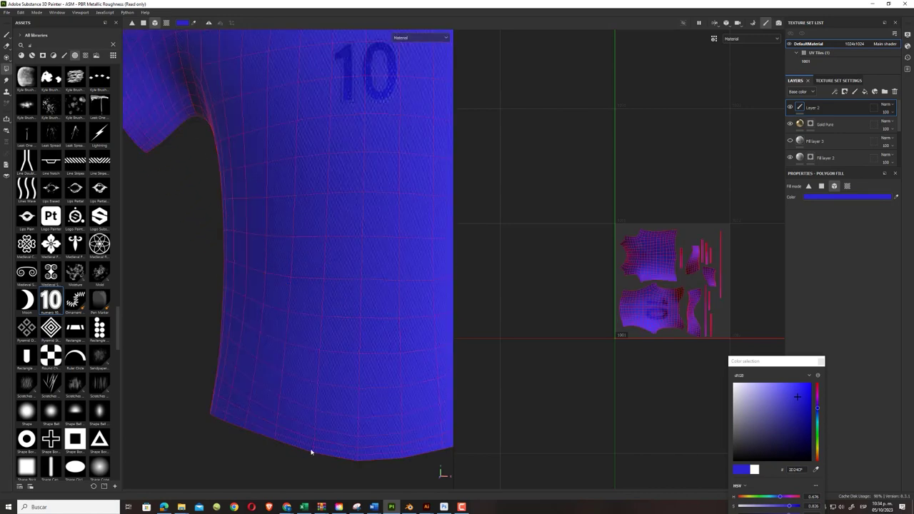
pyautogui.hotkey('ctrl', 'z')
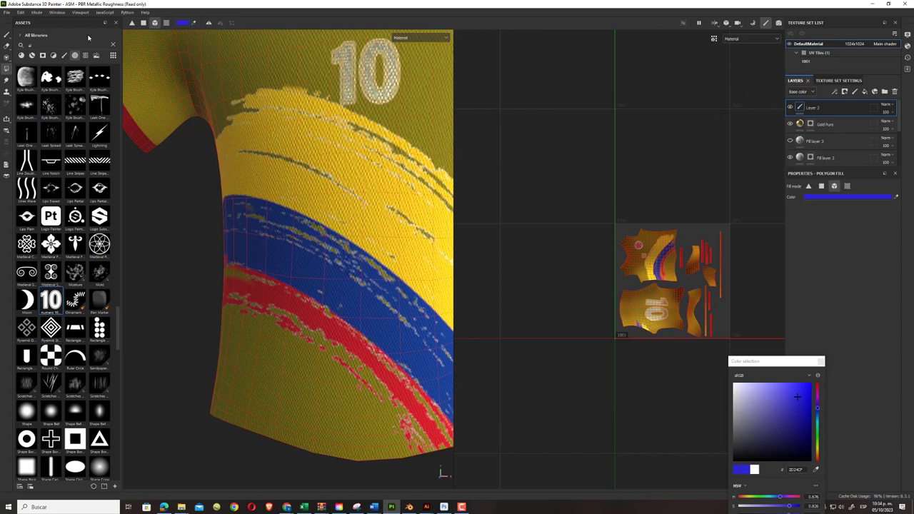
# - Switch Polygon Fill to face mode with mirror symmetry and fill the front hem faces blue
pyautogui.click(143, 23)
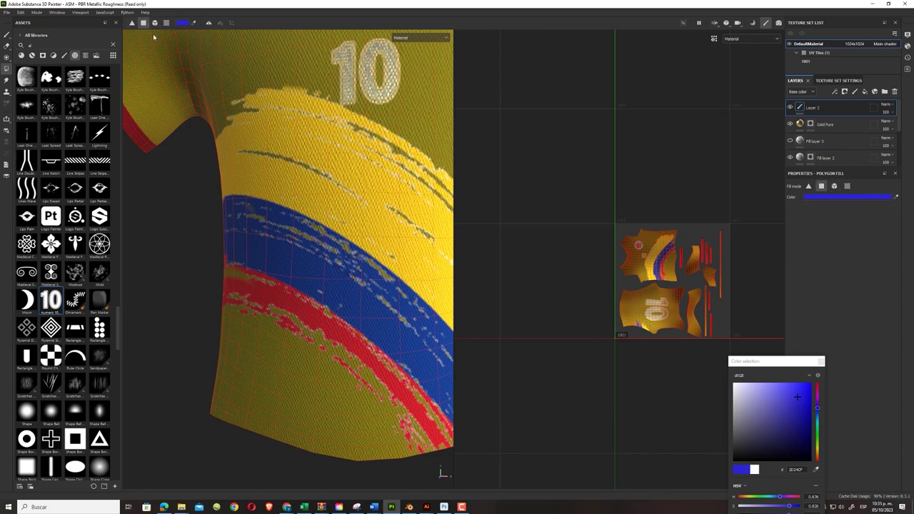
pyautogui.click(207, 22)
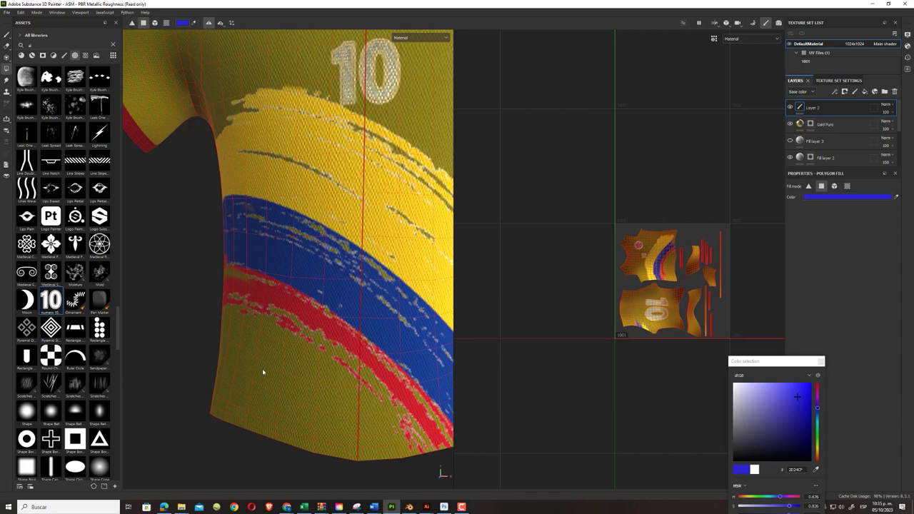
pyautogui.click(282, 444)
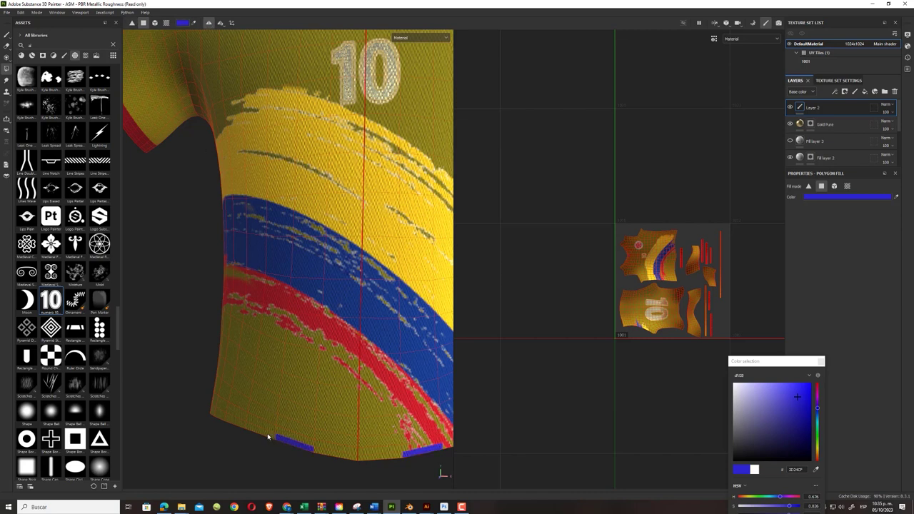
pyautogui.moveTo(268, 437); pyautogui.dragTo(221, 418)
pyautogui.moveTo(315, 452); pyautogui.dragTo(340, 455)
pyautogui.scroll(-3, 332, 447)
pyautogui.scroll(-2, 332, 446)
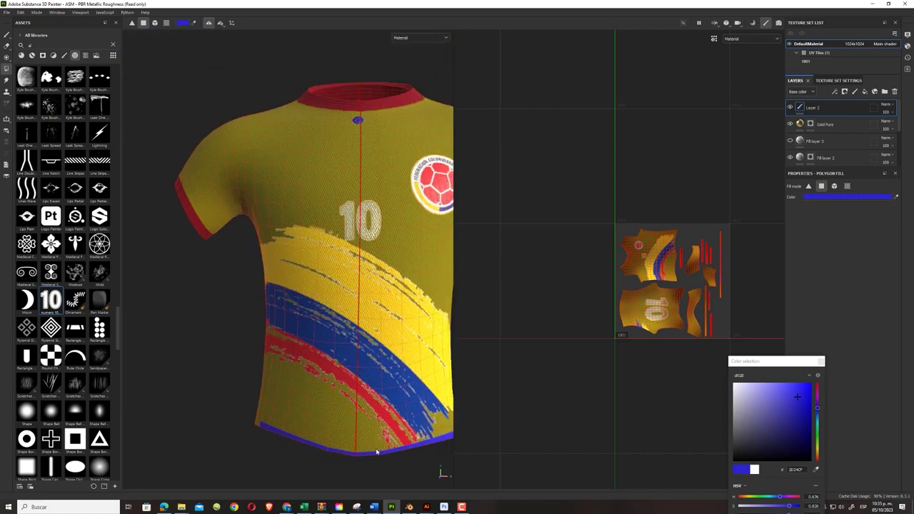
pyautogui.scroll(-1, 332, 446)
pyautogui.scroll(2, 259, 424)
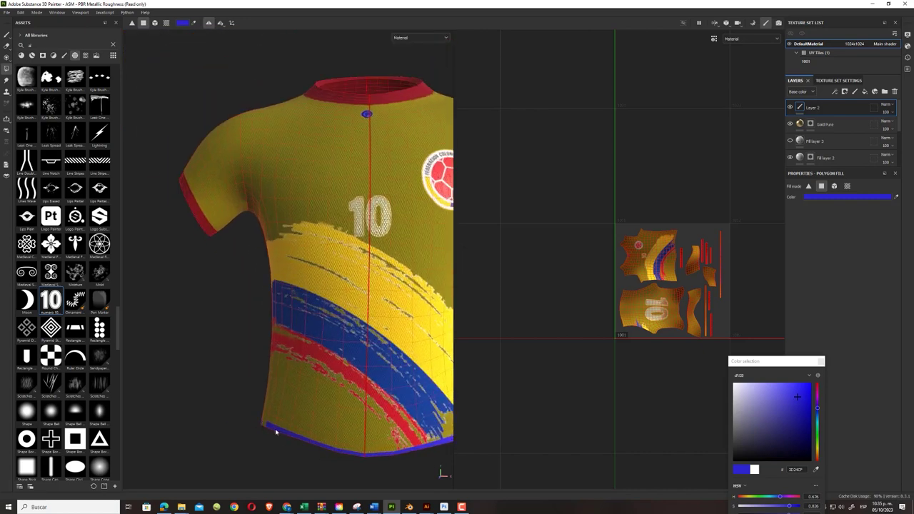
# - Fill the remaining gaps in the blue hem band from the side, then view the front
pyautogui.moveTo(246, 438)
pyautogui.keyDown('alt'); pyautogui.mouseDown()
pyautogui.moveTo(392, 342)
pyautogui.moveTo(335, 370)
pyautogui.mouseUp(); pyautogui.keyUp('alt')
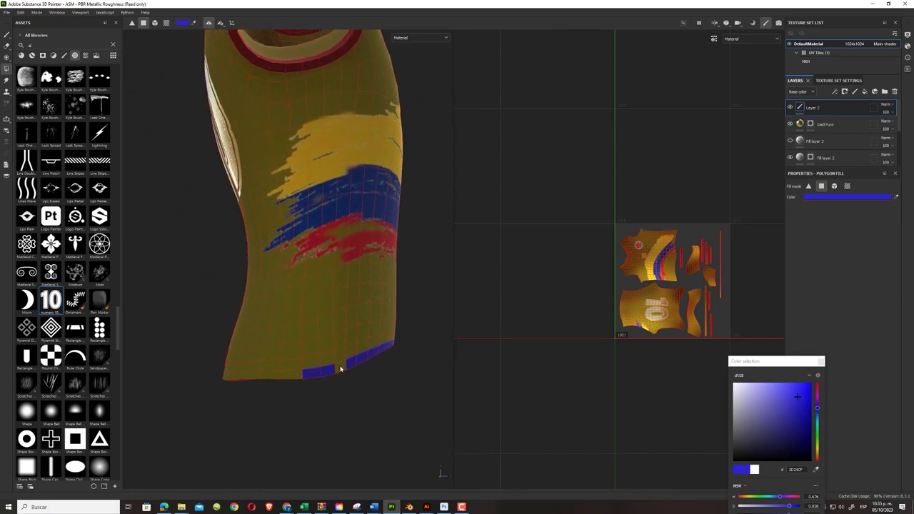
pyautogui.click(340, 368)
pyautogui.click(268, 377)
pyautogui.click(284, 377)
pyautogui.moveTo(284, 400)
pyautogui.keyDown('alt'); pyautogui.mouseDown()
pyautogui.moveTo(237, 385)
pyautogui.moveTo(302, 379)
pyautogui.moveTo(338, 333)
pyautogui.moveTo(336, 373)
pyautogui.moveTo(372, 353)
pyautogui.moveTo(272, 364)
pyautogui.mouseUp(); pyautogui.keyUp('alt')
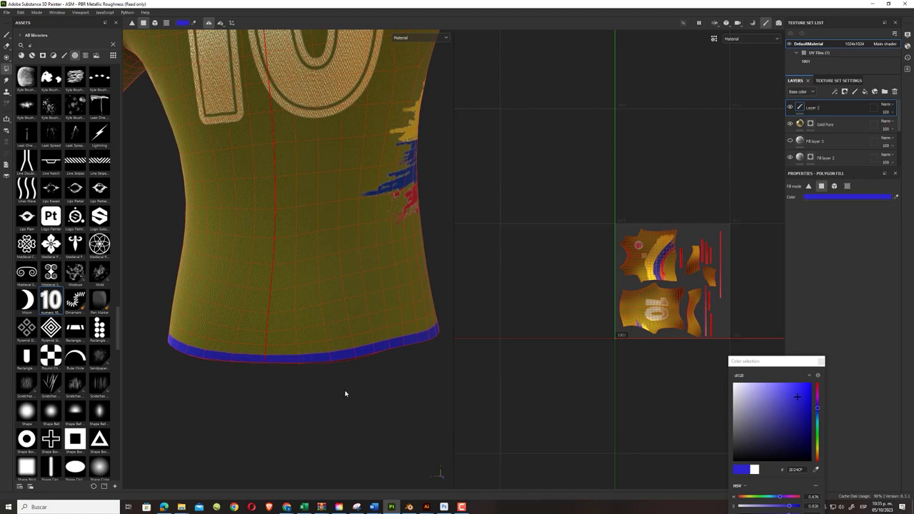
pyautogui.keyDown('alt'); pyautogui.moveTo(365, 406); pyautogui.dragTo(179, 408); pyautogui.keyUp('alt')
pyautogui.scroll(3, 319, 396)
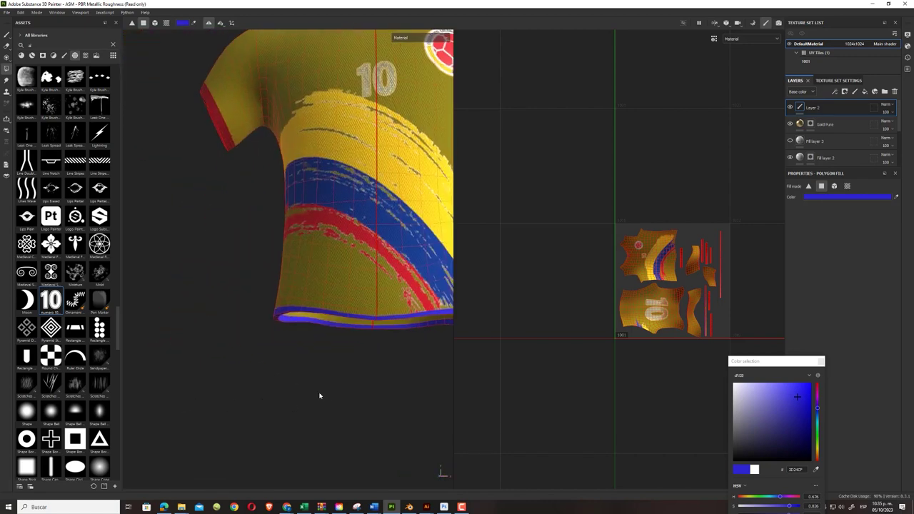
pyautogui.moveTo(319, 395)
pyautogui.keyDown('alt'); pyautogui.mouseDown()
pyautogui.moveTo(340, 390)
pyautogui.moveTo(288, 437)
pyautogui.moveTo(337, 420)
pyautogui.mouseUp(); pyautogui.keyUp('alt')
pyautogui.scroll(-2, 316, 429)
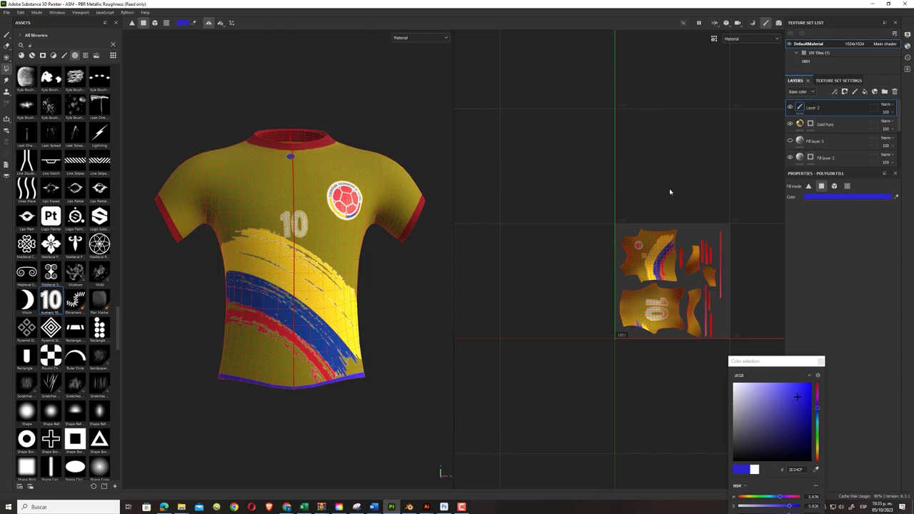
# - Delete the number 10 artwork from the Illustrator artboard
pyautogui.click(426, 506)
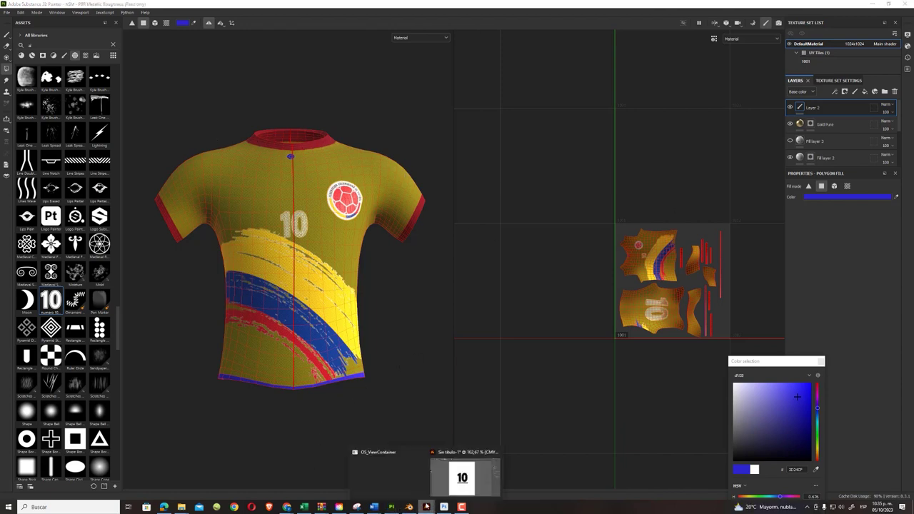
pyautogui.click(451, 466)
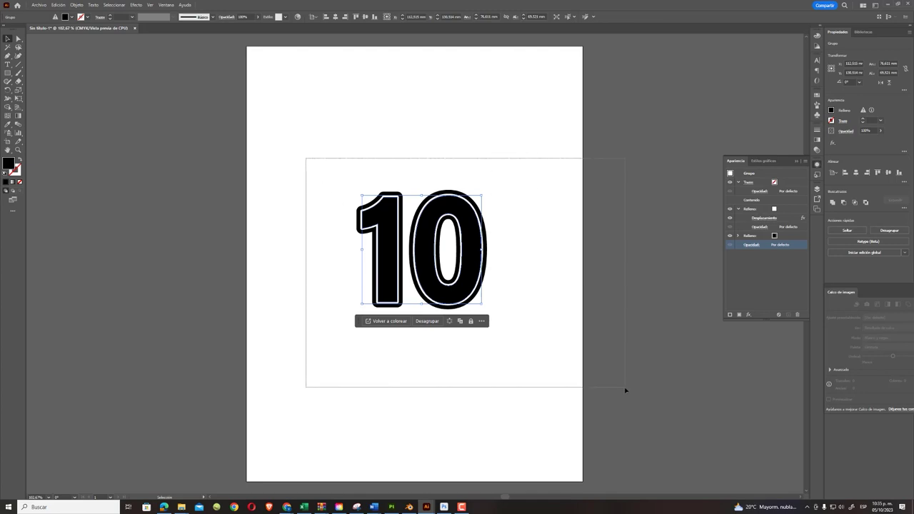
pyautogui.moveTo(304, 159); pyautogui.dragTo(621, 389)
pyautogui.press('Delete')
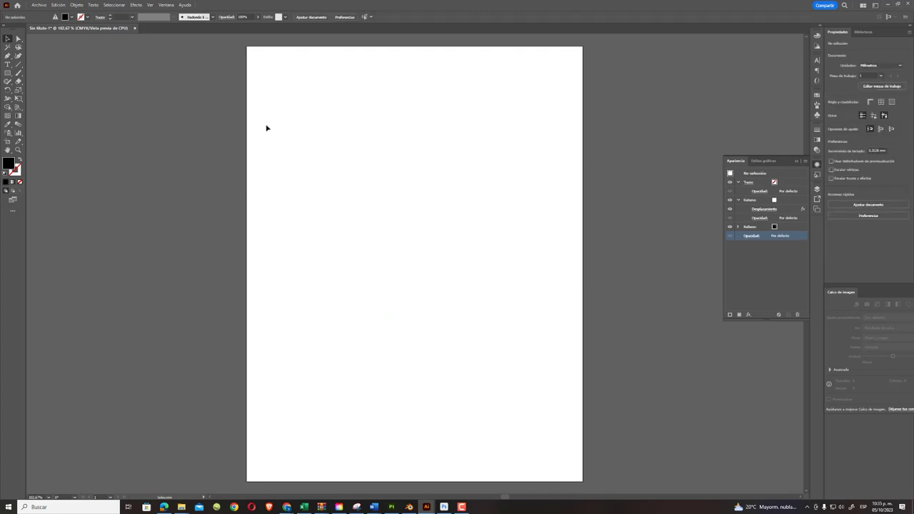
# - Draw a thin and a wider tall vertical rectangle and fill both blue
pyautogui.click(8, 72)
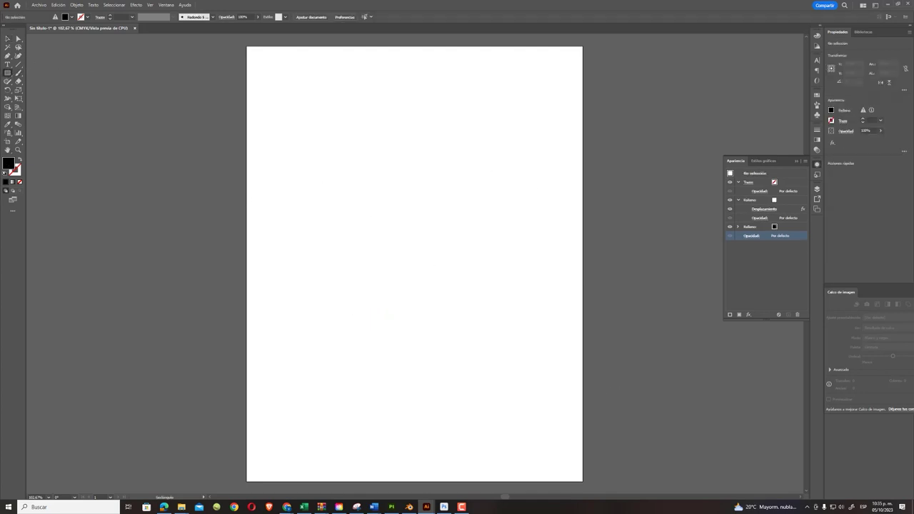
pyautogui.moveTo(372, 181); pyautogui.dragTo(374, 315)
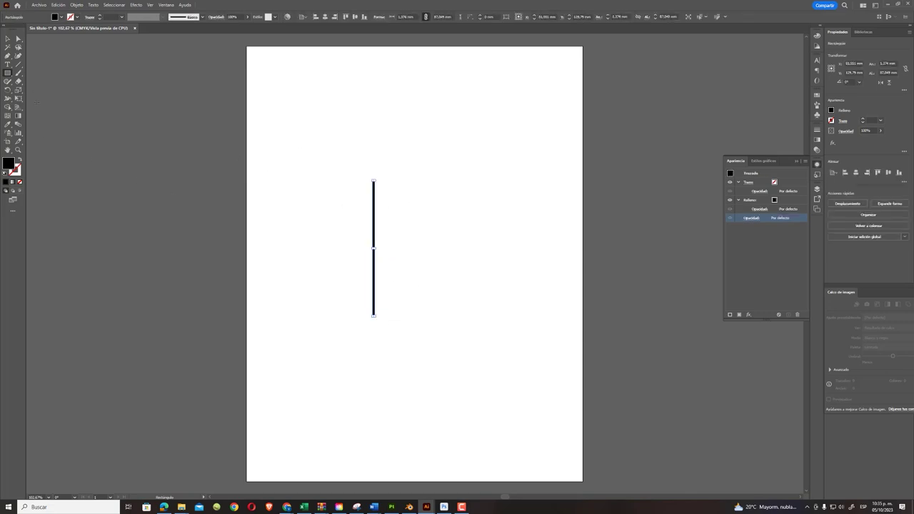
pyautogui.moveTo(382, 180); pyautogui.dragTo(394, 316)
pyautogui.click(8, 38)
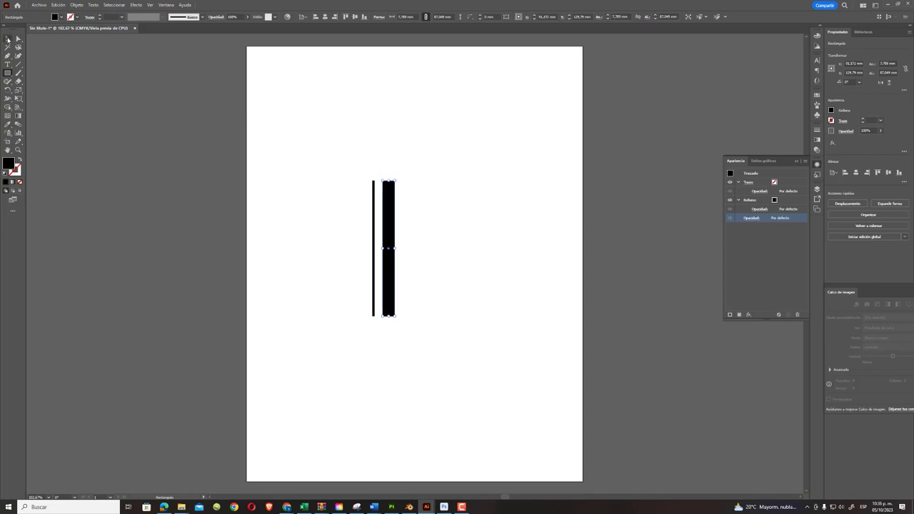
pyautogui.moveTo(319, 152); pyautogui.dragTo(480, 363)
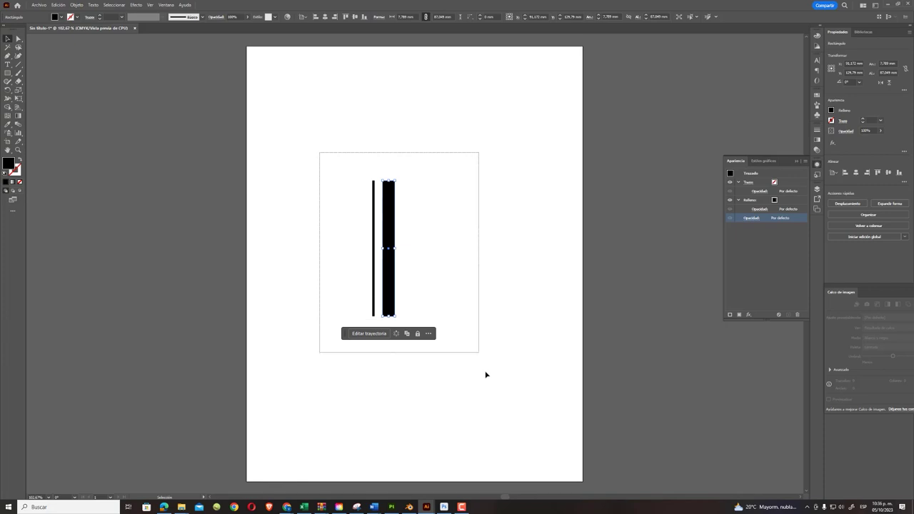
pyautogui.doubleClick(8, 163)
pyautogui.click(463, 239)
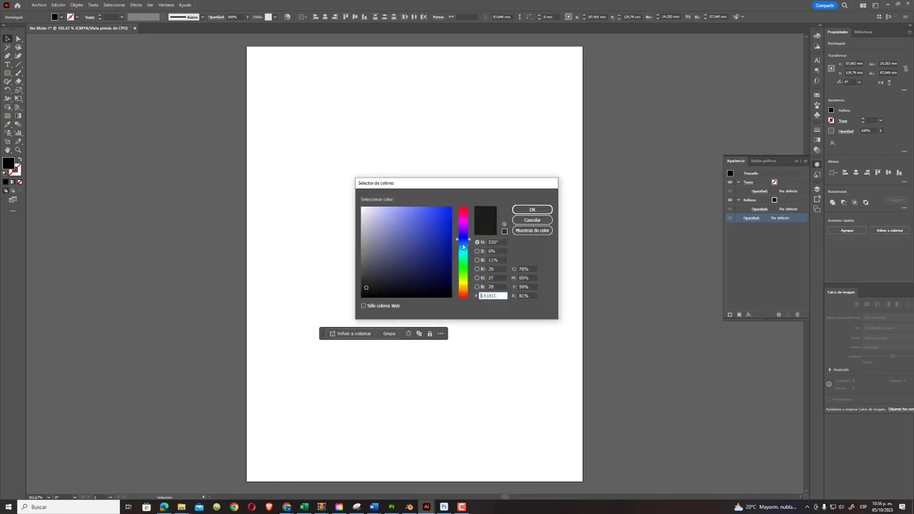
pyautogui.click(532, 209)
# - Nudge the wider blue bar left beside the thin one and narrow it
pyautogui.click(414, 224)
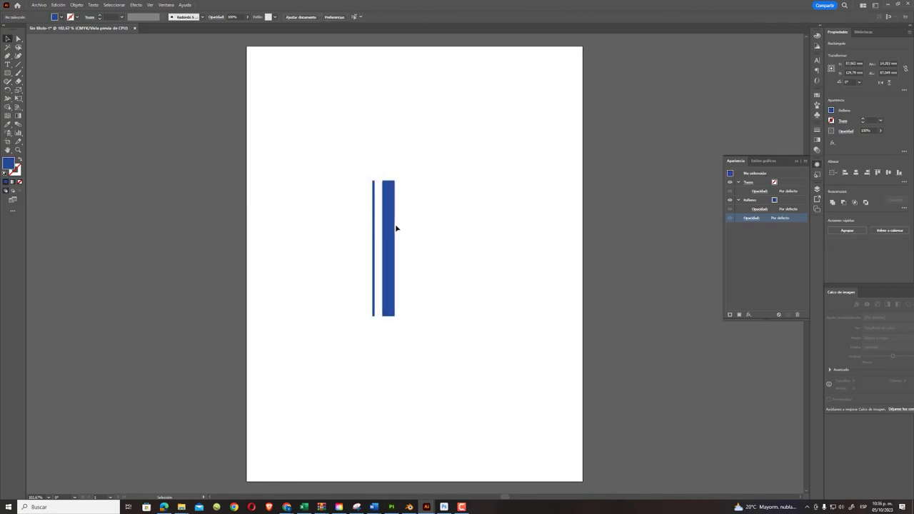
pyautogui.press('Left')
pyautogui.press('Left')
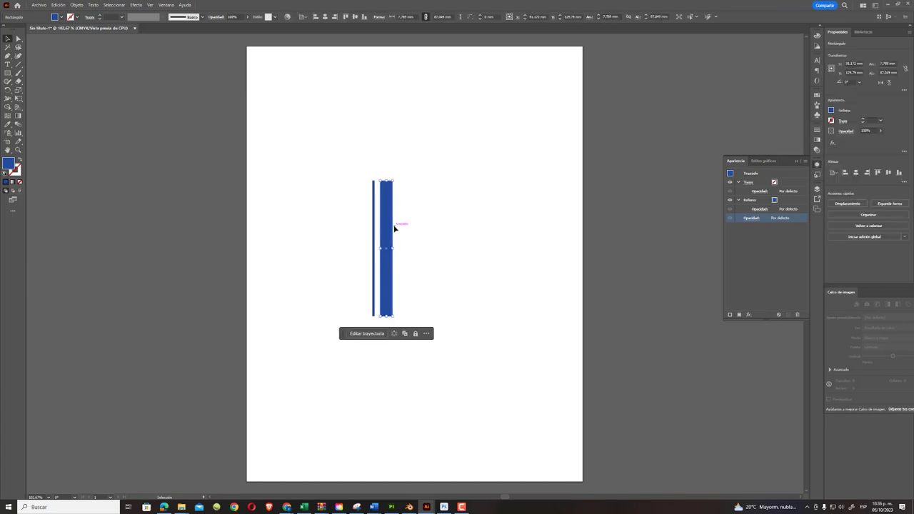
pyautogui.press('Left')
pyautogui.press('Left')
pyautogui.press('Left')
pyautogui.press('Left')
pyautogui.moveTo(406, 145); pyautogui.dragTo(347, 328)
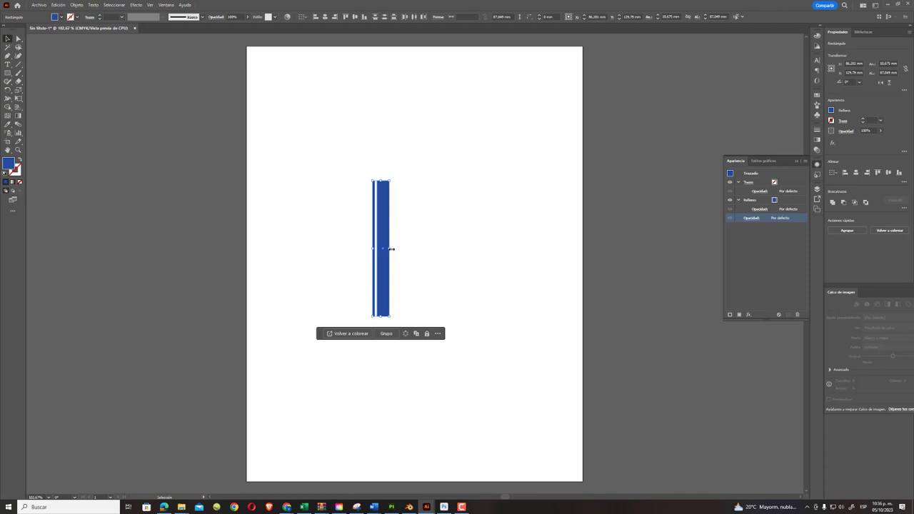
pyautogui.moveTo(391, 248); pyautogui.dragTo(383, 247)
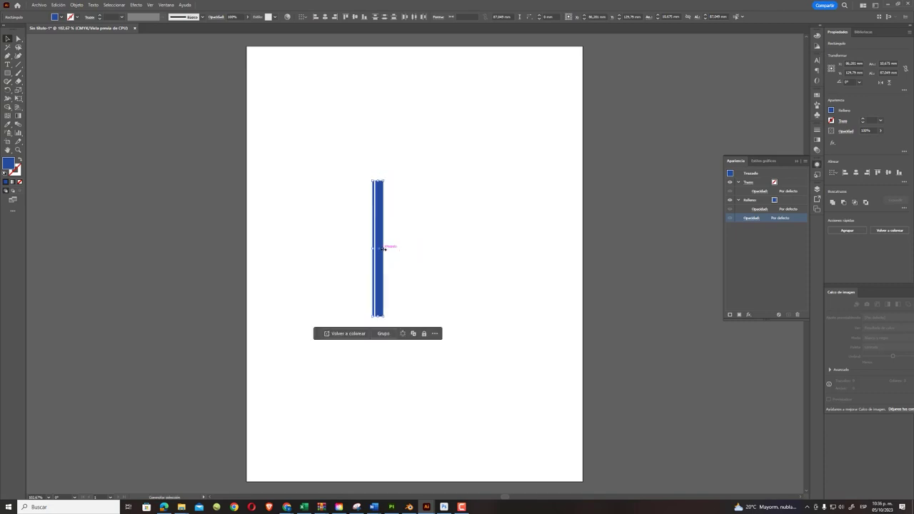
pyautogui.click(400, 176)
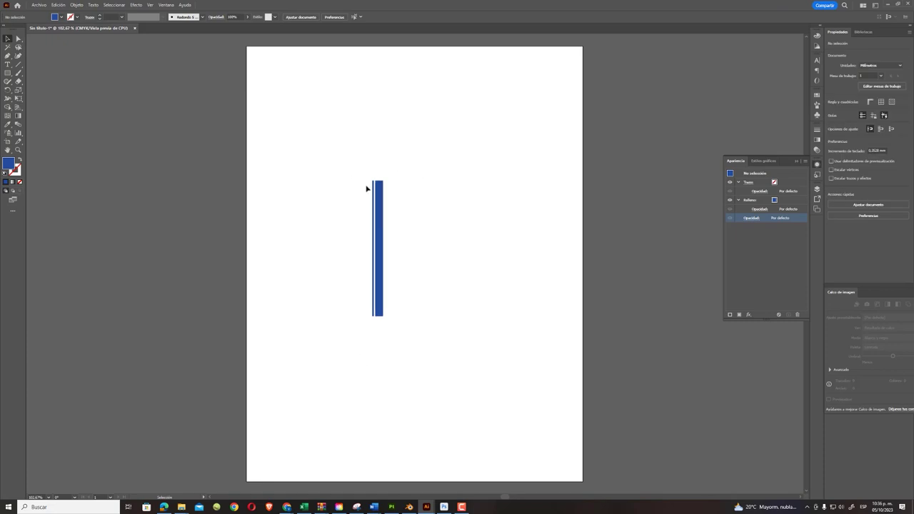
pyautogui.click(373, 190)
pyautogui.click(39, 5)
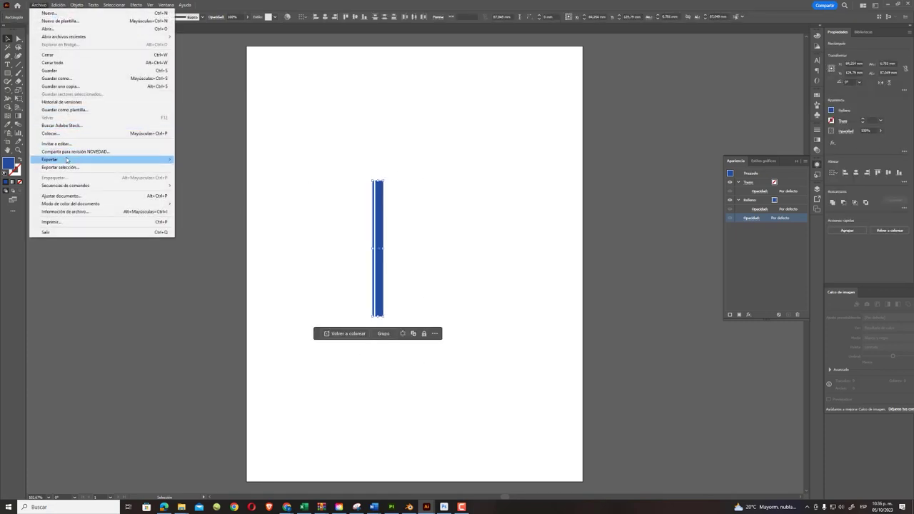
# - Open and close the Export for Screens window twice without exporting
pyautogui.moveTo(50, 160)
pyautogui.click(218, 159)
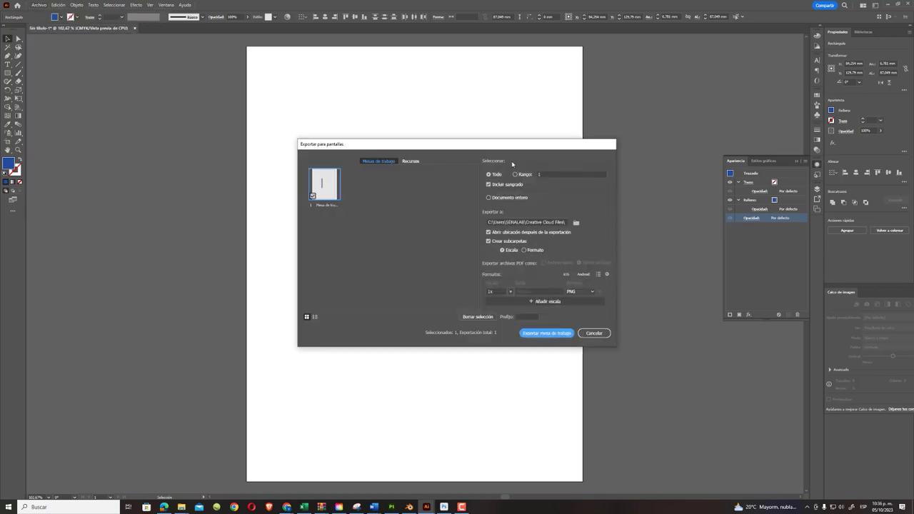
pyautogui.click(593, 333)
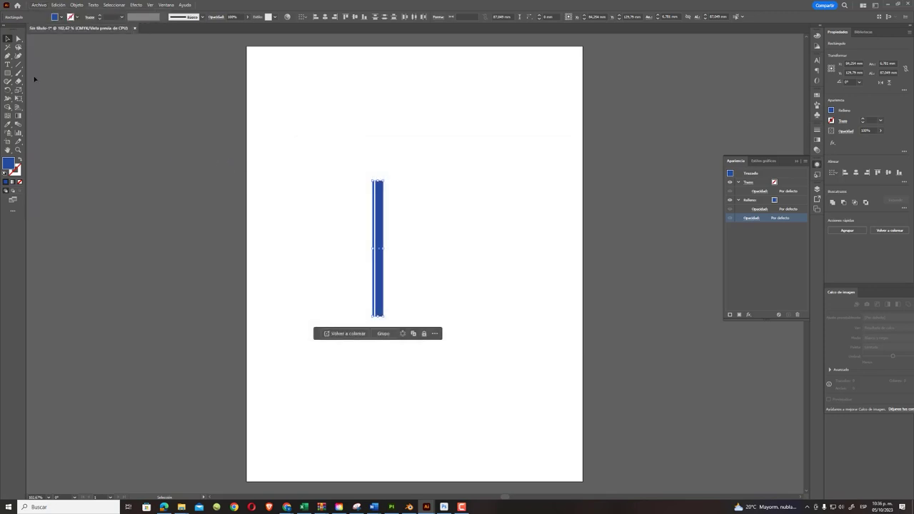
pyautogui.click(35, 4)
pyautogui.click(214, 160)
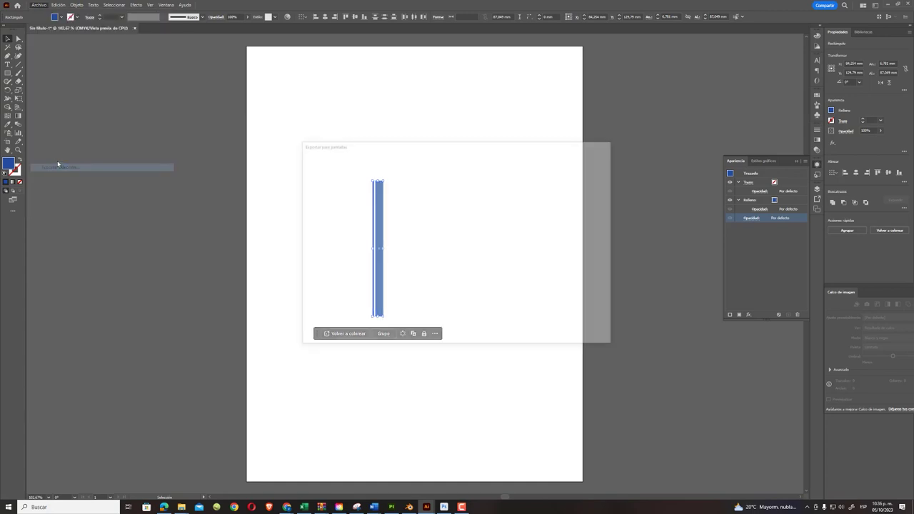
pyautogui.click(594, 334)
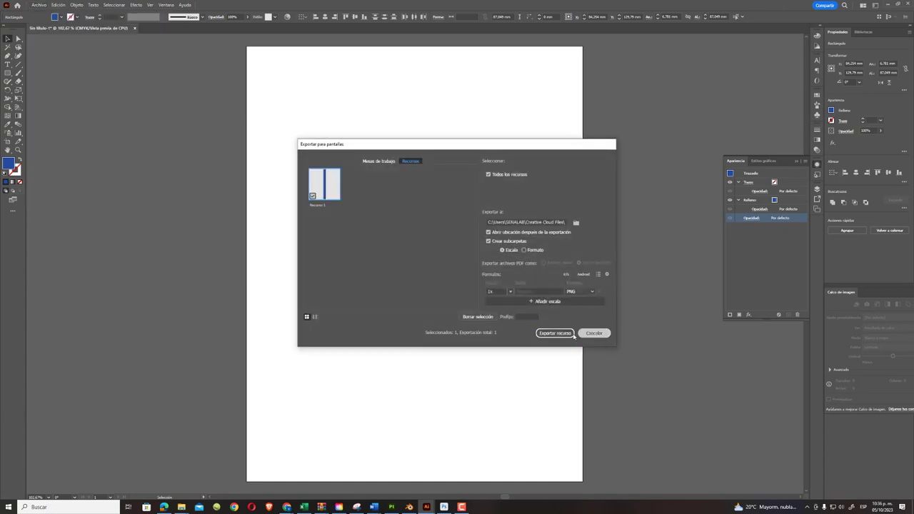
# - Export the stripes as the PNG franja azul with default PNG options, then return to Substance Painter
pyautogui.click(37, 4)
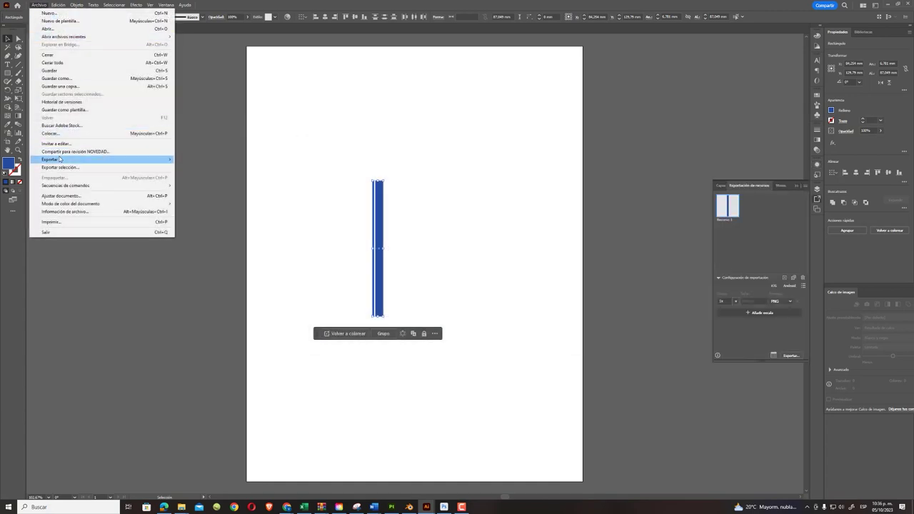
pyautogui.moveTo(50, 159)
pyautogui.click(210, 167)
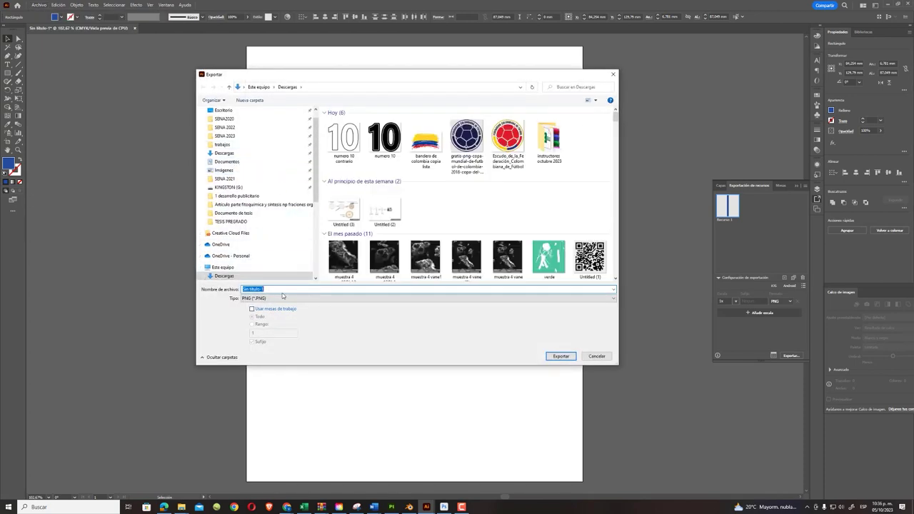
pyautogui.write('franja azul')
pyautogui.press('Return')
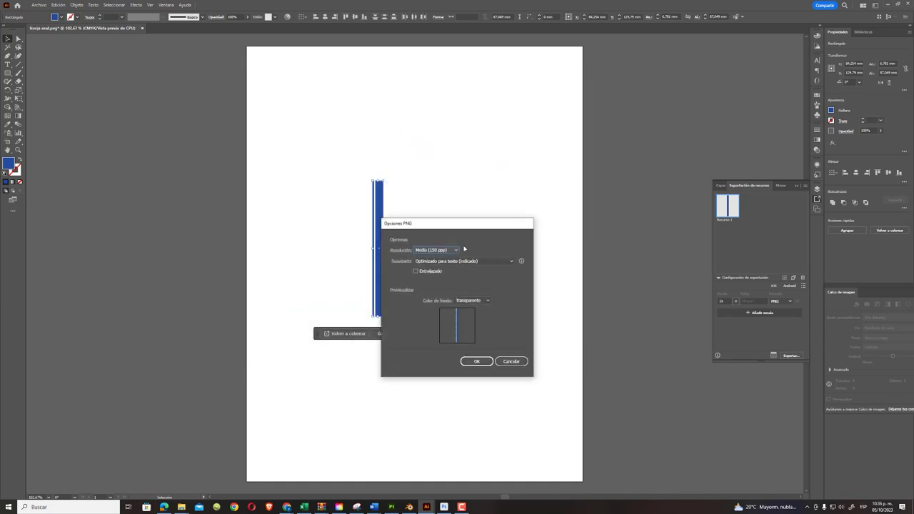
pyautogui.click(477, 361)
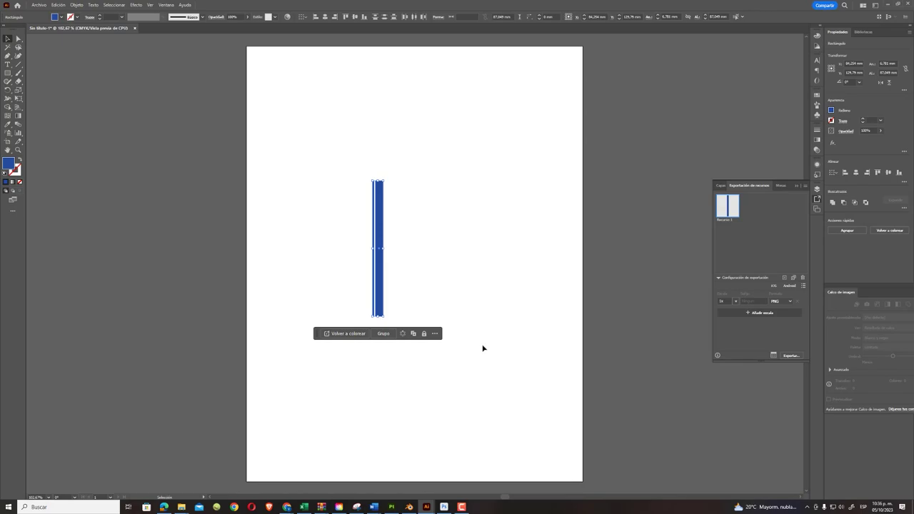
pyautogui.click(392, 506)
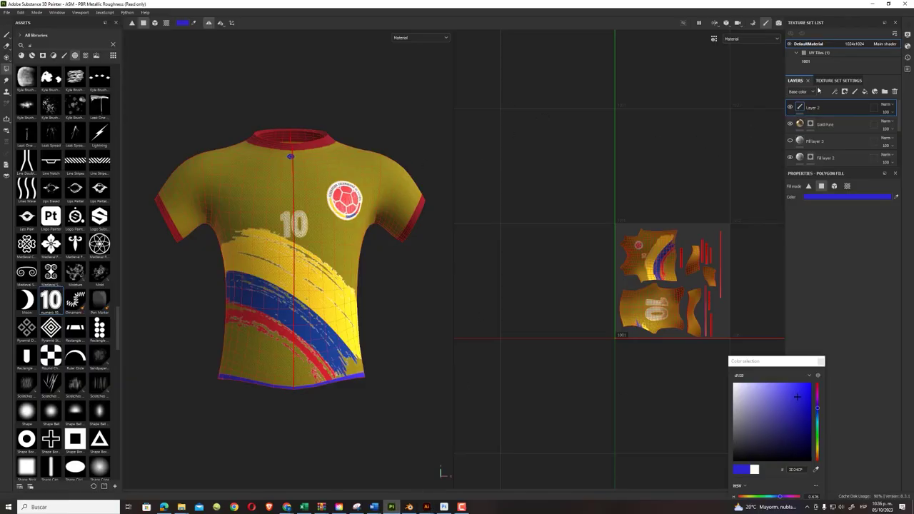
# - Add Fill layer 4 at the top of the layer stack, turning the jersey plain off-white
pyautogui.click(865, 92)
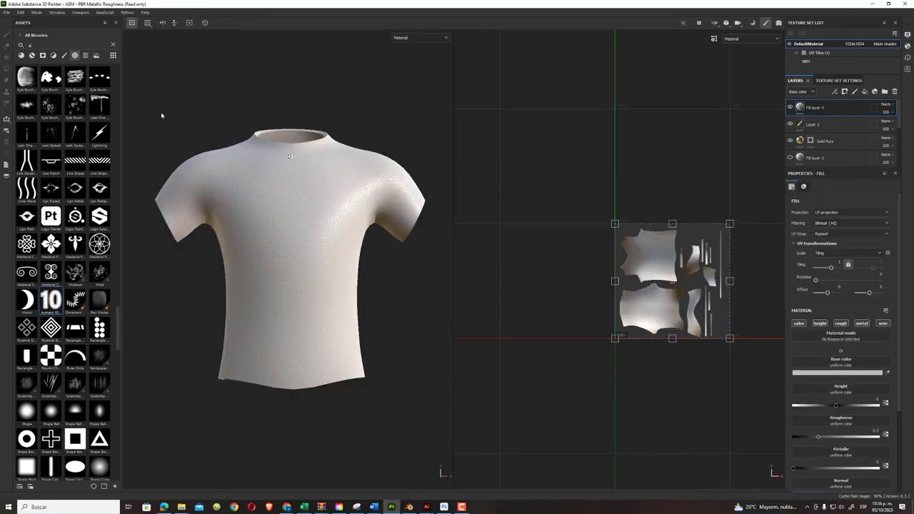
pyautogui.click(9, 12)
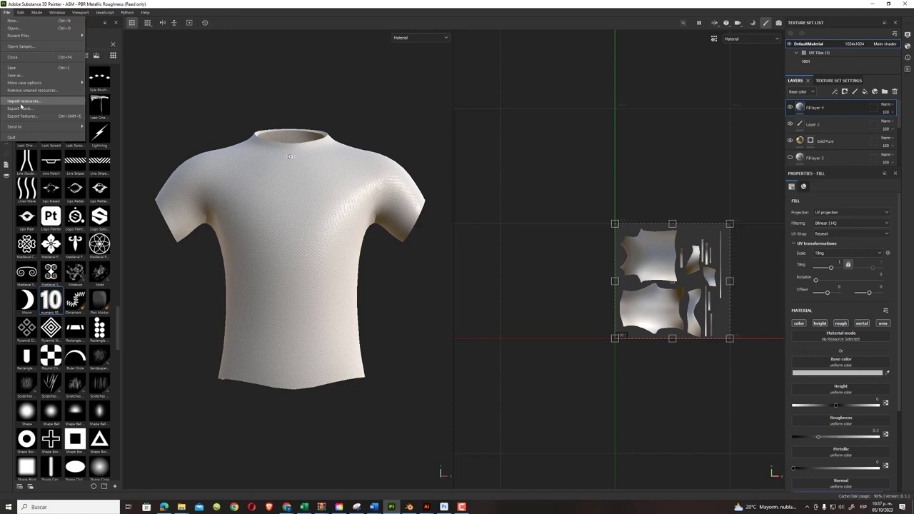
# - Add franja azul.png from the Descargas folder to the Import resources list
pyautogui.click(22, 101)
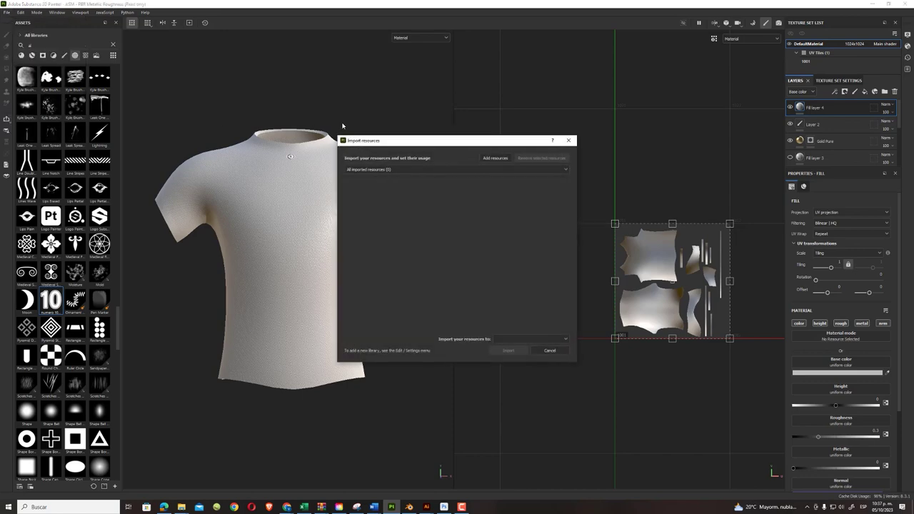
pyautogui.click(514, 170)
pyautogui.click(492, 159)
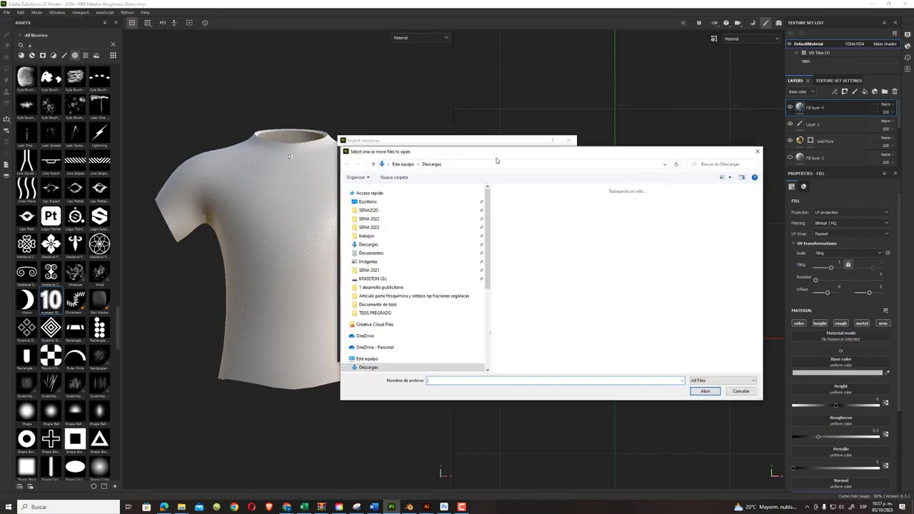
pyautogui.click(704, 391)
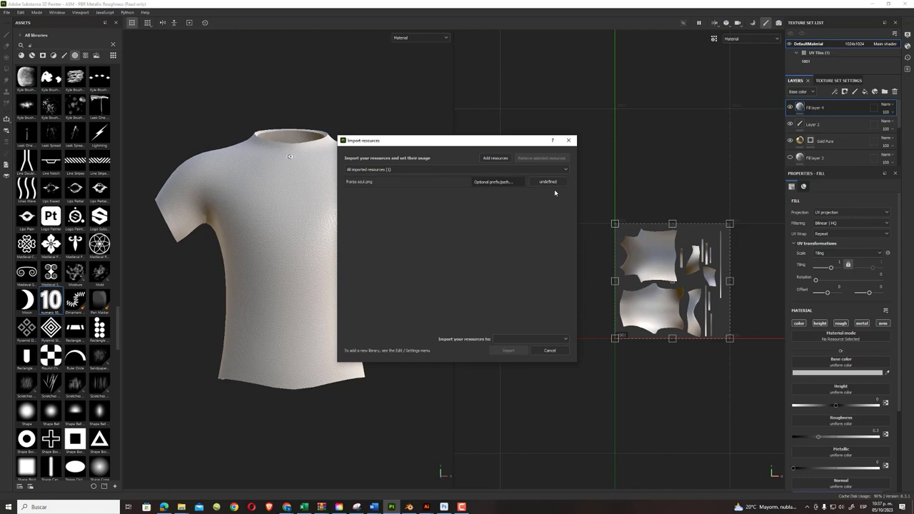
# - Import franja azul.png into the current session with its usage set to texture
pyautogui.click(526, 339)
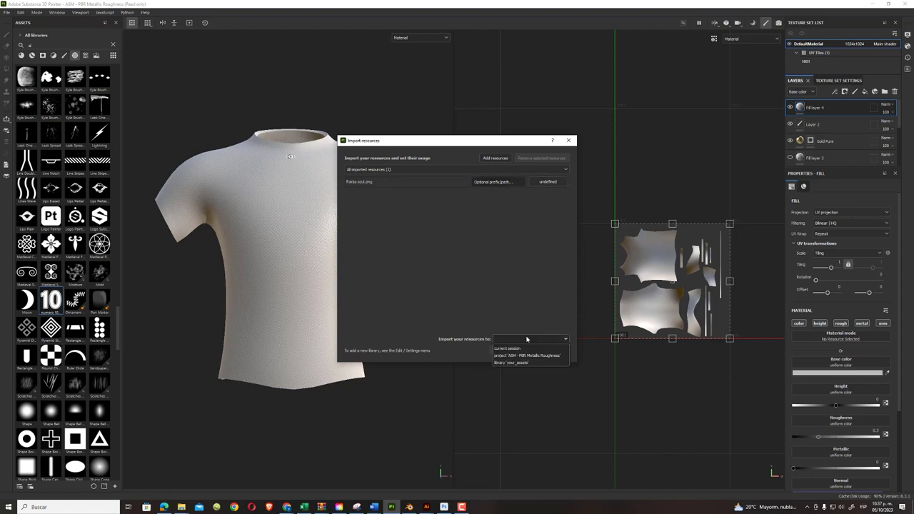
pyautogui.click(520, 349)
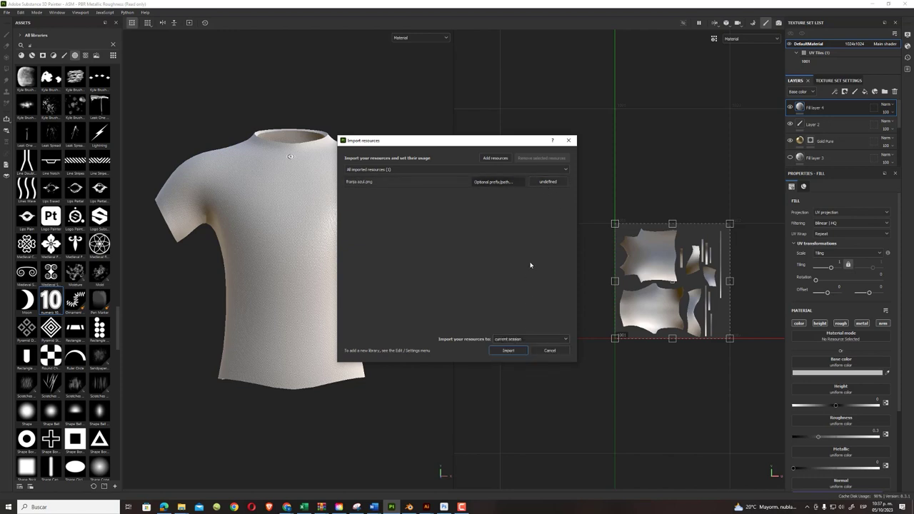
pyautogui.click(548, 182)
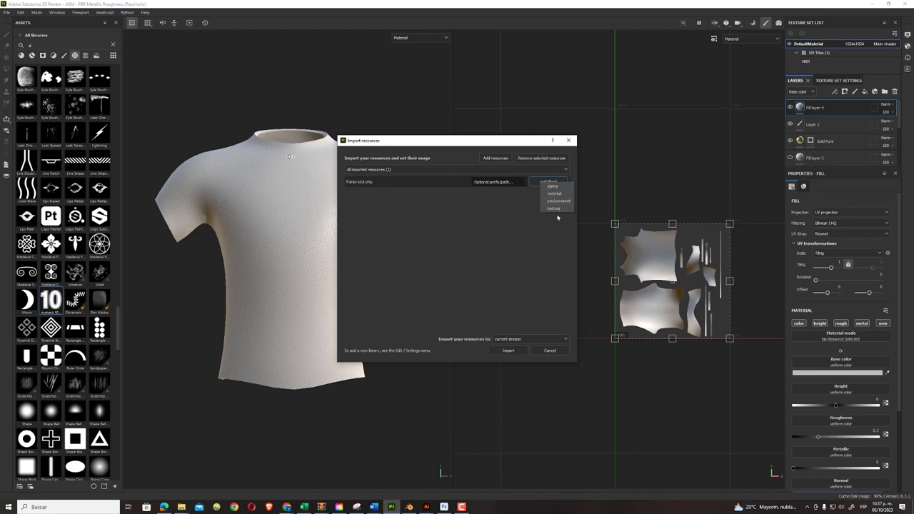
pyautogui.click(553, 208)
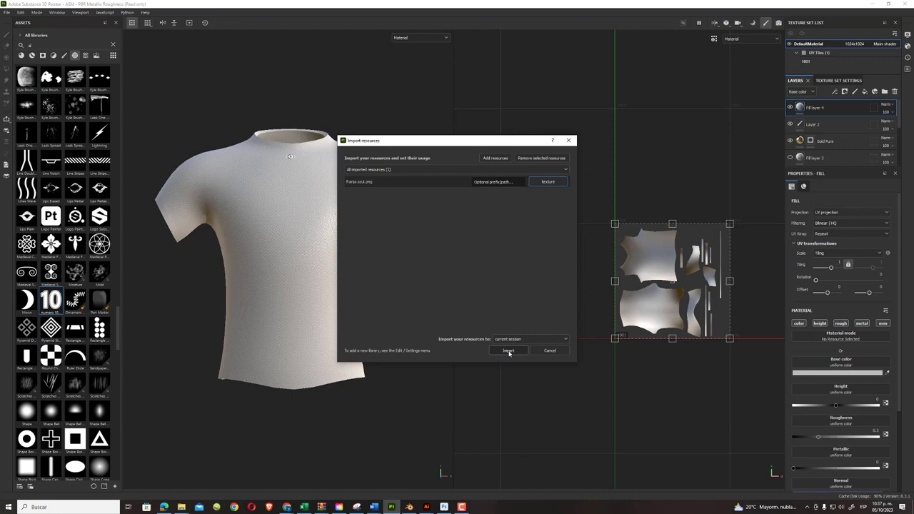
pyautogui.click(509, 350)
pyautogui.write('texture')
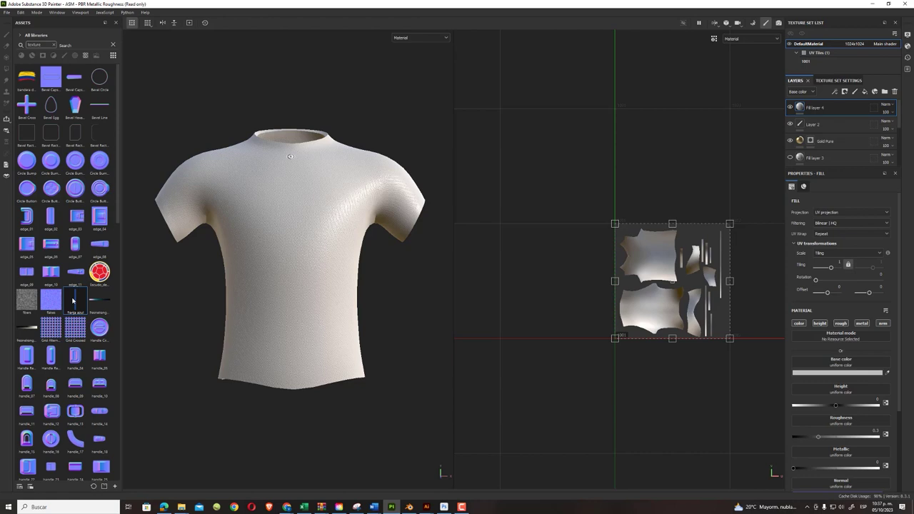
# - Use franja azul as the fill's base colour, shrink it, set UV Wrap to None, and place it on the shirt islands
pyautogui.moveTo(73, 303); pyautogui.dragTo(840, 367)
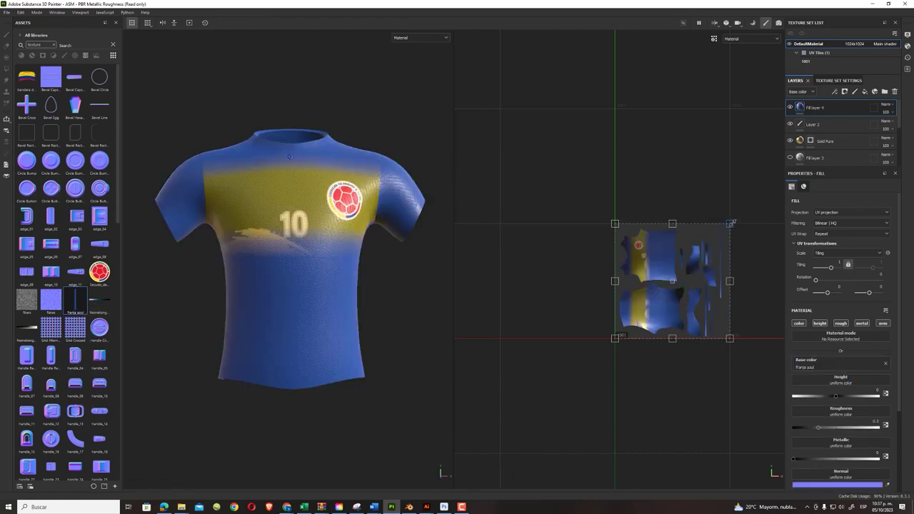
pyautogui.moveTo(729, 224); pyautogui.dragTo(619, 323)
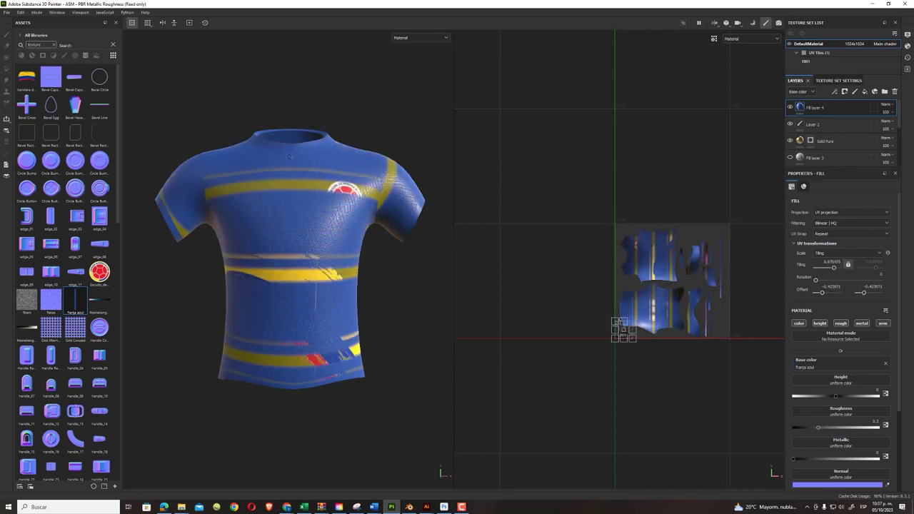
pyautogui.click(860, 233)
pyautogui.click(839, 240)
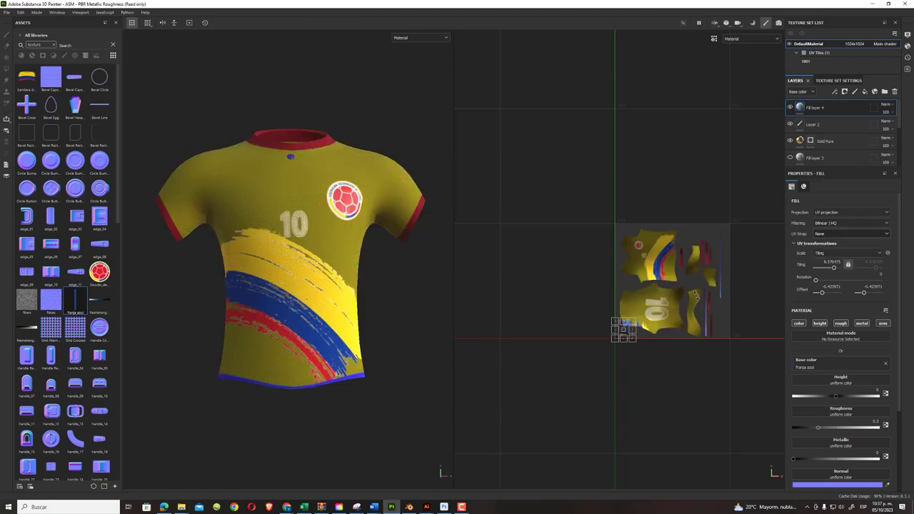
pyautogui.moveTo(623, 330)
pyautogui.mouseDown()
pyautogui.moveTo(684, 288)
pyautogui.moveTo(700, 256)
pyautogui.moveTo(709, 289)
pyautogui.mouseUp()
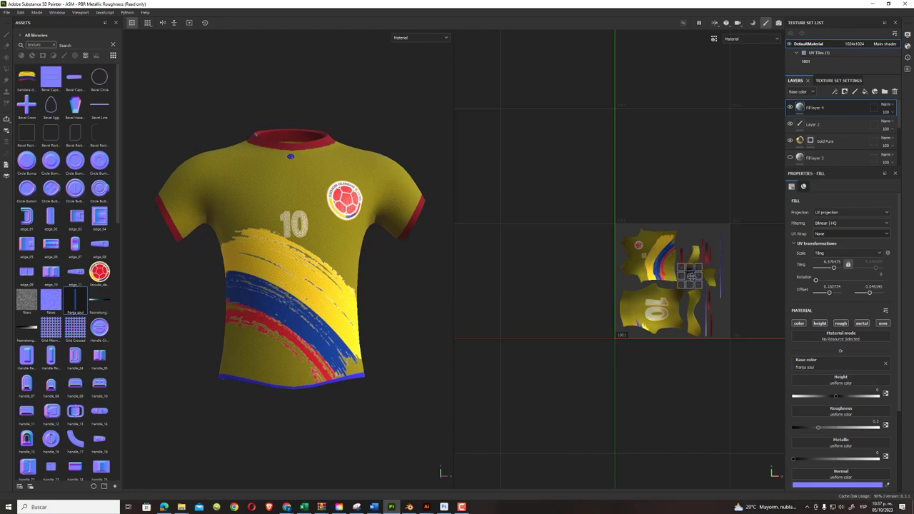
# - Shrink the stripe patch into a thin band and place it on the sleeve piece
pyautogui.scroll(2, 709, 289)
pyautogui.scroll(2, 714, 280)
pyautogui.scroll(2, 722, 268)
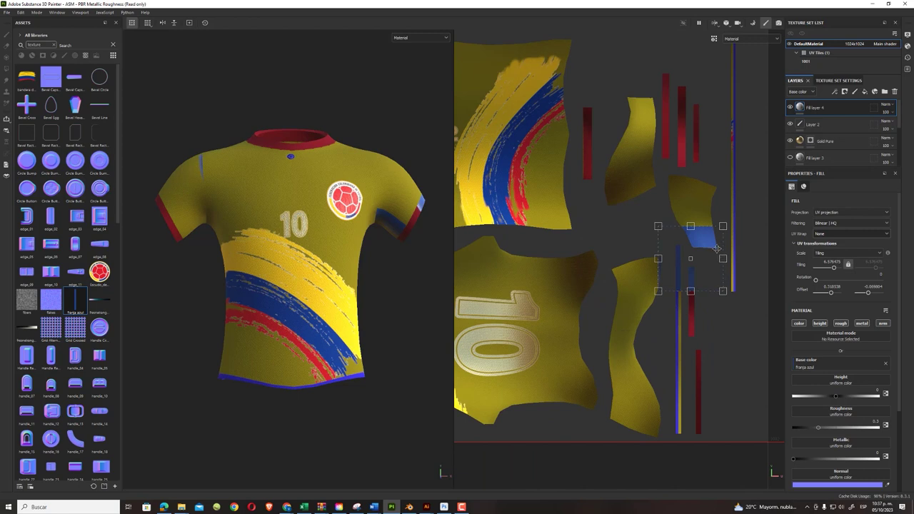
pyautogui.moveTo(724, 226)
pyautogui.mouseDown()
pyautogui.moveTo(699, 245)
pyautogui.moveTo(678, 216)
pyautogui.mouseUp()
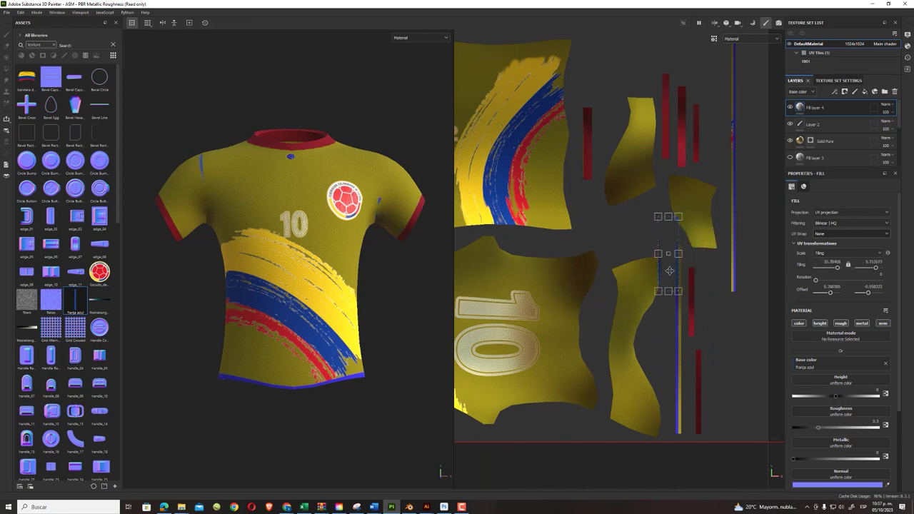
pyautogui.moveTo(669, 270)
pyautogui.mouseDown()
pyautogui.moveTo(675, 298)
pyautogui.moveTo(683, 296)
pyautogui.moveTo(676, 298)
pyautogui.mouseUp()
pyautogui.scroll(2, 674, 302)
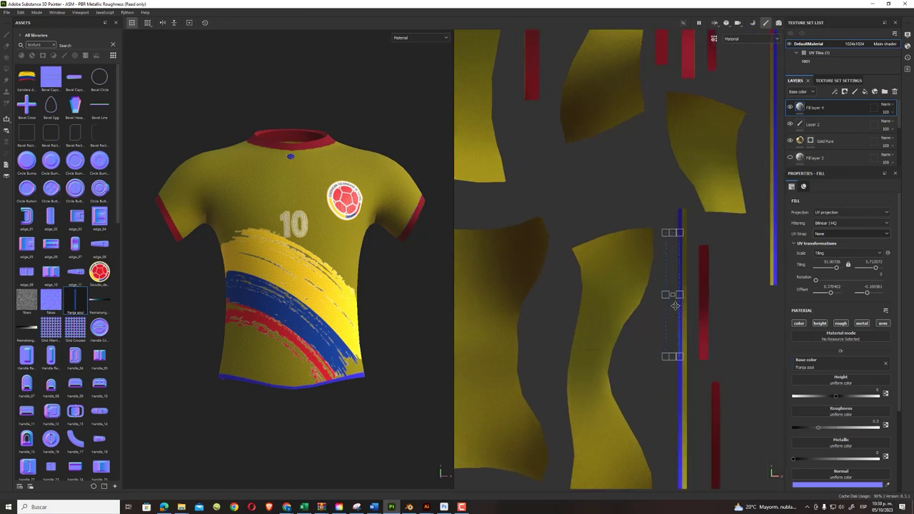
pyautogui.moveTo(669, 272)
pyautogui.mouseDown()
pyautogui.moveTo(602, 286)
pyautogui.moveTo(707, 281)
pyautogui.mouseUp()
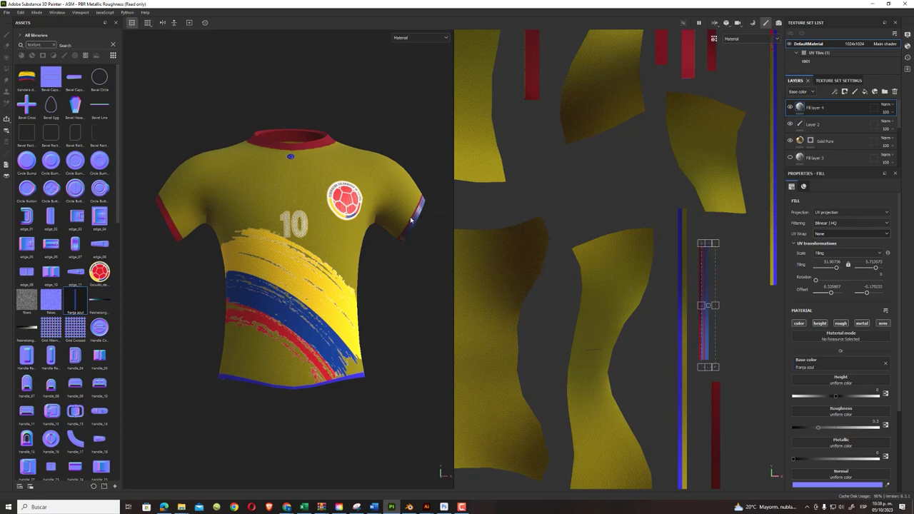
# - Fine-tune the band to offset -0.323636 / -0.174299 and tilt it slightly to align with the cuff
pyautogui.scroll(2, 418, 218)
pyautogui.scroll(2, 418, 218)
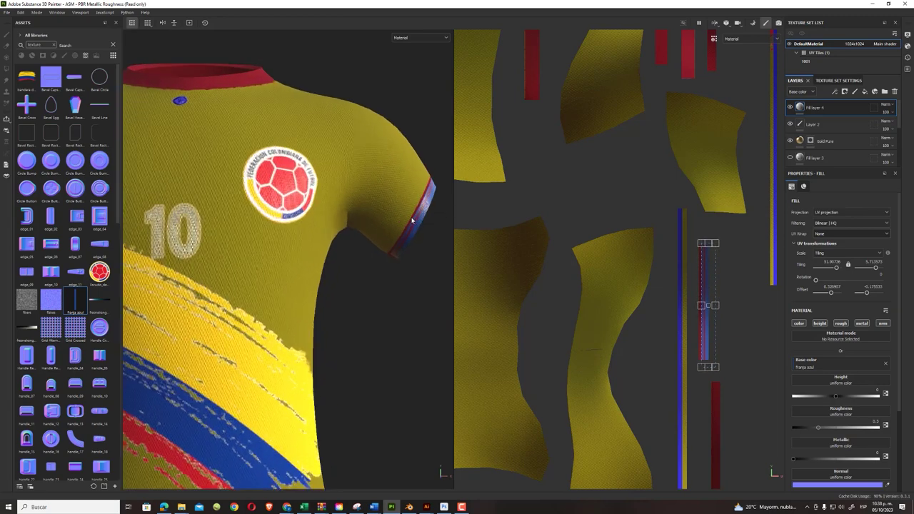
pyautogui.scroll(3, 416, 219)
pyautogui.scroll(1, 412, 221)
pyautogui.scroll(-5, 412, 221)
pyautogui.scroll(1, 541, 310)
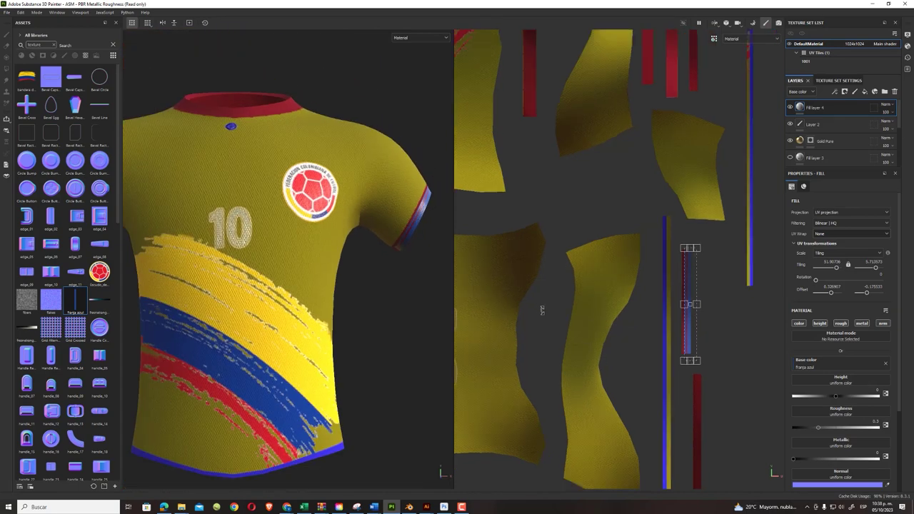
pyautogui.scroll(2, 600, 306)
pyautogui.scroll(2, 632, 290)
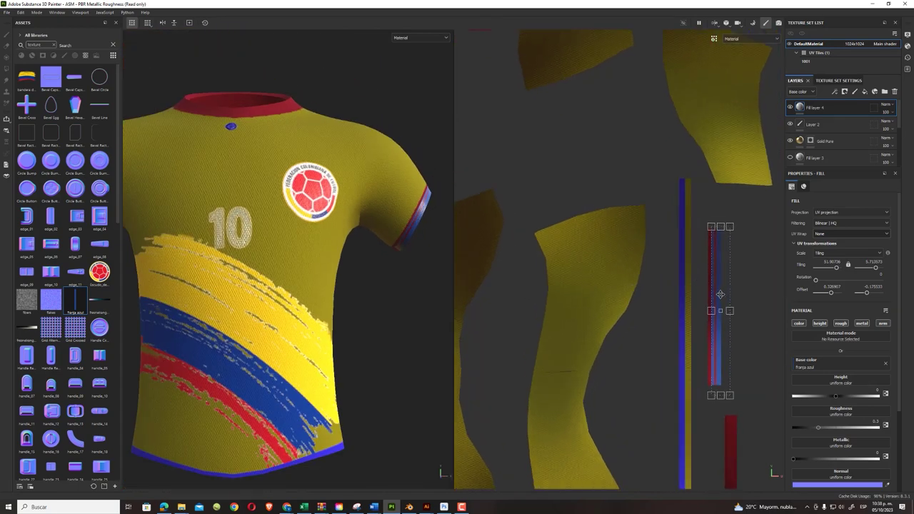
pyautogui.moveTo(719, 294); pyautogui.dragTo(721, 292)
pyautogui.scroll(-1, 721, 291)
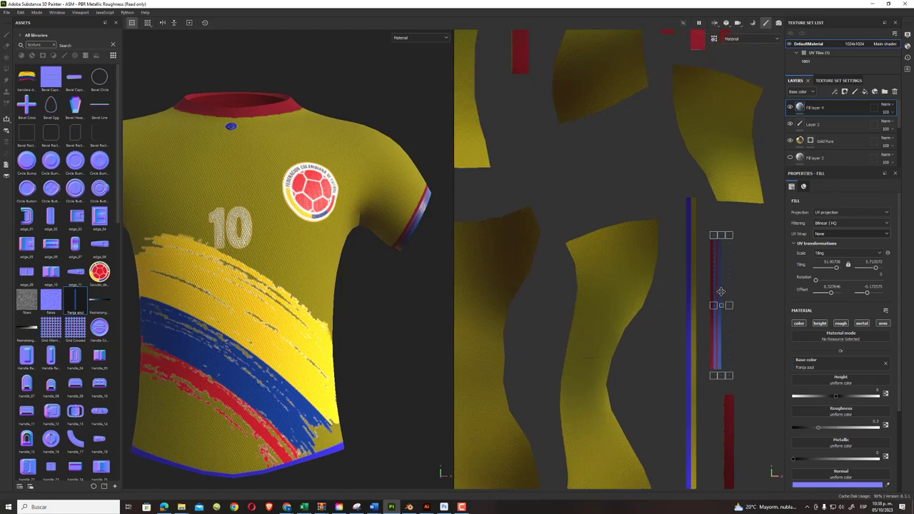
pyautogui.scroll(-2, 720, 291)
pyautogui.scroll(2, 721, 291)
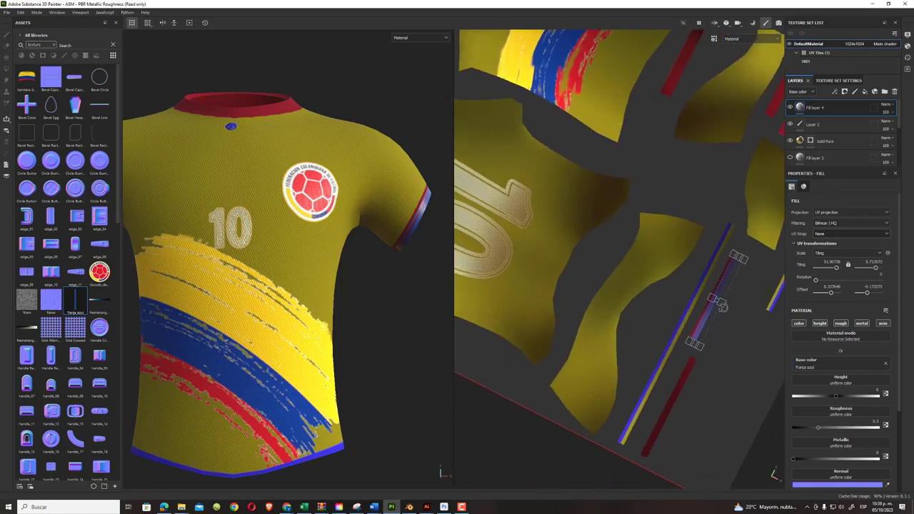
pyautogui.scroll(-2, 720, 291)
pyautogui.hotkey('ctrl', 'z')
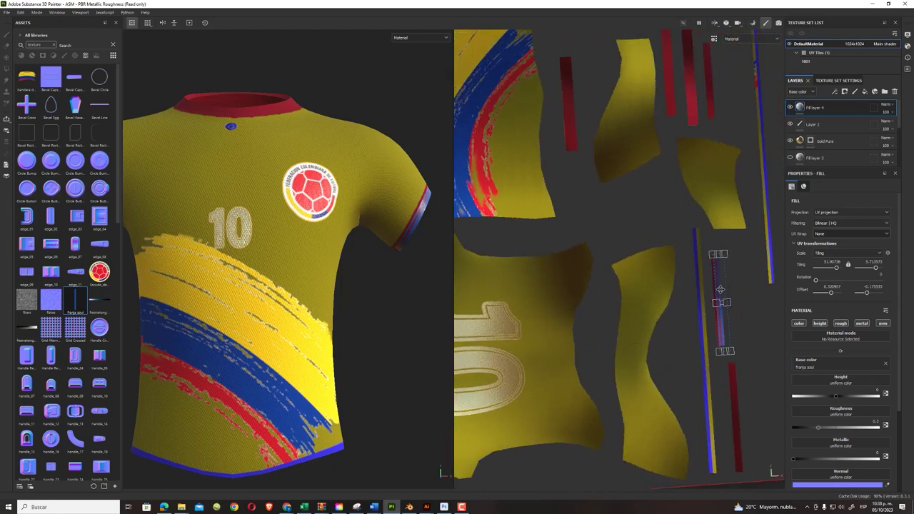
pyautogui.moveTo(726, 287); pyautogui.dragTo(720, 288)
pyautogui.moveTo(750, 322); pyautogui.dragTo(747, 325)
pyautogui.press('f')
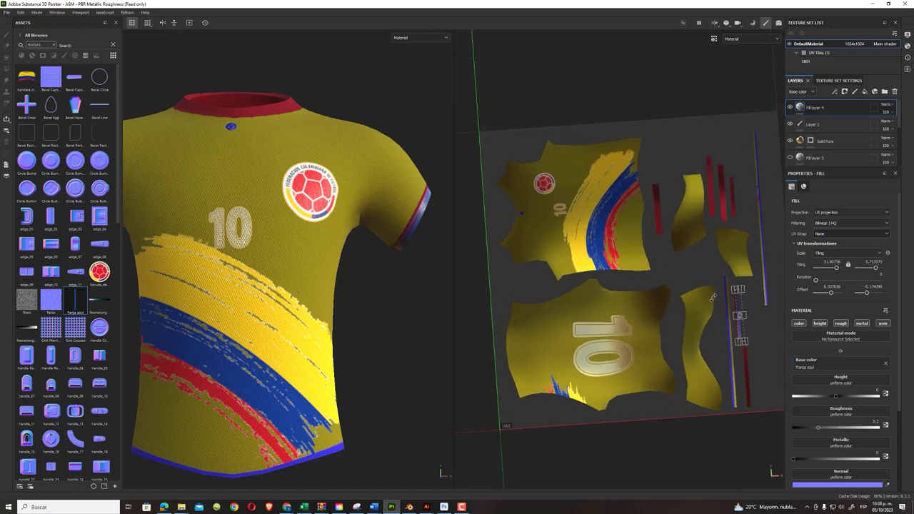
# - Move the stripe band onto the collar island, ending at offset -0.347468 / -0.328926
pyautogui.moveTo(740, 299); pyautogui.dragTo(660, 196)
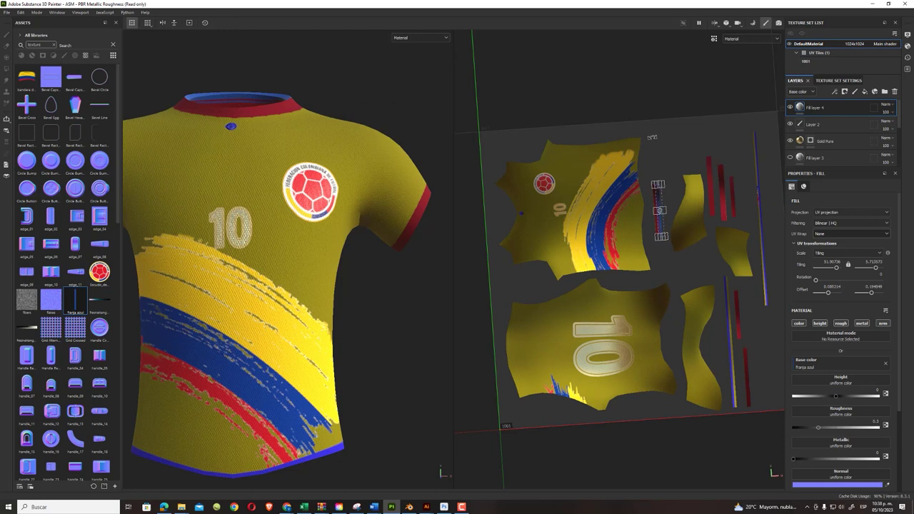
pyautogui.moveTo(661, 200)
pyautogui.mouseDown()
pyautogui.moveTo(732, 178)
pyautogui.moveTo(654, 197)
pyautogui.moveTo(705, 179)
pyautogui.moveTo(758, 174)
pyautogui.moveTo(737, 323)
pyautogui.moveTo(747, 357)
pyautogui.moveTo(745, 292)
pyautogui.mouseUp()
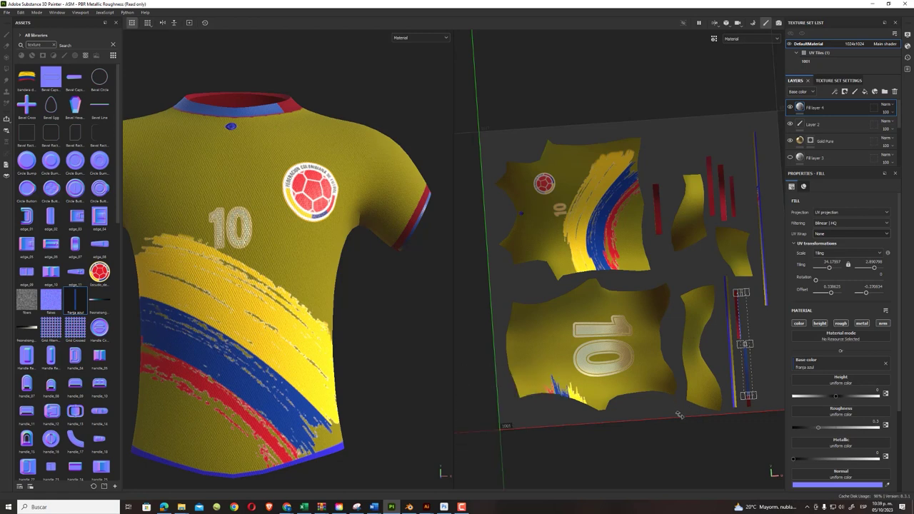
pyautogui.keyDown('alt'); pyautogui.moveTo(679, 416); pyautogui.dragTo(684, 412); pyautogui.keyUp('alt')
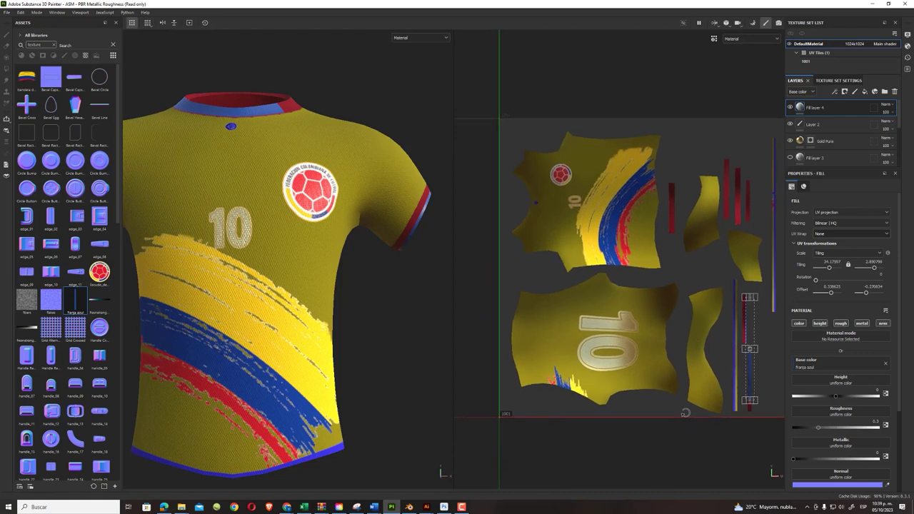
pyautogui.scroll(2, 750, 341)
pyautogui.scroll(2, 751, 346)
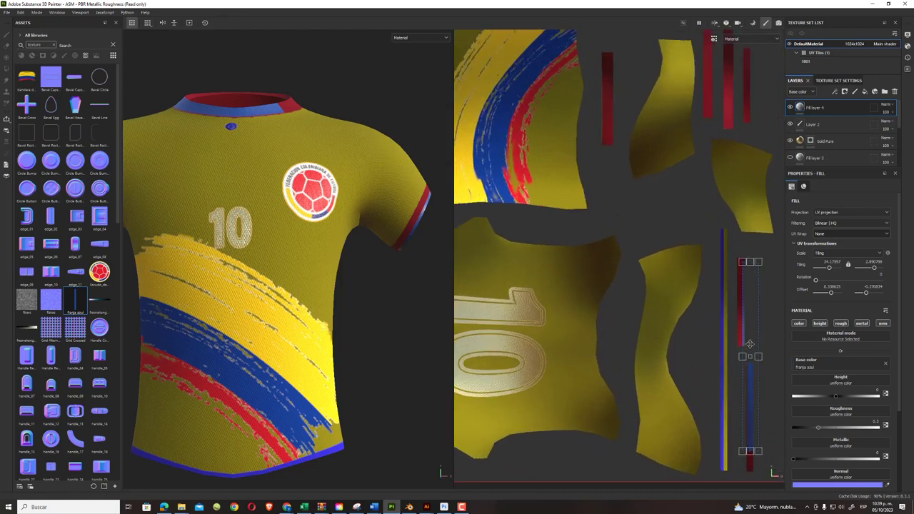
pyautogui.scroll(2, 750, 353)
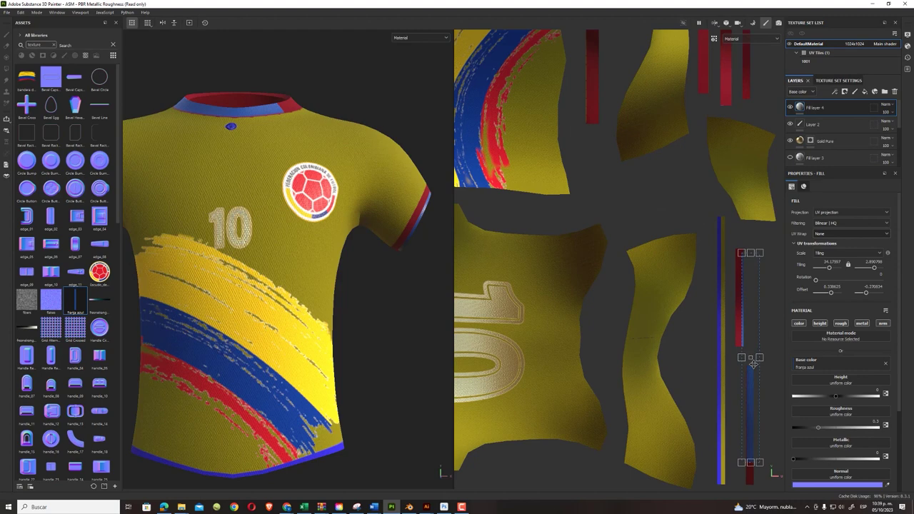
pyautogui.moveTo(750, 359); pyautogui.dragTo(759, 400)
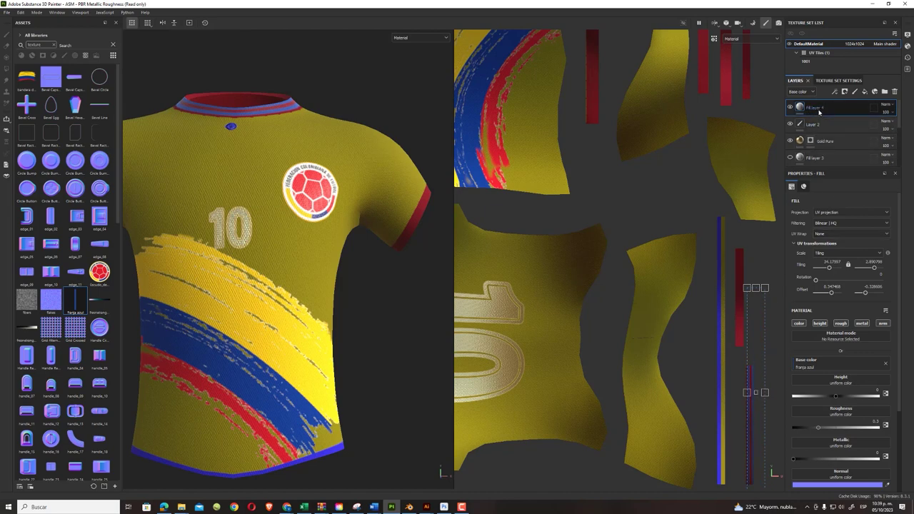
# - Duplicate Fill layer 4 and move the copied stripe up and to the left
pyautogui.rightClick(818, 112)
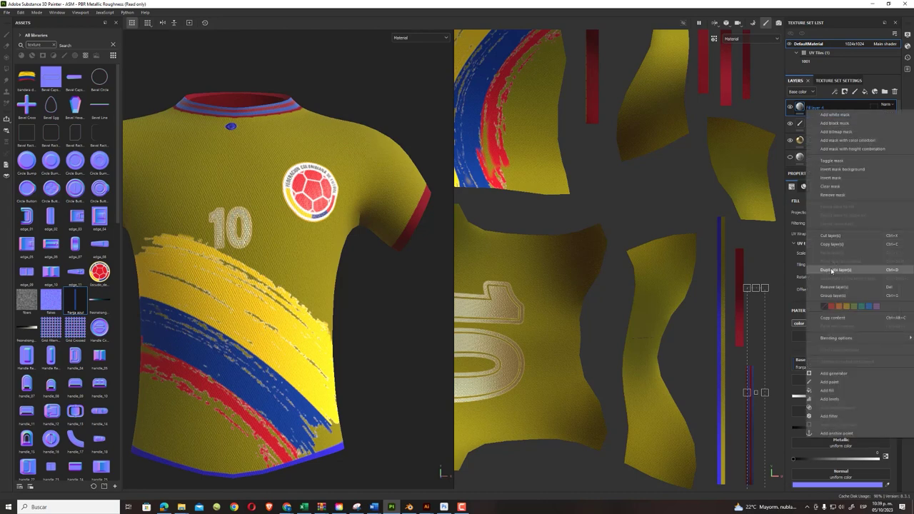
pyautogui.click(831, 271)
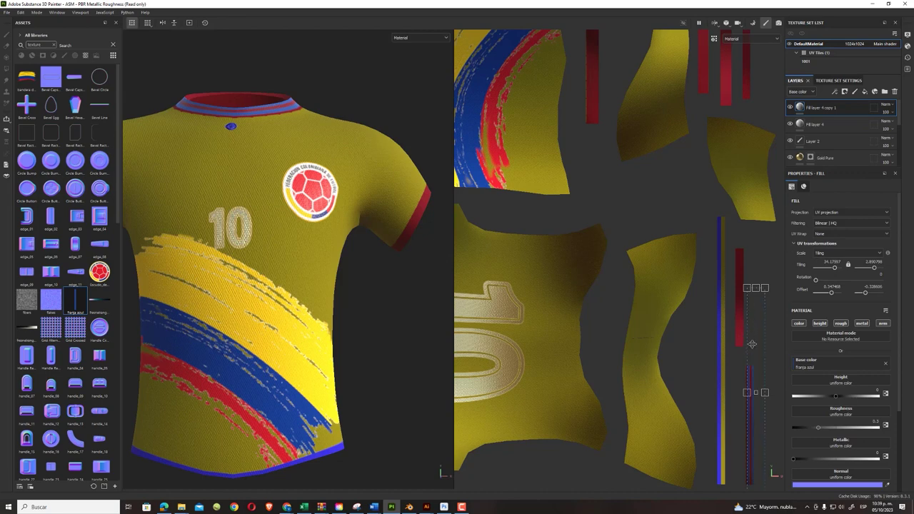
pyautogui.moveTo(752, 362); pyautogui.dragTo(592, 75)
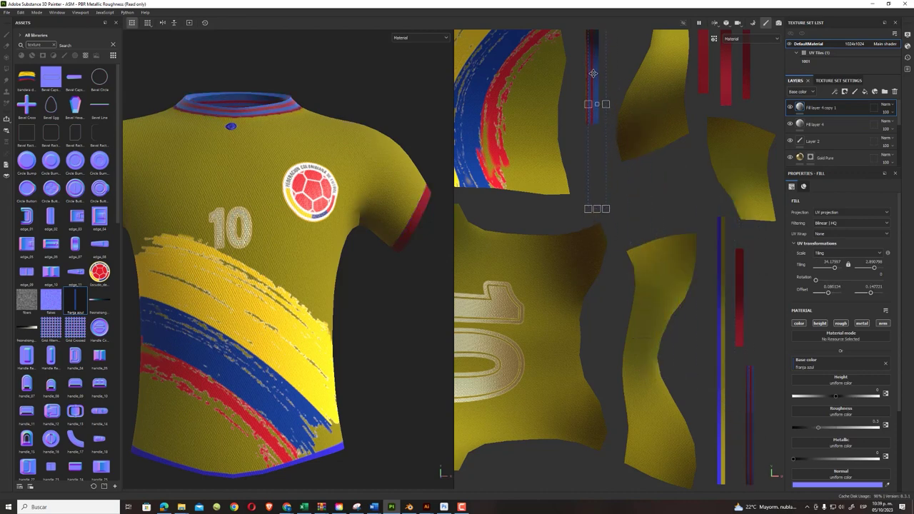
pyautogui.scroll(-2, 597, 105)
pyautogui.scroll(-2, 597, 104)
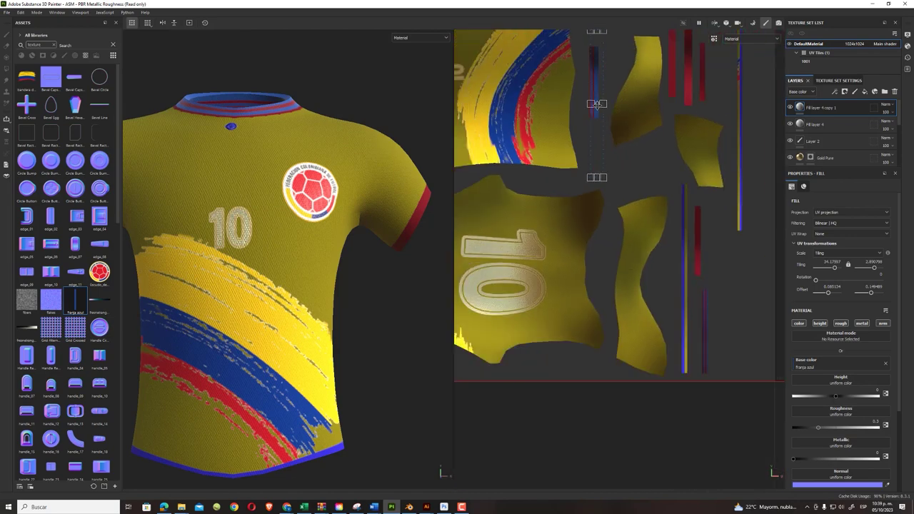
pyautogui.moveTo(597, 88); pyautogui.dragTo(598, 78)
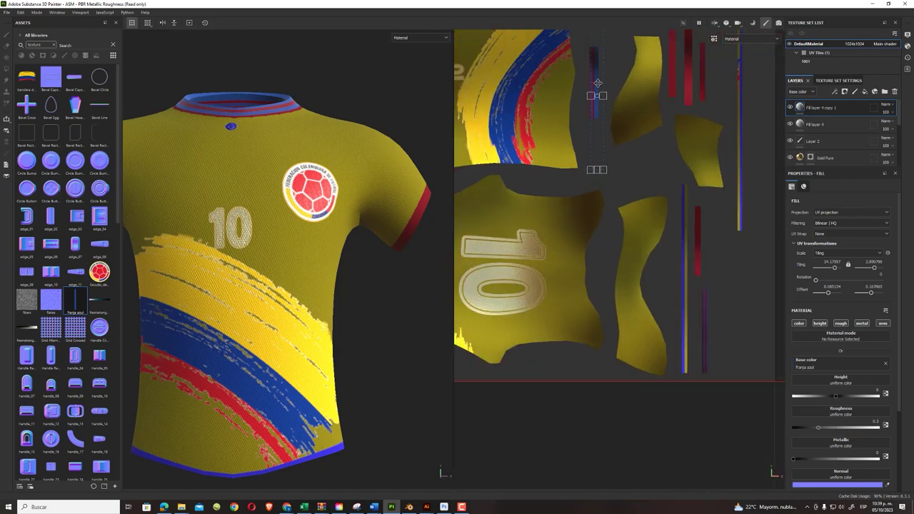
# - Duplicate the stripe layer again, move it onto the sleeve, and narrow it into a thin band
pyautogui.doubleClick(841, 108)
pyautogui.rightClick(841, 109)
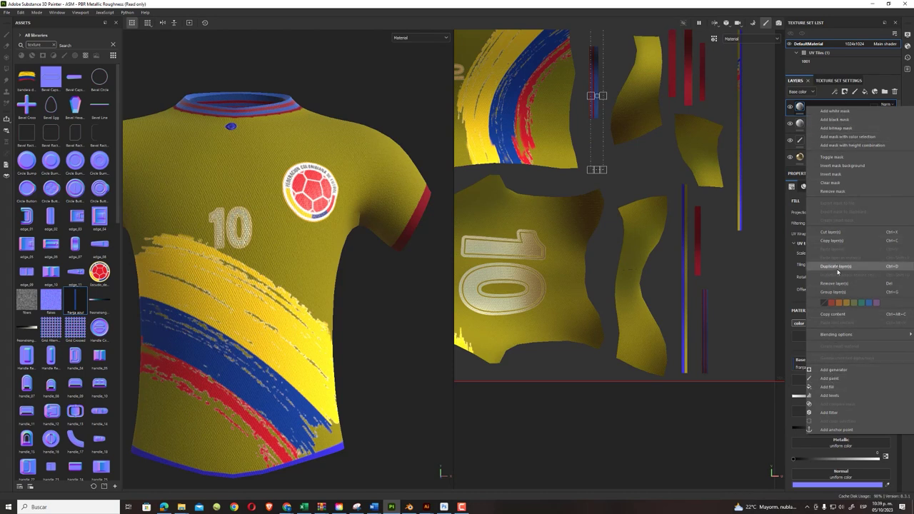
pyautogui.click(839, 267)
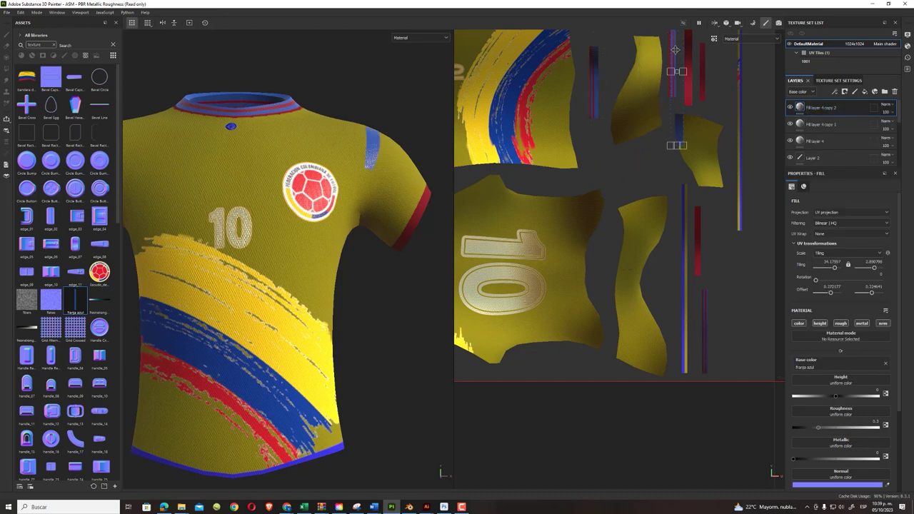
pyautogui.moveTo(672, 50)
pyautogui.mouseDown()
pyautogui.moveTo(690, 47)
pyautogui.moveTo(707, 75)
pyautogui.moveTo(698, 203)
pyautogui.mouseUp()
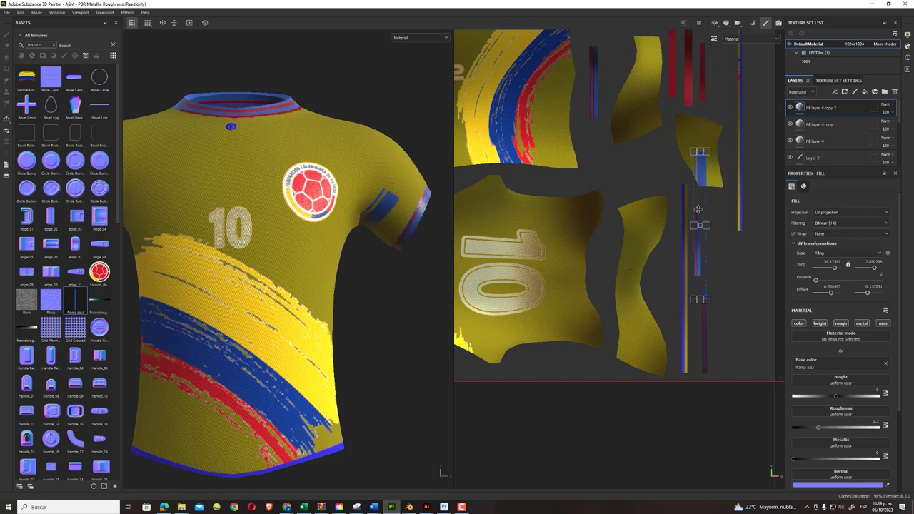
pyautogui.moveTo(707, 225); pyautogui.dragTo(702, 225)
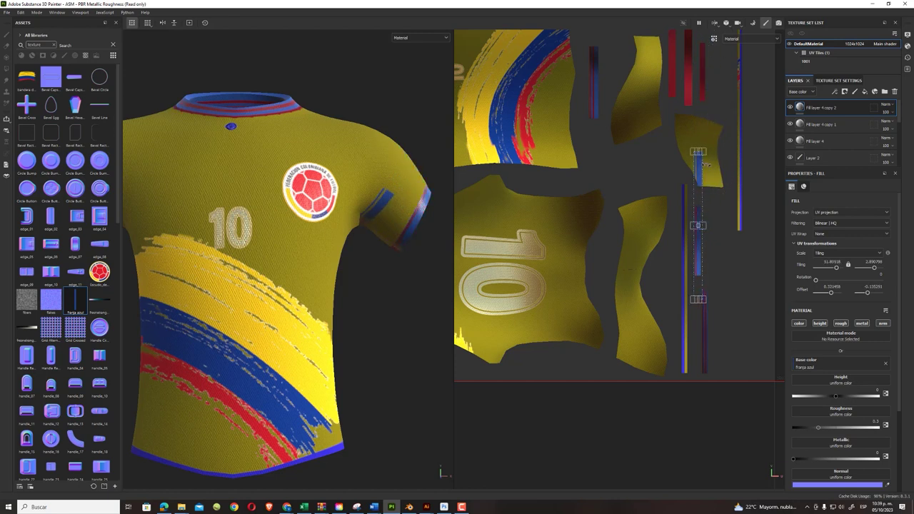
pyautogui.moveTo(699, 152); pyautogui.dragTo(699, 199)
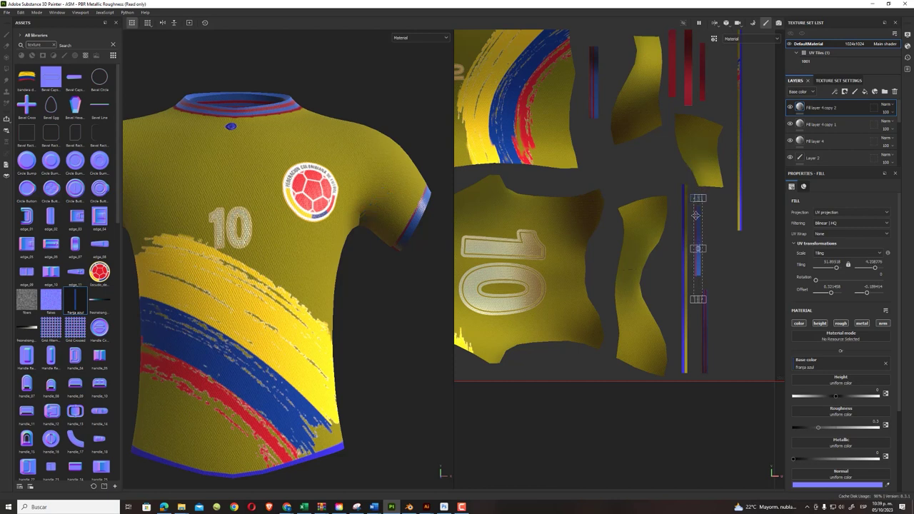
pyautogui.moveTo(698, 300); pyautogui.dragTo(695, 272)
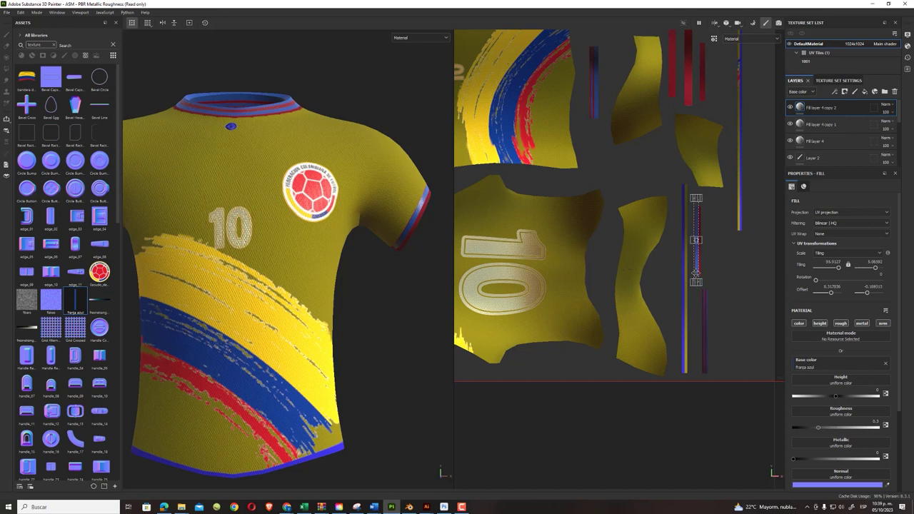
# - Reposition the sleeve stripe along the cuff, ending near horizontal offset -0.336136
pyautogui.scroll(-2, 706, 235)
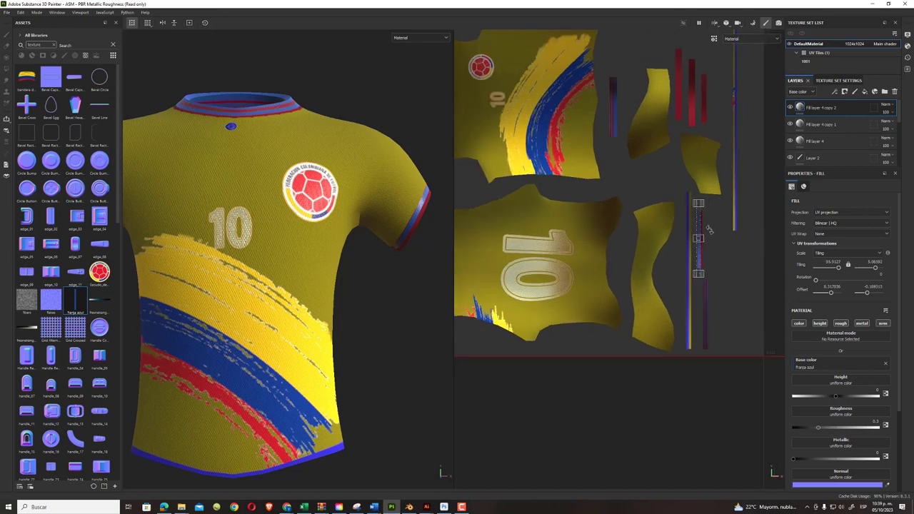
pyautogui.scroll(-2, 709, 228)
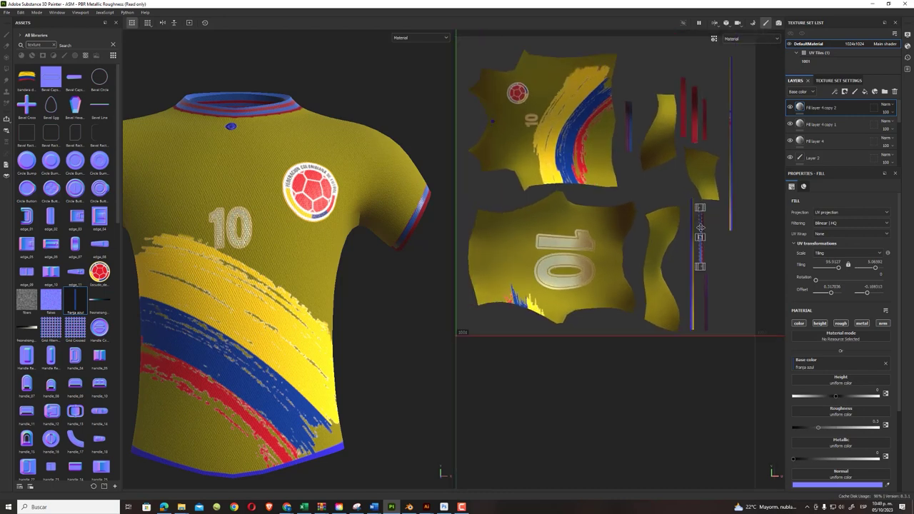
pyautogui.scroll(-2, 270, 252)
pyautogui.scroll(-2, 270, 252)
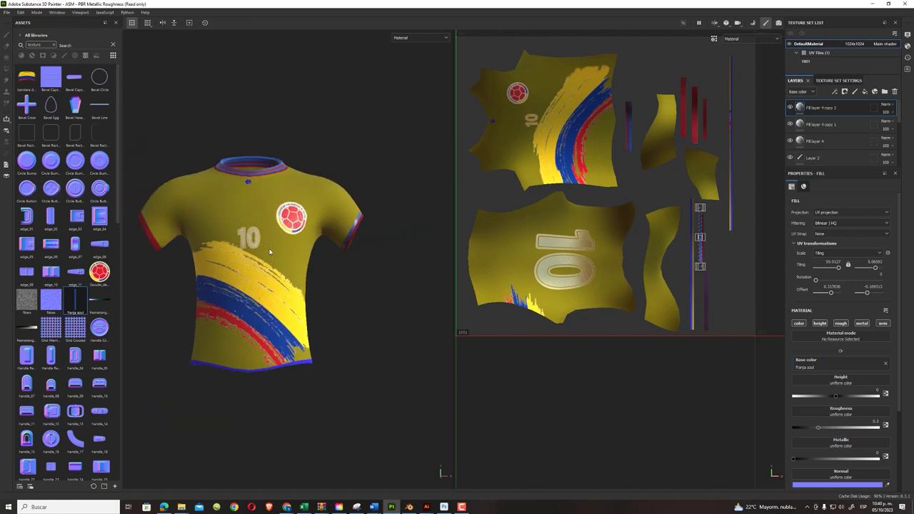
pyautogui.moveTo(700, 226)
pyautogui.mouseDown()
pyautogui.moveTo(677, 104)
pyautogui.moveTo(705, 101)
pyautogui.mouseUp()
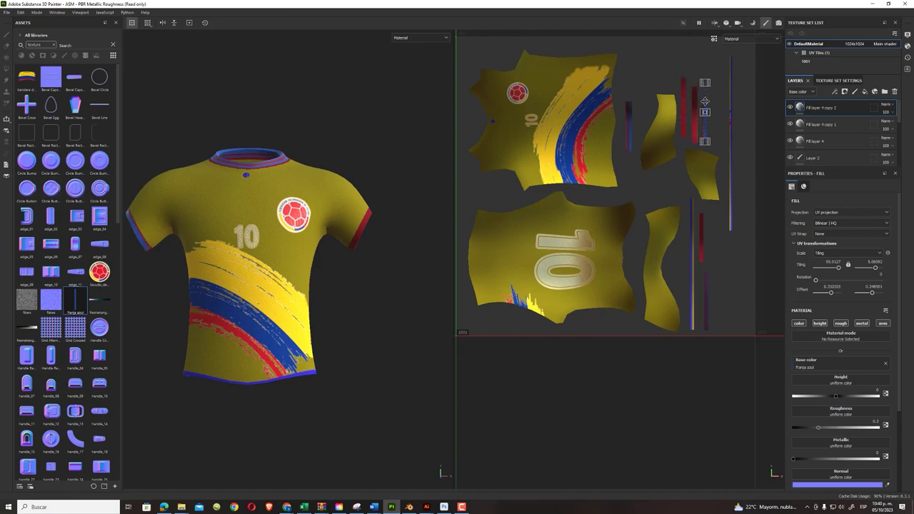
pyautogui.moveTo(705, 102); pyautogui.dragTo(706, 107)
# - Duplicate the sleeve stripe layer with Ctrl+D and shift the copy lower, to offset -0.324699 / -0.169713
pyautogui.rightClick(822, 107)
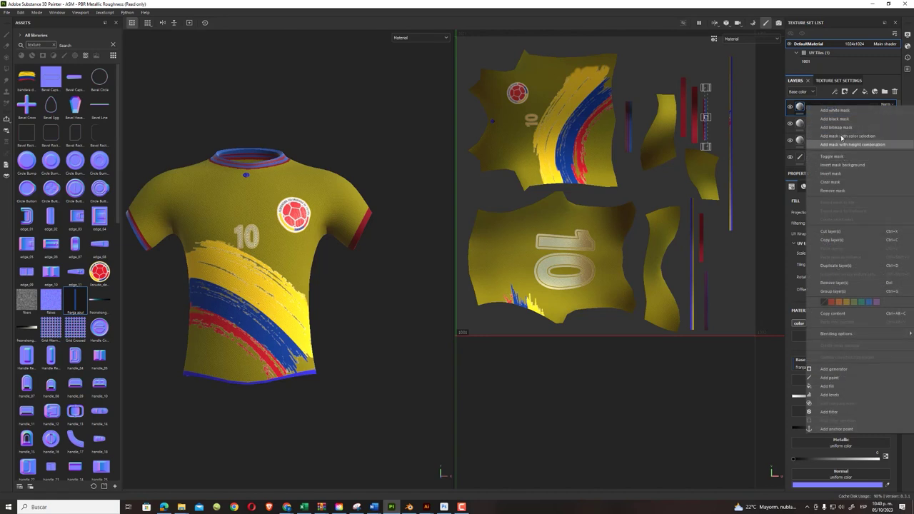
pyautogui.click(816, 104)
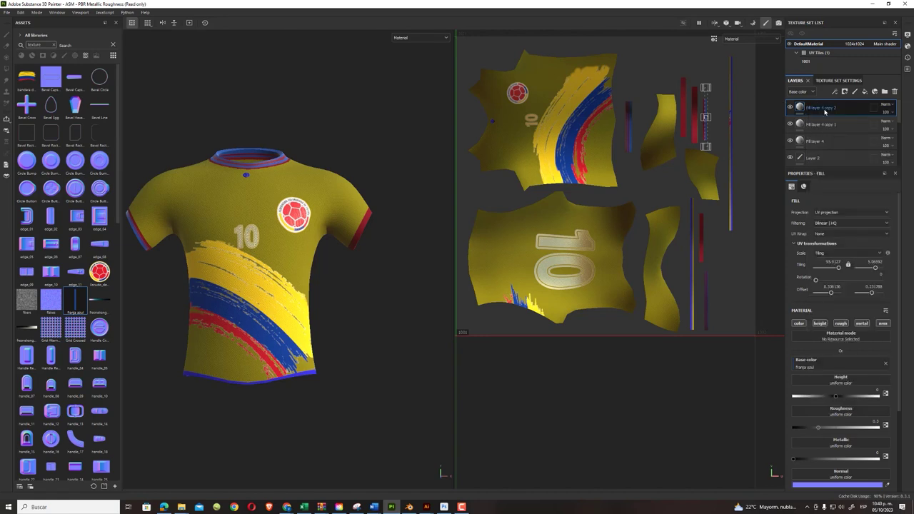
pyautogui.hotkey('ctrl', 'd')
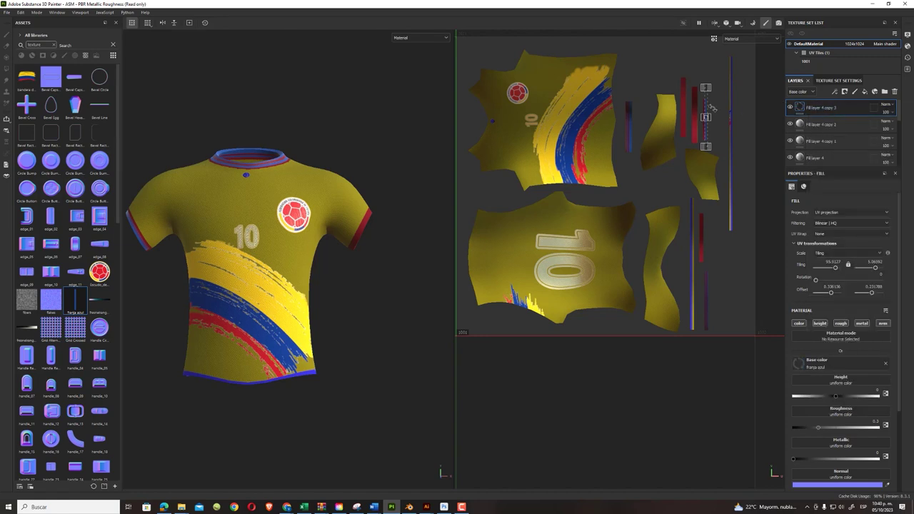
pyautogui.moveTo(706, 107); pyautogui.dragTo(702, 229)
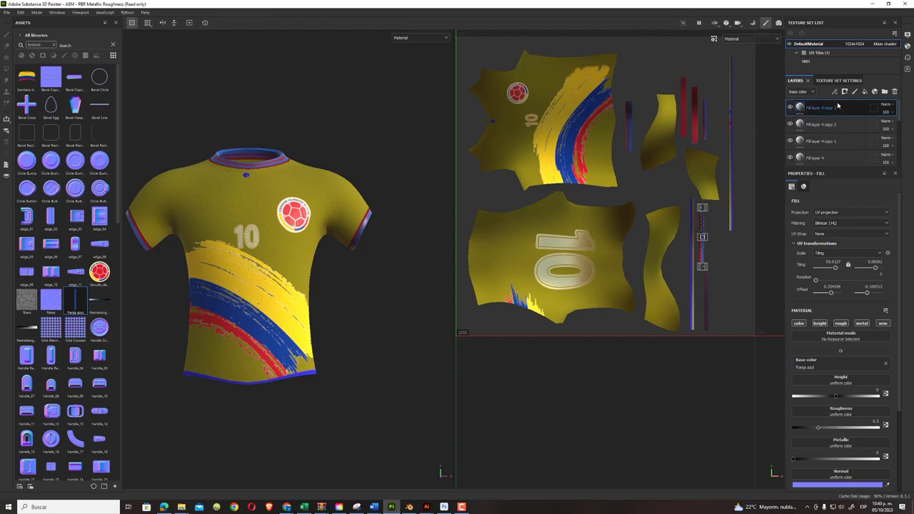
# - Select all four blue stripe layers, from Fill layer 4 through Fill layer 4 copy 3
pyautogui.scroll(-1, 831, 139)
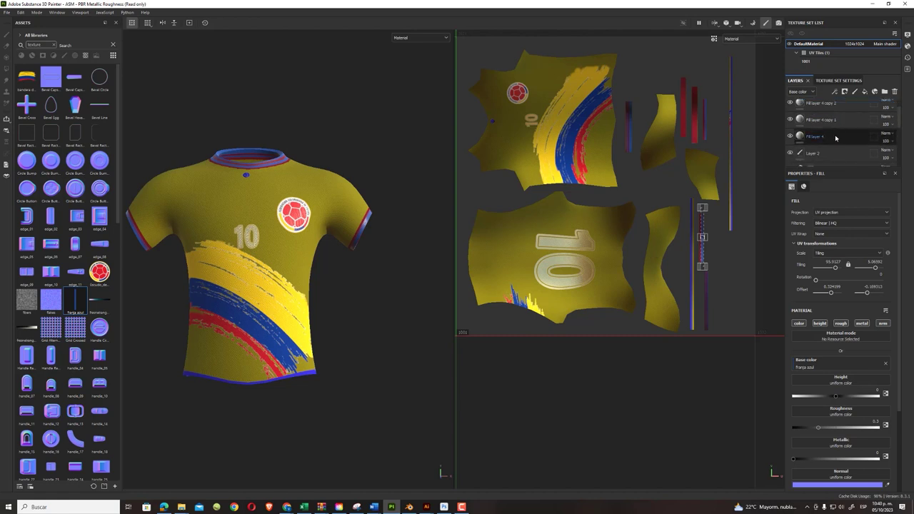
pyautogui.click(834, 137)
pyautogui.scroll(1, 834, 138)
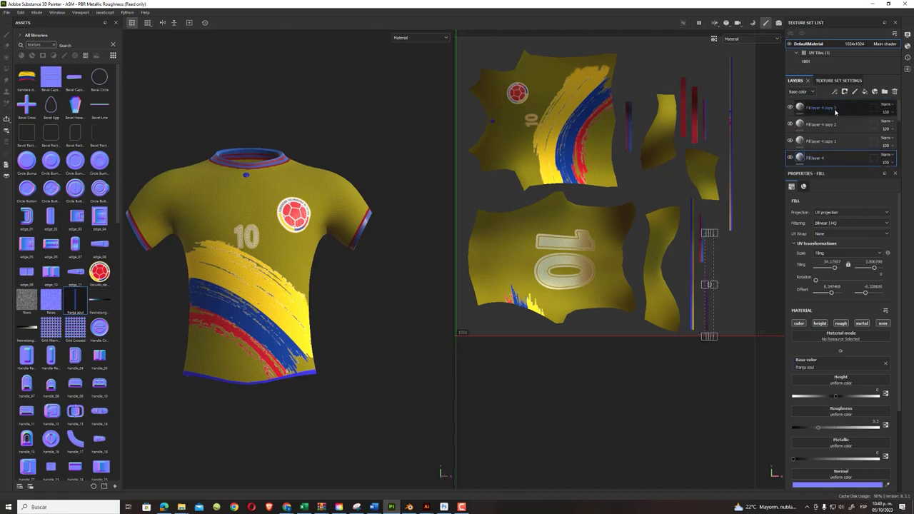
pyautogui.keyDown('shift'); pyautogui.click(837, 108); pyautogui.keyUp('shift')
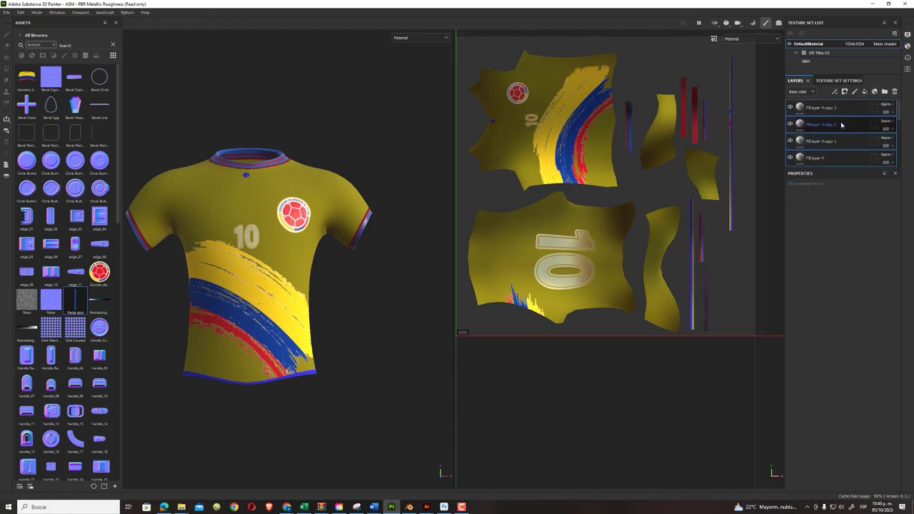
# - Group the stripe layers into a folder named 'colores azul manga', then rotate the environment lighting
pyautogui.click(884, 93)
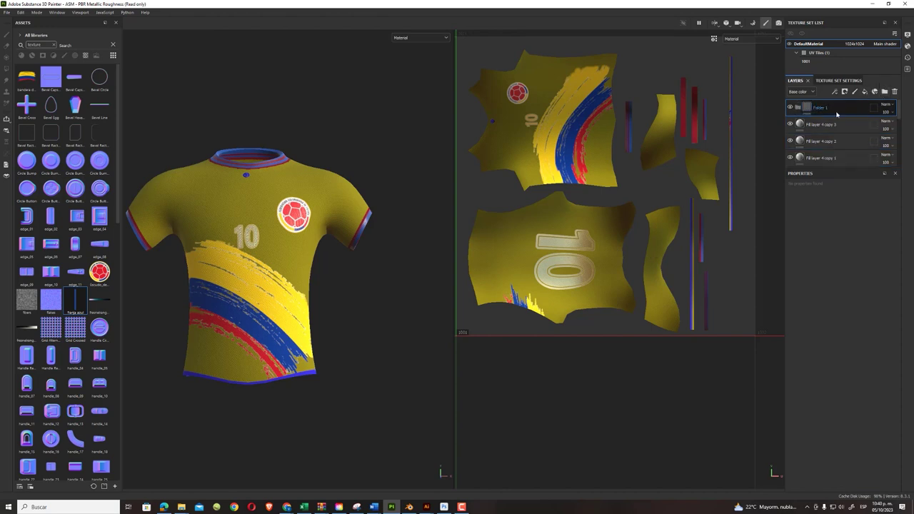
pyautogui.click(821, 126)
pyautogui.scroll(-2, 824, 132)
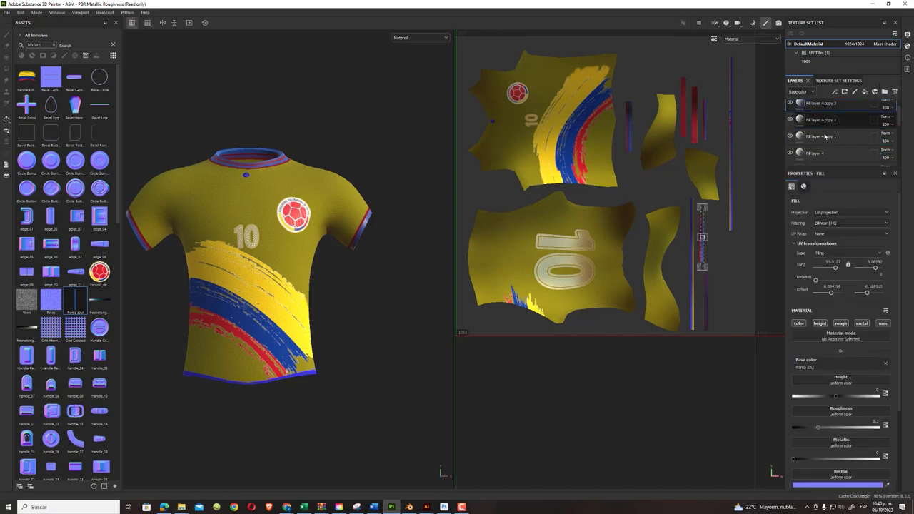
pyautogui.moveTo(824, 133); pyautogui.dragTo(821, 107)
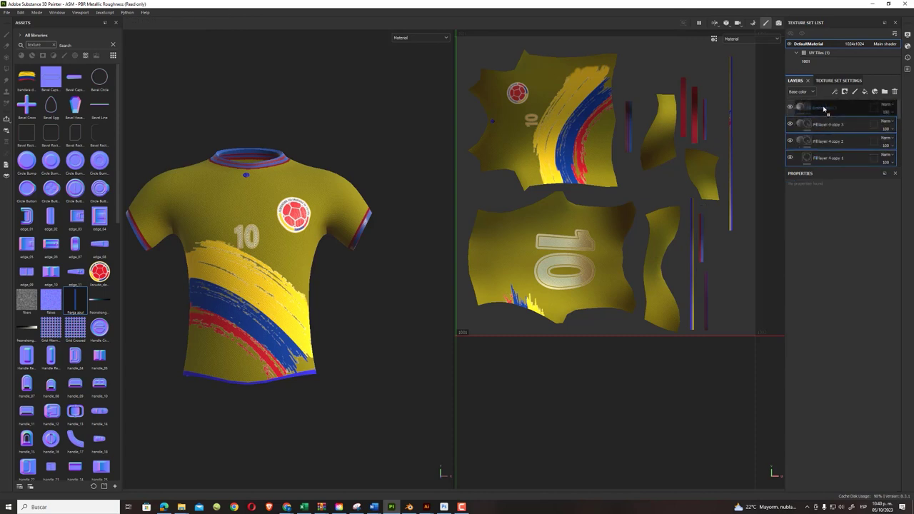
pyautogui.doubleClick(821, 109)
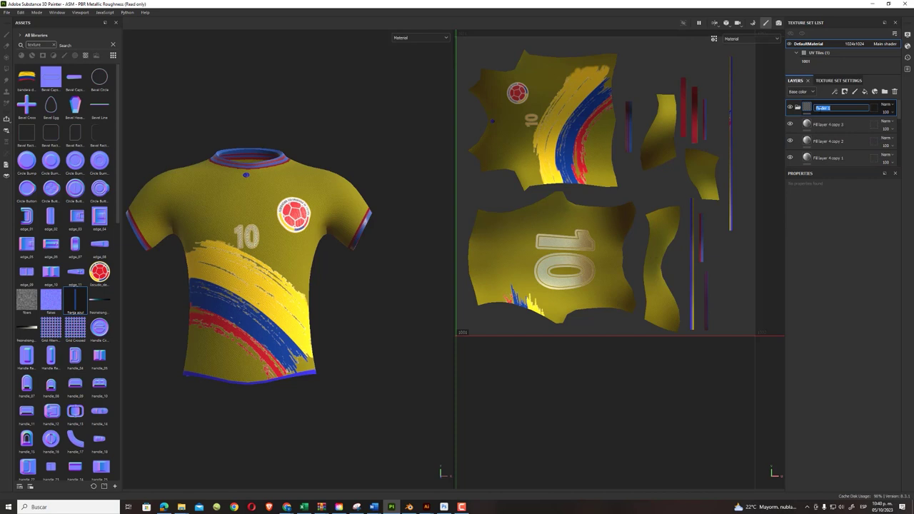
pyautogui.write('ca')
pyautogui.write('azul manga')
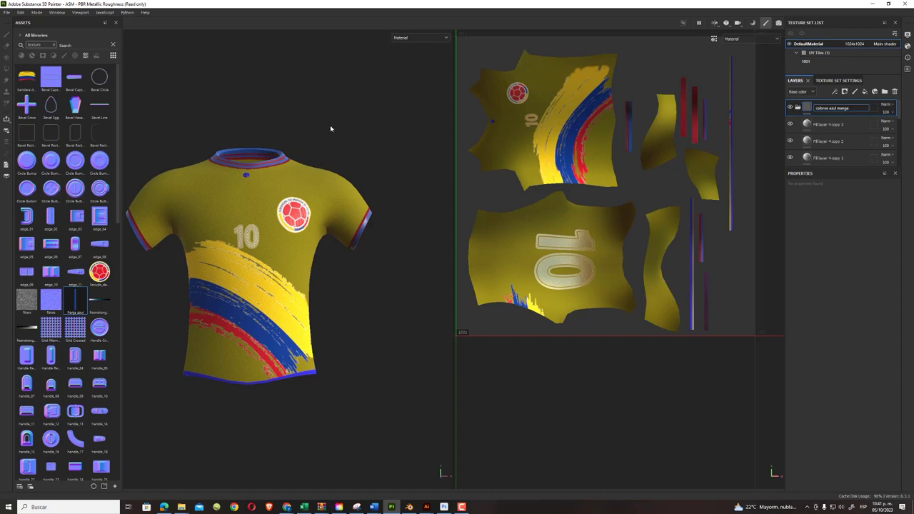
pyautogui.moveTo(336, 124)
pyautogui.keyDown('shift'); pyautogui.mouseDown(button='right')
pyautogui.moveTo(353, 119)
pyautogui.moveTo(260, 121)
pyautogui.moveTo(310, 120)
pyautogui.mouseUp(button='right'); pyautogui.keyUp('shift')
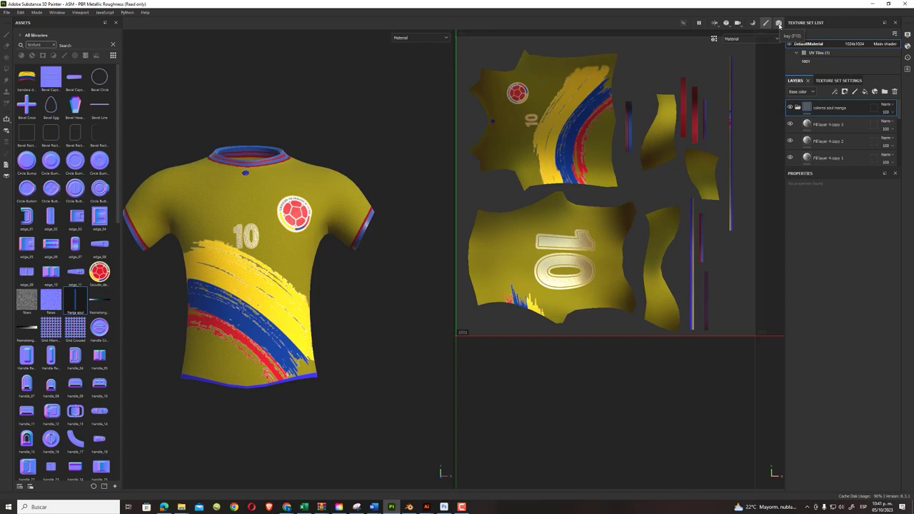
# - Render the jersey in Iray, orbit the camera, raise Min Samples to 118, then return to painting
pyautogui.click(779, 23)
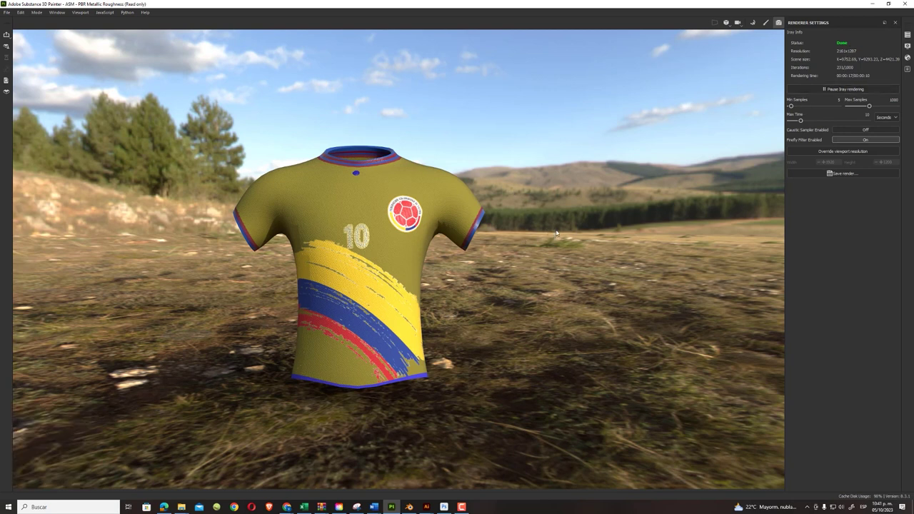
pyautogui.moveTo(556, 235)
pyautogui.keyDown('alt'); pyautogui.mouseDown()
pyautogui.moveTo(430, 264)
pyautogui.moveTo(356, 163)
pyautogui.mouseUp(); pyautogui.keyUp('alt')
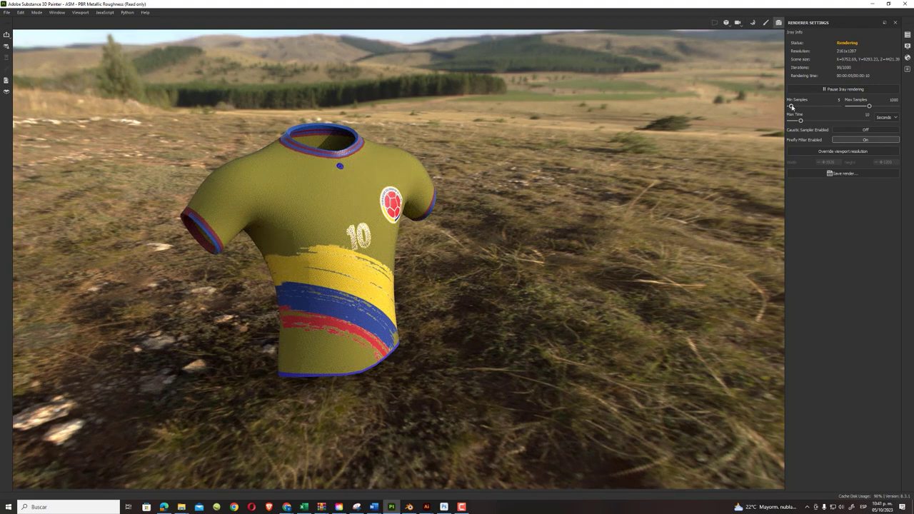
pyautogui.moveTo(791, 107)
pyautogui.mouseDown()
pyautogui.moveTo(799, 106)
pyautogui.moveTo(793, 121)
pyautogui.mouseUp()
pyautogui.click(896, 22)
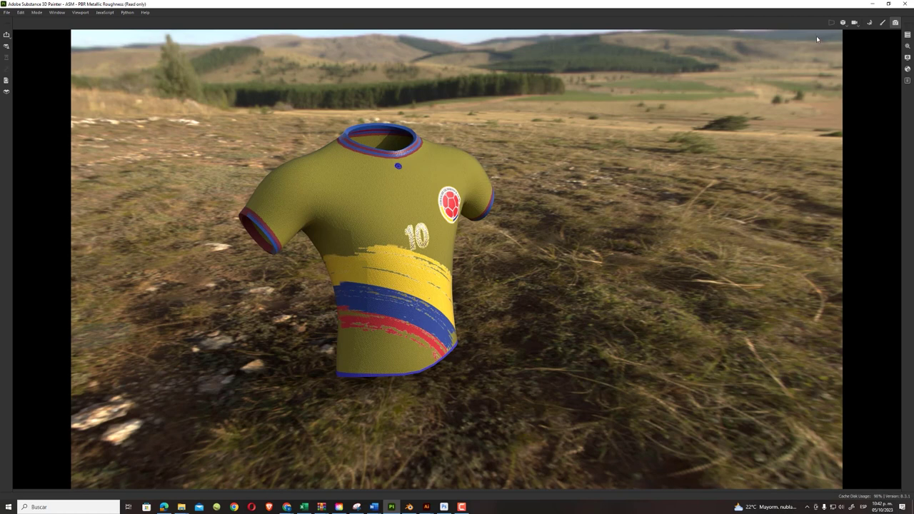
pyautogui.click(881, 23)
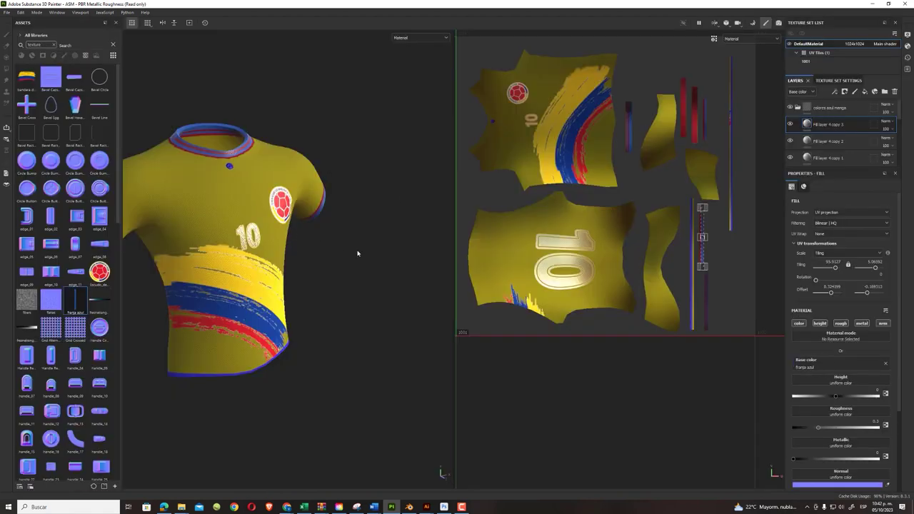
pyautogui.keyDown('alt'); pyautogui.moveTo(357, 253); pyautogui.dragTo(263, 226); pyautogui.keyUp('alt')
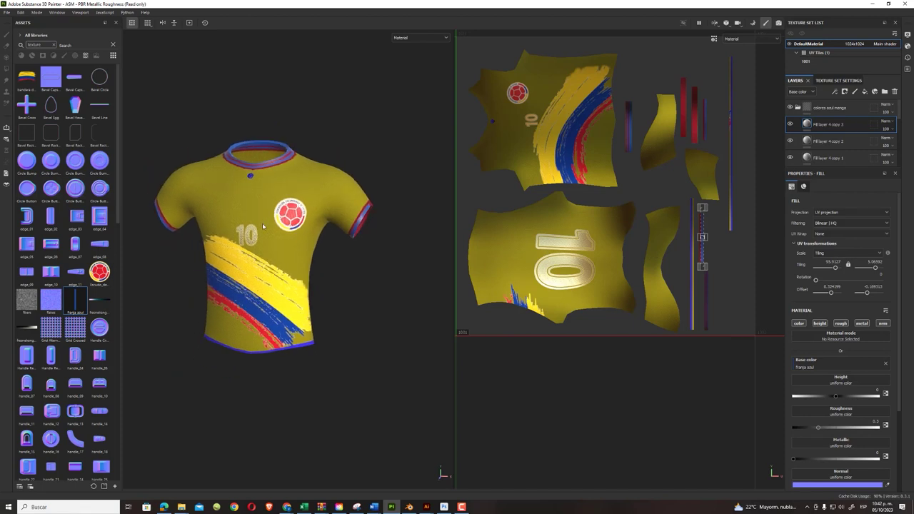
pyautogui.scroll(3, 263, 226)
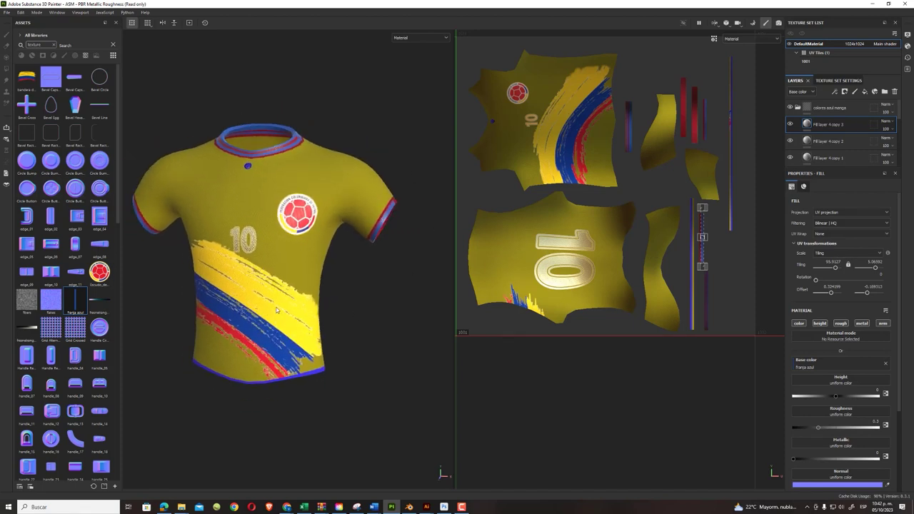
pyautogui.click(408, 507)
pyautogui.moveTo(179, 361)
pyautogui.mouseDown(button='middle')
pyautogui.moveTo(182, 369)
pyautogui.moveTo(249, 347)
pyautogui.moveTo(126, 374)
pyautogui.moveTo(229, 365)
pyautogui.moveTo(200, 414)
pyautogui.moveTo(247, 326)
pyautogui.moveTo(136, 310)
pyautogui.moveTo(218, 366)
pyautogui.moveTo(169, 363)
pyautogui.moveTo(198, 367)
pyautogui.moveTo(200, 292)
pyautogui.moveTo(193, 383)
pyautogui.moveTo(228, 346)
pyautogui.moveTo(346, 316)
pyautogui.mouseUp(button='middle')
pyautogui.moveTo(365, 289)
pyautogui.keyDown('alt'); pyautogui.mouseDown()
pyautogui.moveTo(381, 286)
pyautogui.moveTo(372, 292)
pyautogui.mouseUp(); pyautogui.keyUp('alt')
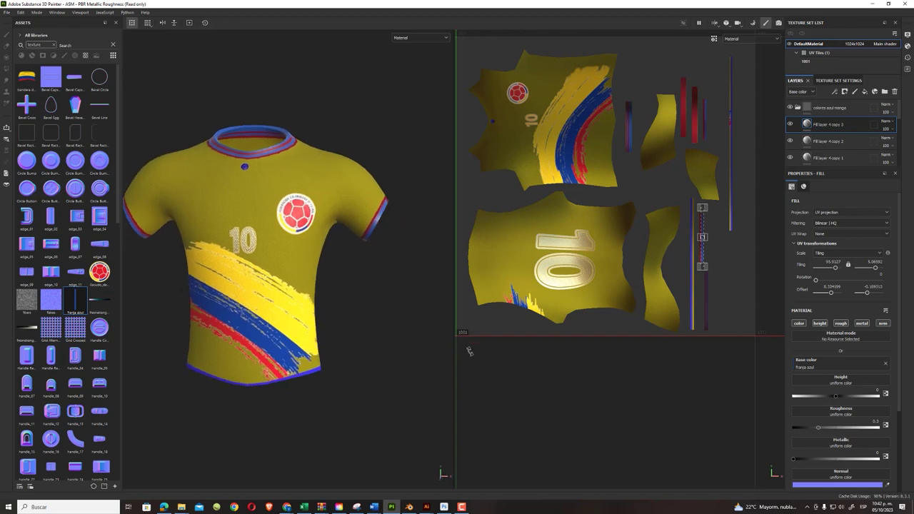